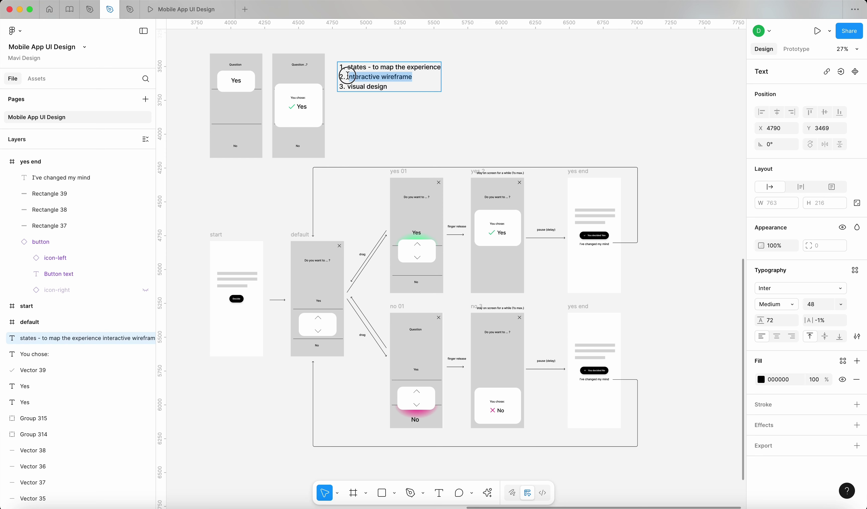
Duplicate the grey default wireframe frame below the flow diagram and delete all contents of the copy
key("Escape")
key("Escape")
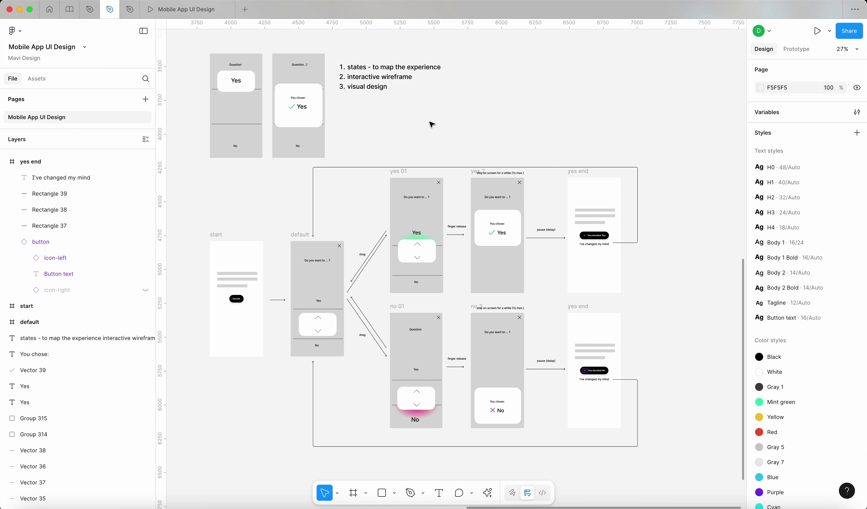
scroll(324, 115, "down", 5)
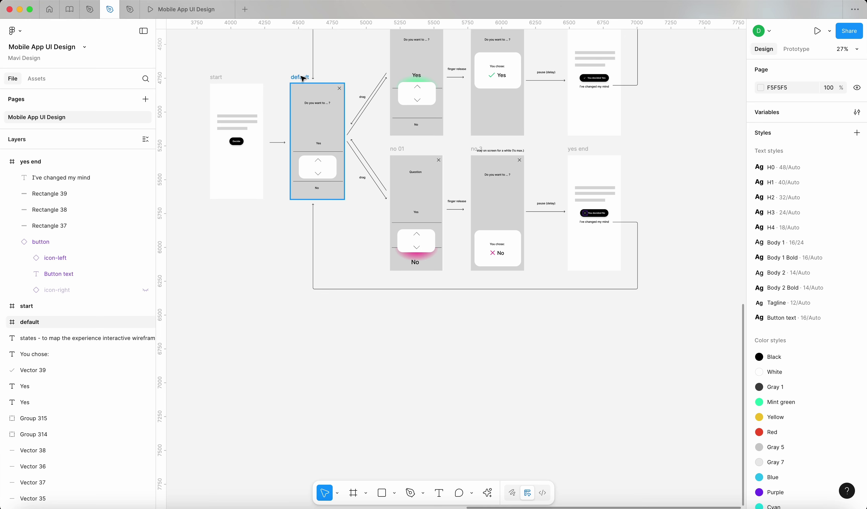
left_click_drag(302, 78, 303, 326)
key("Return")
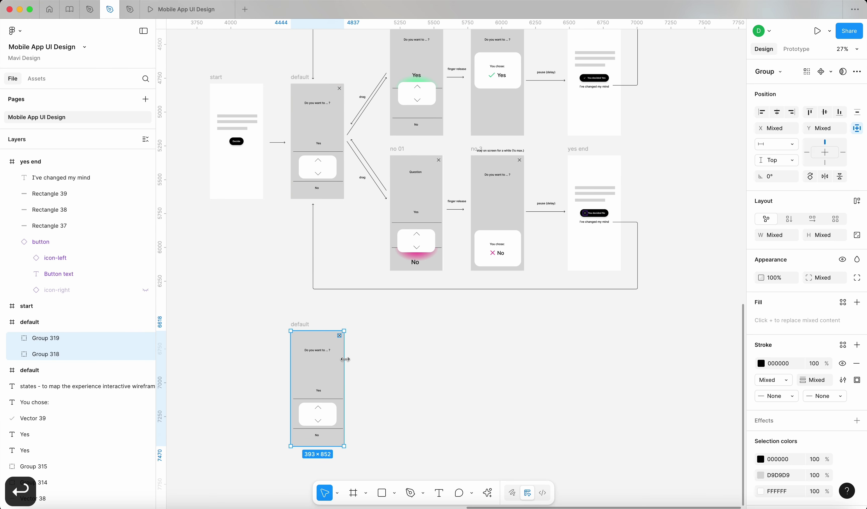
key("BackSpace")
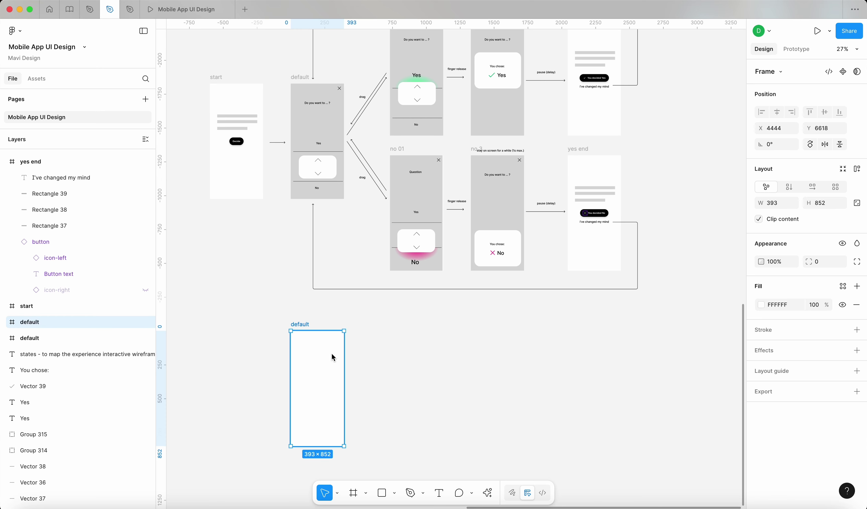
Change the empty default frame's fill to dark grey 383838
left_click(760, 306)
scroll(520, 356, "up", 6)
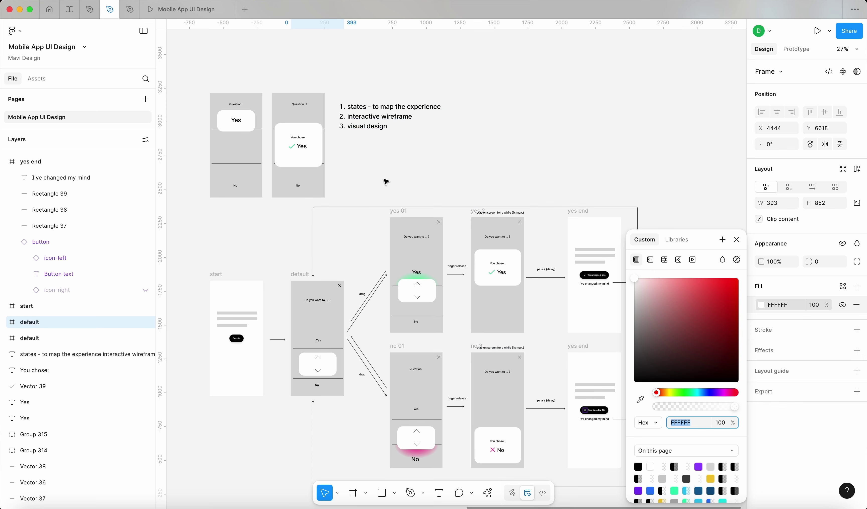
scroll(385, 217, "down", 5)
left_click_drag(666, 342, 632, 363)
left_click(511, 397)
scroll(542, 364, "down", 2)
scroll(542, 363, "left", 3)
left_click(408, 371)
left_click(761, 305)
left_click(514, 390)
left_click(407, 395)
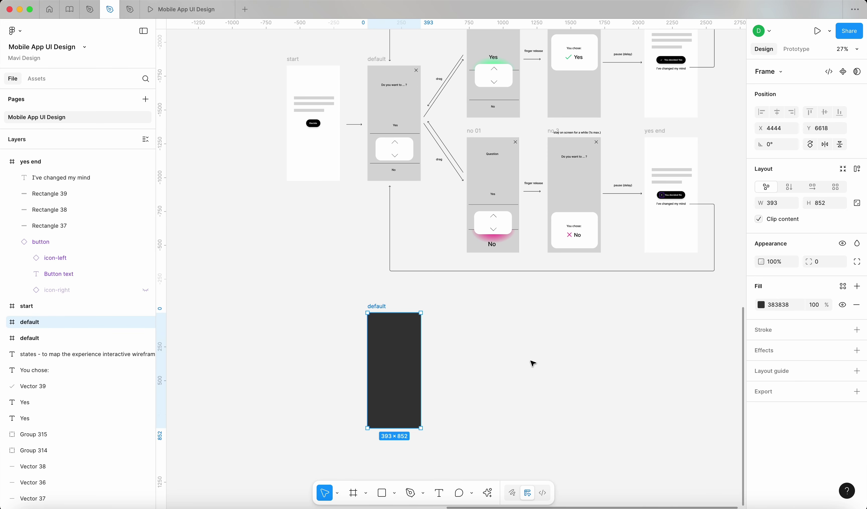
Draw a rectangle about 300 × 204 in the lower half of the dark frame and centre it horizontally
scroll(532, 364, "down", 2)
scroll(533, 364, "right", 1)
scroll(351, 315, "up", 5)
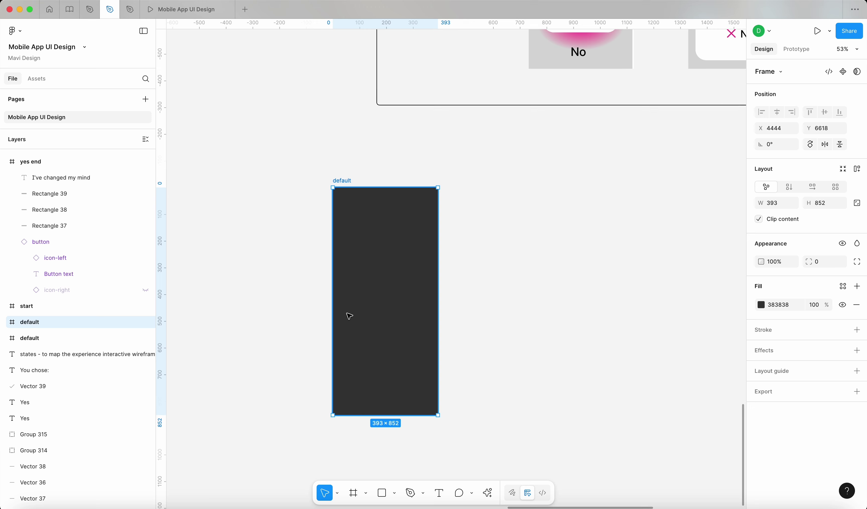
key("r")
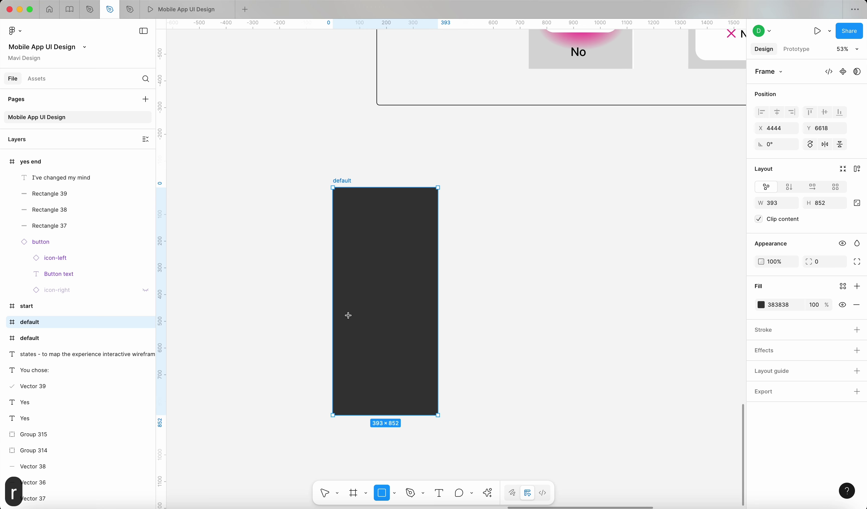
left_click_drag(348, 316, 428, 370)
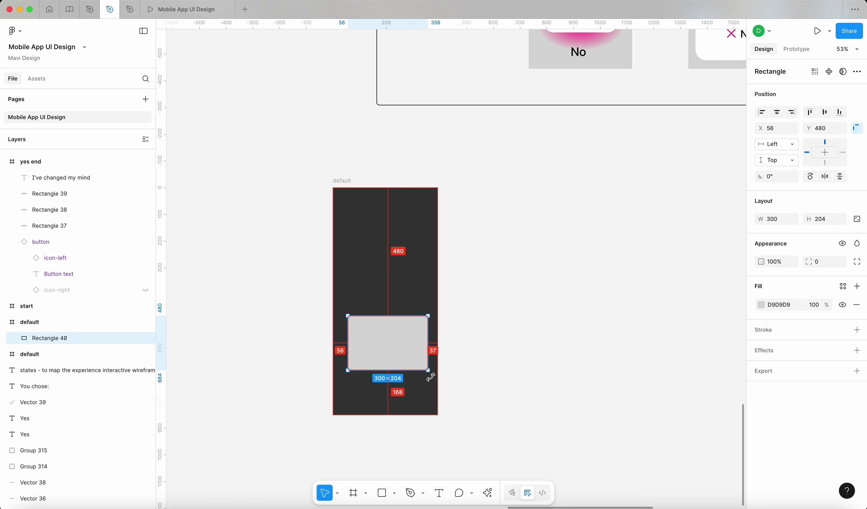
key("alt+h")
scroll(433, 380, "down", 5)
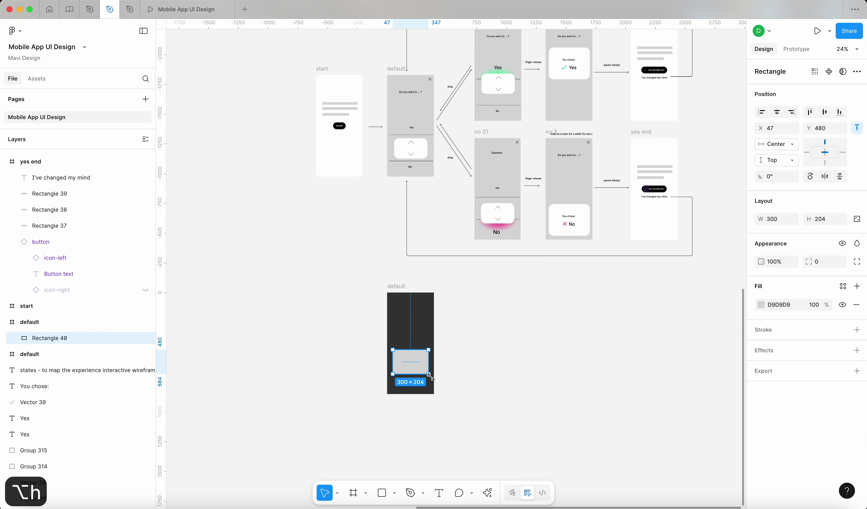
scroll(433, 380, "up", 5)
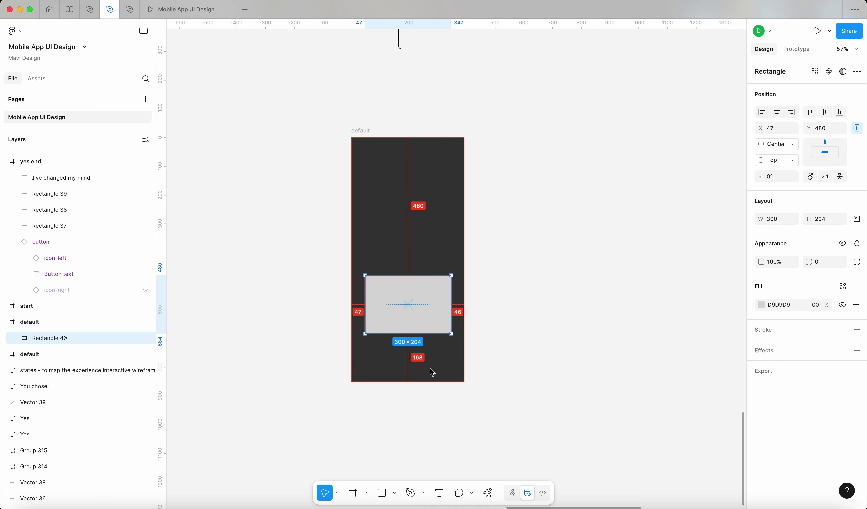
Set the rectangle's width to 313 and centre it horizontally in the frame, leaving 40 px side margins
scroll(433, 331, "up", 5)
left_click_drag(468, 317, 478, 318)
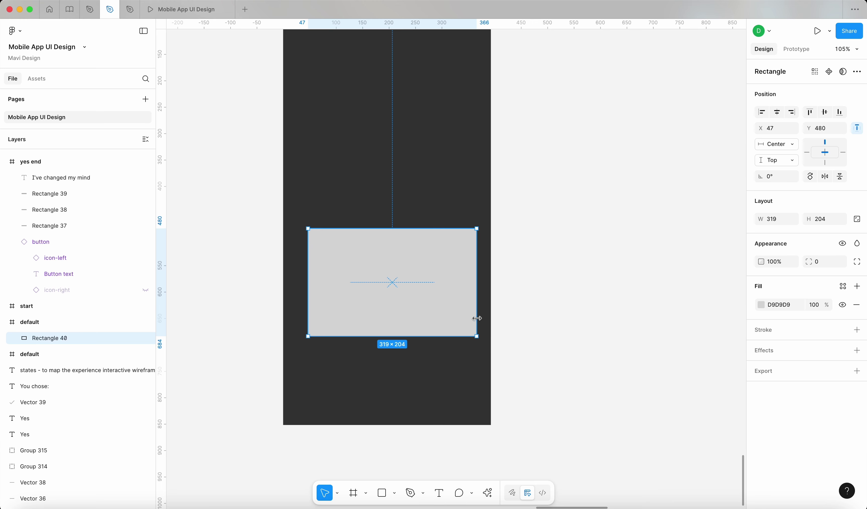
type("315")
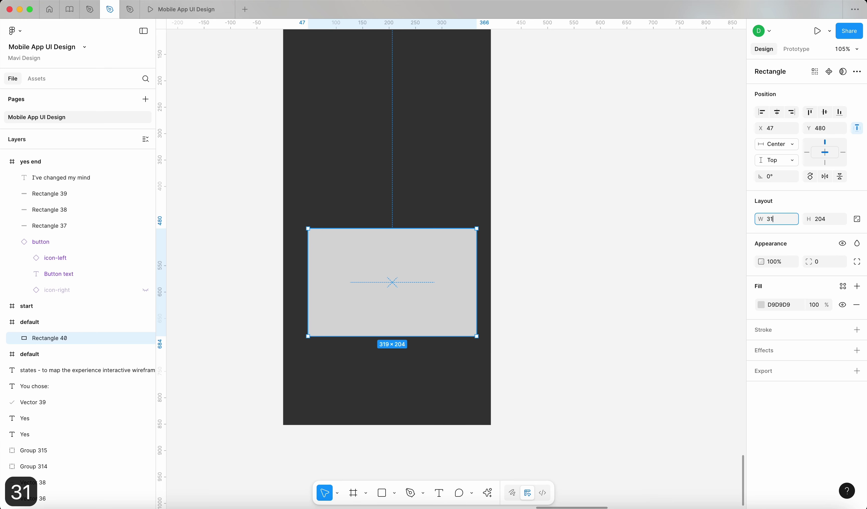
key("Return")
key("alt+h")
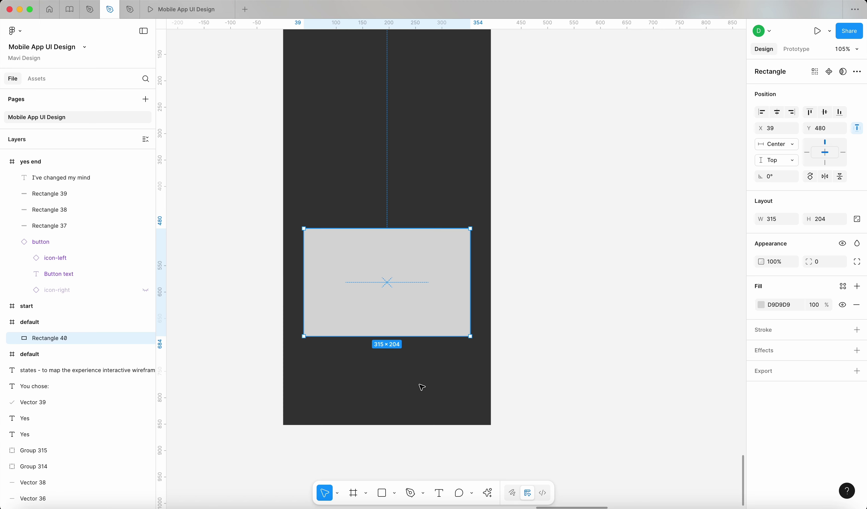
key("super+Left")
key("super+Left")
key("alt+h")
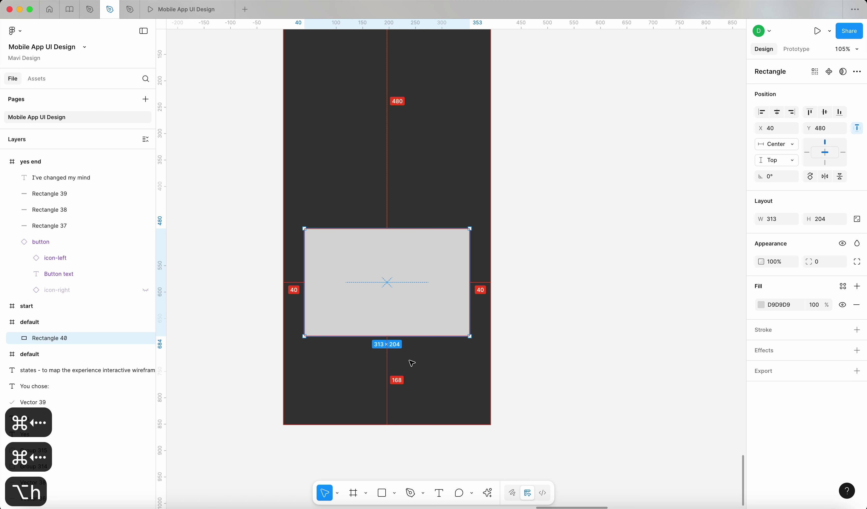
Round the rectangle's corners and change its fill to off-white FFF9F9
left_click(829, 264)
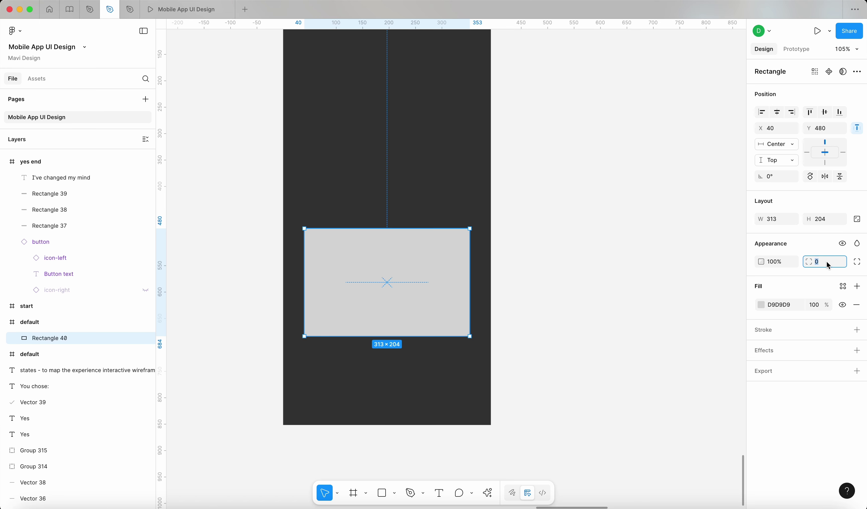
key("shift+Up")
key("shift+Up")
key("shift+Up")
key("shift+Up")
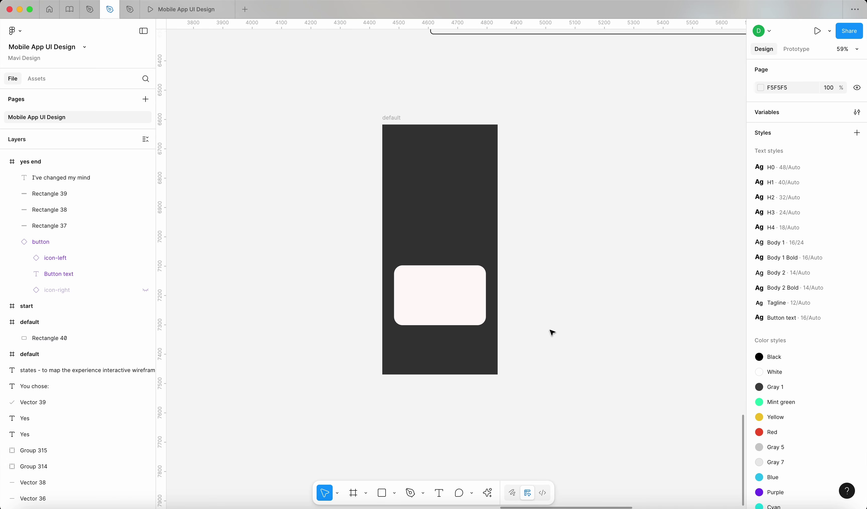
Compare the dark frame and its rounded card with the wireframe screens above it
scroll(550, 330, "down", 5)
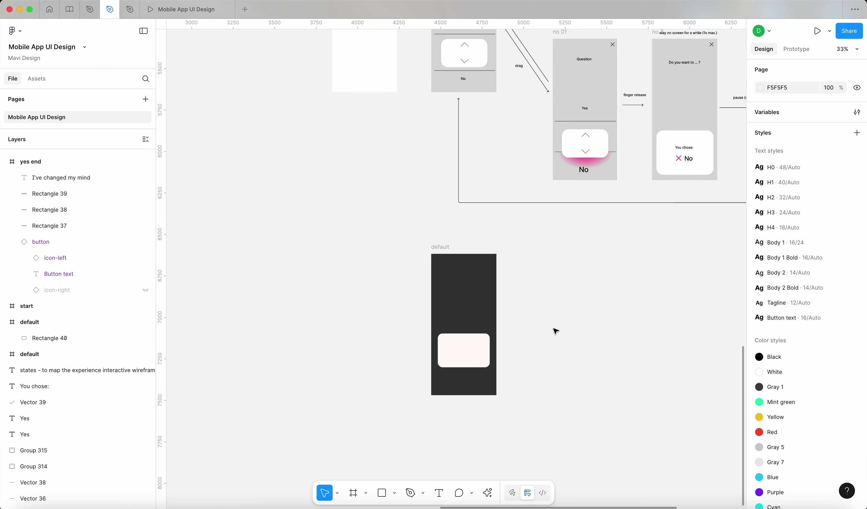
scroll(418, 379, "up", 5)
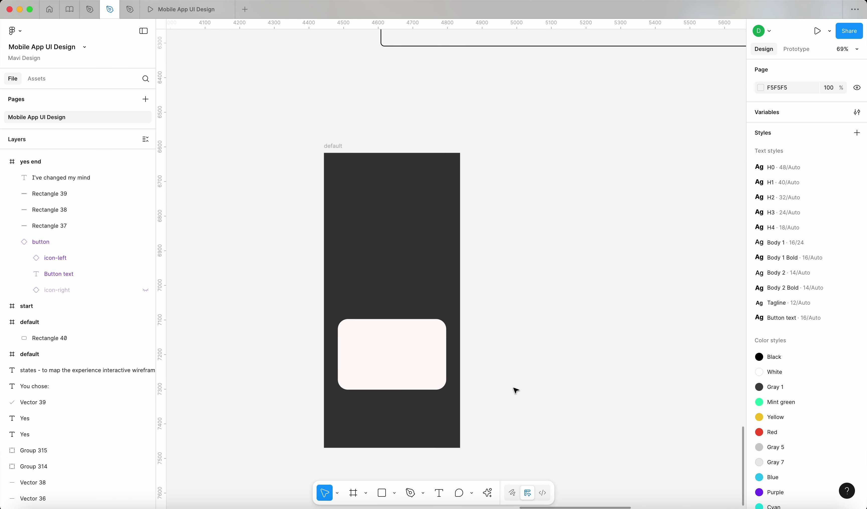
left_click(392, 354)
left_click(227, 344)
scroll(269, 359, "up", 5)
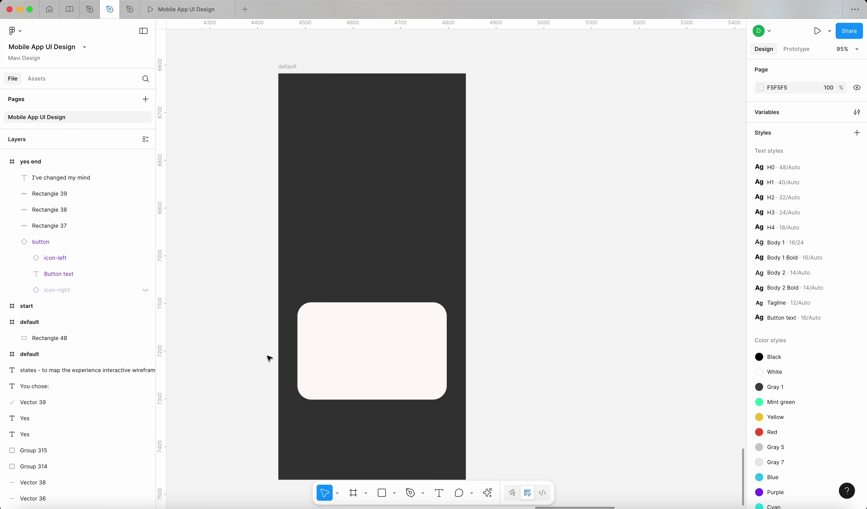
scroll(304, 365, "down", 5)
scroll(325, 345, "down", 10)
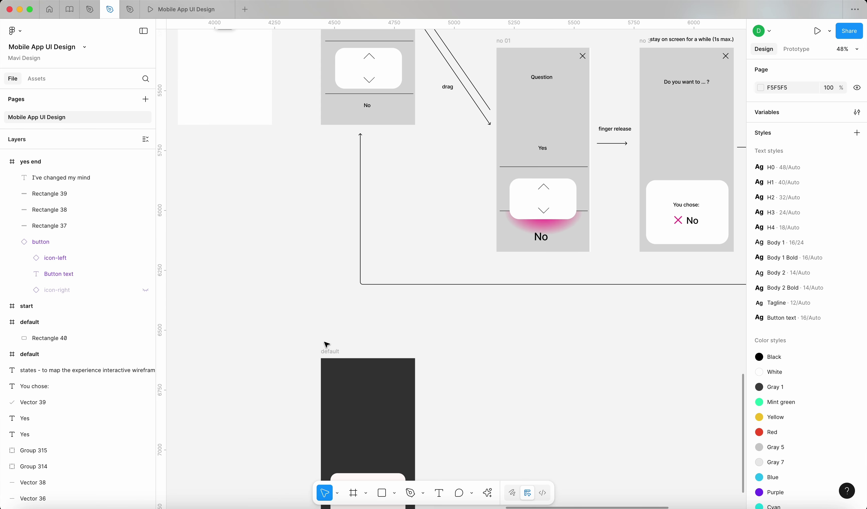
scroll(329, 373, "up", 8)
scroll(330, 376, "left", 1)
scroll(330, 376, "up", 1)
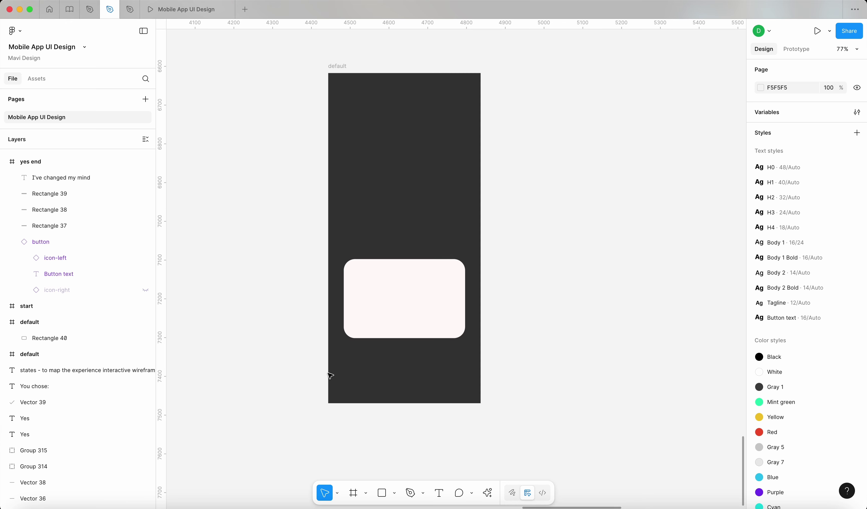
Add a white "Yes" text label above the card, centred horizontally in the frame with centre text alignment
key("t")
left_click(386, 227)
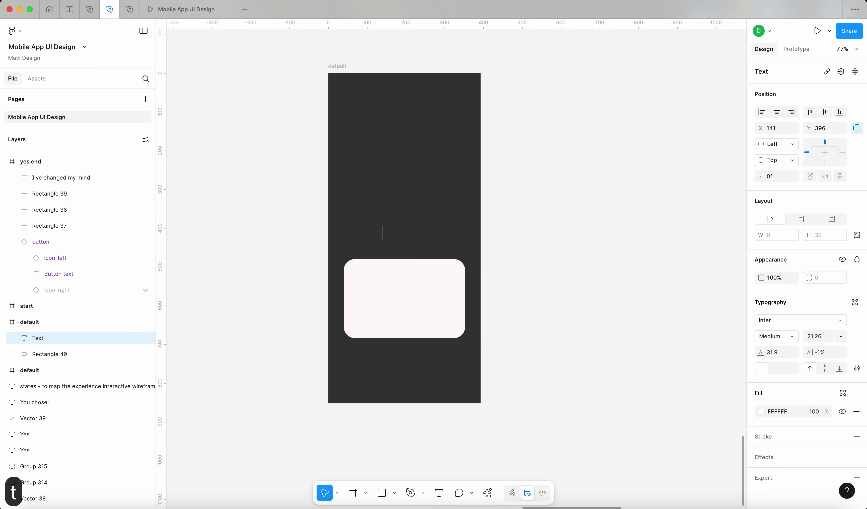
type("Yes")
key("Escape")
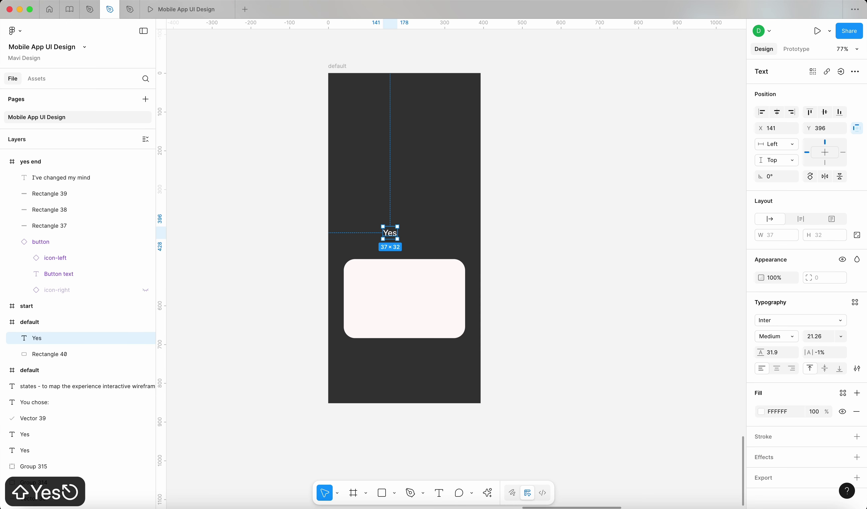
key("alt+h")
left_click(776, 369)
Apply the H2 text style to the Yes label and recentre it horizontally in the frame
left_click(852, 303)
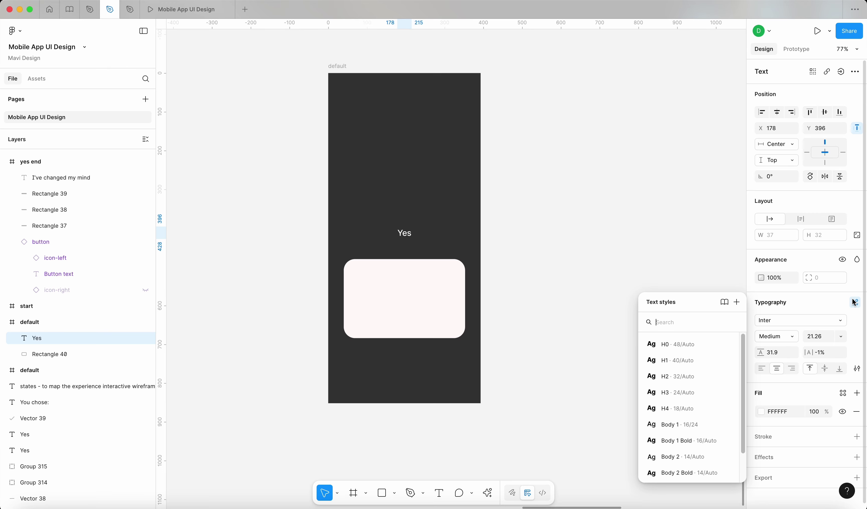
left_click(689, 411)
left_click(785, 320)
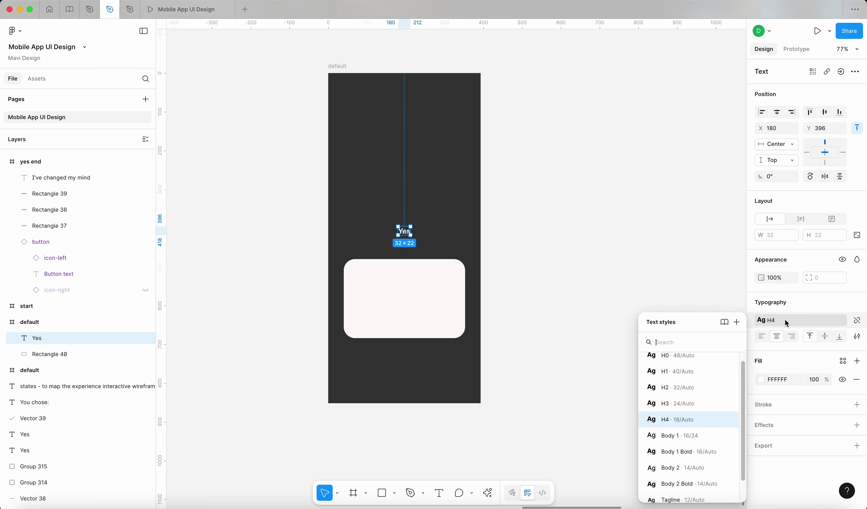
left_click(693, 383)
left_click(636, 338)
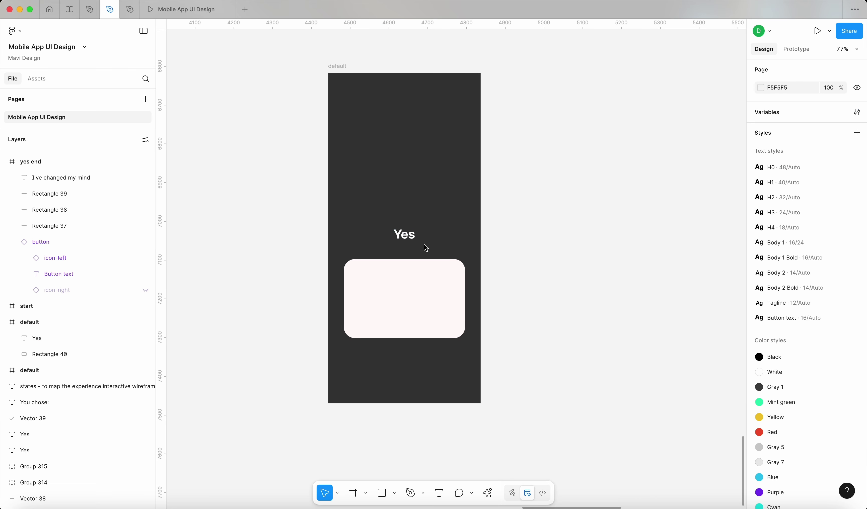
left_click(408, 234)
key("alt+h")
Duplicate the Yes label below the card, change its text to "No" and centre it horizontally
left_click_drag(413, 240, 415, 369)
double_click(408, 366)
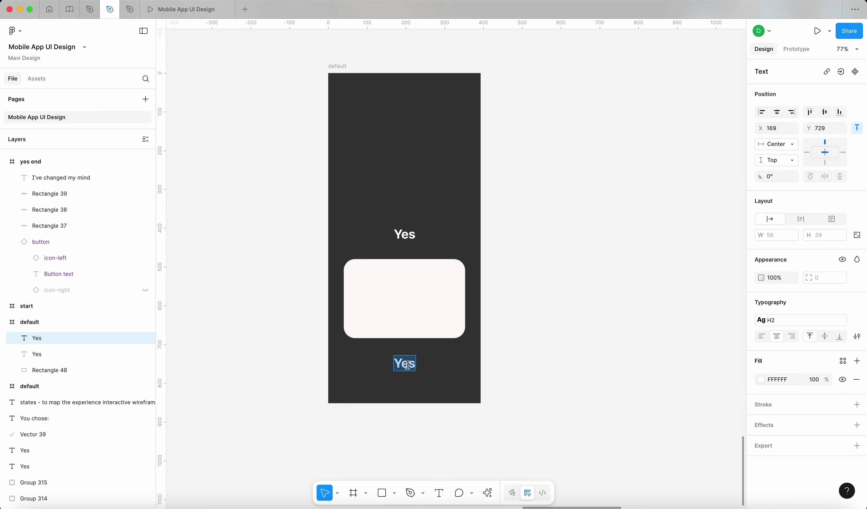
type("No")
key("Escape")
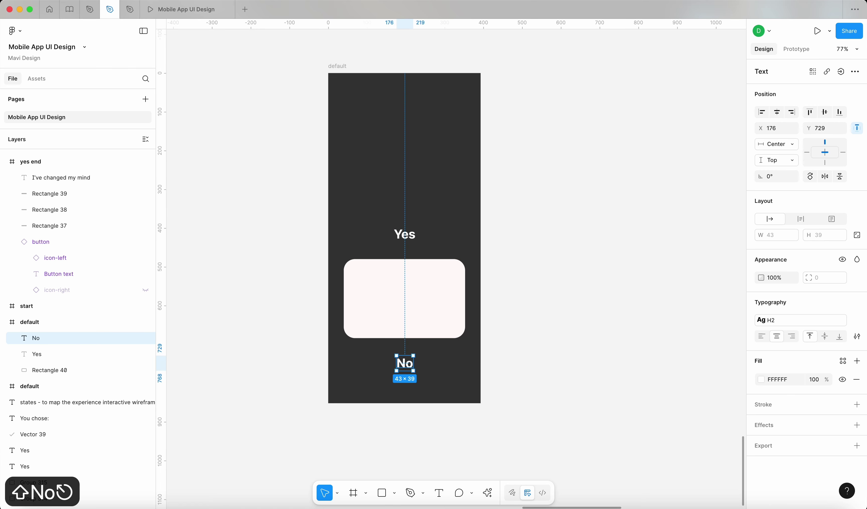
key("alt+h")
left_click(501, 395)
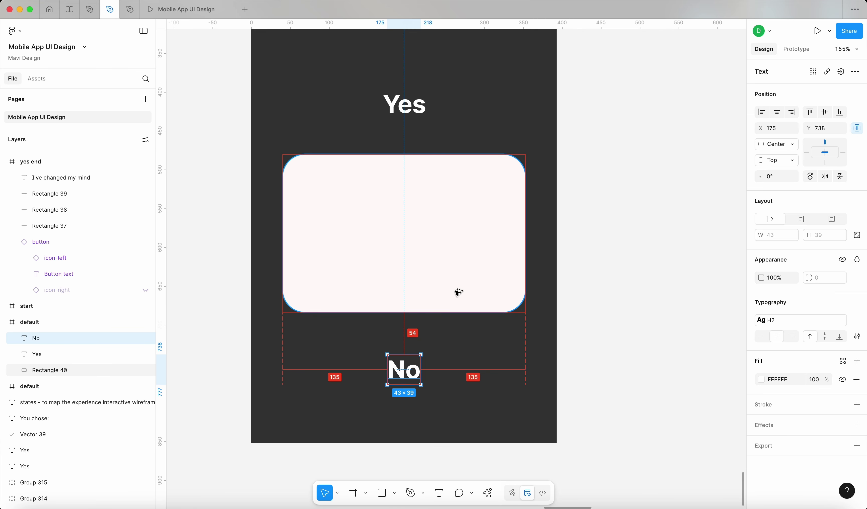
Move the No label up until it sits 48 px below the card
key("Up")
key("Up")
key("Up")
key("Up")
key("Up")
key("Up")
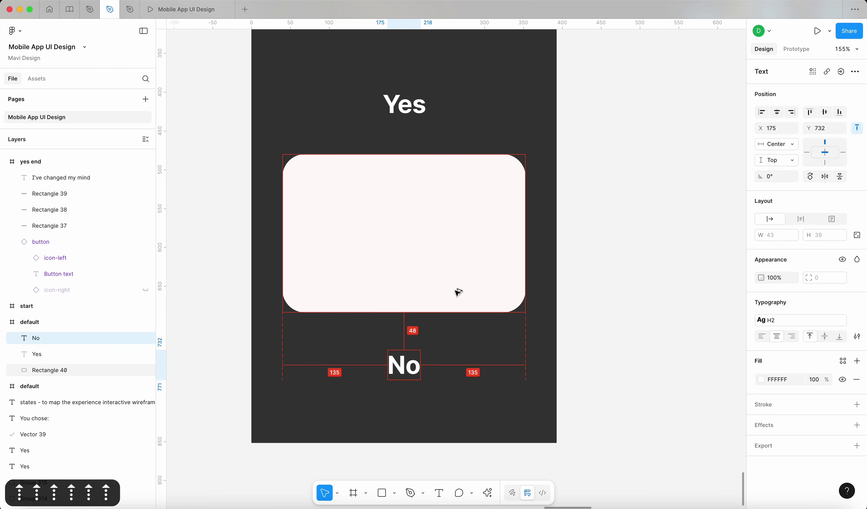
Move the Yes label up so its gap above the card matches the No label's 48 px gap
left_click(398, 116)
key("Down")
key("Up")
key("Up")
key("Up")
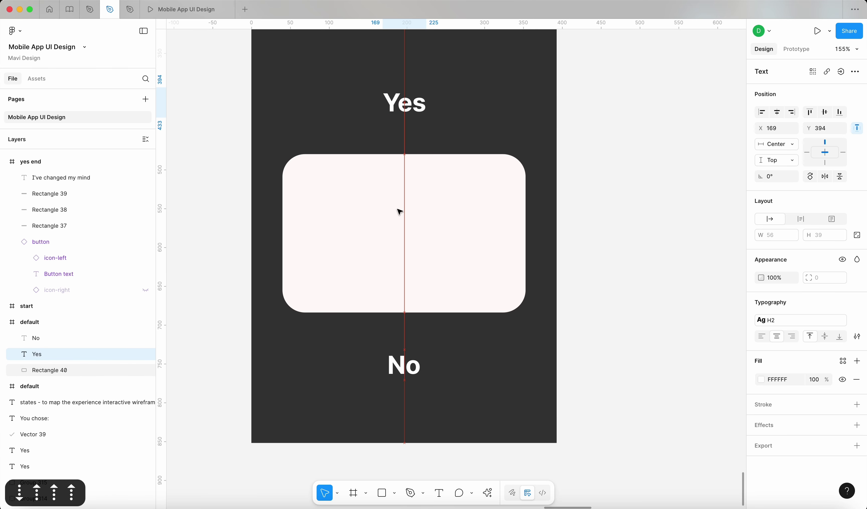
key("Up")
left_click(595, 264)
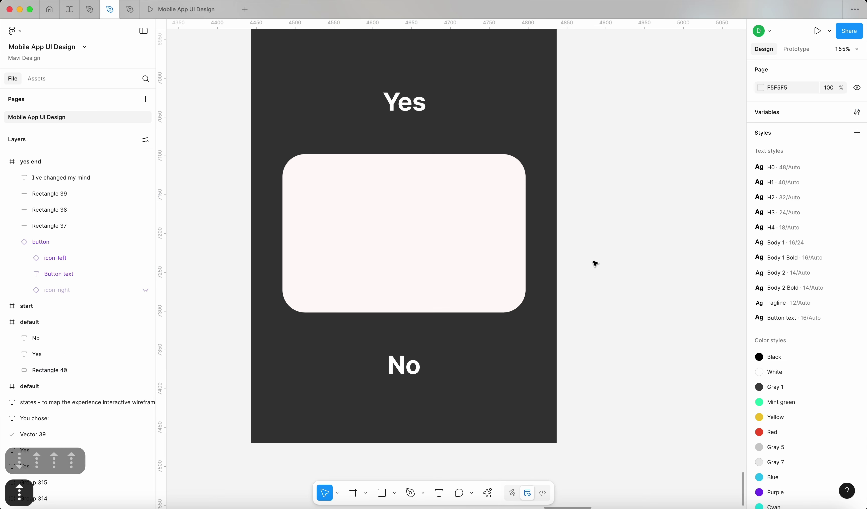
Duplicate the dark default frame to its right, aligned at the same height with a gap of about 183 px
scroll(595, 264, "down", 5)
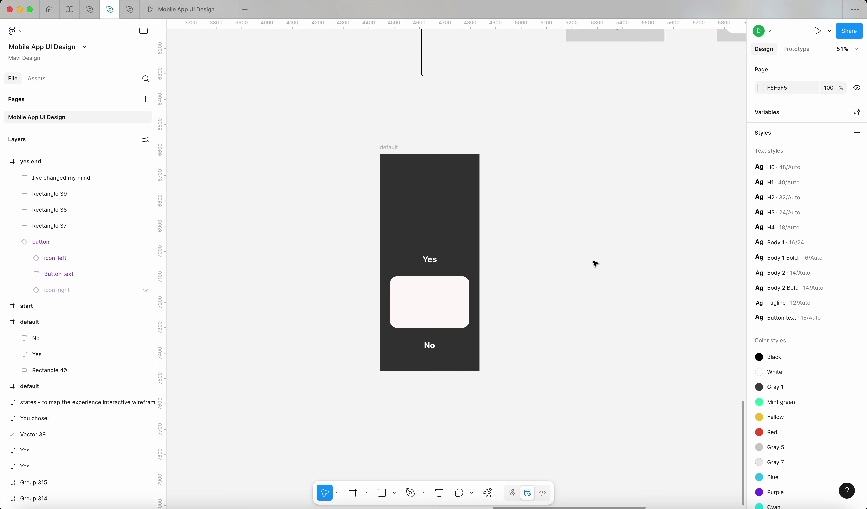
scroll(595, 264, "down", 2)
left_click(323, 231)
left_click_drag(314, 231, 417, 237)
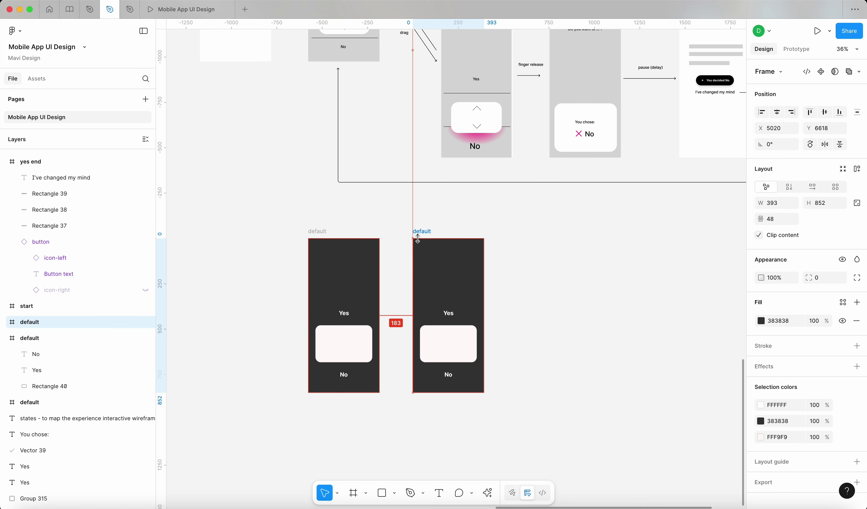
Rename the duplicated dark default frame as "yes 01"
double_click(419, 232)
scroll(437, 251, "down", 1)
scroll(440, 253, "down", 2)
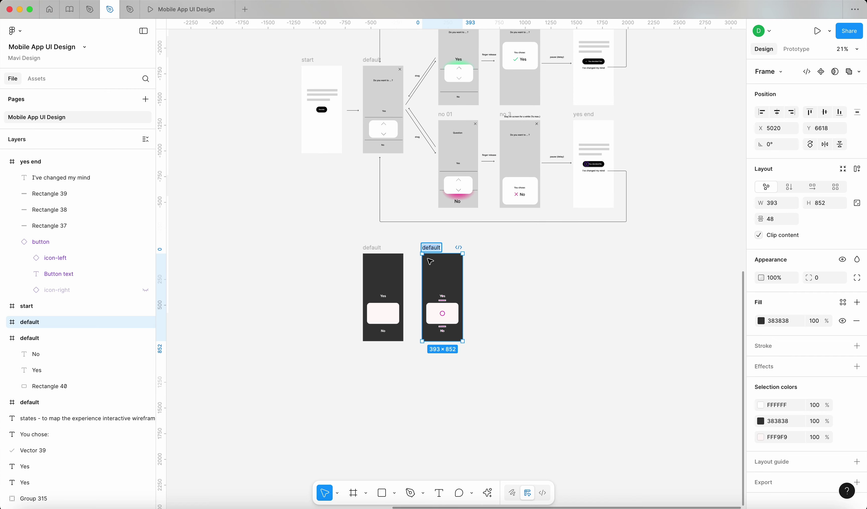
scroll(430, 261, "up", 3)
type("yes ")
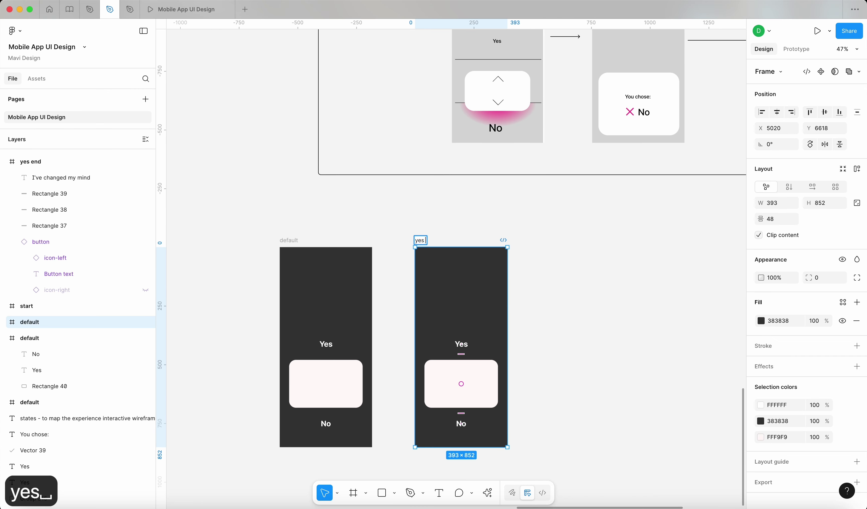
type("01")
key("Return")
left_click(544, 363)
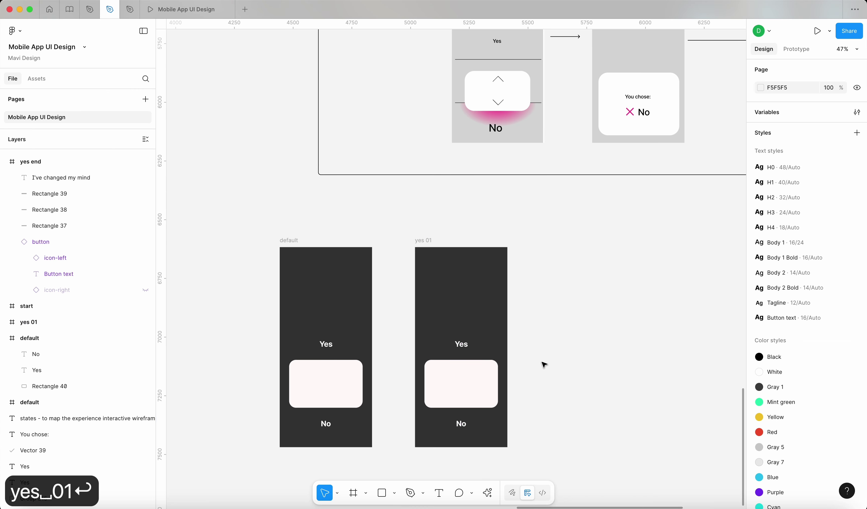
Duplicate the dark yes 01 frame straight below itself, with its top at Y 7578
scroll(453, 396, "up", 2)
scroll(457, 361, "down", 1)
scroll(459, 353, "down", 3)
left_click(394, 214)
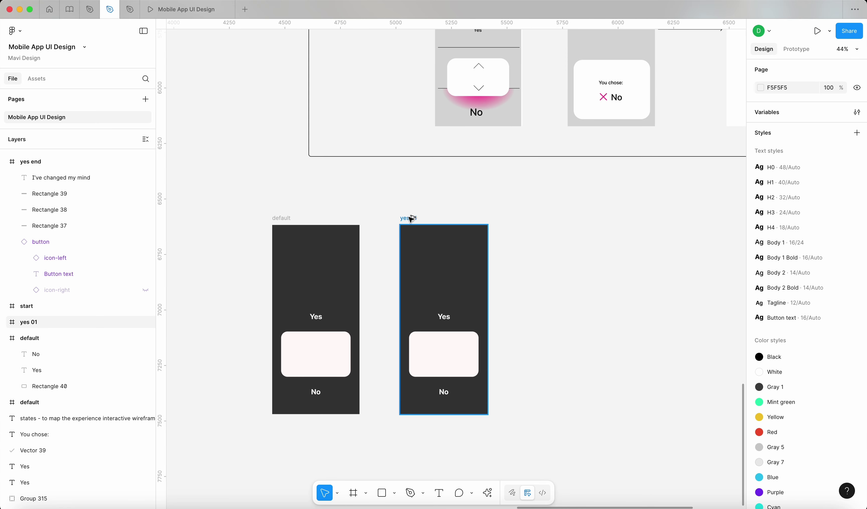
left_click_drag(410, 219, 426, 431)
scroll(426, 431, "down", 3)
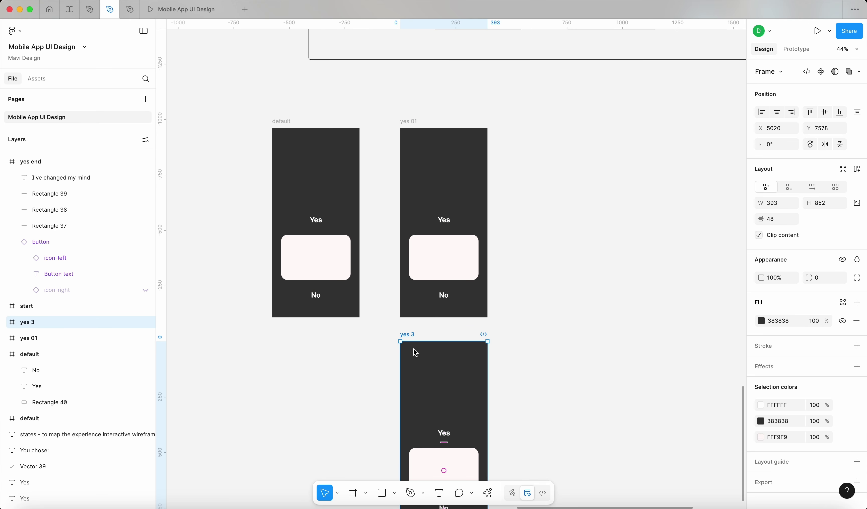
Rename the new lower copy of the dark frame as "no 01"
type("no 01")
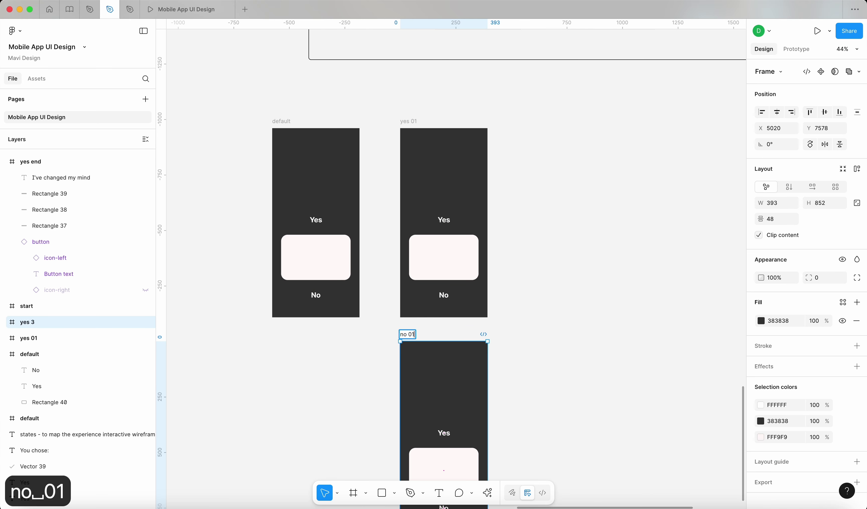
key("Return")
left_click(520, 330)
Move the dark default frame down to Y 7071, about midway between the yes 01 and no 01 frames
scroll(520, 329, "down", 5)
scroll(467, 80, "up", 2)
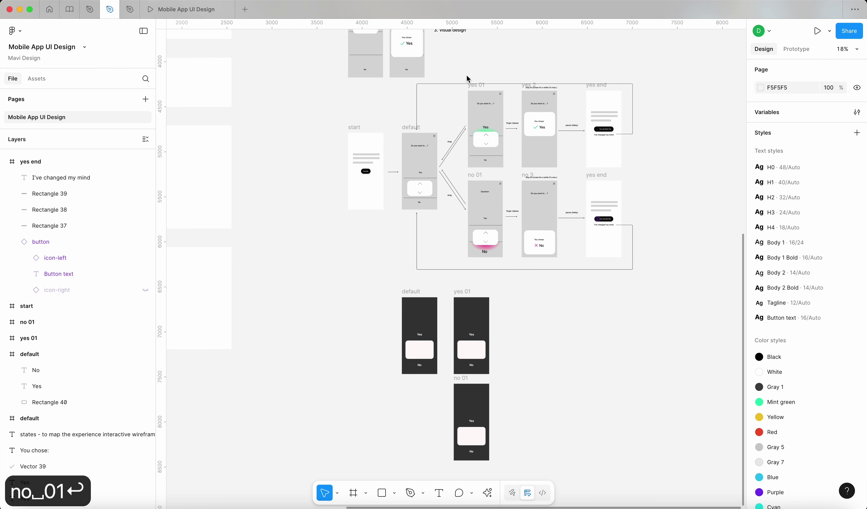
scroll(521, 252, "down", 2)
scroll(520, 252, "up", 3)
left_click_drag(393, 227, 373, 294)
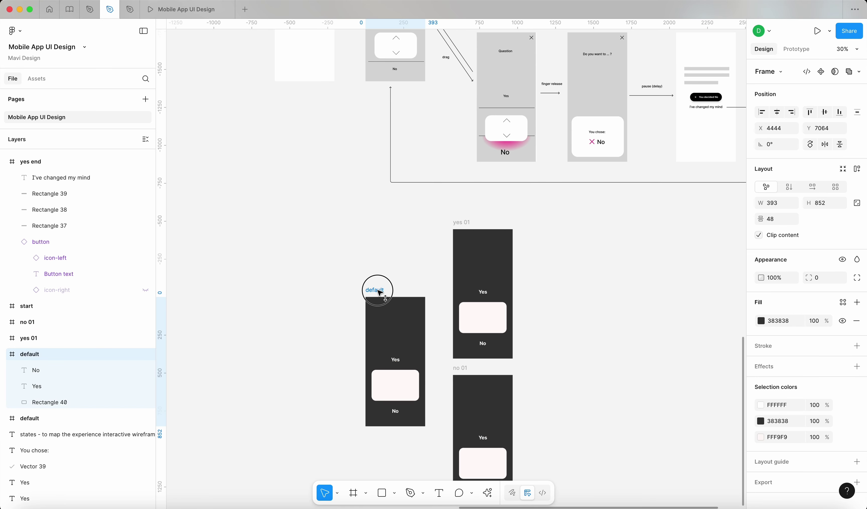
scroll(592, 324, "down", 3)
scroll(592, 323, "up", 3)
Try to move the card in the dark no 01 frame down over the No label
scroll(553, 334, "down", 3)
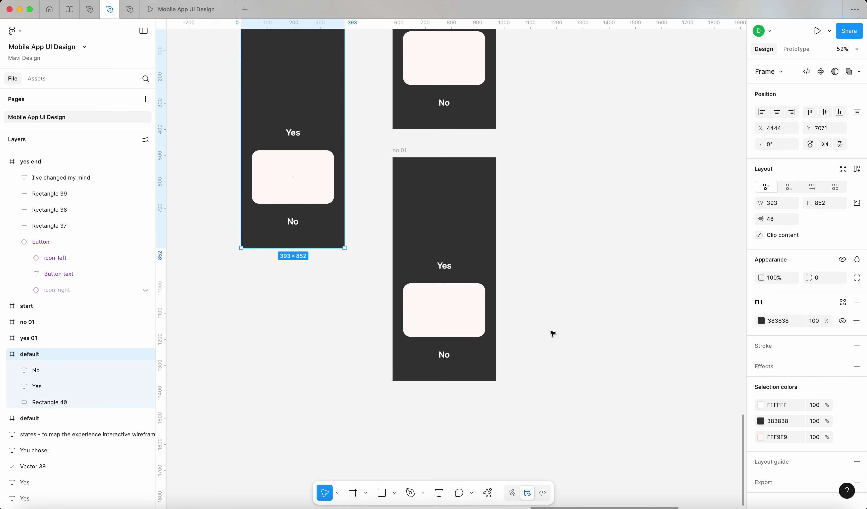
left_click(473, 311)
scroll(472, 310, "up", 3)
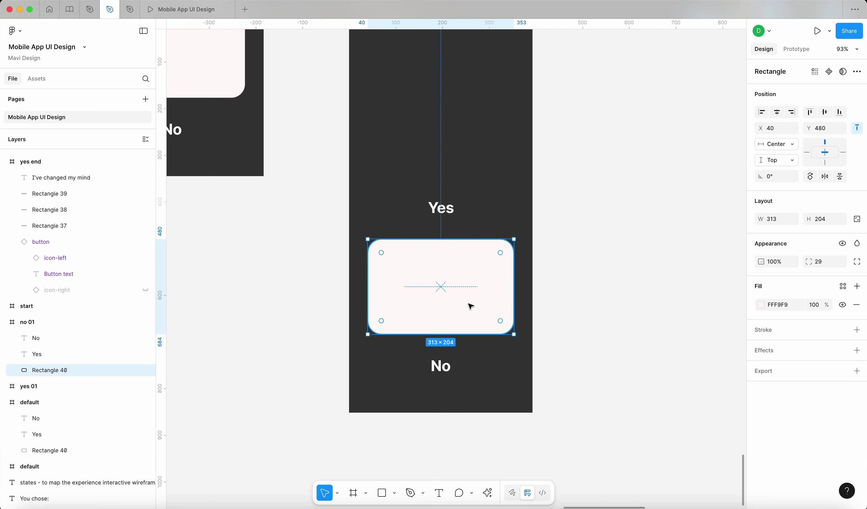
scroll(470, 307, "down", 3)
left_click_drag(516, 294, 519, 319)
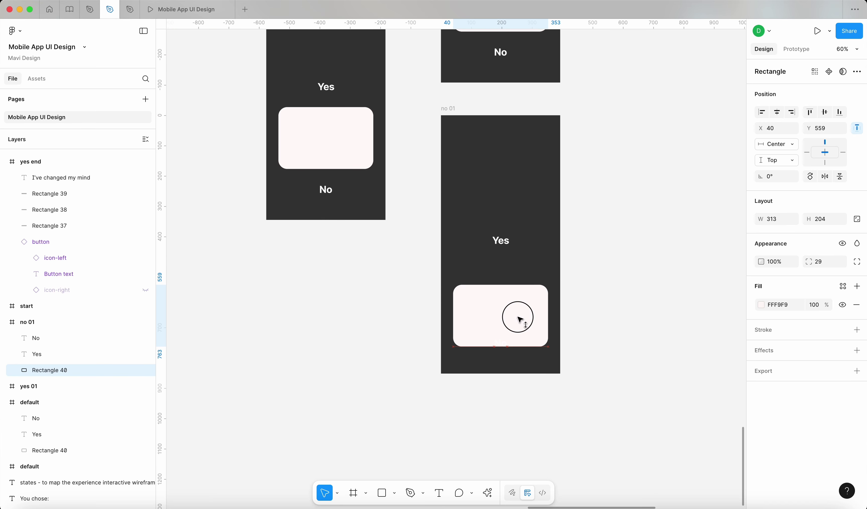
left_click(500, 344)
scroll(500, 345, "up", 5)
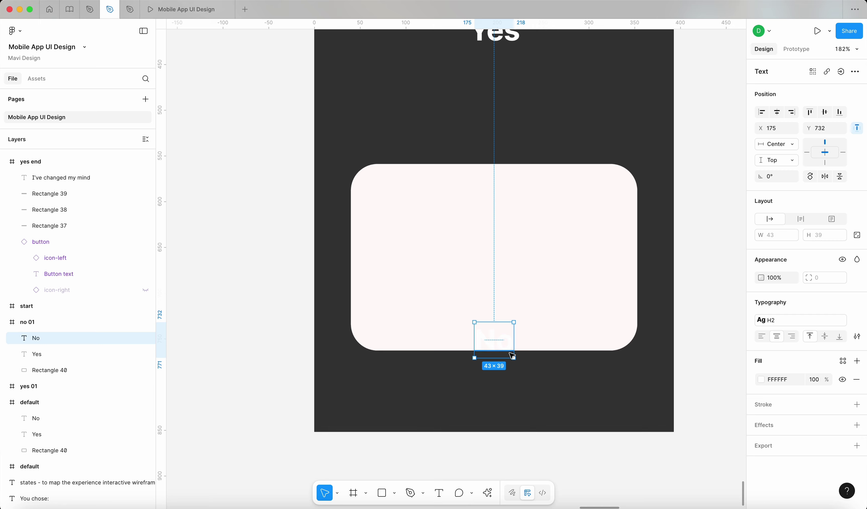
scroll(537, 319, "down", 3)
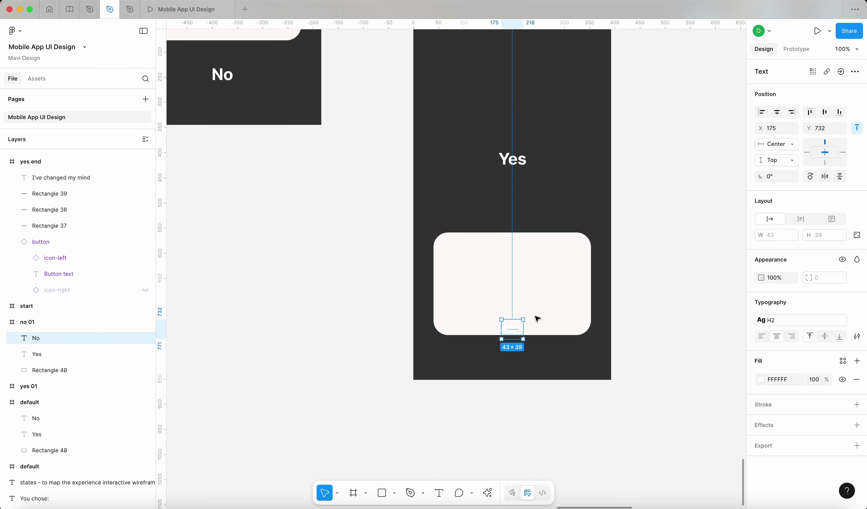
key("super+z")
key("super+z")
Move the card in the dark no 01 frame down to Y 559 so it overlaps the No label
left_click(540, 271)
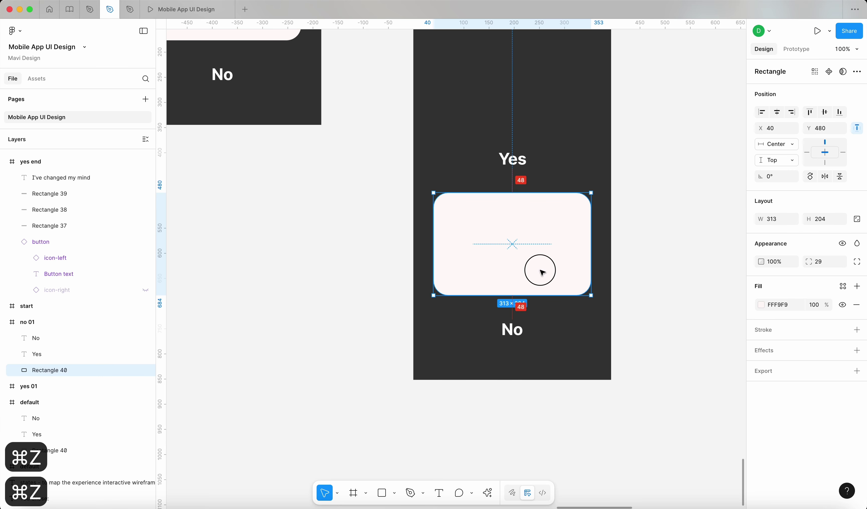
left_click_drag(541, 273, 539, 311)
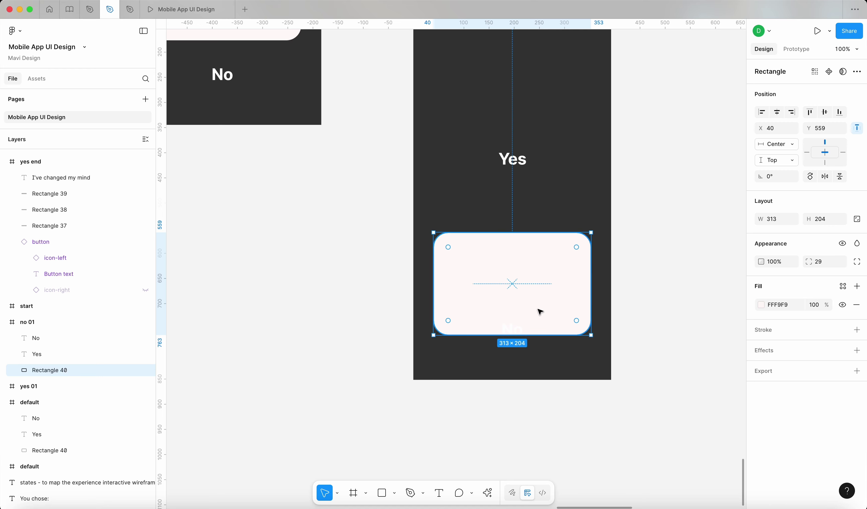
scroll(539, 310, "down", 3)
Move the card in the dark yes 01 frame up to Y 393 so it overlaps the Yes label
scroll(538, 311, "up", 6)
left_click(518, 266)
scroll(518, 267, "up", 3)
scroll(521, 270, "up", 2)
left_click_drag(521, 270, 523, 242)
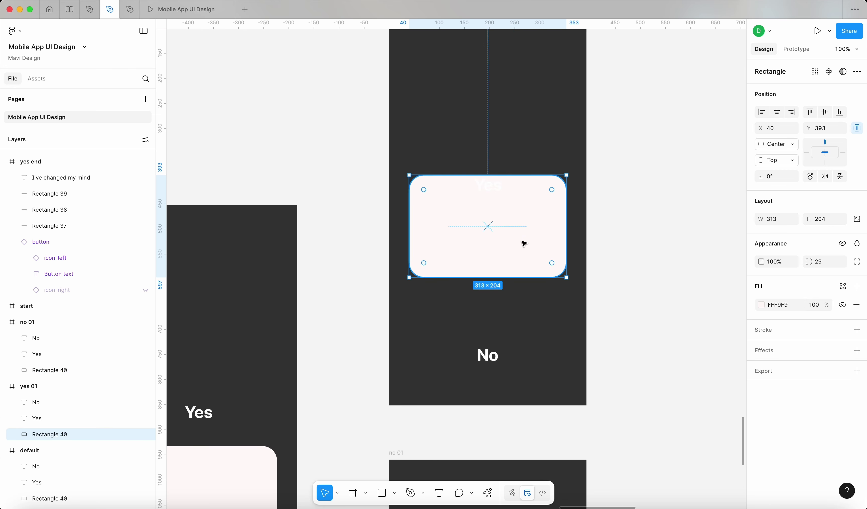
scroll(523, 276, "down", 3)
scroll(584, 310, "down", 4)
left_click(640, 321)
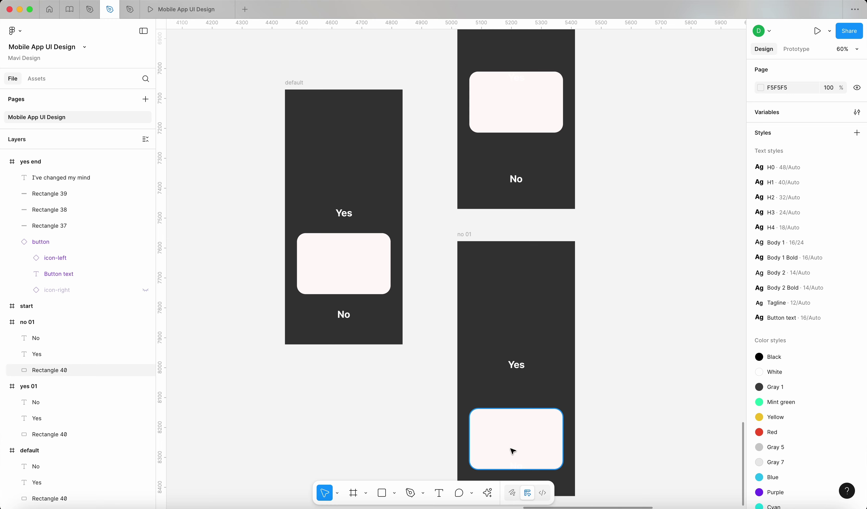
Move the No label in the dark no 01 frame up inside the card, to Y 692
left_click(519, 466)
scroll(518, 468, "up", 4)
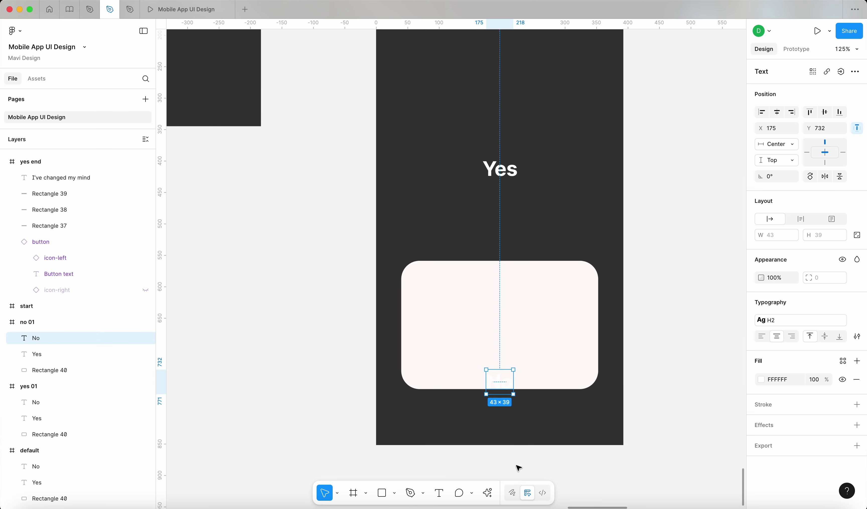
key("shift+Up")
key("shift+Up")
key("shift+Up")
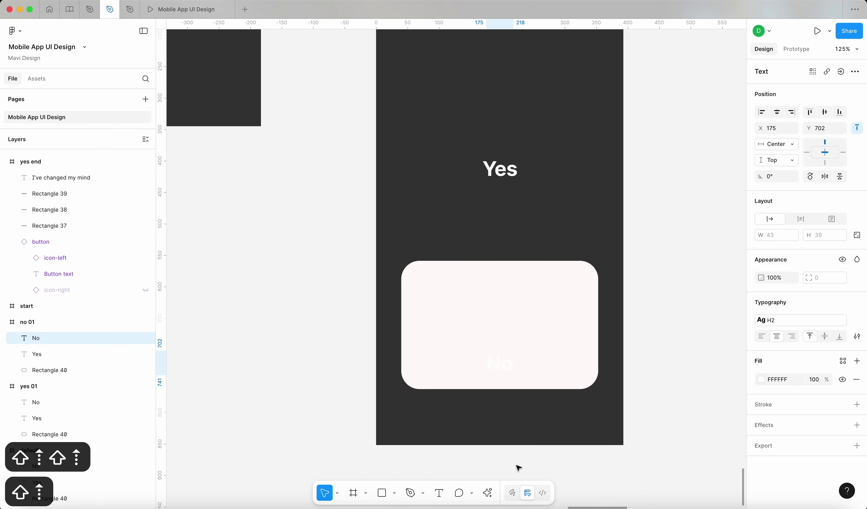
key("shift+Up")
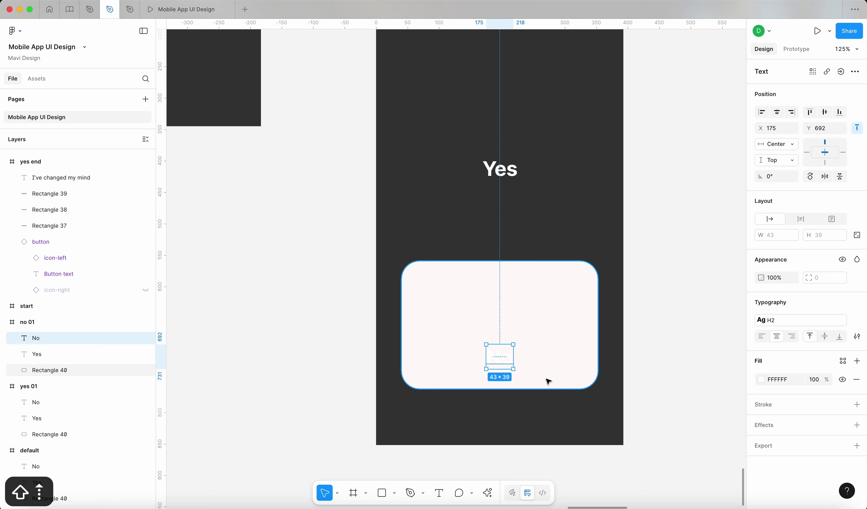
Move the Yes label in the dark yes 01 frame down inside the card, to Y 425
scroll(470, 368, "down", 5)
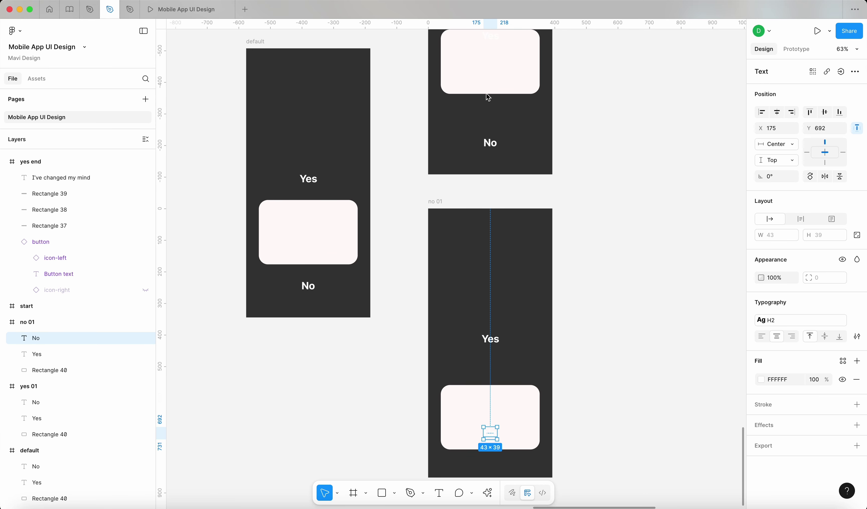
left_click(496, 89)
scroll(497, 87, "up", 5)
scroll(531, 117, "down", 2)
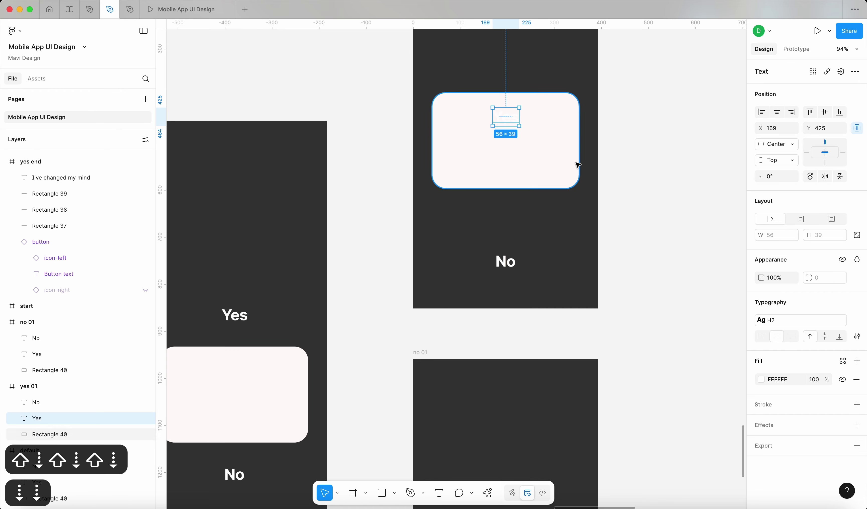
left_click(634, 208)
Recolour the Yes label on the yes 01 card and the No label on the no 01 card to dark grey 383838
scroll(634, 208, "down", 3)
scroll(634, 208, "down", 4)
scroll(634, 207, "up", 2)
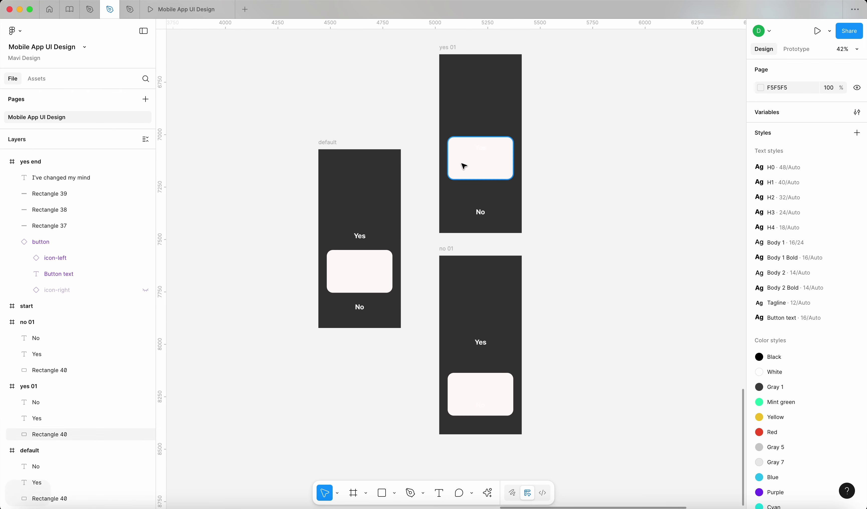
scroll(499, 165, "up", 3)
left_click(472, 140)
scroll(481, 163, "down", 3)
left_click(470, 429, "shift")
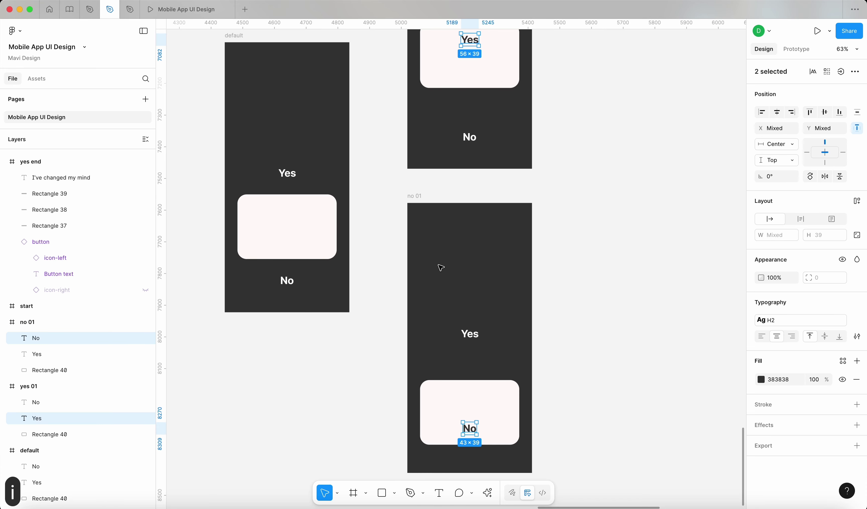
left_click(569, 312)
Make the dark default frame a prototype flow starting point named "yes no interaction"
scroll(566, 304, "down", 3)
scroll(580, 246, "up", 2)
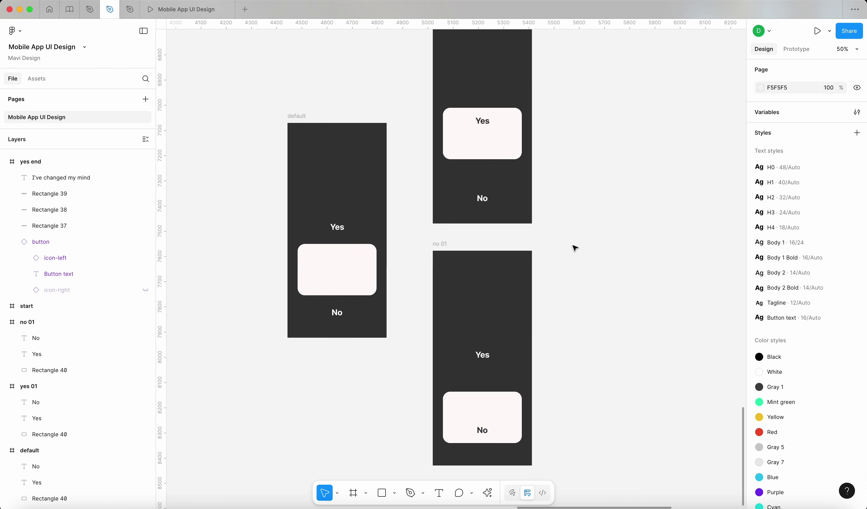
left_click(304, 117)
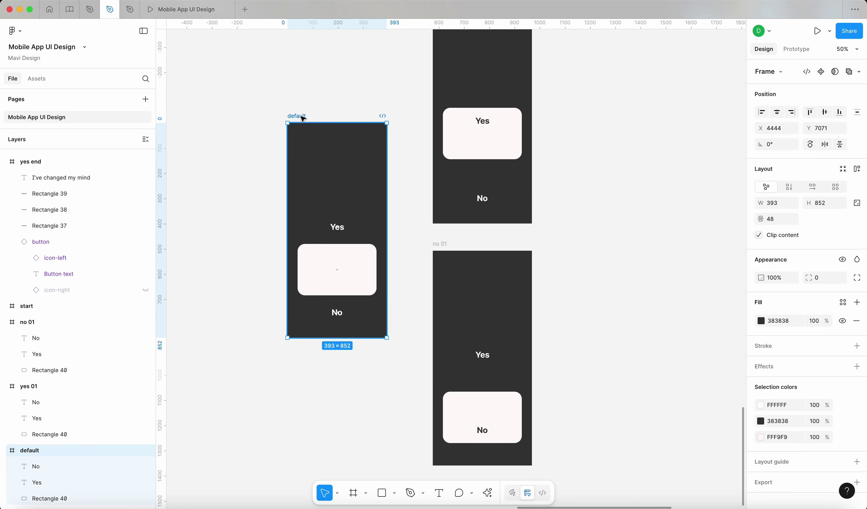
scroll(577, 217, "down", 2)
left_click(576, 217)
left_click(402, 165)
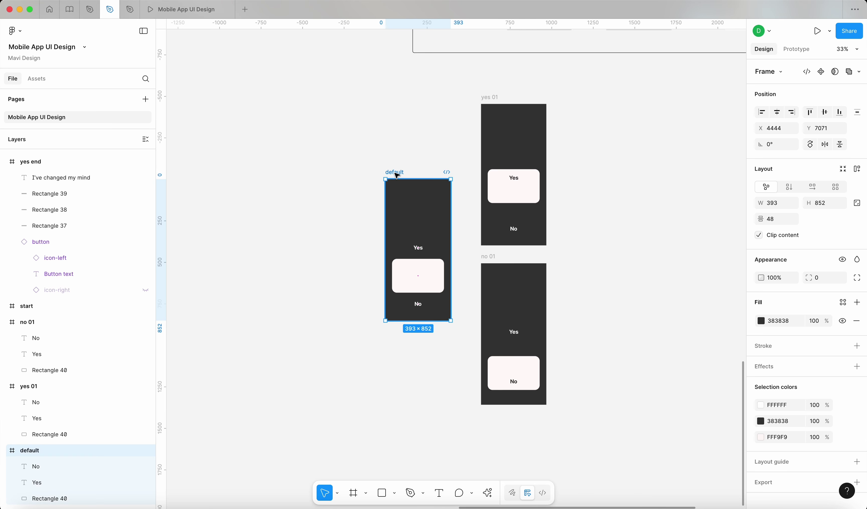
left_click(800, 49)
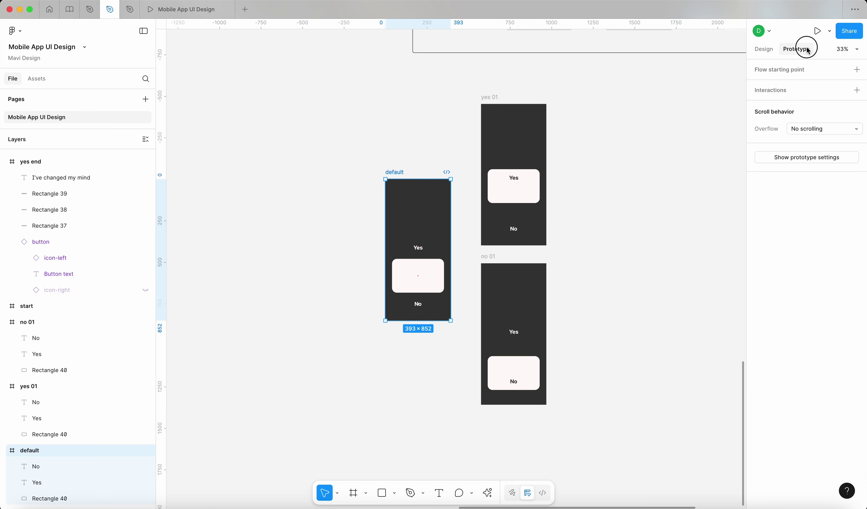
left_click(857, 70)
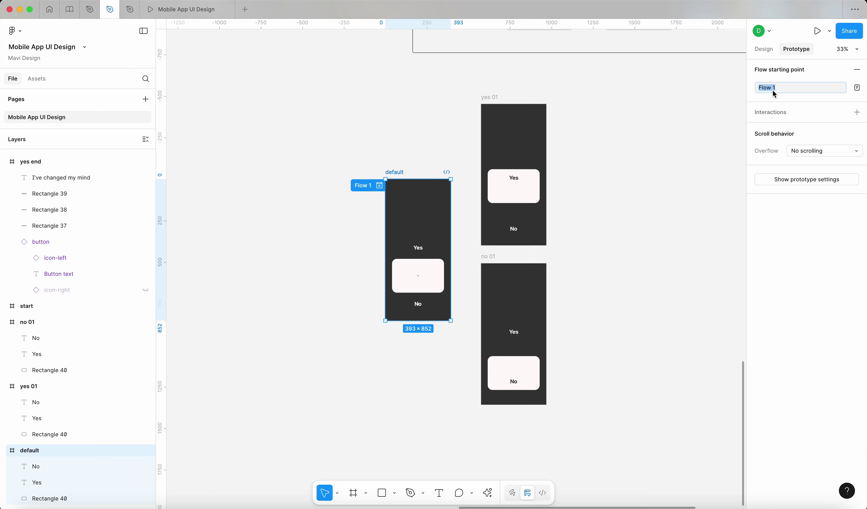
type("yes no")
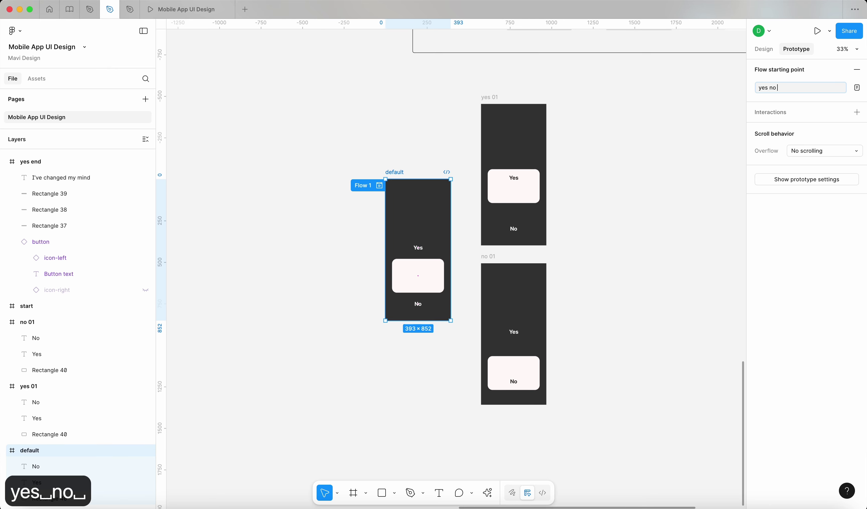
type(" interaction")
key("Return")
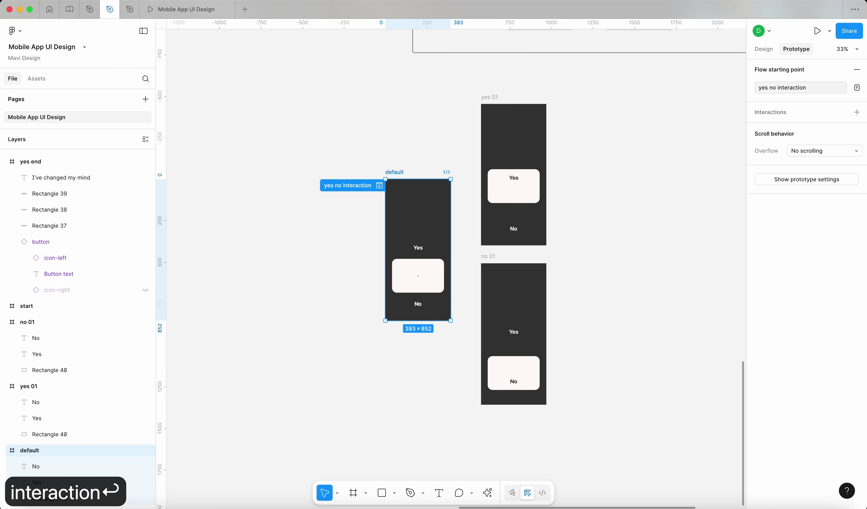
left_click(627, 219)
scroll(432, 270, "up", 2)
left_click(432, 271)
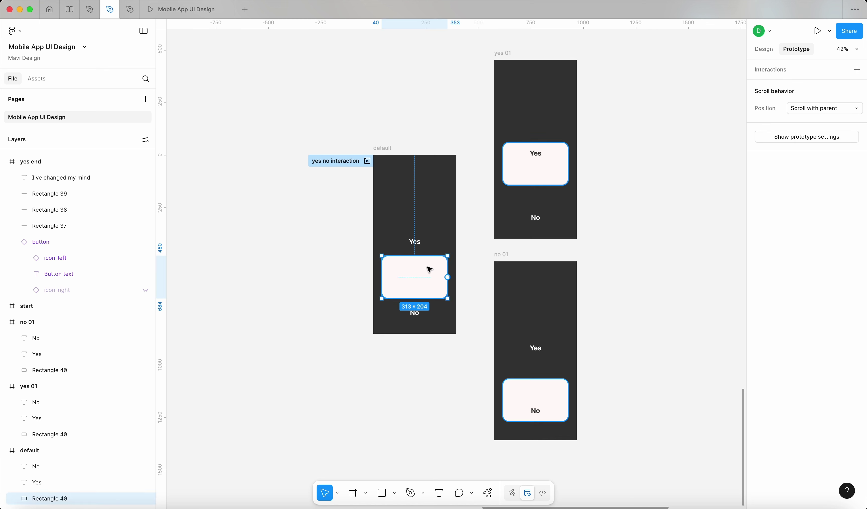
left_click(391, 116)
Preview the prototype with the "yes no interaction" flow, and return to the design file
left_click(816, 33)
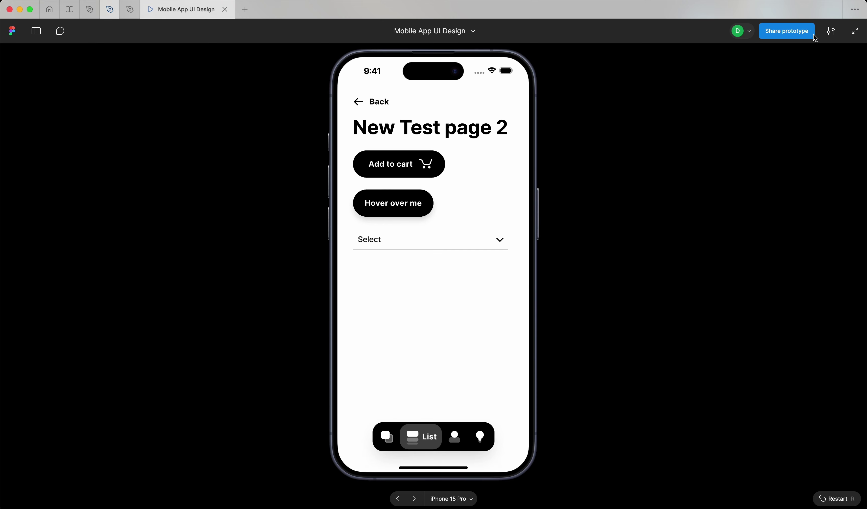
left_click(106, 54)
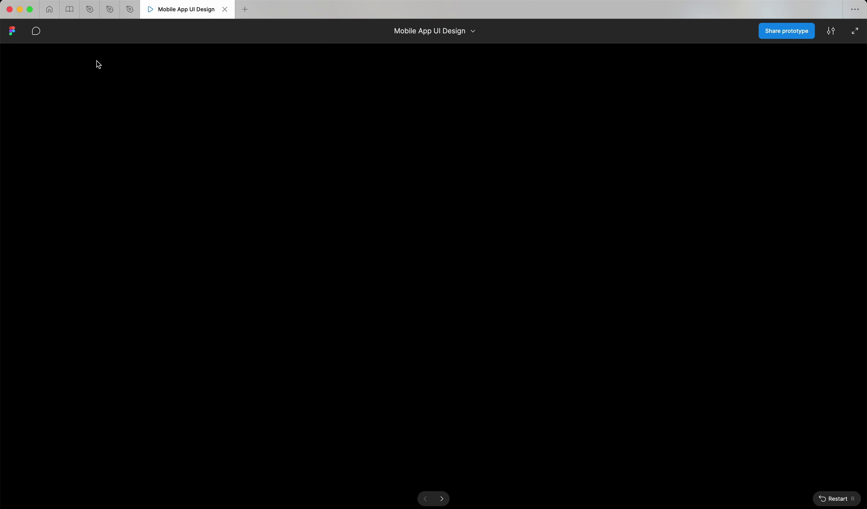
left_click(36, 31)
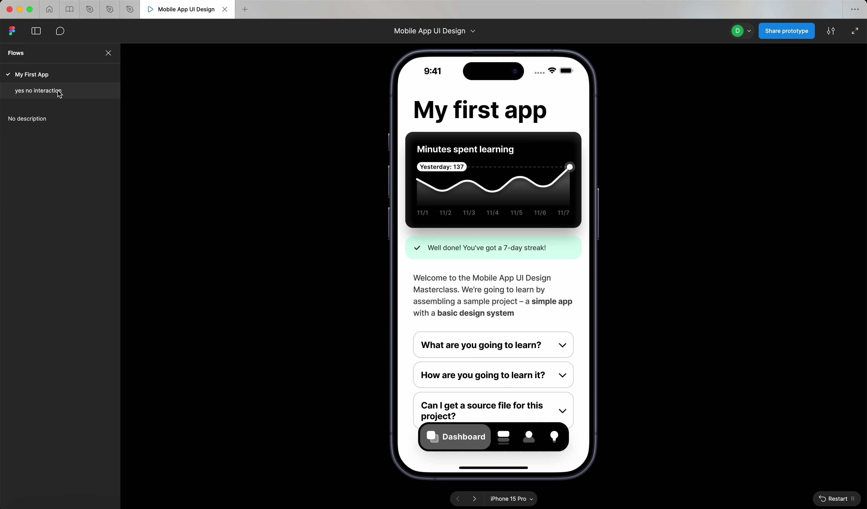
left_click(74, 96)
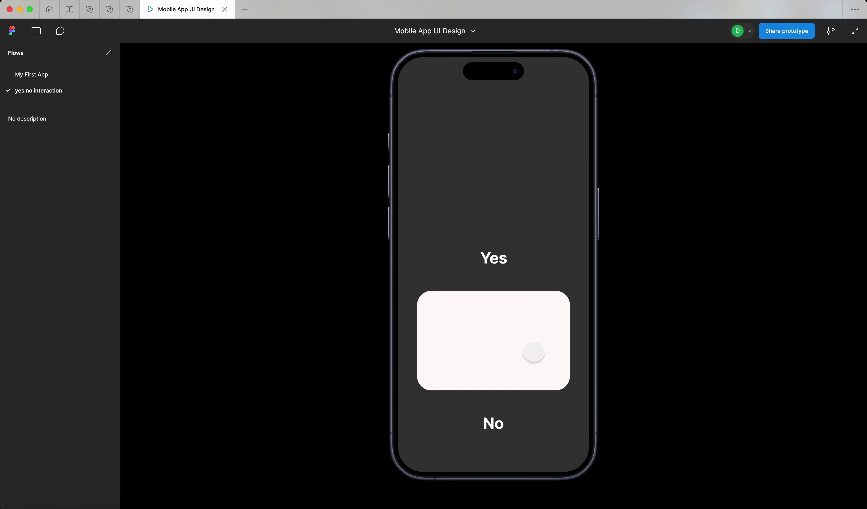
left_click(109, 9)
left_click(409, 287)
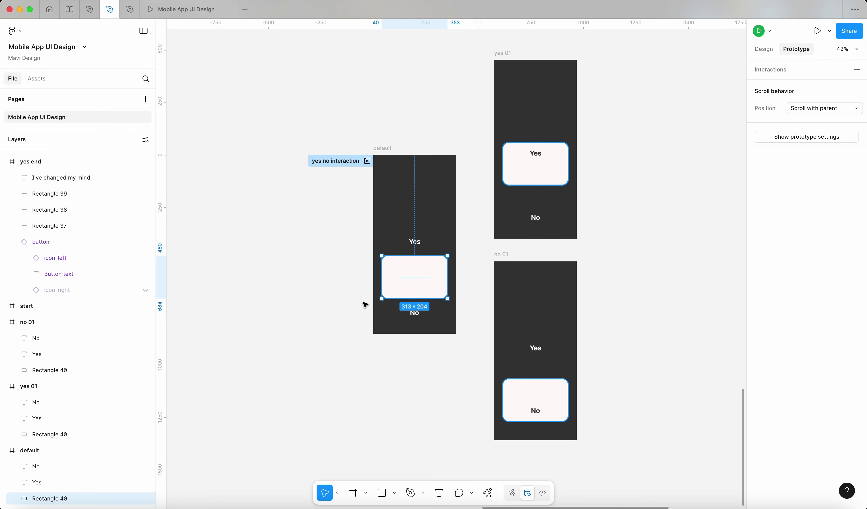
scroll(365, 305, "up", 3)
scroll(429, 260, "down", 2)
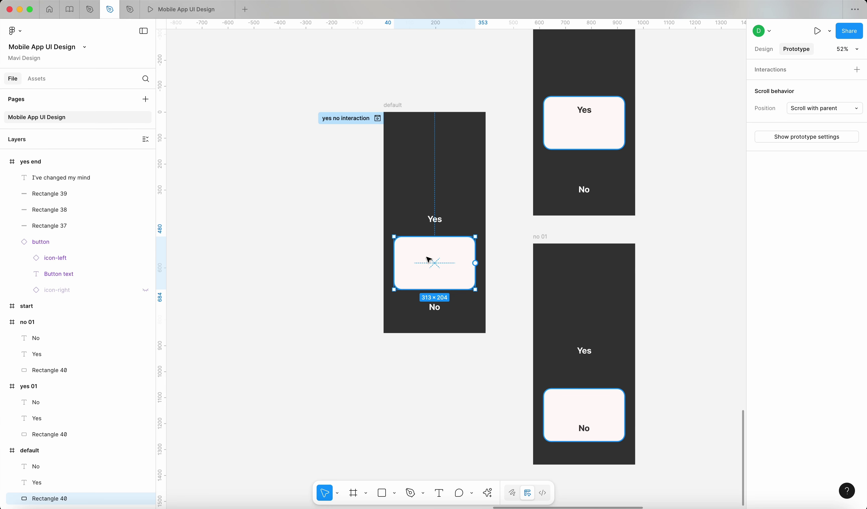
left_click(764, 49)
left_click(587, 141)
left_click(434, 267, "shift")
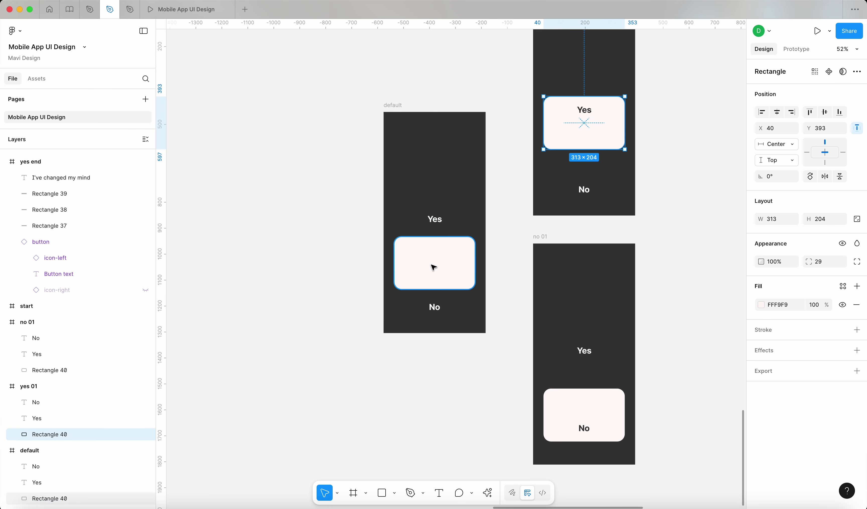
left_click(577, 392, "shift")
scroll(389, 296, "down", 5)
scroll(414, 293, "right", 2)
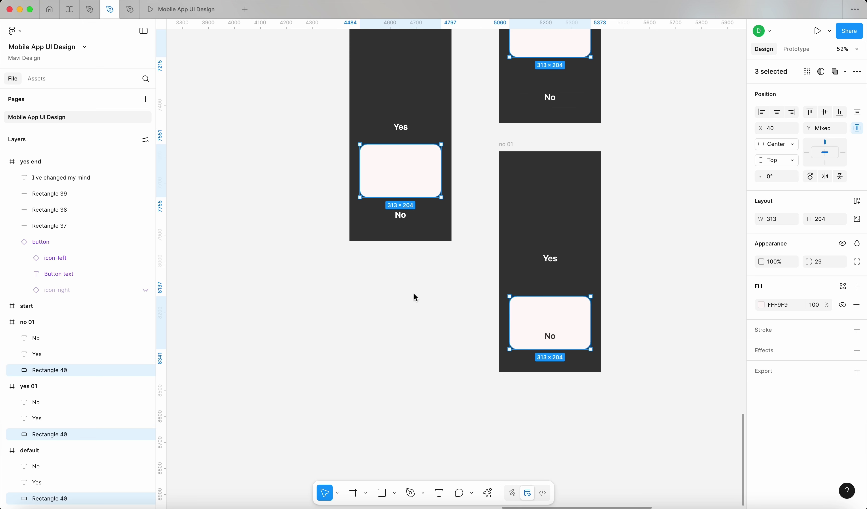
scroll(414, 294, "down", 3)
key("super+r")
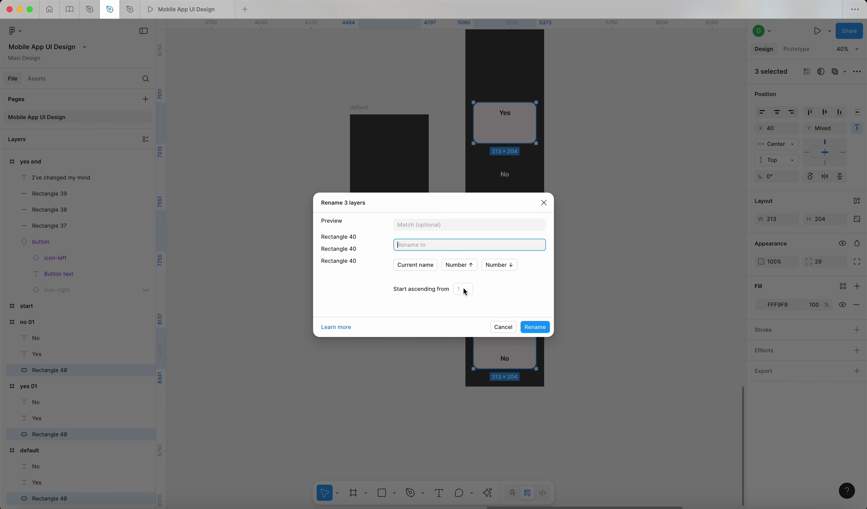
left_click(541, 202)
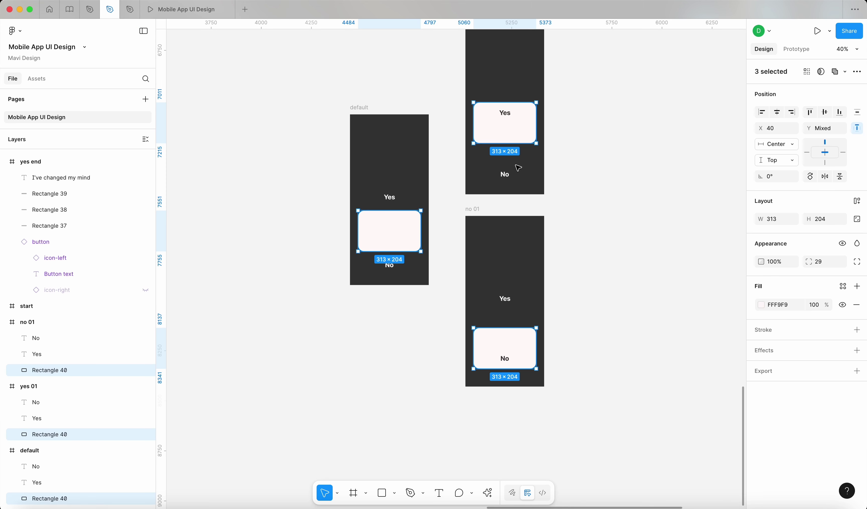
Rename the card rectangles in the default, yes 01 and no 01 frames to "lever"
left_click(518, 150)
left_click(518, 141)
left_click(393, 230, "shift")
left_click(496, 341, "shift")
key("super+r")
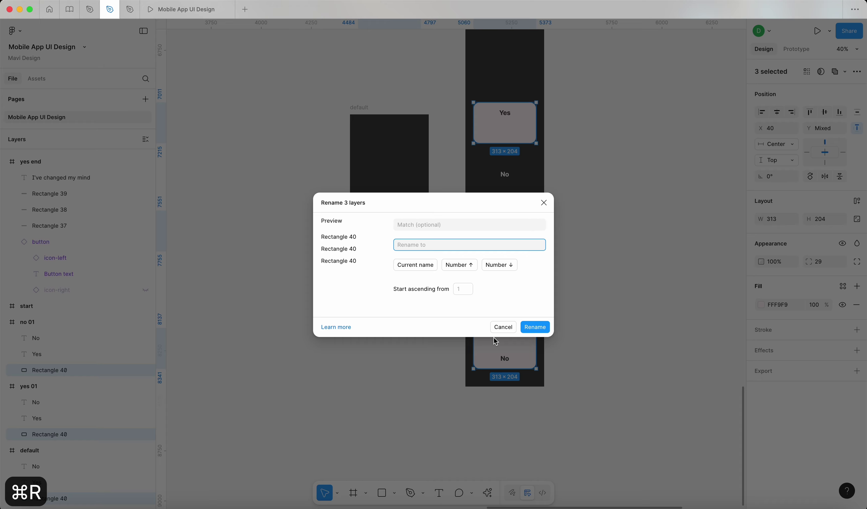
type("lever")
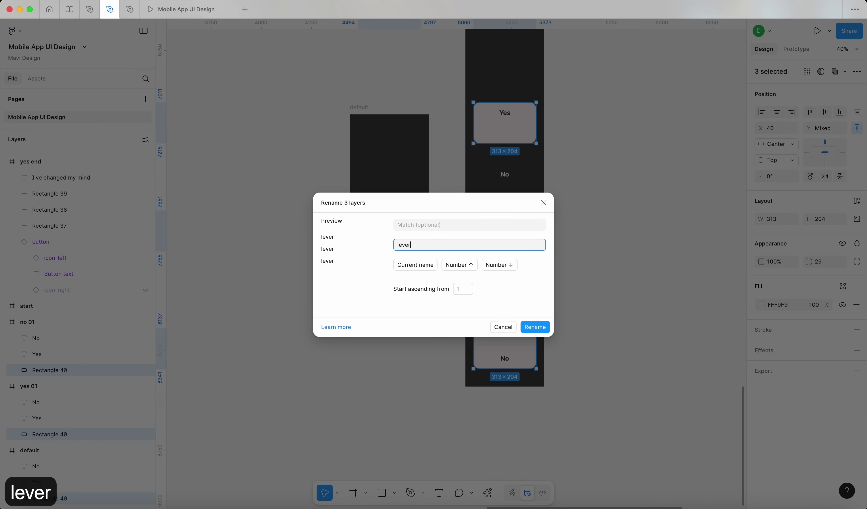
key("Return")
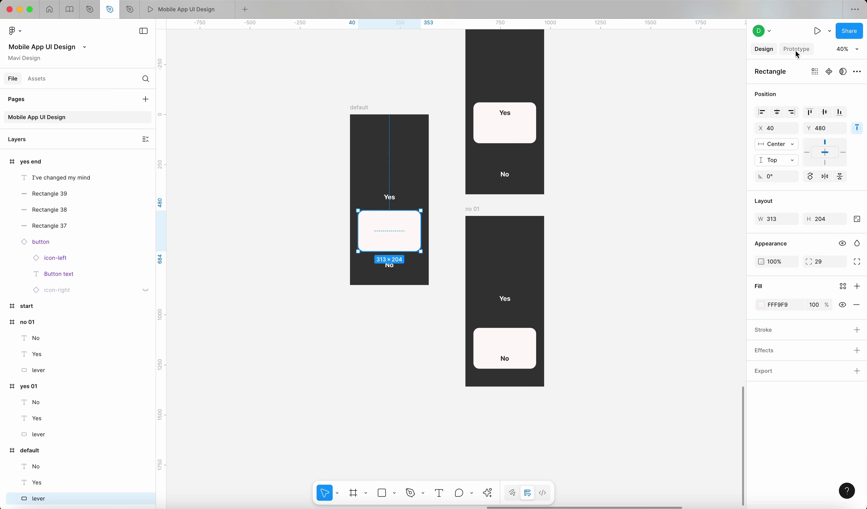
Link the default frame's lever to the yes 01 frame with an On drag interaction that navigates using Smart animate
left_click(797, 52)
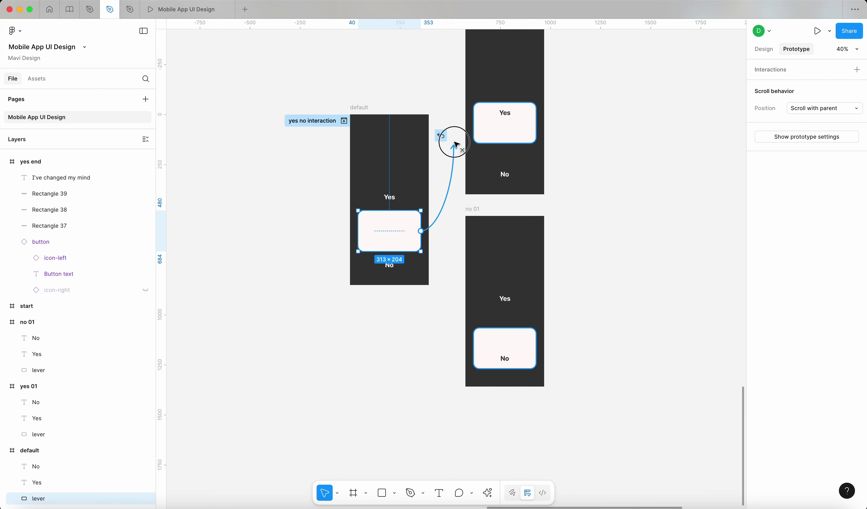
left_click_drag(457, 144, 470, 91)
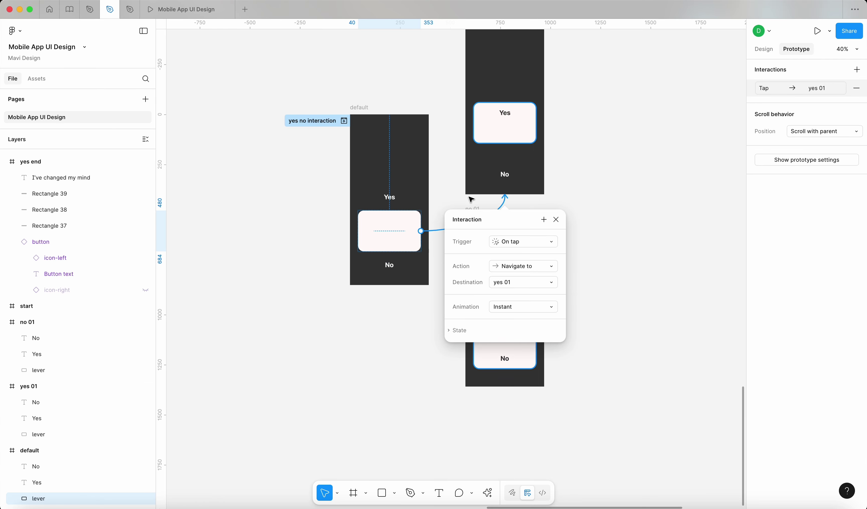
scroll(471, 199, "up", 3)
scroll(487, 276, "down", 2)
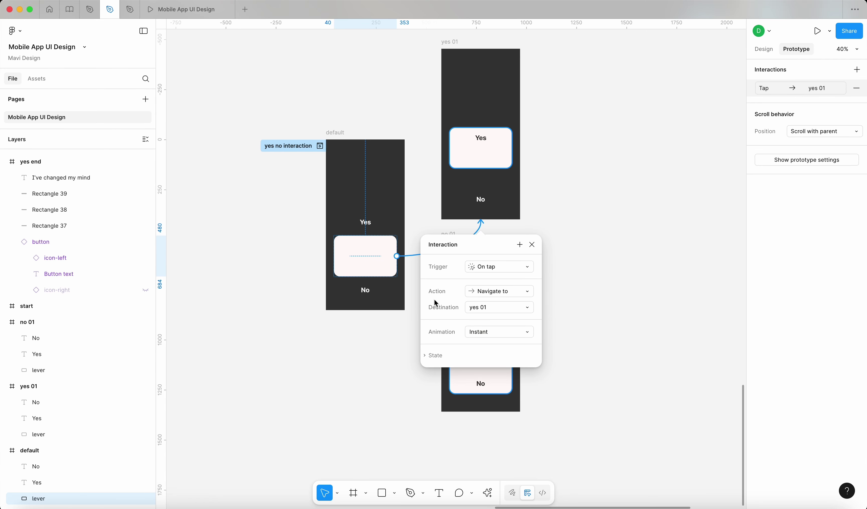
left_click(506, 271)
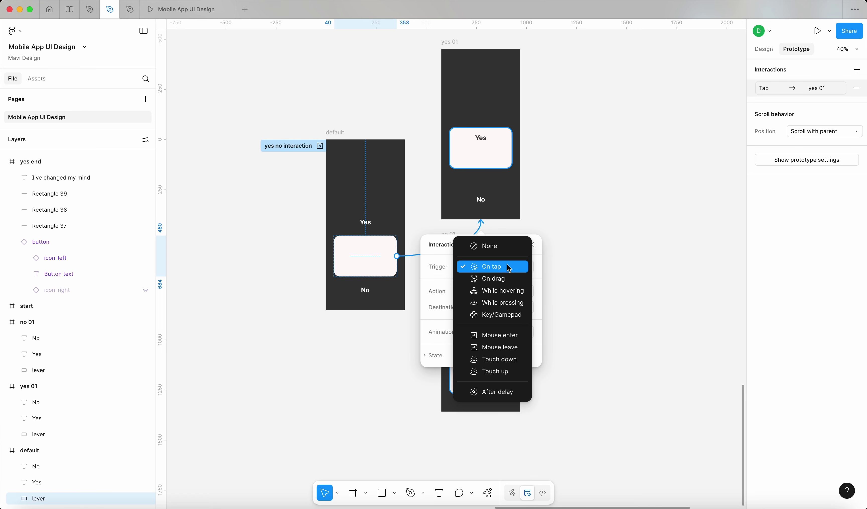
left_click(510, 280)
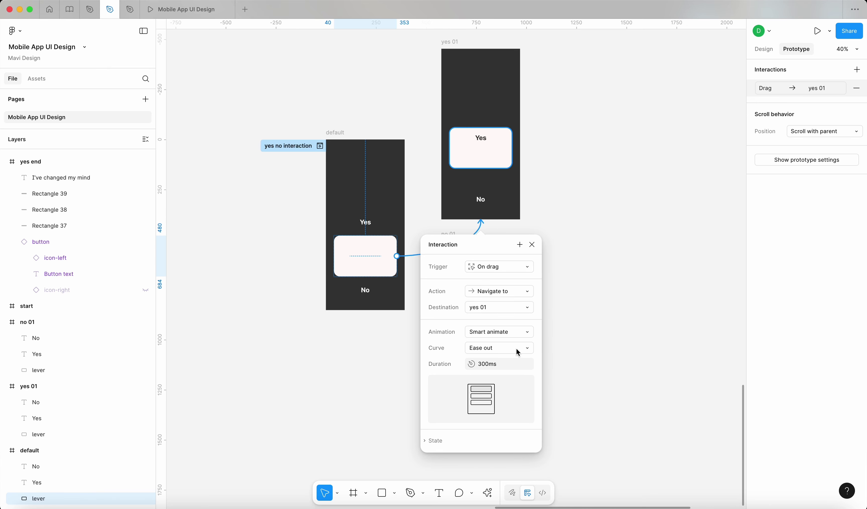
left_click(575, 379)
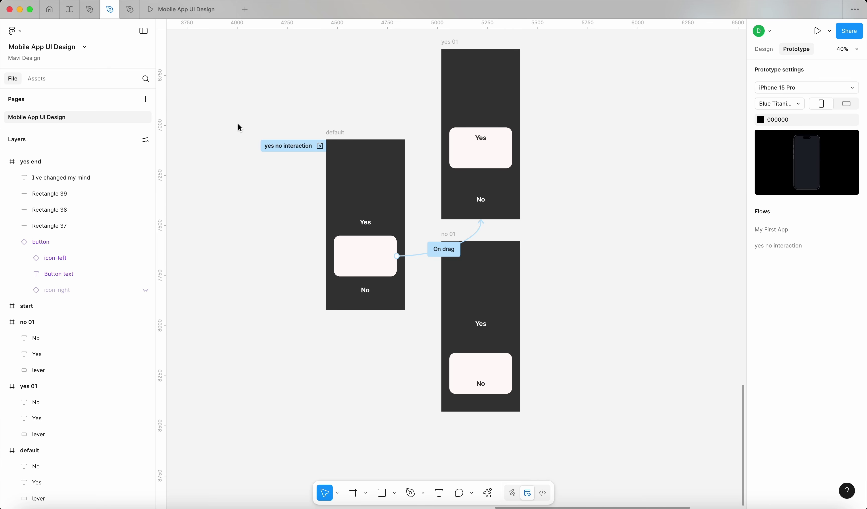
Restart the prototype preview and test pulling the lever up toward Yes, and return to the design file
left_click(178, 10)
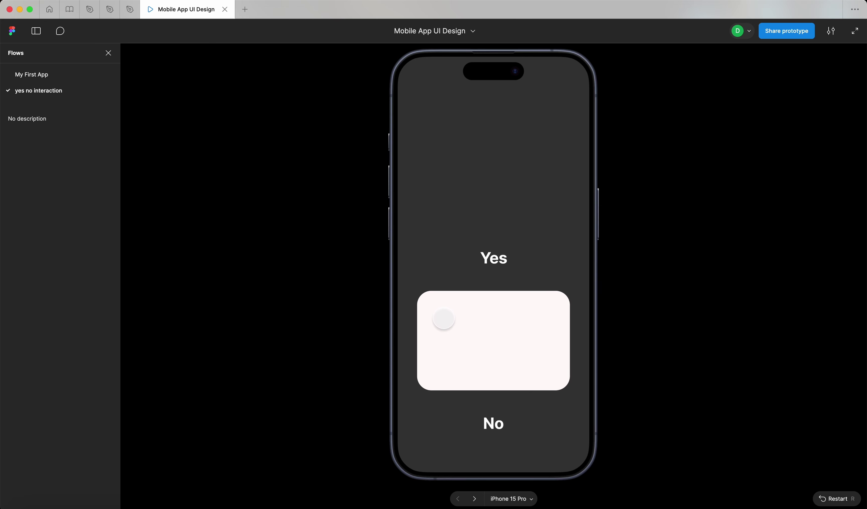
key("r")
mouse_move(467, 349)
left_mouse_down()
mouse_move(470, 304)
mouse_move(473, 345)
left_mouse_up()
left_click_drag(546, 360, 525, 337)
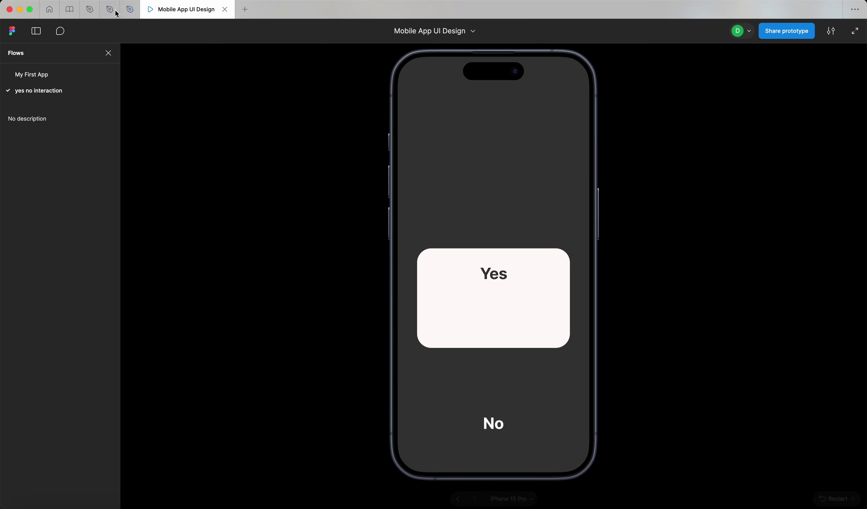
left_click(107, 12)
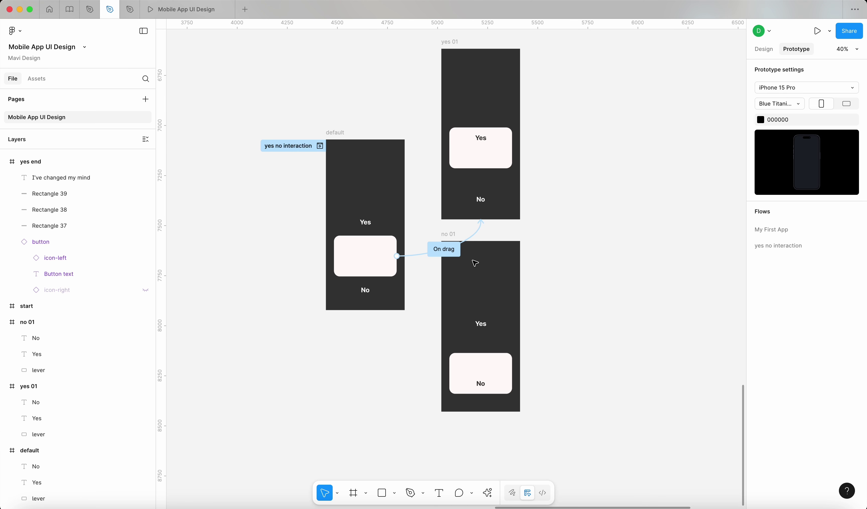
Compare the vertical positions of the lever in the no 01 and default frames
left_click(480, 160)
left_click(617, 310)
left_click(489, 370)
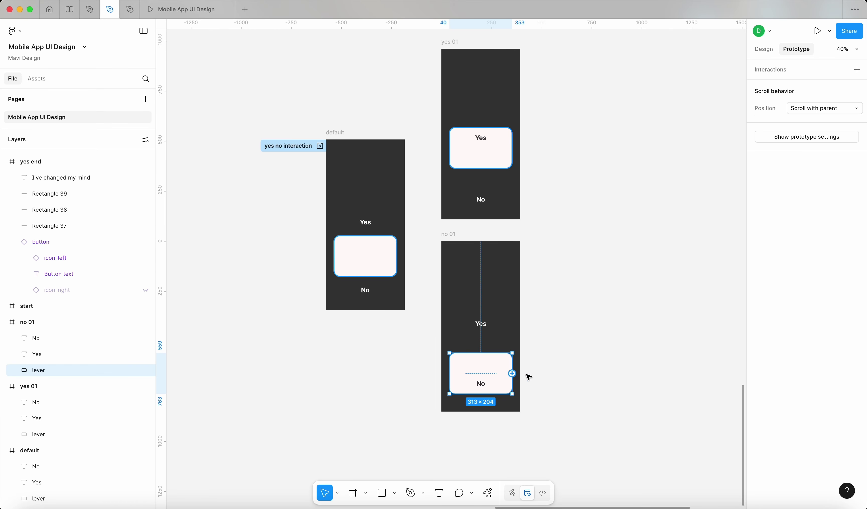
left_click(778, 50)
scroll(516, 333, "up", 5)
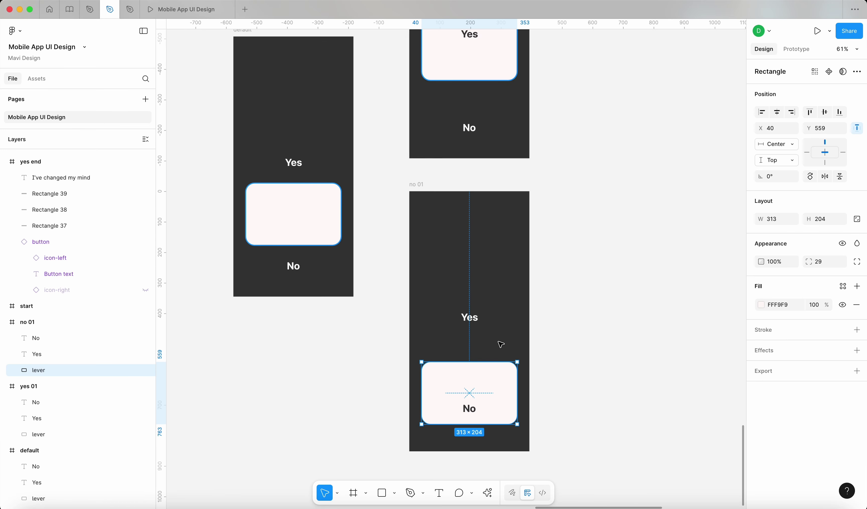
scroll(459, 307, "up", 1)
left_click(346, 203)
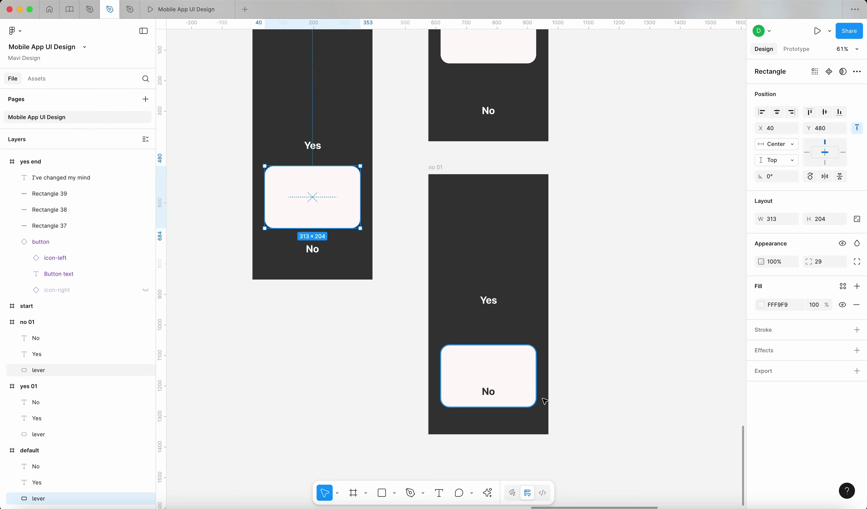
scroll(524, 160, "up", 4)
scroll(342, 337, "down", 3)
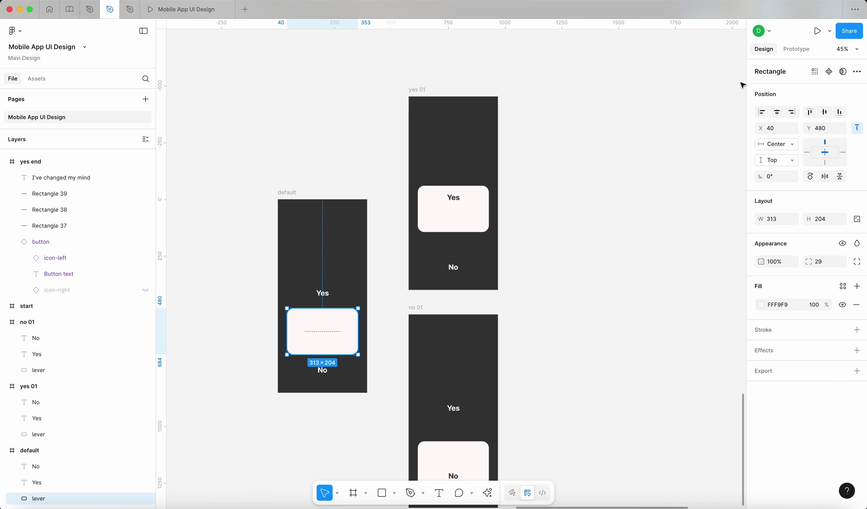
Link the default frame's lever to the no 01 frame with an On drag interaction that navigates using Smart animate
left_click(794, 50)
scroll(368, 286, "up", 5)
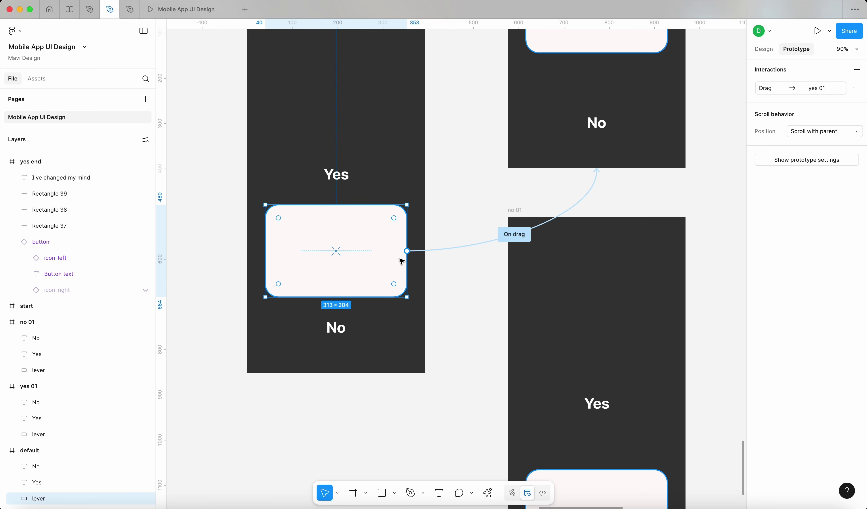
left_click_drag(496, 310, 512, 314)
left_click(513, 453)
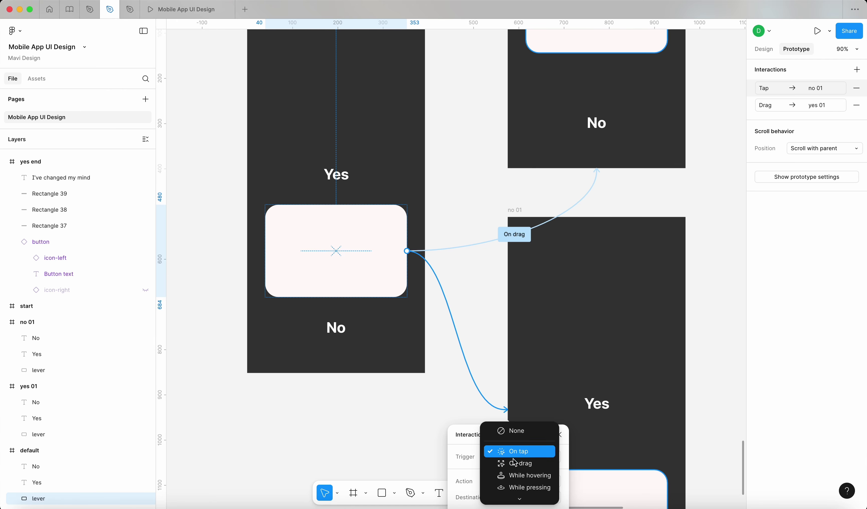
left_click(516, 461)
scroll(354, 410, "down", 4)
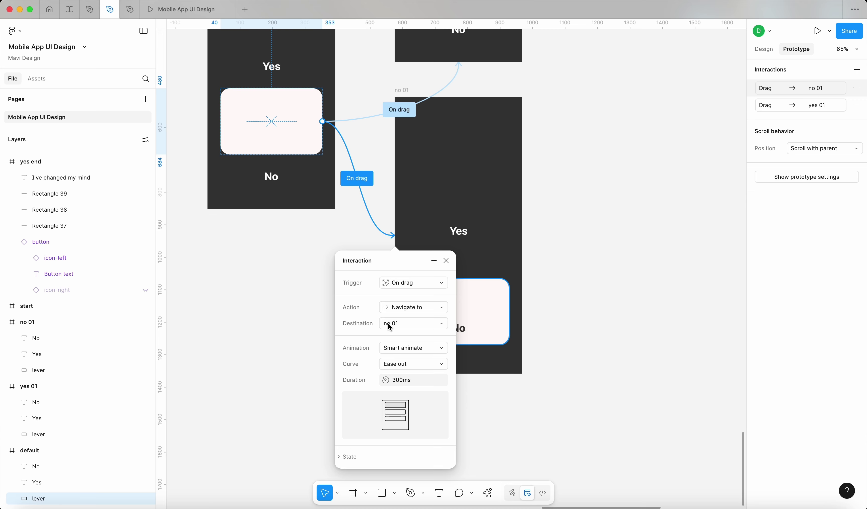
left_click(447, 261)
left_click(306, 335)
Restart the flow preview and test pulling the lever down toward No and up toward Yes, and return to the design file
left_click(187, 9)
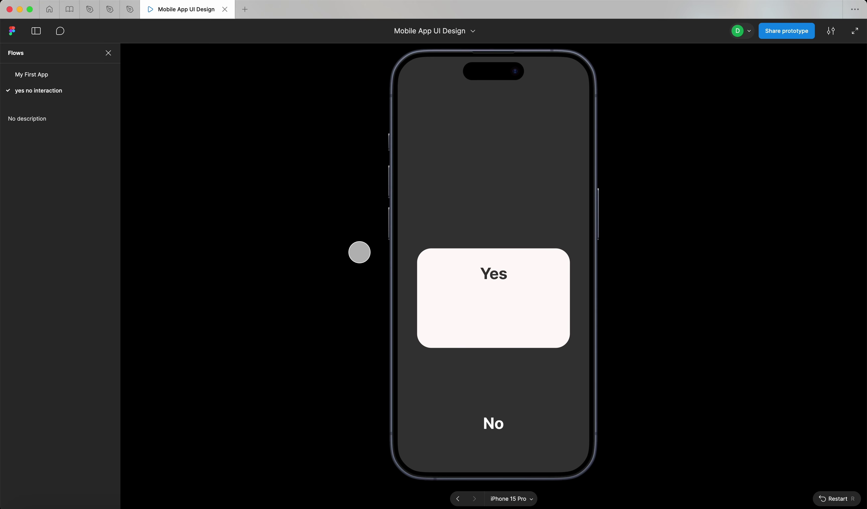
key("r")
left_click_drag(486, 355, 488, 436)
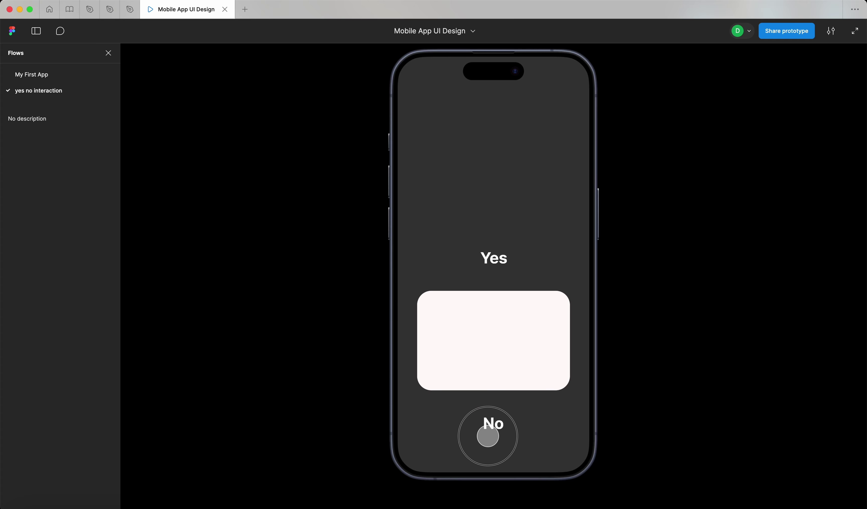
left_click_drag(504, 332, 501, 405)
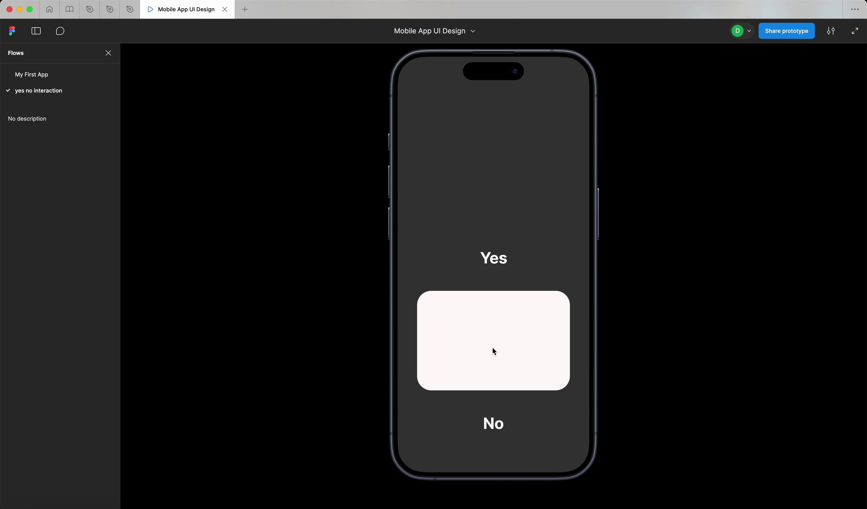
left_click_drag(496, 344, 523, 357)
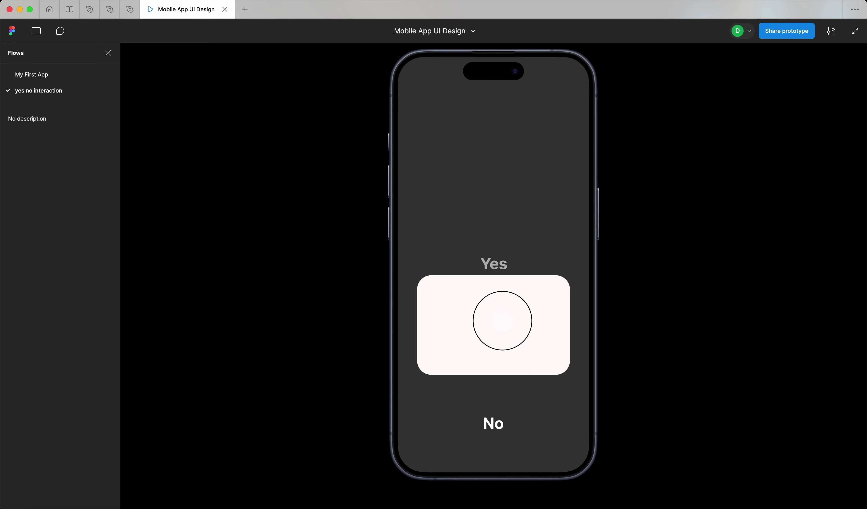
left_click_drag(503, 321, 530, 361)
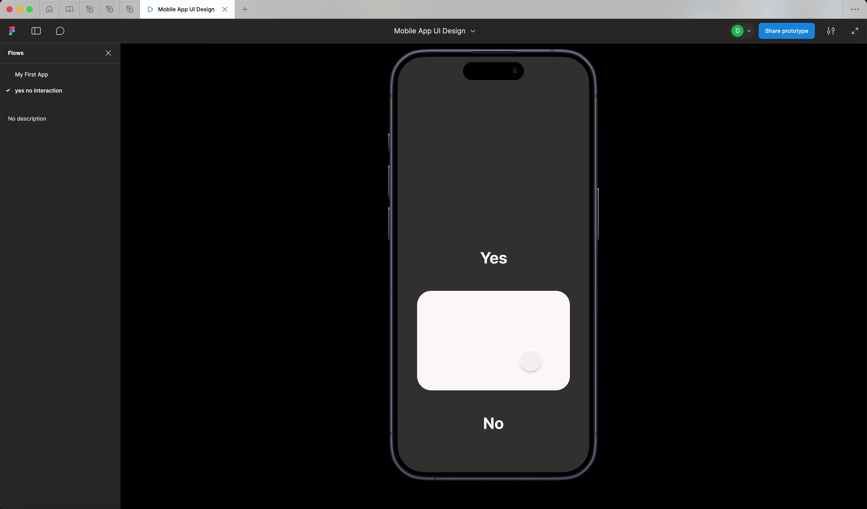
left_click(110, 9)
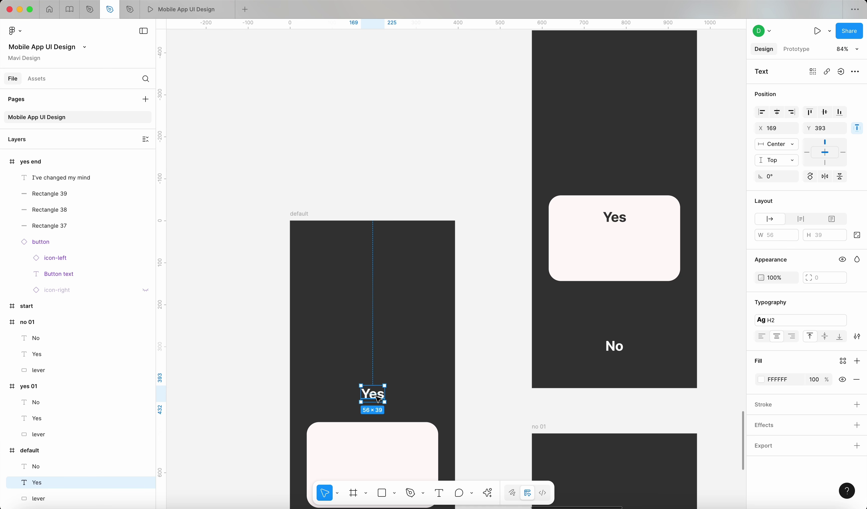
Duplicate the default frame's Yes label near the frame's top edge at Y 51 and apply the Body 1 text style
left_click_drag(377, 399, 394, 251)
left_click(797, 321)
left_click(711, 413)
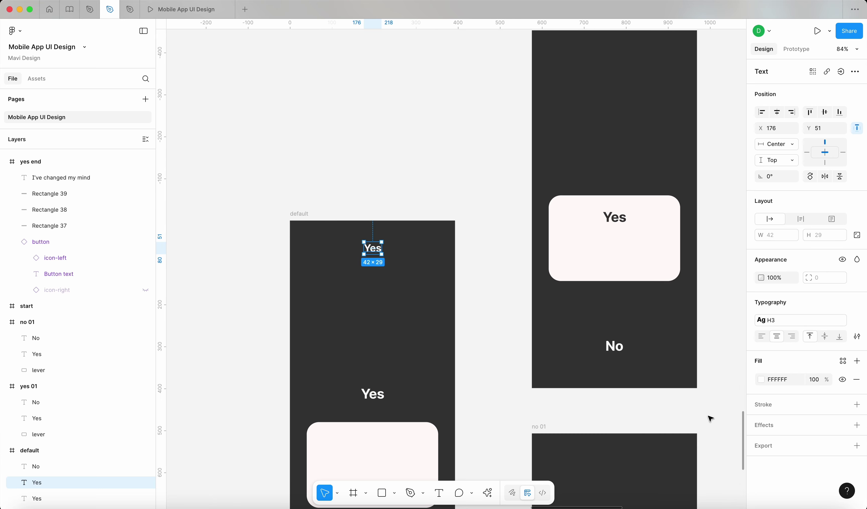
left_click(789, 328)
left_click(701, 428)
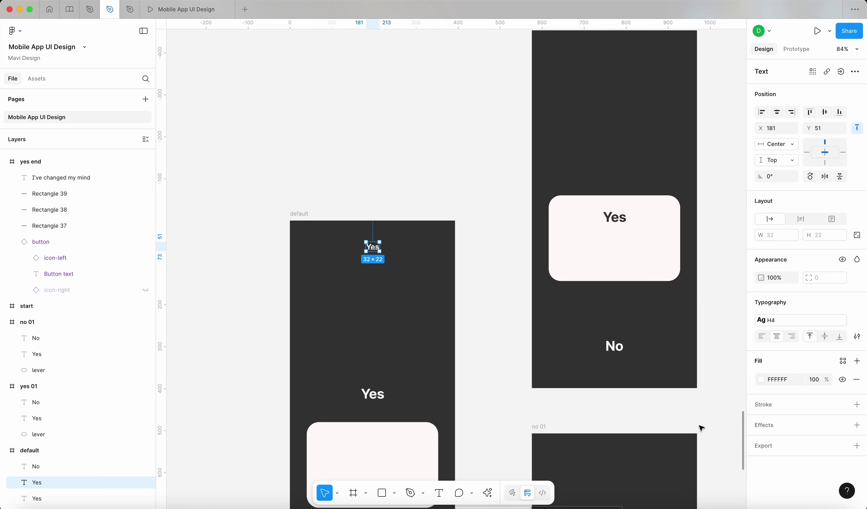
left_click(774, 328)
left_click(695, 435)
left_click(445, 213)
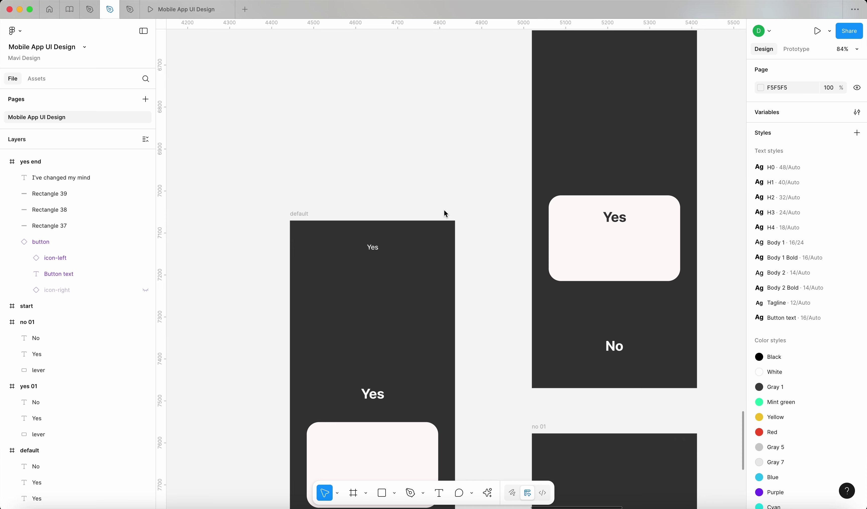
Replace the duplicated label's text with "Do you agree with these terms and conditions?", wrapped onto two lines
double_click(373, 248)
scroll(362, 252, "up", 5)
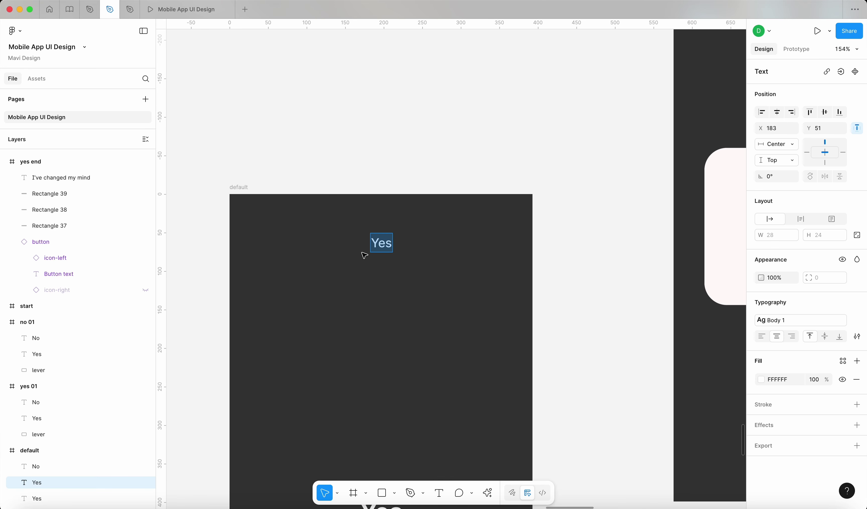
key("shift+d")
type("o you wish to ")
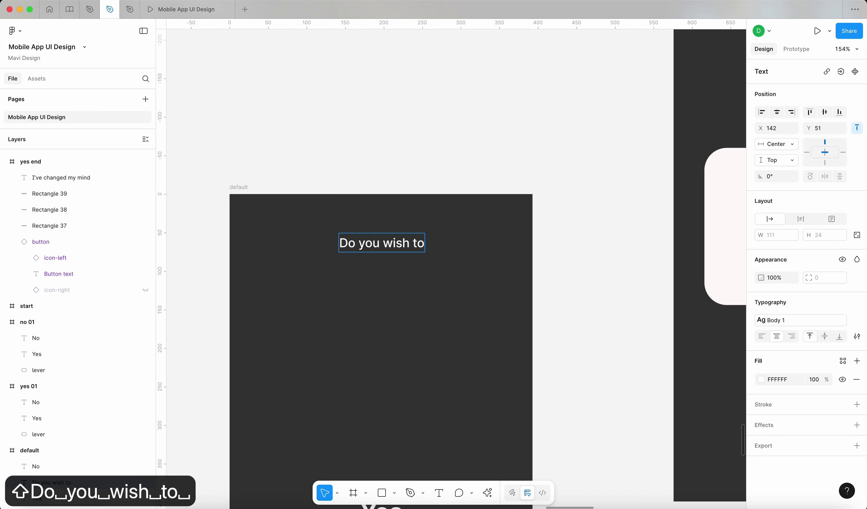
type("do")
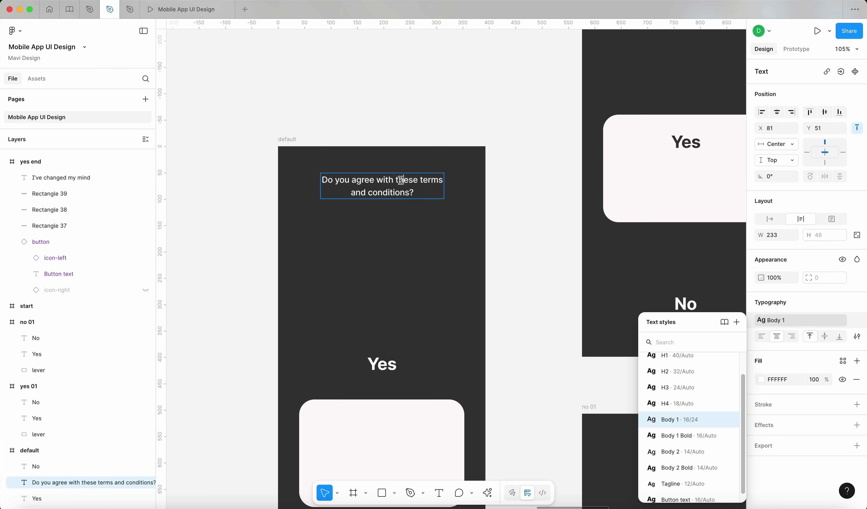
Reword the question to "Do you agree with whatever was described in the previous slide?" and widen its text box to 275
left_click_drag(397, 180, 439, 193)
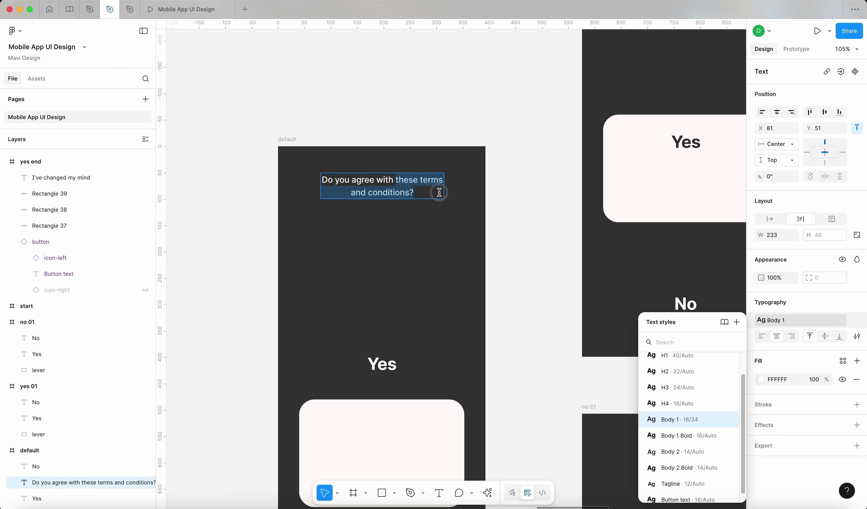
type("whatve")
key("BackSpace")
key("BackSpace")
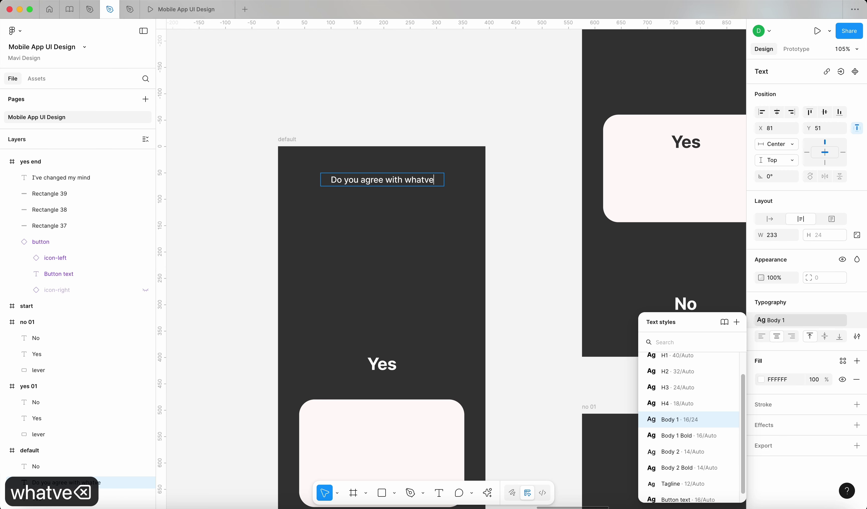
type("ever was descri")
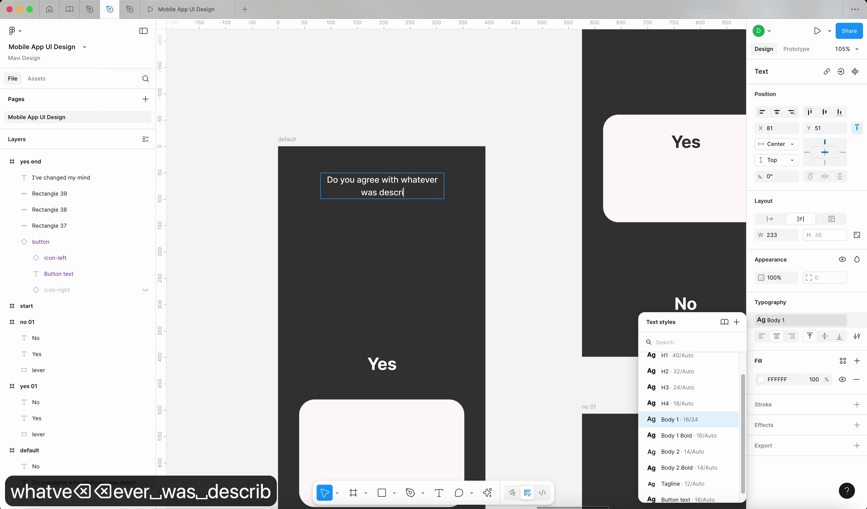
type("bed in the previous slide?")
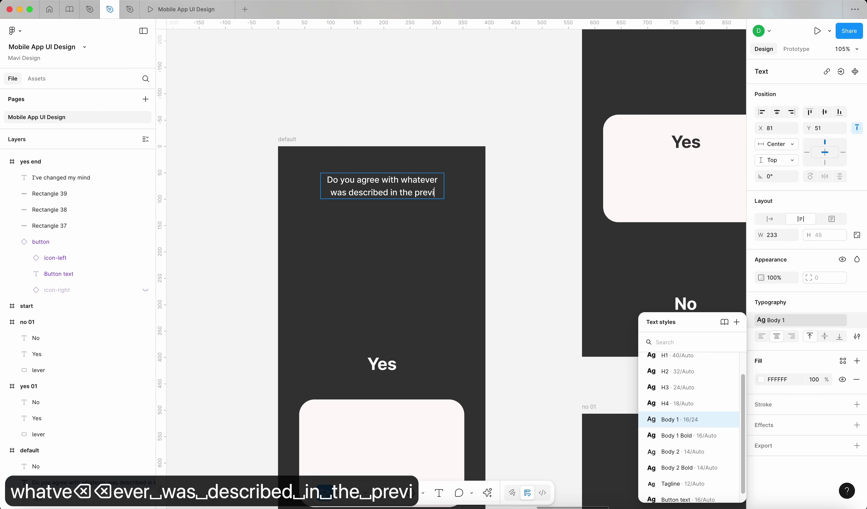
key("Escape")
Try the H4 and H3 text styles on the question in the default frame
left_click(807, 322)
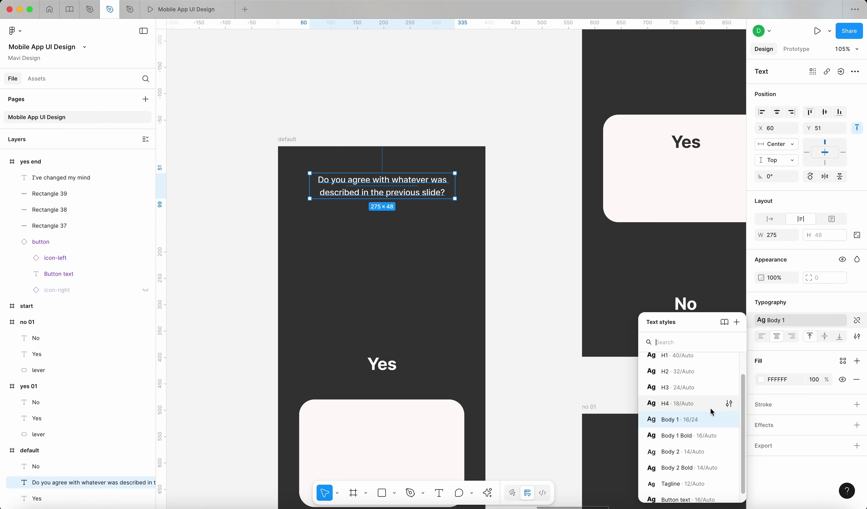
left_click(709, 408)
left_click(557, 273)
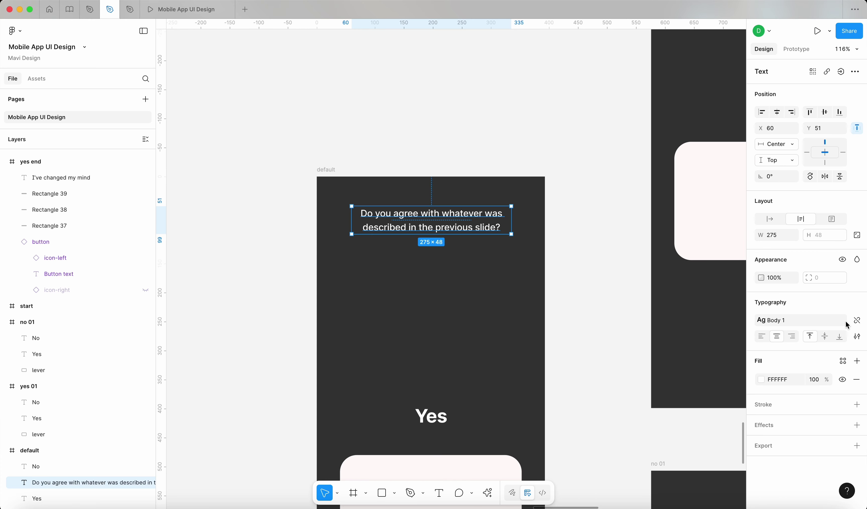
left_click(807, 325)
left_click(709, 405)
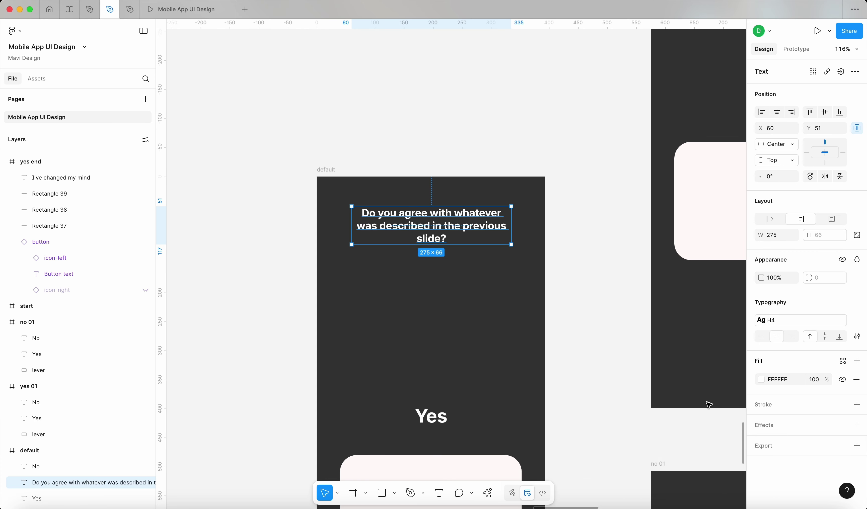
left_click(791, 324)
left_click(713, 404)
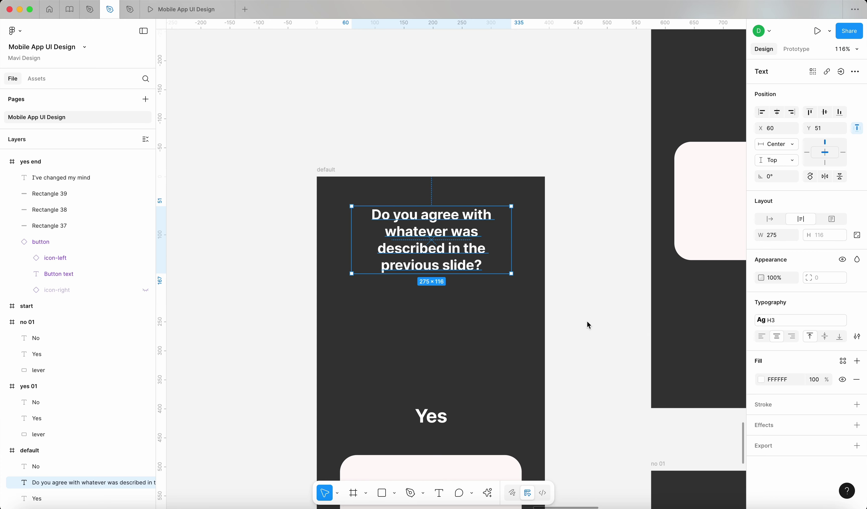
Widen the question's text box to 313, keeping it centered in the default frame
scroll(513, 268, "down", 5)
left_click(460, 364)
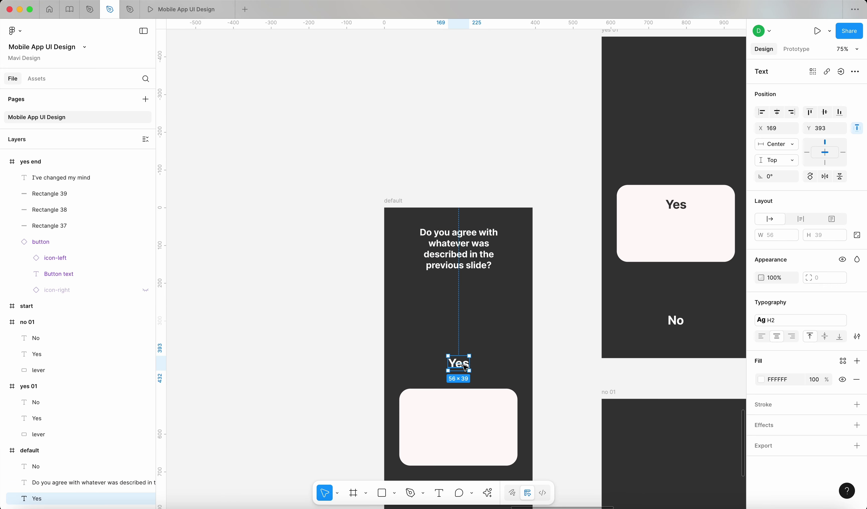
scroll(463, 367, "down", 3)
scroll(465, 367, "up", 5)
left_click(495, 294)
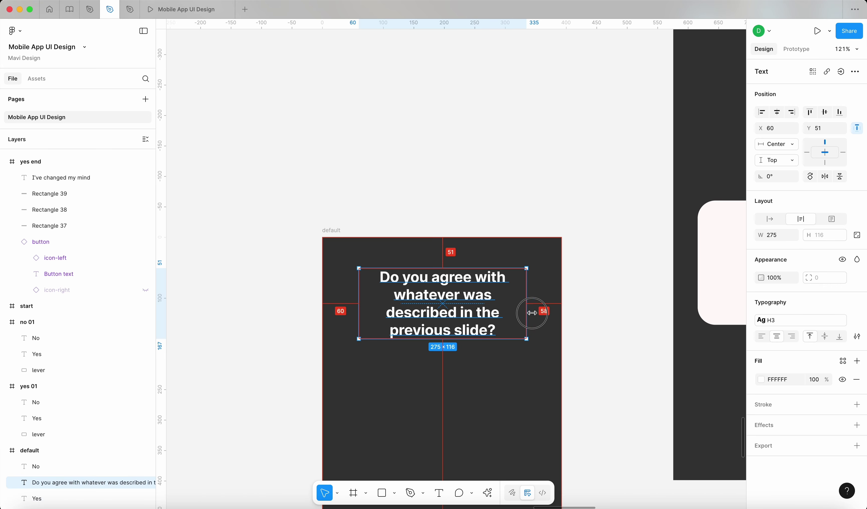
left_click_drag(526, 309, 538, 314)
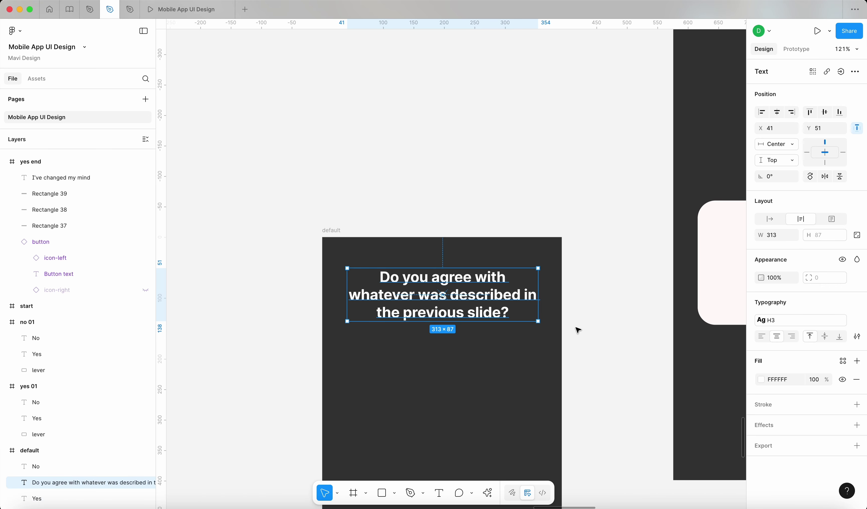
Remove the bold weight from the question text and apply the H4 text style to it
key("super+b")
left_click(616, 333)
scroll(615, 333, "down", 3)
scroll(617, 343, "down", 3)
scroll(481, 199, "up", 5)
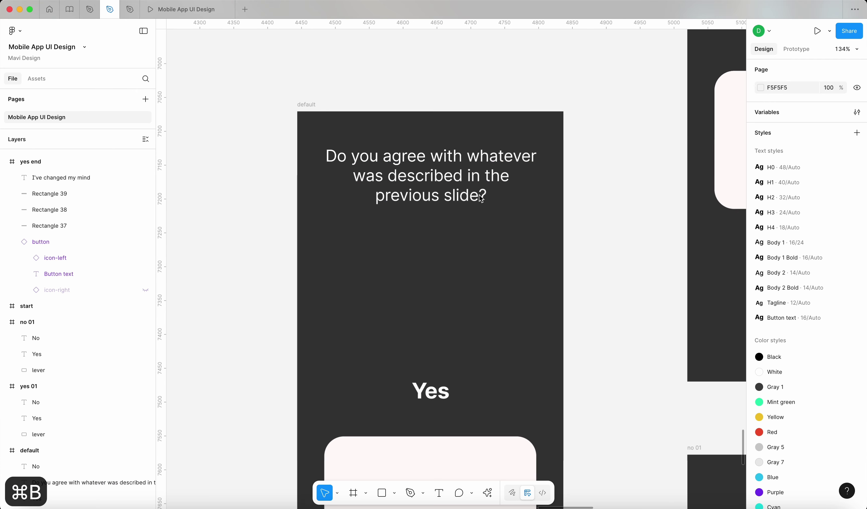
left_click(482, 199)
left_click(783, 320)
left_click(716, 427)
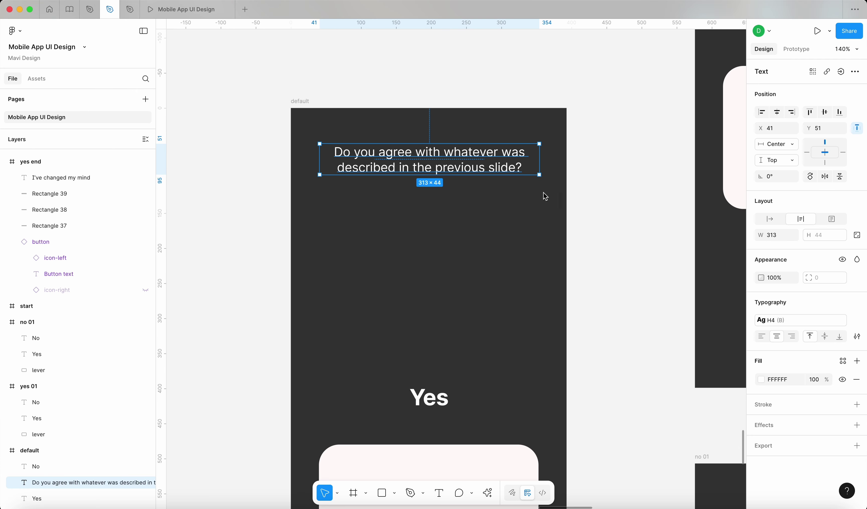
Narrow the question's text box to 287 and place it at Y 75, centered horizontally in the default frame
left_click_drag(515, 168, 531, 183)
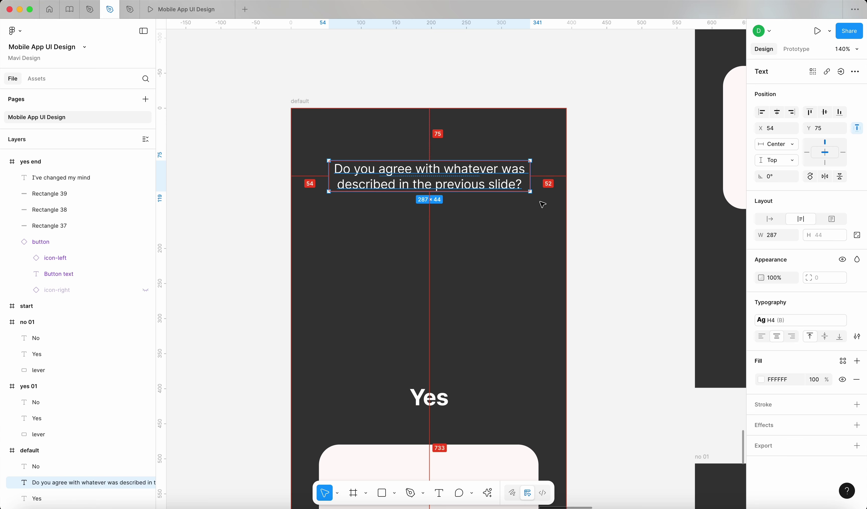
scroll(578, 221, "down", 5)
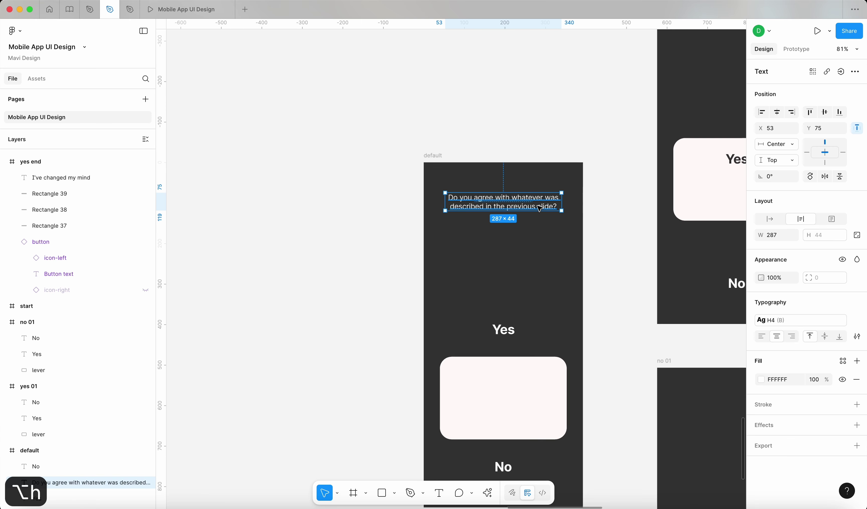
left_click(625, 286)
scroll(560, 283, "right", 2)
scroll(559, 283, "up", 5)
mouse_move(412, 207)
left_mouse_down()
mouse_move(412, 191)
mouse_move(407, 215)
left_mouse_up()
scroll(527, 249, "down", 3)
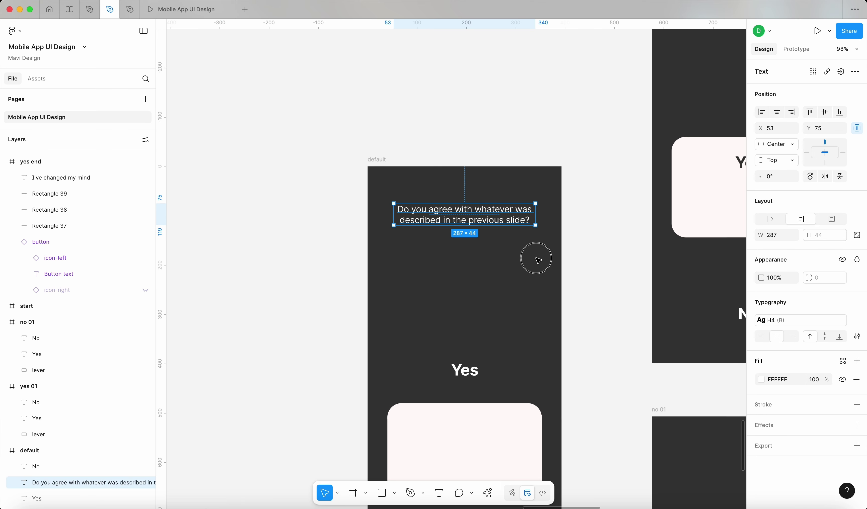
Draw a straight horizontal line about 380 wide across the default frame below the question, at about Y 177
left_click(537, 261)
key("p")
left_click(559, 254)
left_click(371, 254)
key("Return")
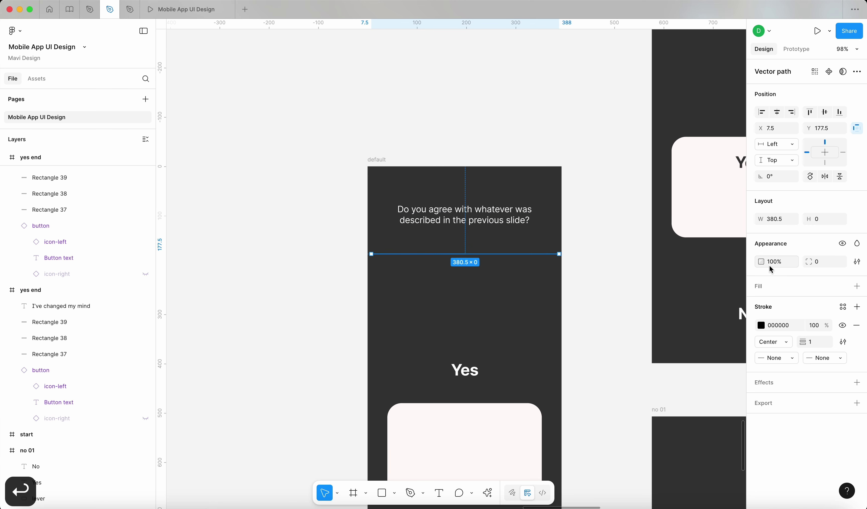
Set the line's stroke color to white (FFFFFF) and center the line horizontally in the default frame
type("f")
key("Return")
key("alt+h")
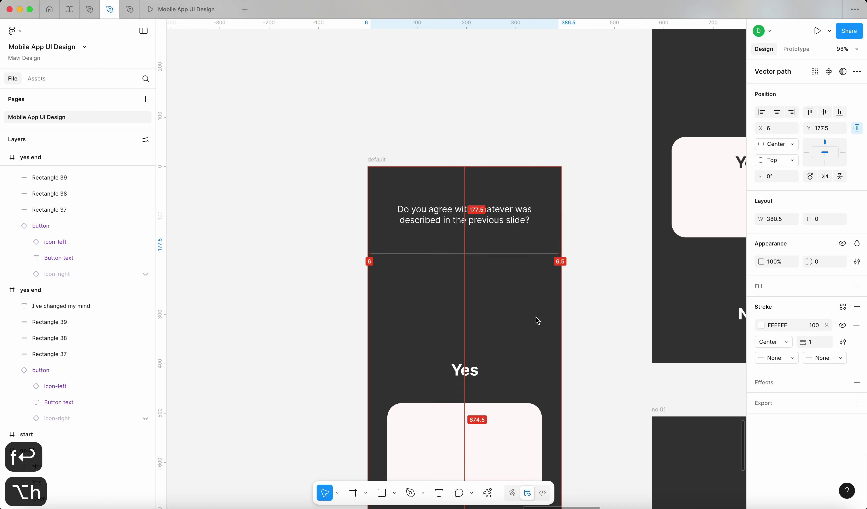
Adjust the line's right endpoint so that the line is about 379.5 wide
scroll(541, 270, "up", 5)
key("Return")
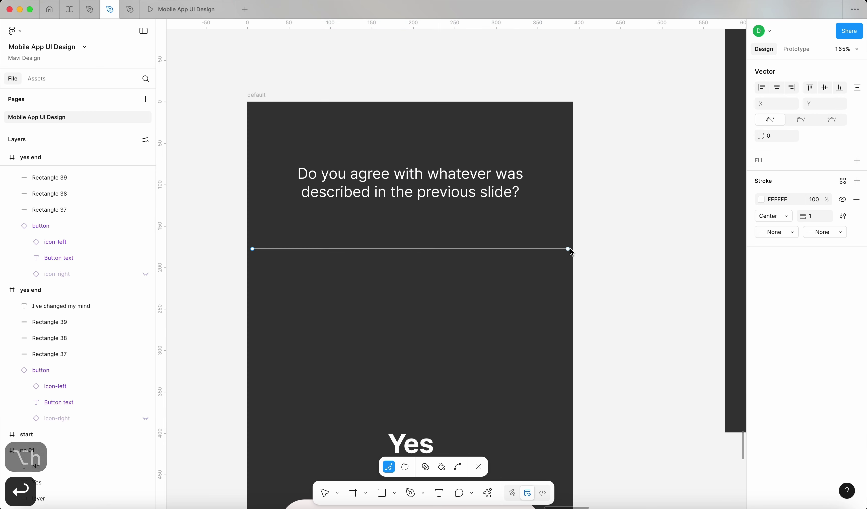
mouse_move(568, 249)
left_mouse_down()
mouse_move(576, 250)
mouse_move(567, 249)
left_mouse_up()
key("Return")
key("shift+Return")
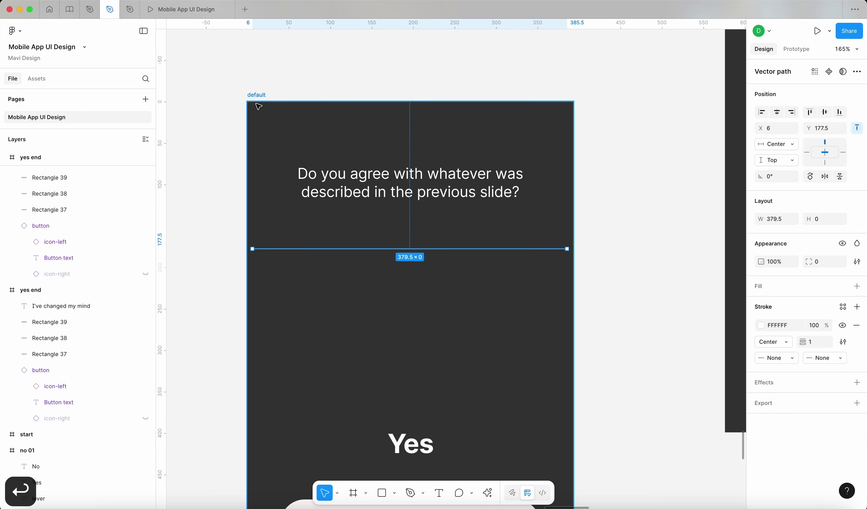
Set the line's width to 393 and center it horizontally so it spans the default frame
left_click(423, 249)
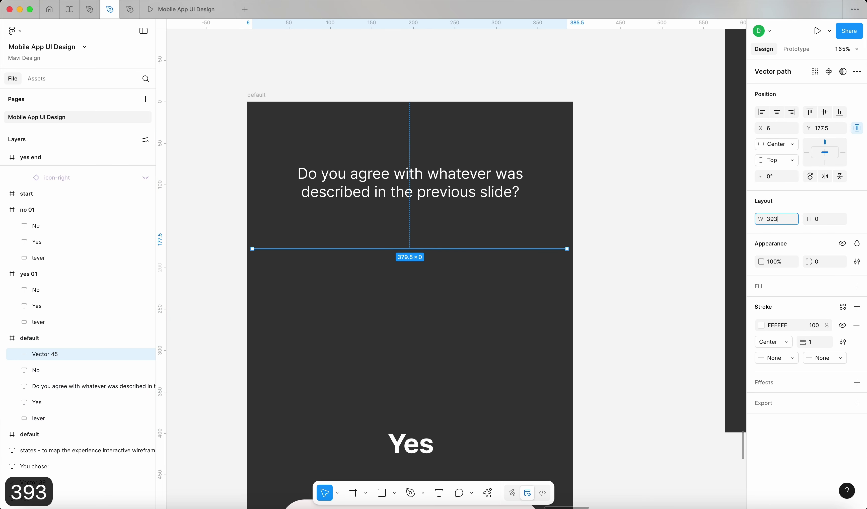
key("Return")
key("alt+h")
left_click(580, 328)
scroll(581, 327, "down", 5)
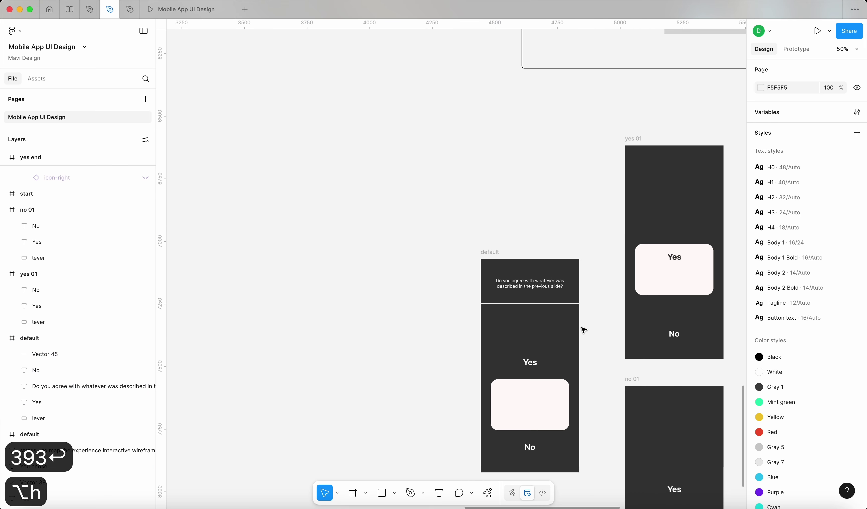
Lower the line's stroke opacity to 20% and move the line up to Y 154, closer to the question
left_click_drag(581, 328, 523, 259)
scroll(495, 210, "up", 4)
scroll(496, 212, "up", 2)
left_click(483, 248)
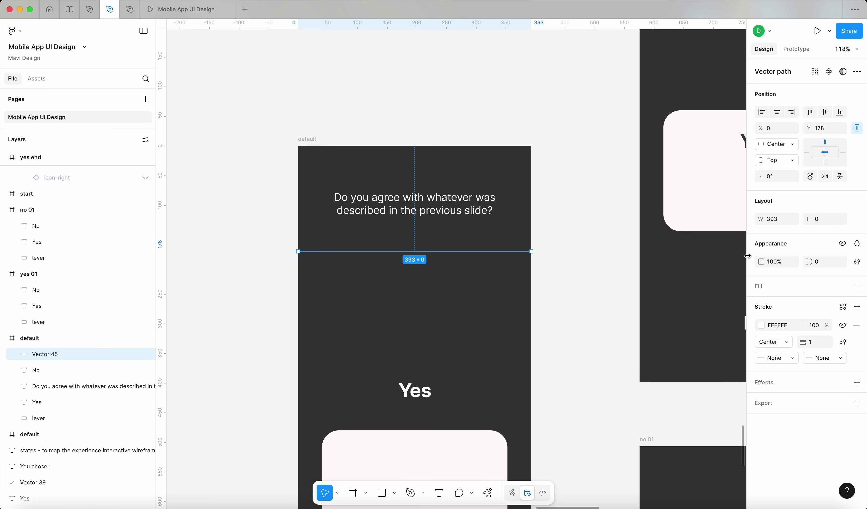
left_click(813, 329)
key("shift+Down")
key("shift+Down")
key("shift+Down")
key("shift+Down")
key("shift+Down")
key("shift+Down")
key("shift+Down")
key("shift+Down")
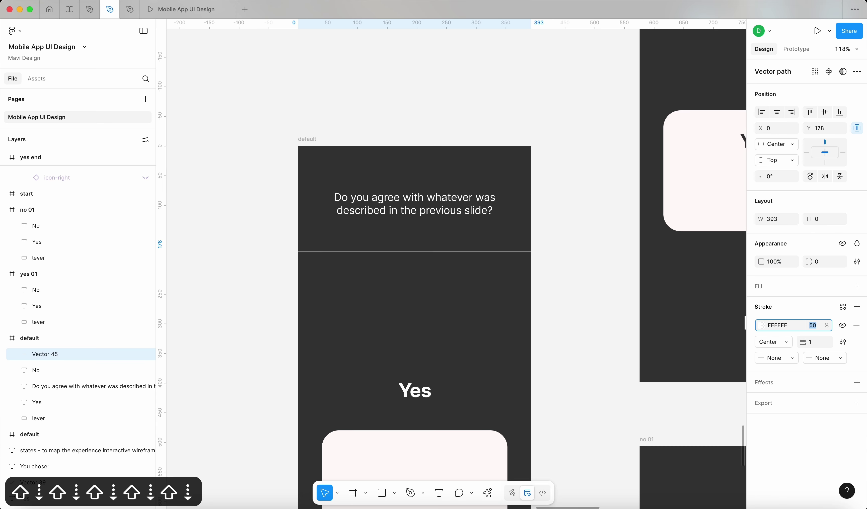
left_click(570, 323)
scroll(354, 215, "down", 2)
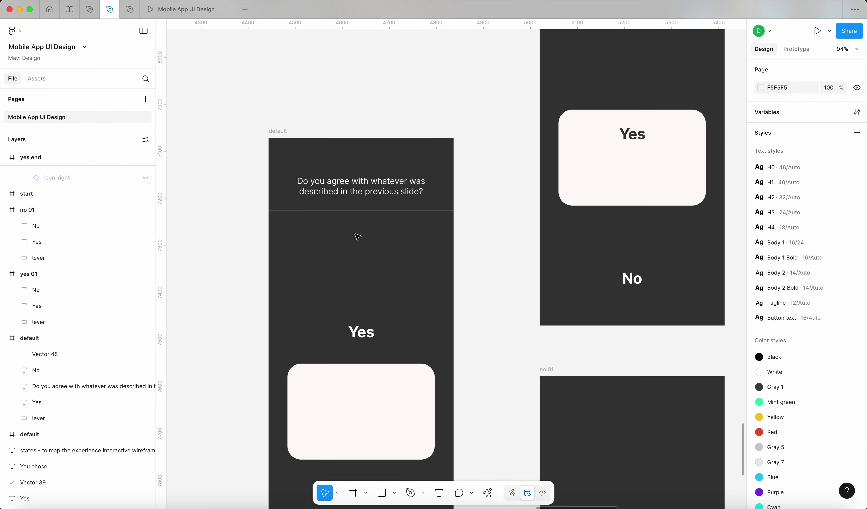
Raise the stroke opacity of the line below the question to 40%
left_click(367, 201)
left_click(363, 210, "shift")
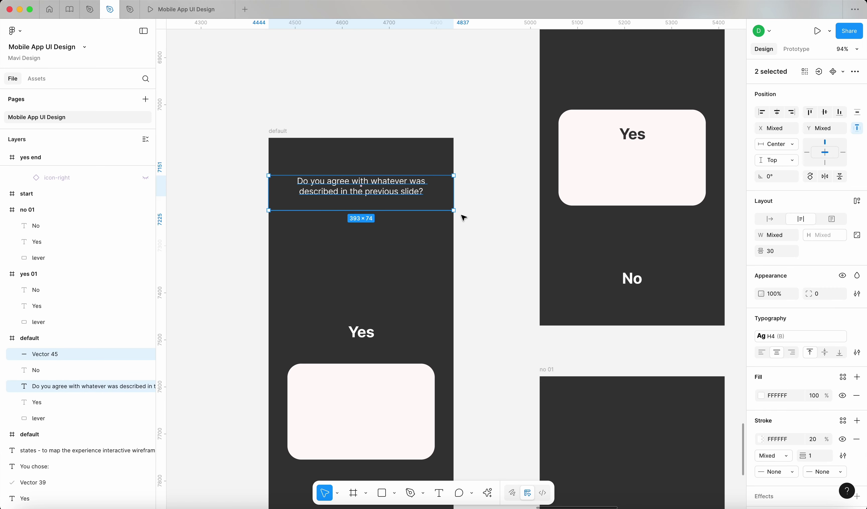
left_click(507, 235)
left_click(441, 211)
left_click(814, 326)
key("shift+Up")
key("shift+Up")
key("shift+Up")
key("shift+Down")
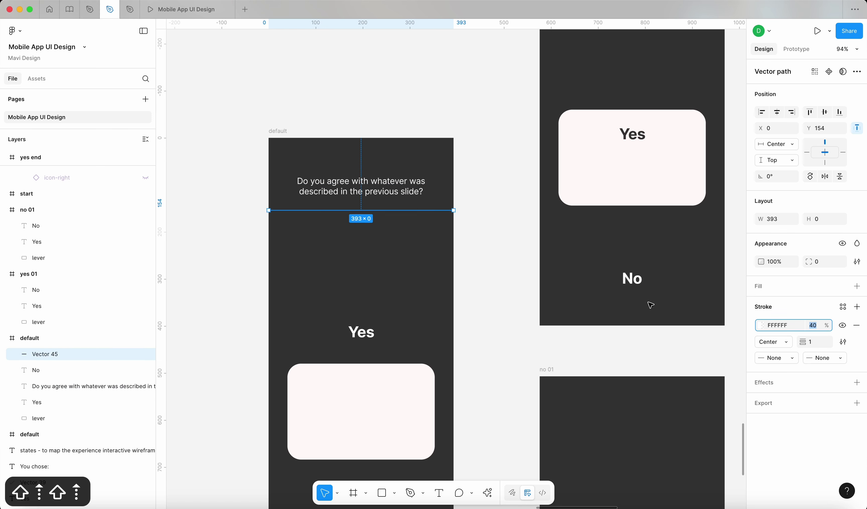
left_click(510, 291)
Copy the question text and the line below it from the default frame into the yes 01 and no 01 frames
left_click(417, 210)
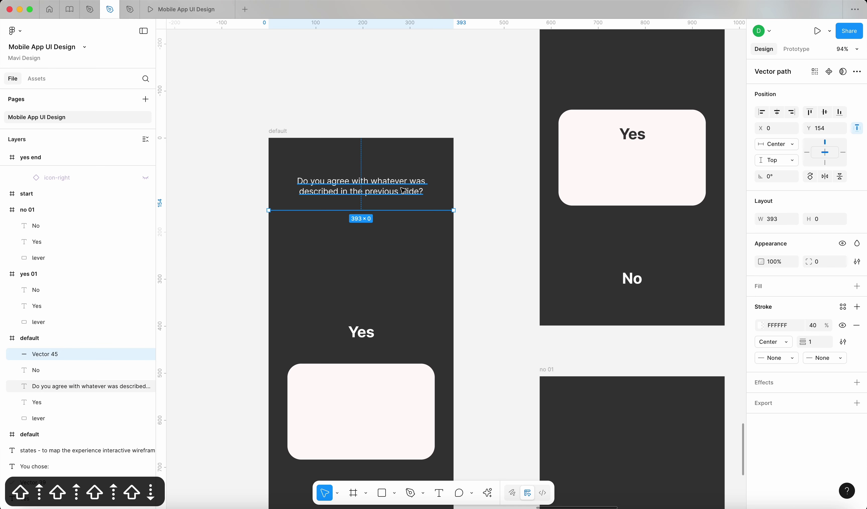
left_click(406, 192, "shift")
key("super+c")
scroll(484, 175, "down", 5)
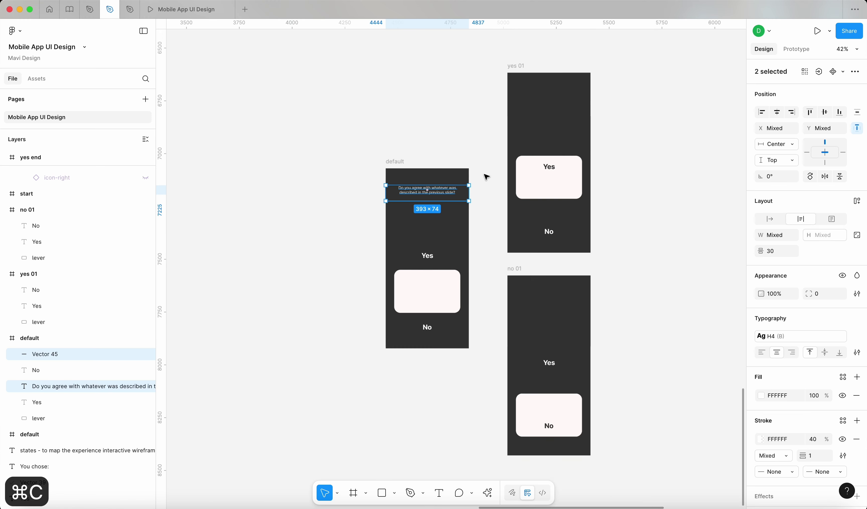
scroll(402, 114, "right", 3)
left_click(443, 178)
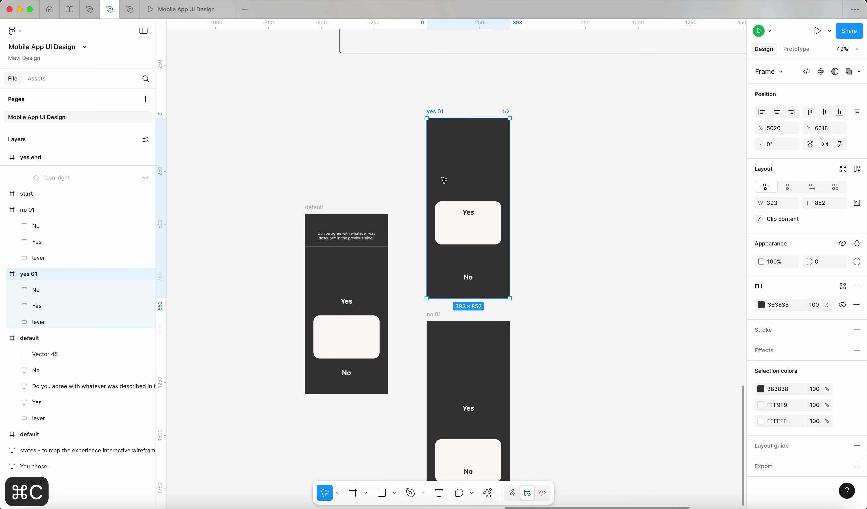
left_click(438, 314)
left_click(433, 146, "shift")
key("super+v")
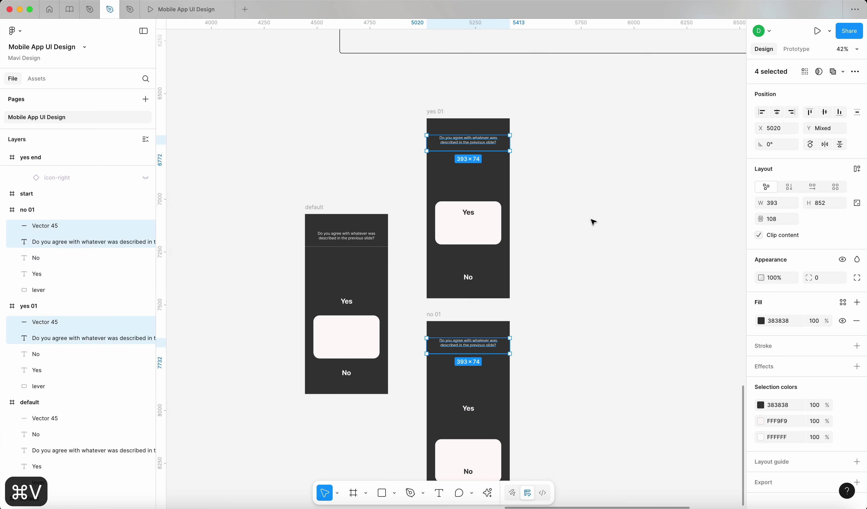
left_click(596, 225)
Test dragging the lever down toward No in the prototype preview, and return to the design file
left_click(169, 10)
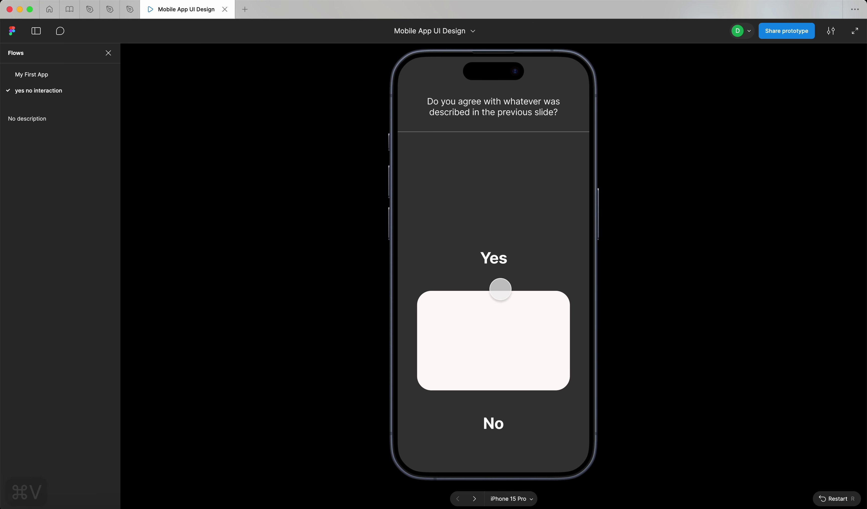
left_click_drag(499, 291, 501, 391)
left_click(110, 9)
Copy the close icon from the gray no 01 wireframe into the upper right corner of the dark default frame
scroll(354, 188, "up", 10)
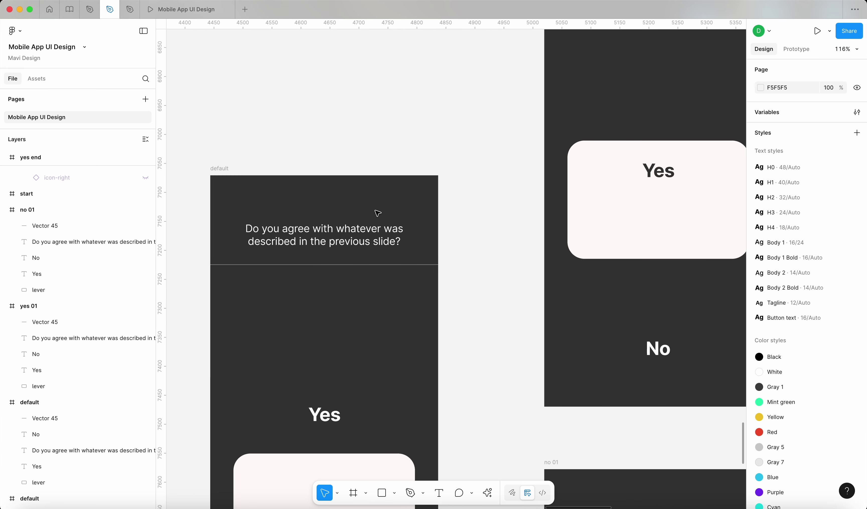
scroll(470, 181, "down", 10)
scroll(551, 193, "up", 10)
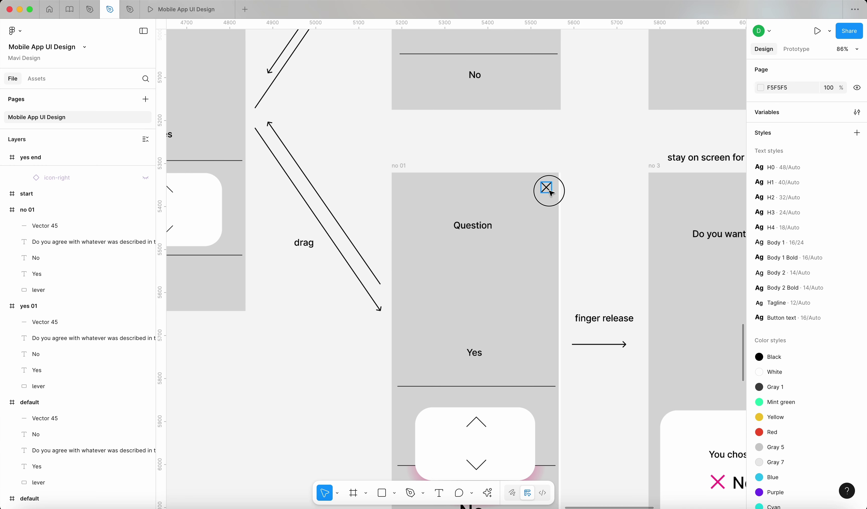
left_click(552, 194)
key("super+c")
scroll(551, 192, "down", 10)
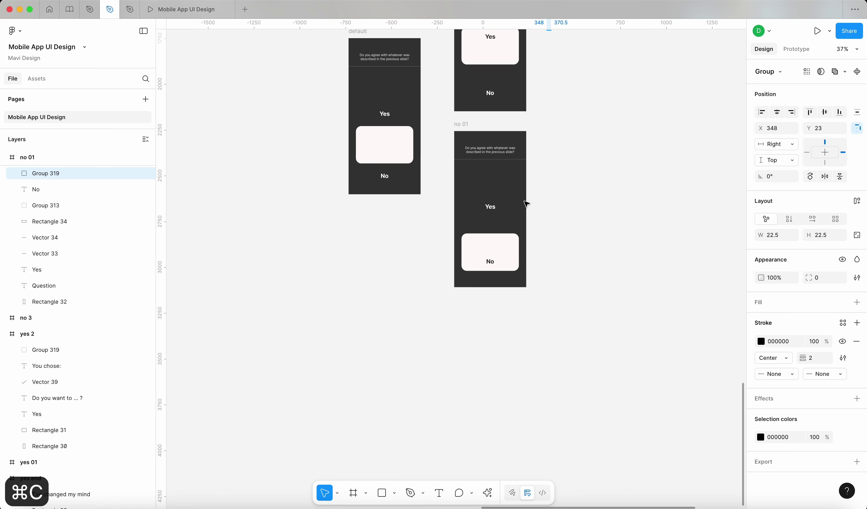
scroll(378, 86, "up", 3)
left_click(350, 101)
key("super+v")
scroll(395, 109, "up", 5)
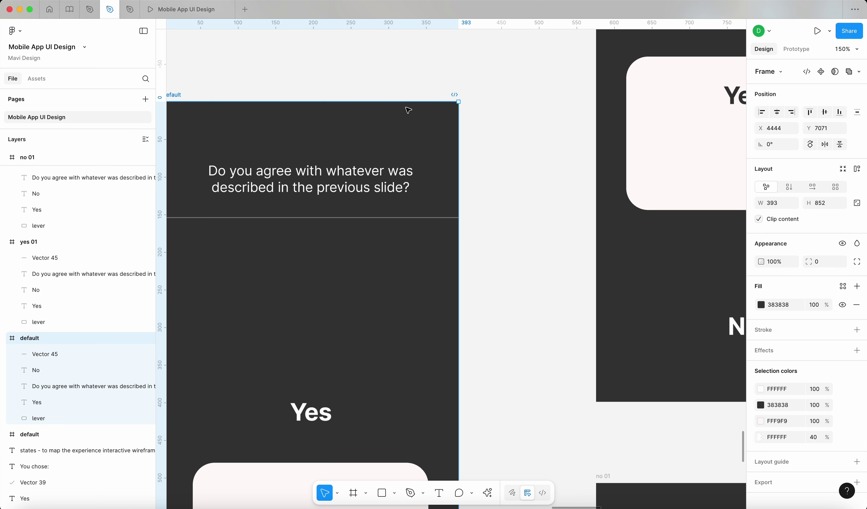
scroll(420, 130, "up", 4)
Change the close icon's stroke color to white (FFFFFF)
left_click(776, 341)
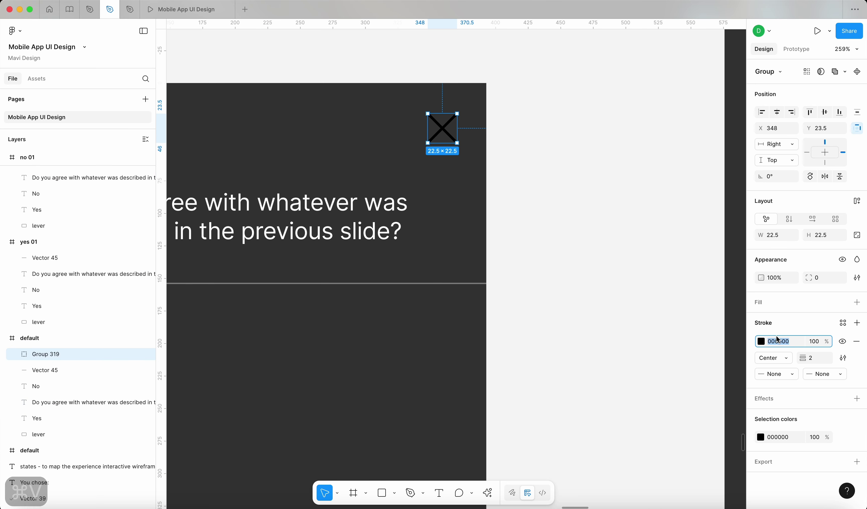
type("f")
key("Return")
left_click(519, 196)
Move the close icon to X 339, Y 32 and scale it to 16 × 16, anchored at its upper right corner
left_click_drag(442, 129, 431, 140)
scroll(549, 156, "down", 3)
key("k")
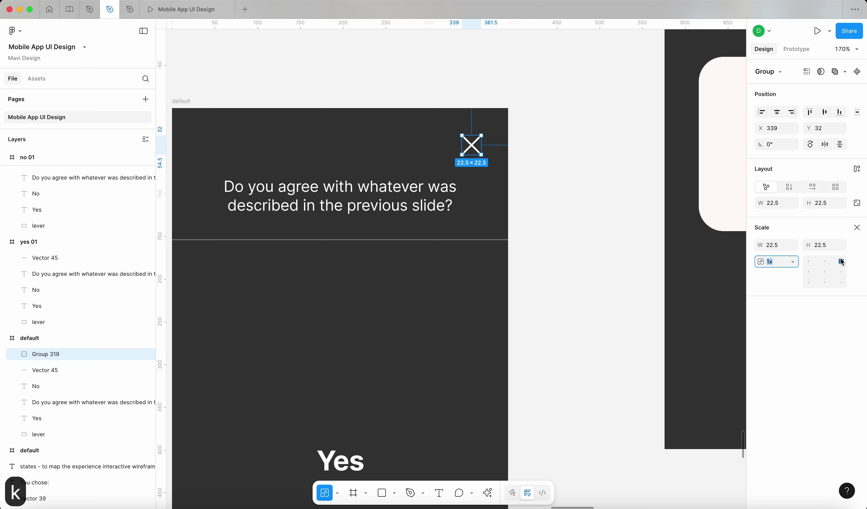
type("16")
key("Return")
left_click(606, 267)
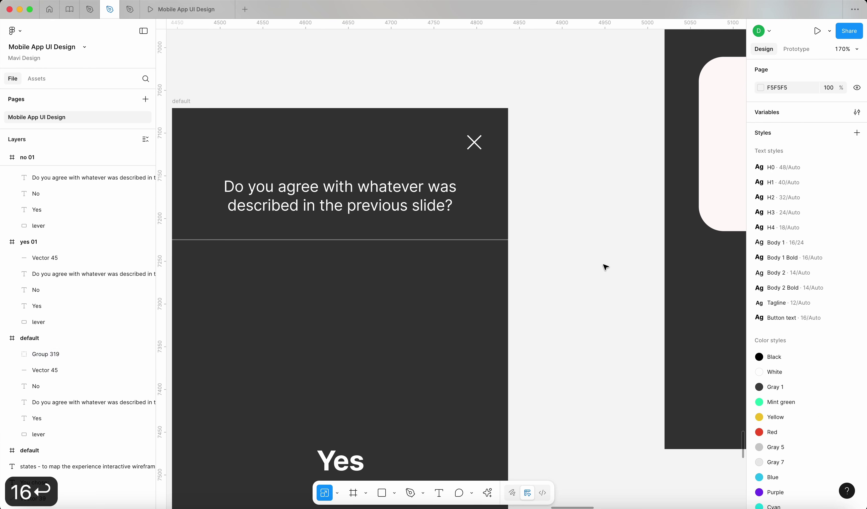
Set the close icon's stroke weight to 1
scroll(605, 267, "down", 5)
left_click(544, 210)
type("v")
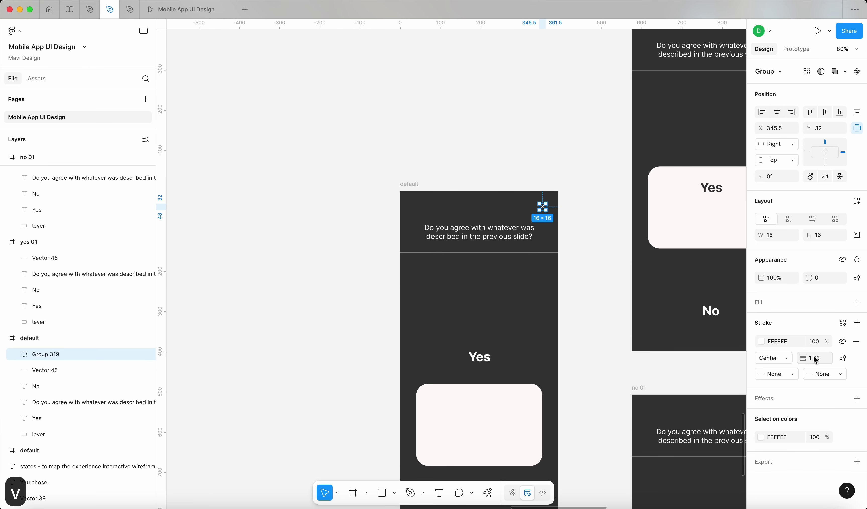
type("1")
key("Return")
left_click(513, 94)
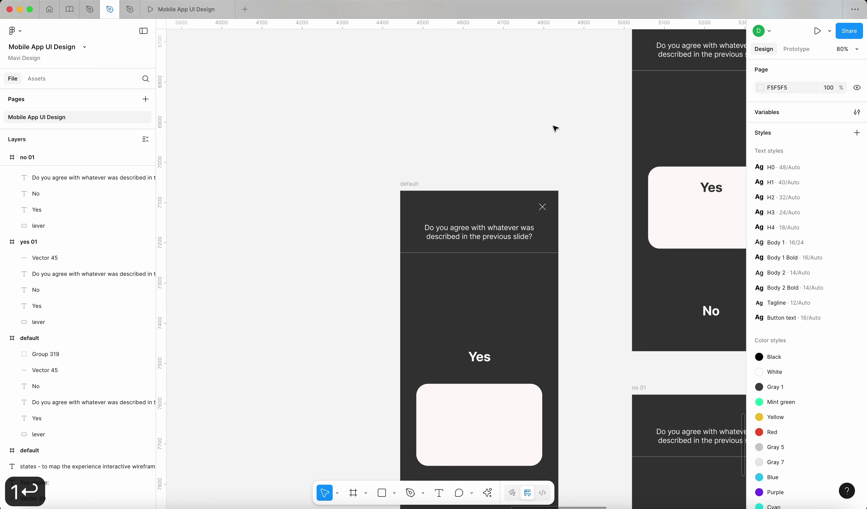
Check the default frame with its close icon in the prototype preview, and return to the design file
left_click(205, 3)
left_click(116, 12)
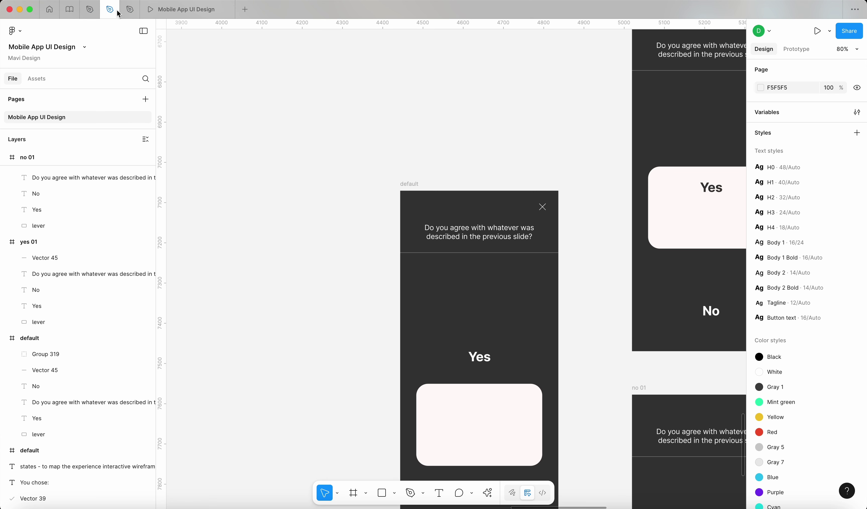
left_click(543, 211)
left_click(524, 167)
Duplicate the start wireframe frame and place the copy beside the dark default frame at X 3847, Y 7071
scroll(506, 151, "down", 3)
scroll(518, 157, "down", 5)
scroll(527, 185, "up", 4)
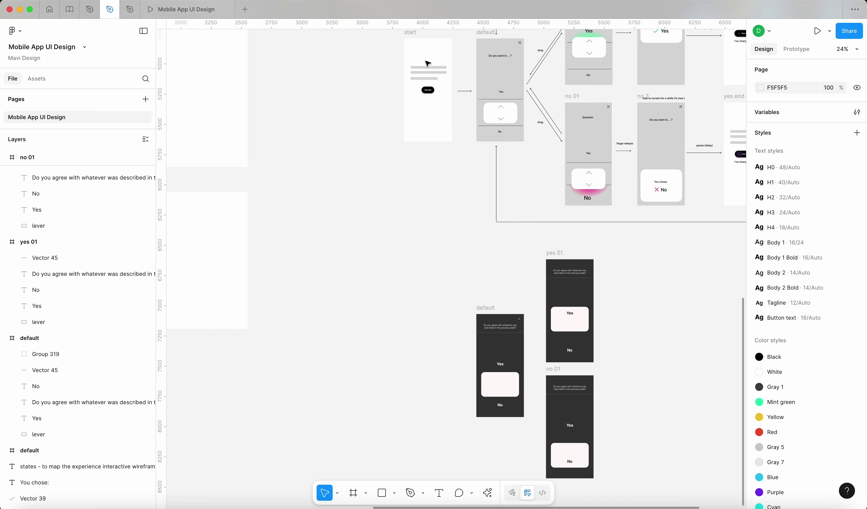
left_click_drag(411, 34, 441, 312)
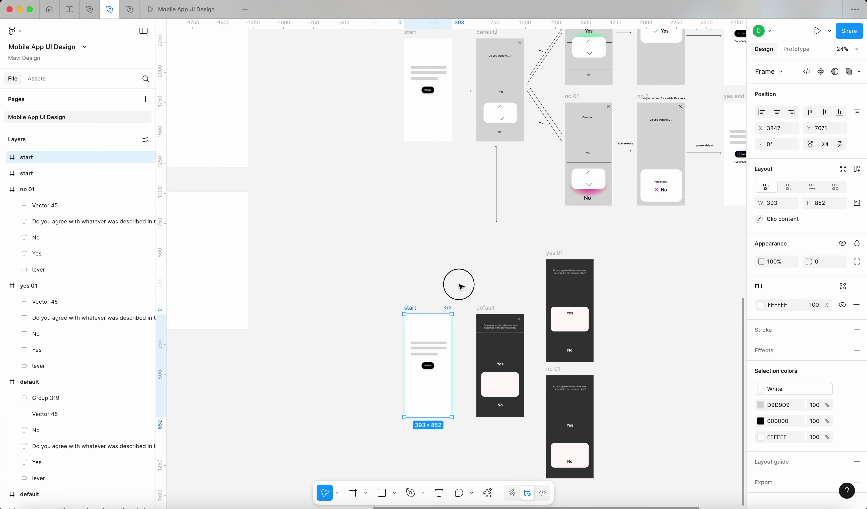
left_click(457, 285)
Connect the Decide button in the copied start frame to the dark default frame with an on-tap Navigate to interaction
scroll(436, 357, "up", 5)
left_click(391, 340)
scroll(441, 362, "up", 5)
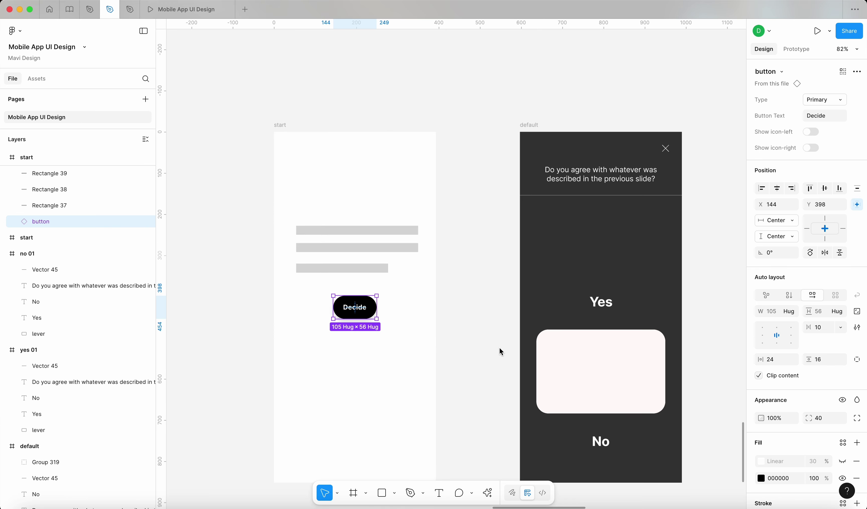
left_click(795, 51)
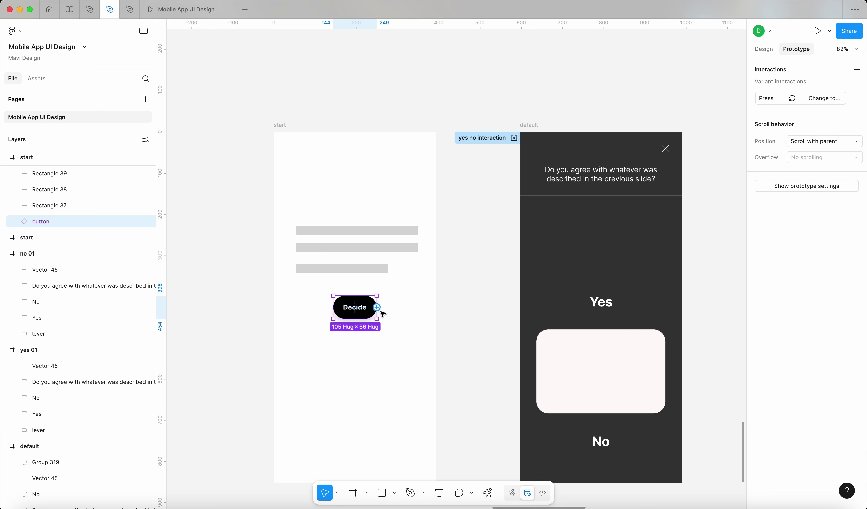
left_click_drag(377, 307, 520, 307)
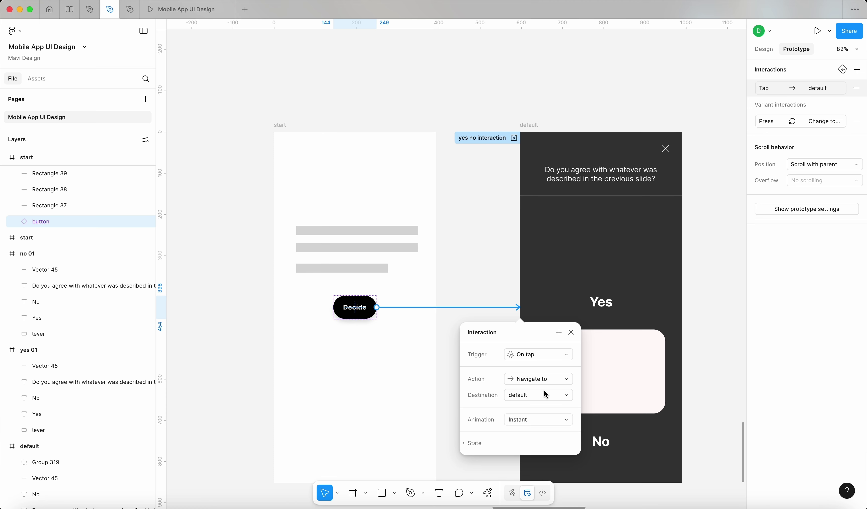
Set the Decide button's transition animation to Slide in
left_click(541, 420)
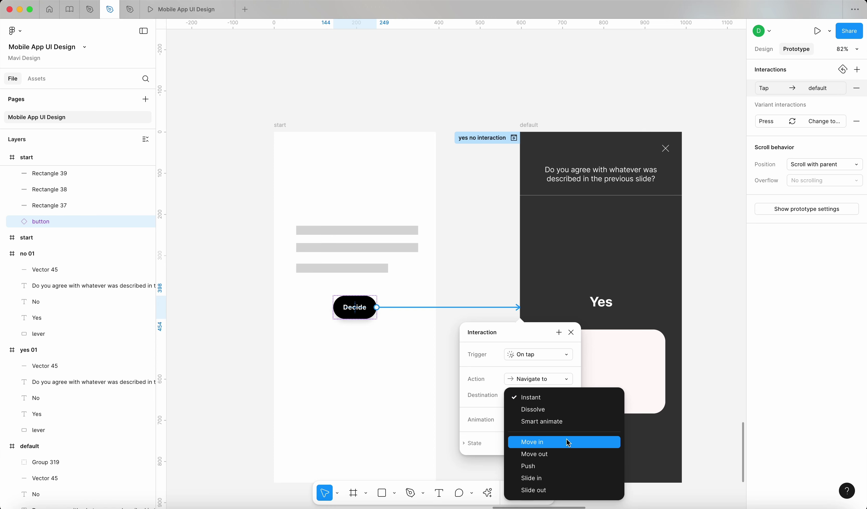
left_click(571, 476)
scroll(539, 415, "down", 5)
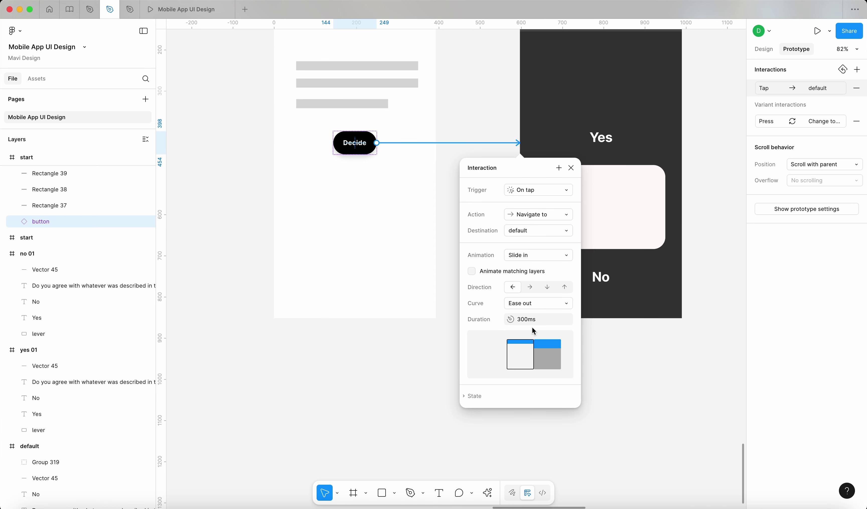
left_click(504, 154)
Remove the "yes no interaction" flow starting point from the dark default frame
scroll(504, 160, "up", 7)
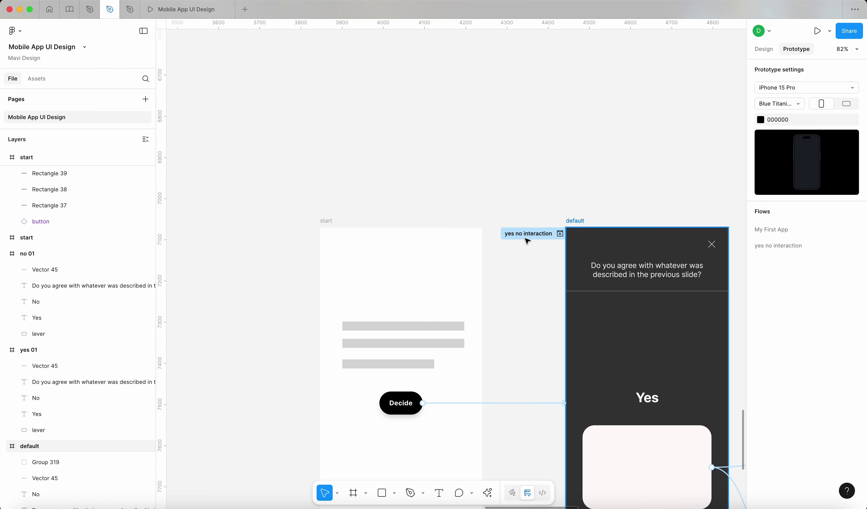
left_click(525, 236)
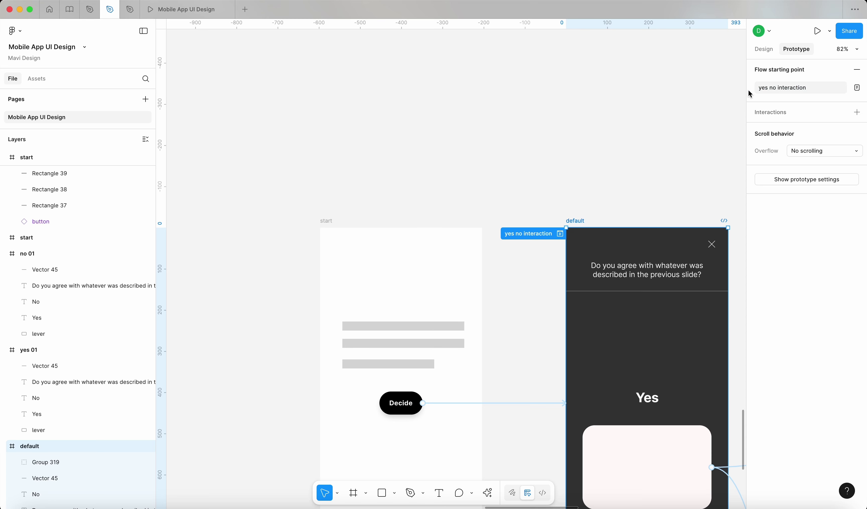
left_click(858, 70)
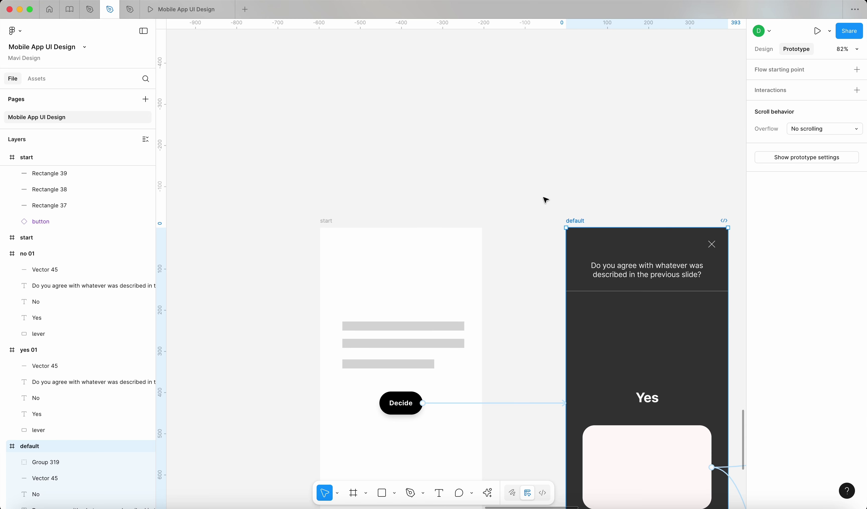
left_click(546, 200)
Add a flow starting point to the copied start frame and name it "yes no interaction"
left_click(326, 221)
left_click(857, 70)
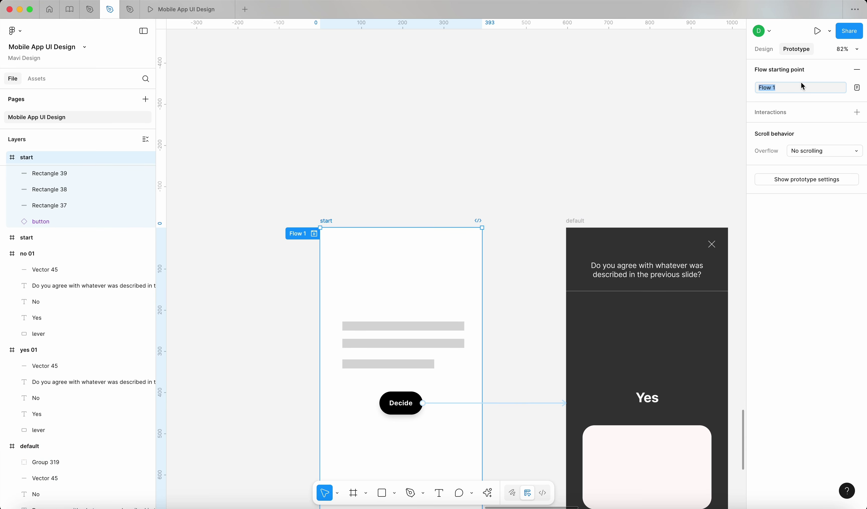
type("yes no interaction")
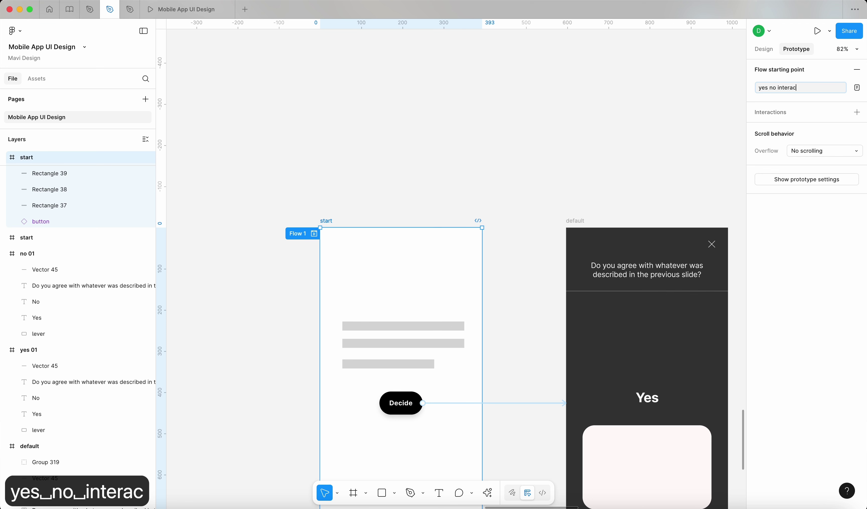
key("Return")
left_click(490, 178)
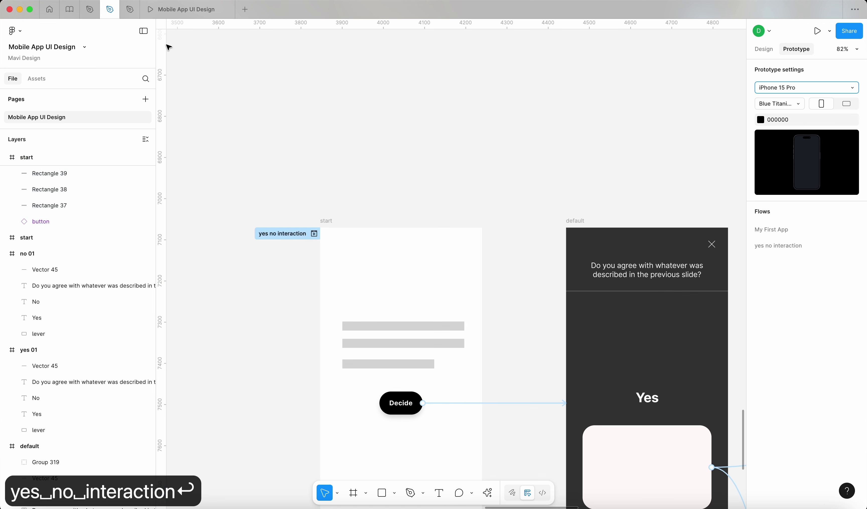
Preview the "yes no interaction" flow, tapping Decide and dragging the lever toward No and Yes
left_click(186, 9)
key("r")
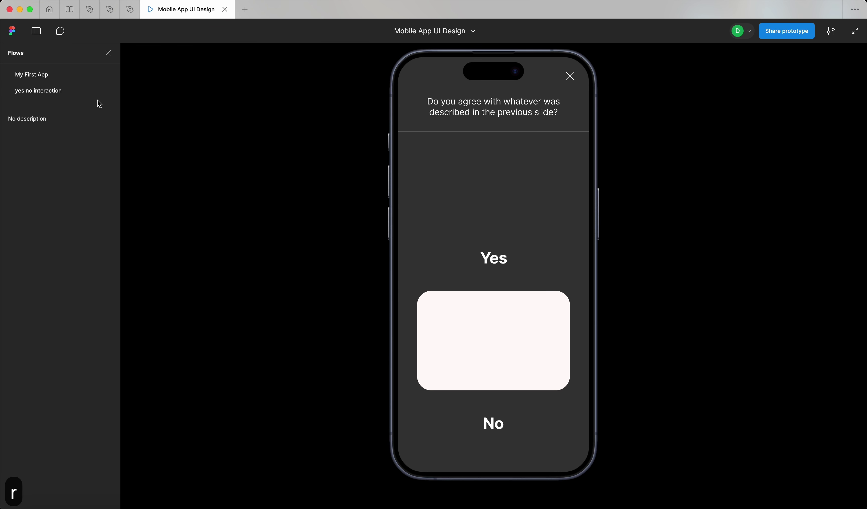
left_click(46, 91)
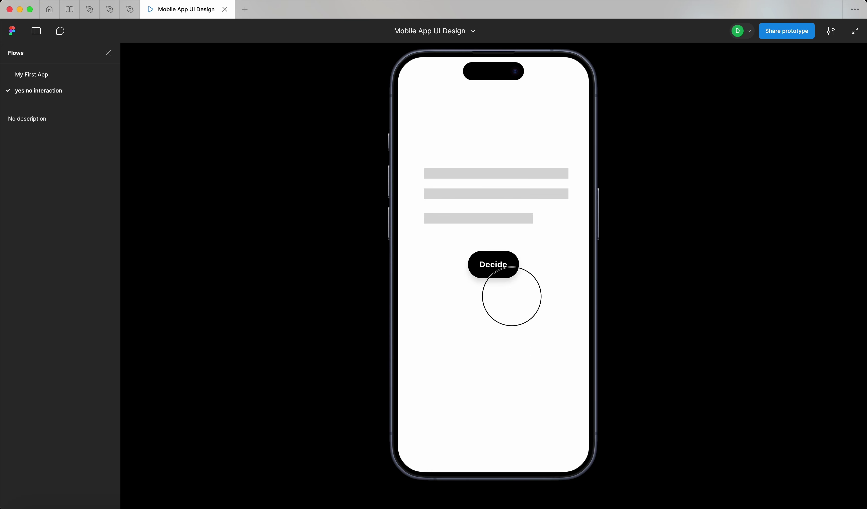
left_click(496, 269)
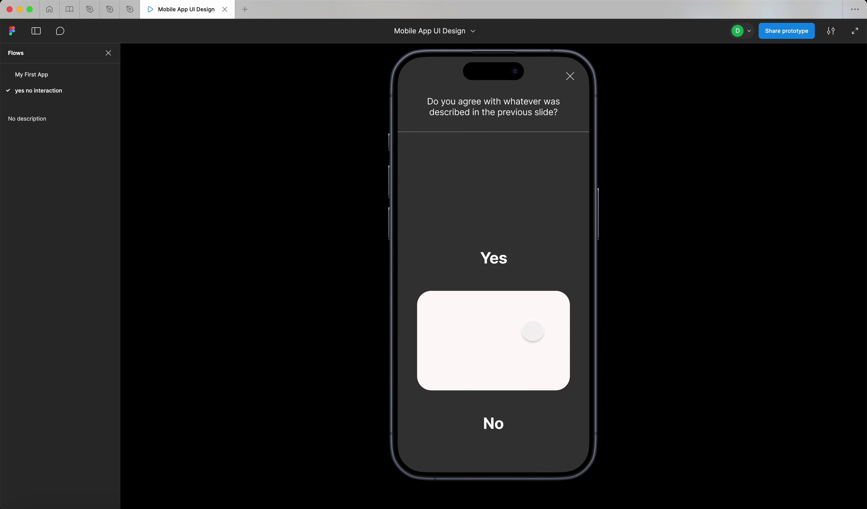
mouse_move(537, 344)
left_mouse_down()
mouse_move(540, 316)
mouse_move(544, 379)
mouse_move(534, 297)
mouse_move(534, 350)
left_mouse_up()
left_click_drag(454, 329, 453, 298)
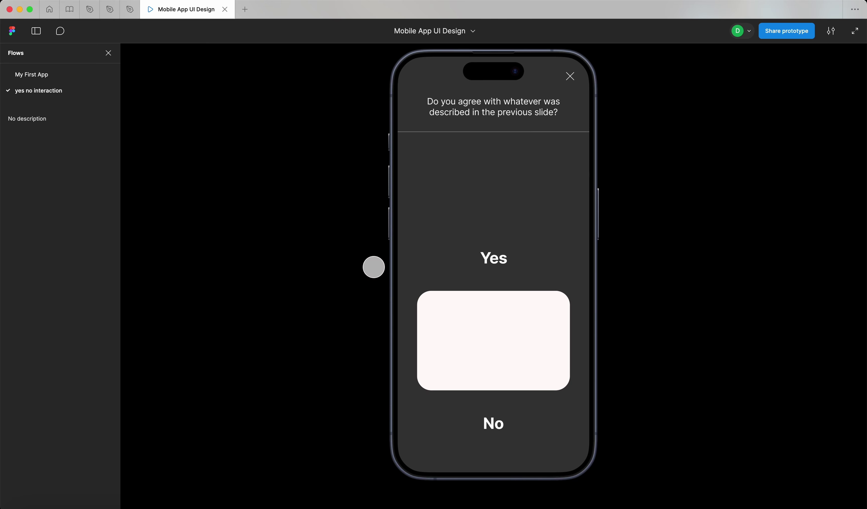
Set the direction of the Decide button's Slide in transition to up
left_click(110, 10)
scroll(482, 167, "down", 3)
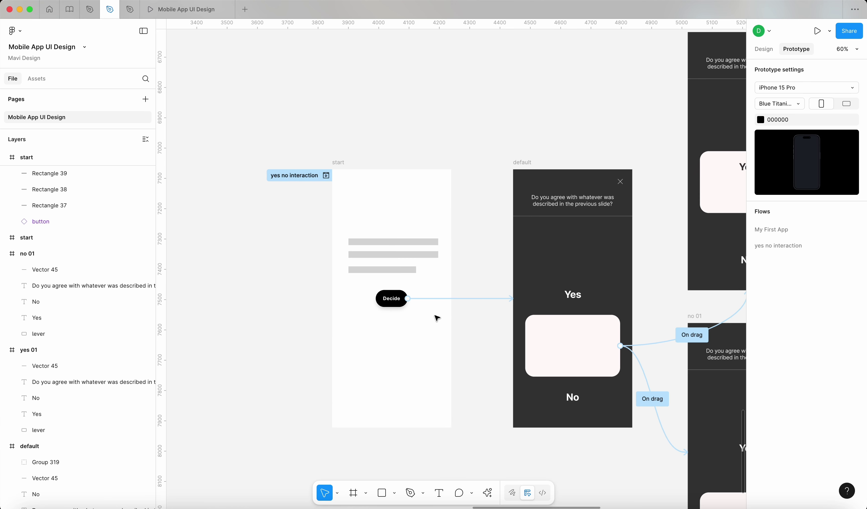
left_click(441, 299)
scroll(399, 367, "down", 4)
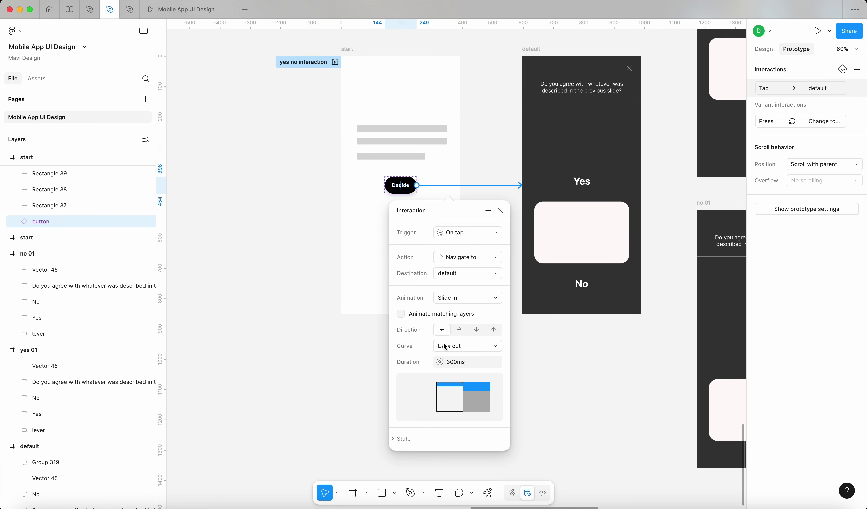
left_click(493, 330)
left_click(472, 299)
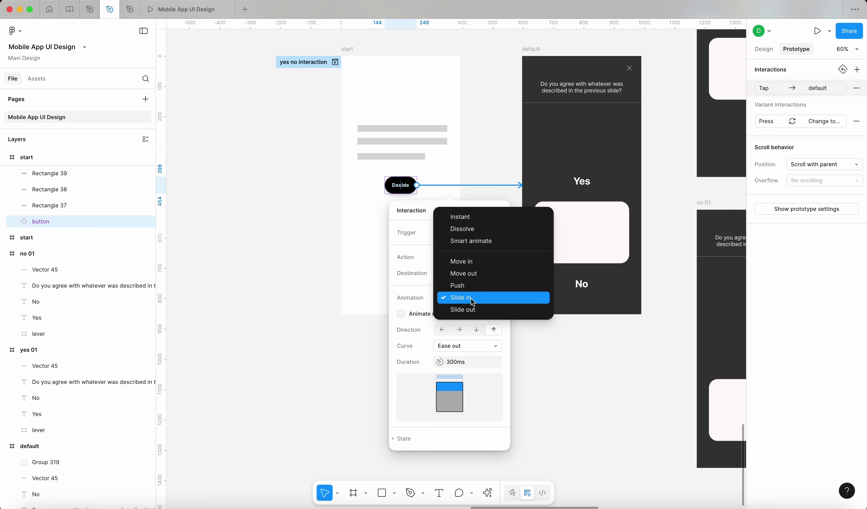
left_click(482, 261)
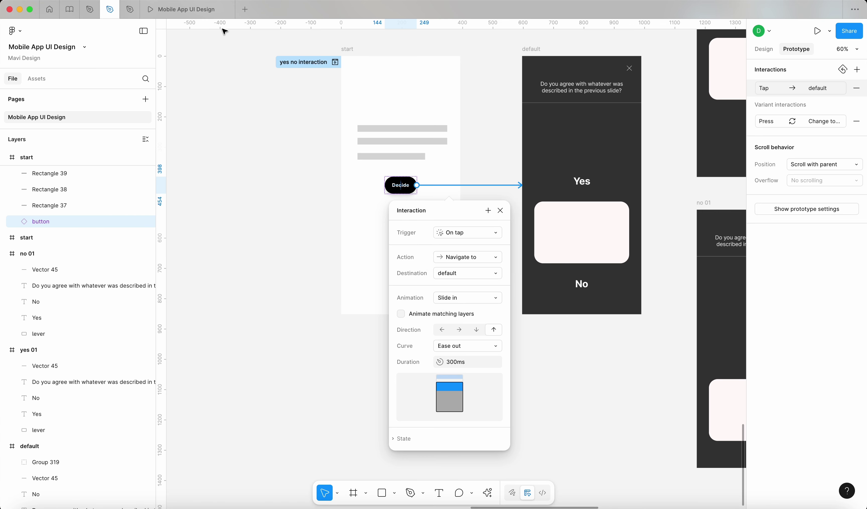
Restart the "yes no interaction" preview and tap Decide to check its upward slide transition
left_click(189, 9)
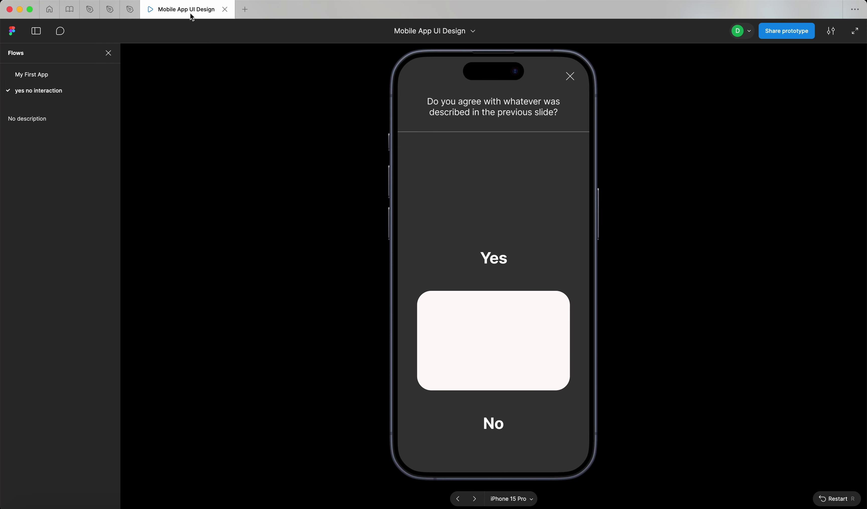
key("r")
left_click(481, 279)
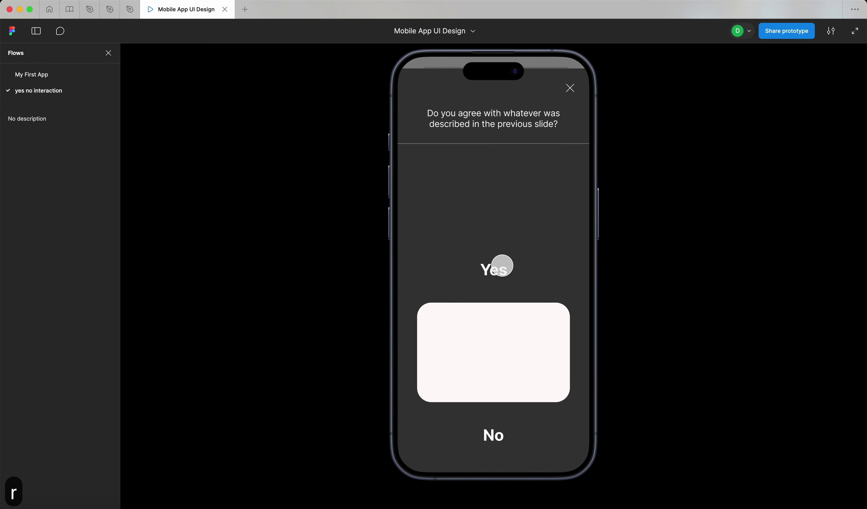
left_click_drag(540, 330, 525, 321)
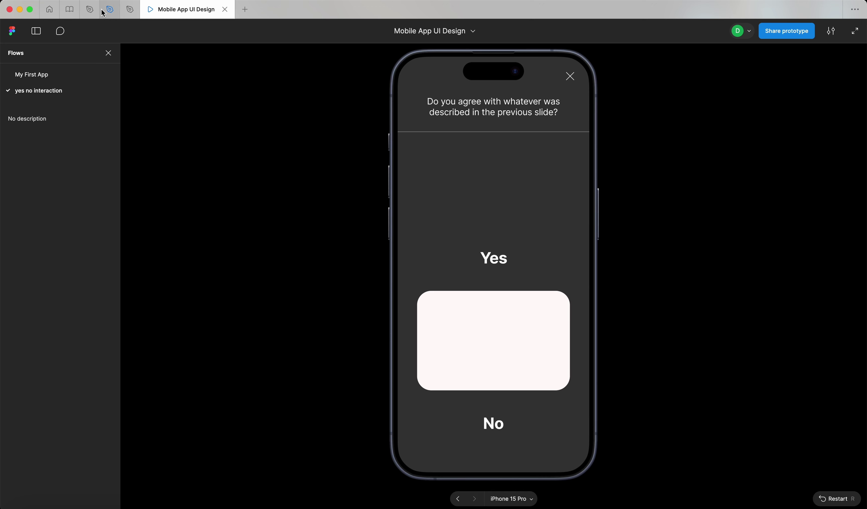
Link the close icon on the default frame to the start frame with an on-tap Navigate to interaction
left_click(103, 12)
left_click(513, 122)
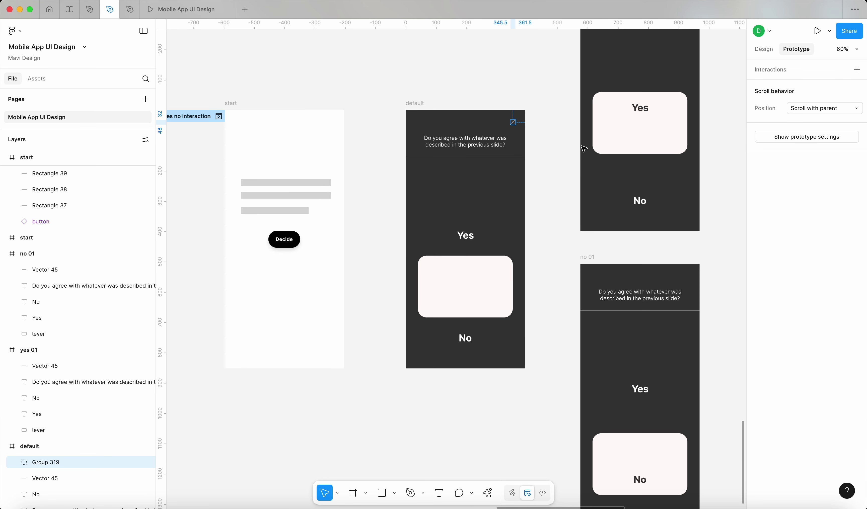
scroll(598, 158, "up", 2)
scroll(598, 159, "right", 2)
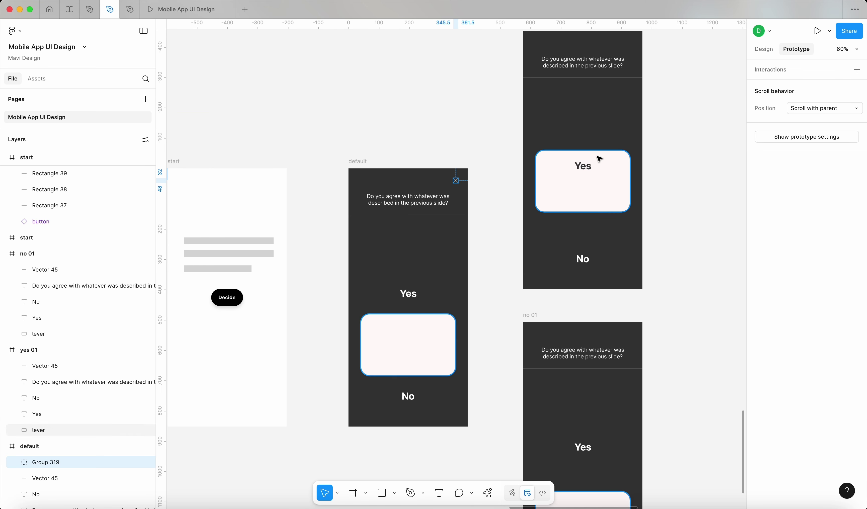
scroll(602, 70, "up", 1)
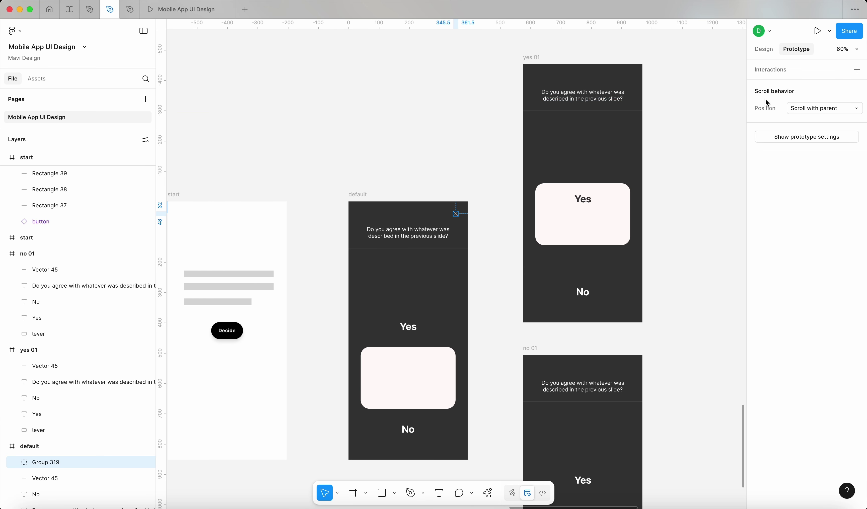
left_click_drag(454, 214, 281, 230)
scroll(285, 231, "down", 5)
scroll(285, 231, "left", 3)
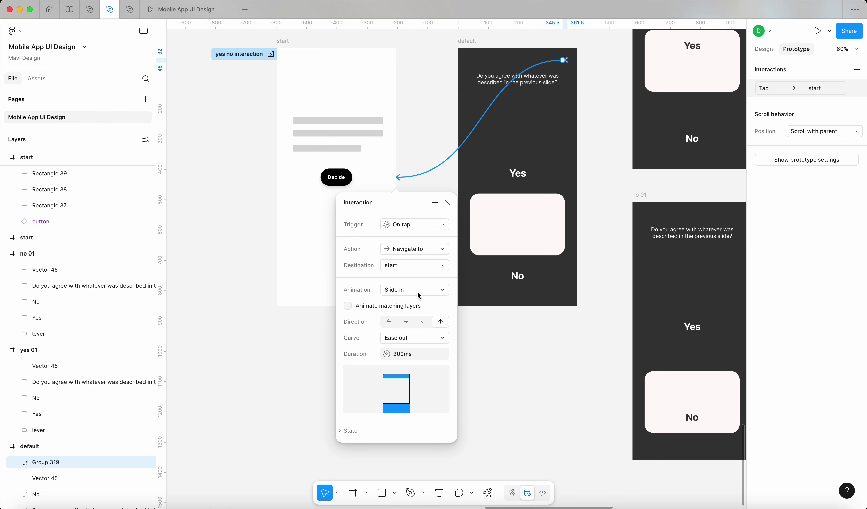
Preview the close icon and Decide button by switching back and forth between the start and question screens
left_click(193, 10)
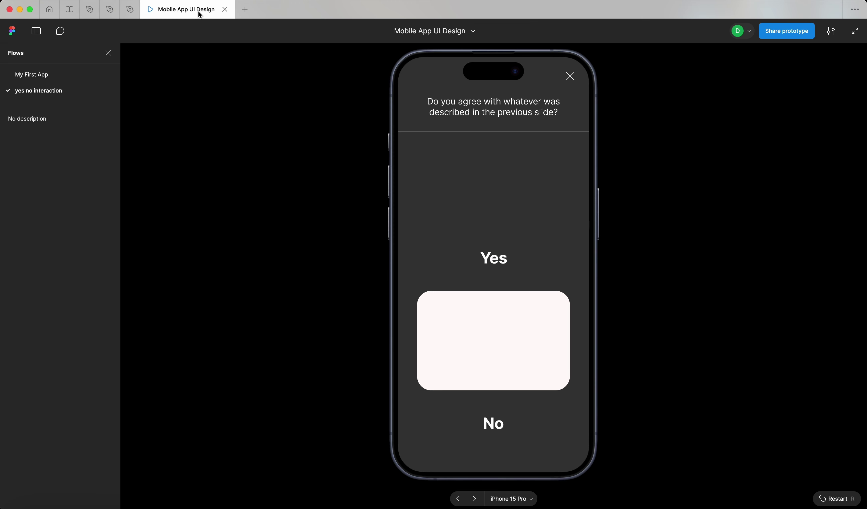
left_click(569, 76)
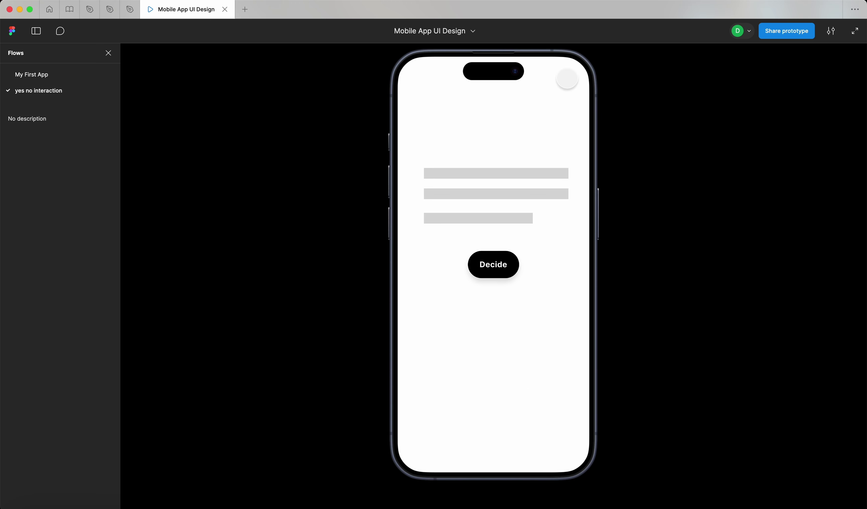
left_click(496, 263)
left_click(568, 76)
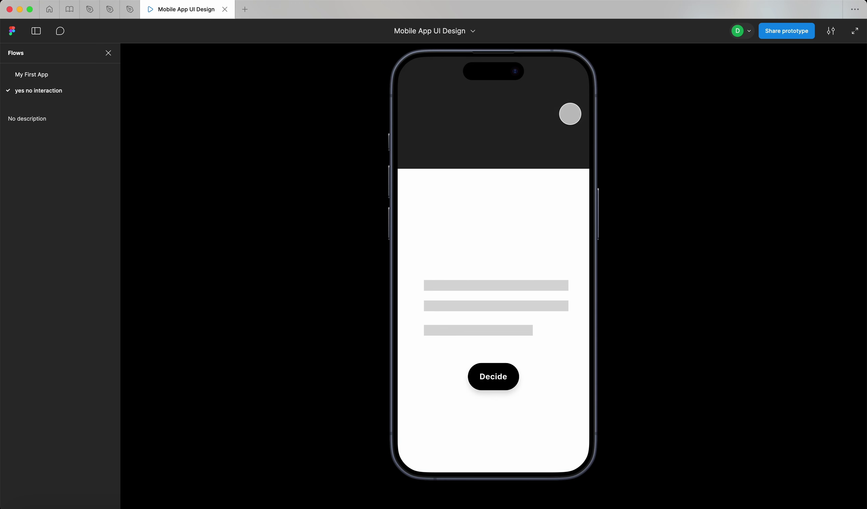
left_click(503, 263)
mouse_move(533, 335)
left_mouse_down()
mouse_move(533, 322)
mouse_move(534, 332)
left_mouse_up()
left_click(569, 76)
left_click(499, 259)
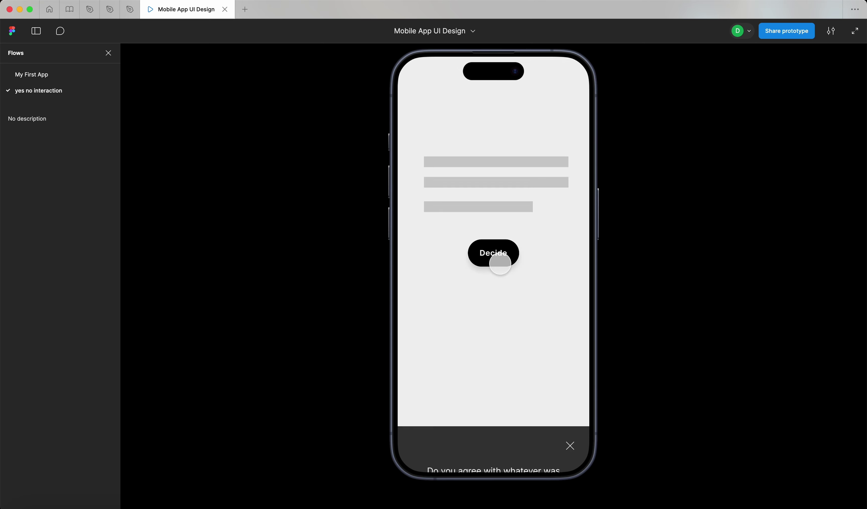
left_click(570, 77)
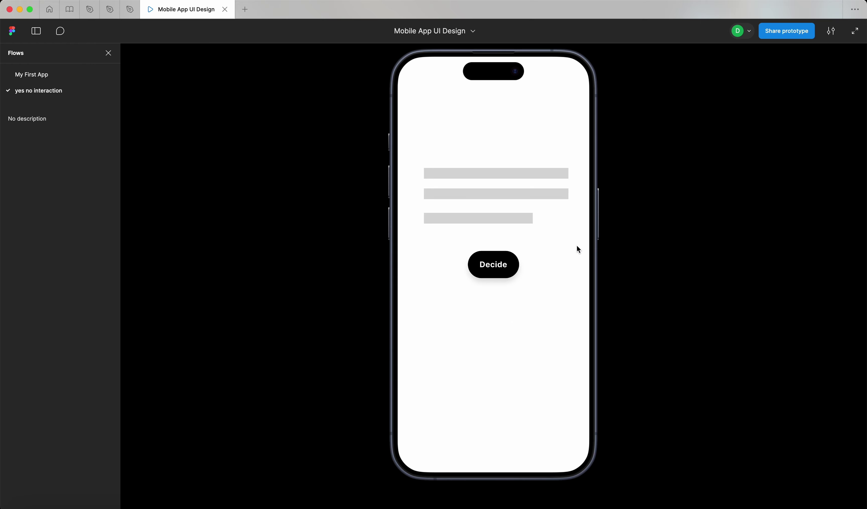
Set the direction of the close icon's Slide in transition to down
left_click(107, 10)
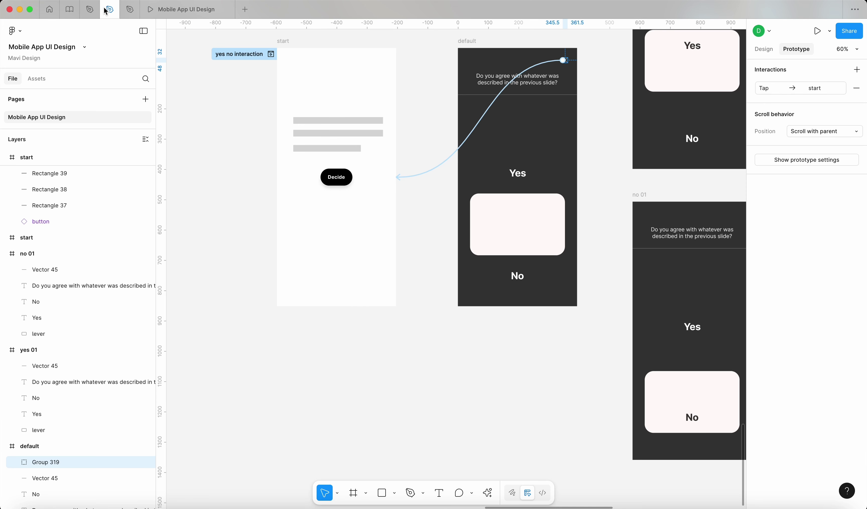
scroll(390, 178, "up", 1)
left_click(427, 199)
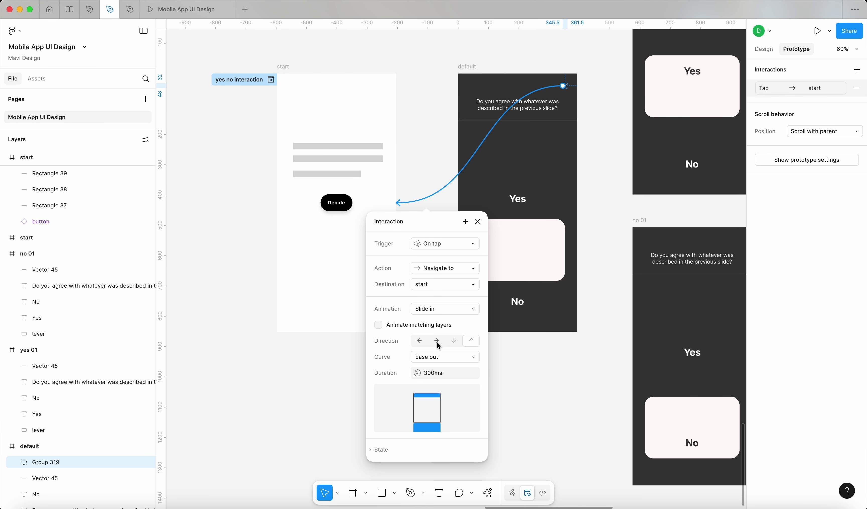
key("Escape")
Preview the close icon's downward slide by repeatedly opening and closing the question screen
left_click(186, 9)
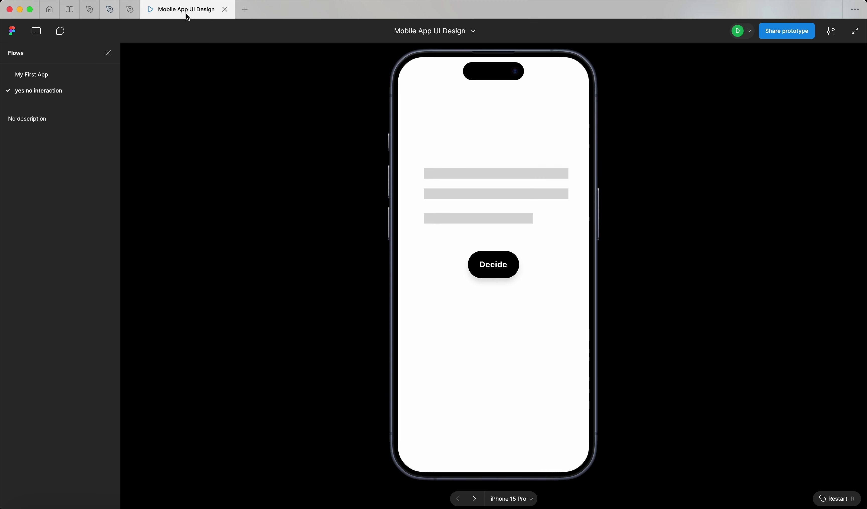
left_click(495, 272)
left_click(567, 83)
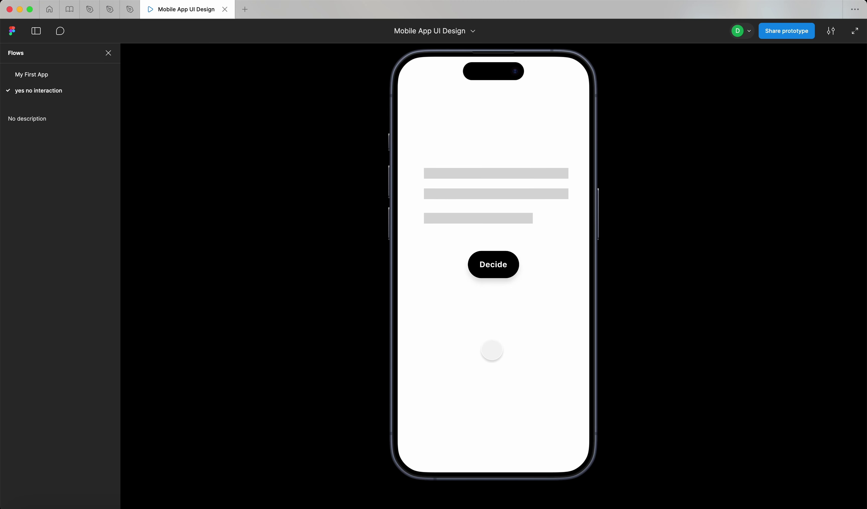
left_click(498, 276)
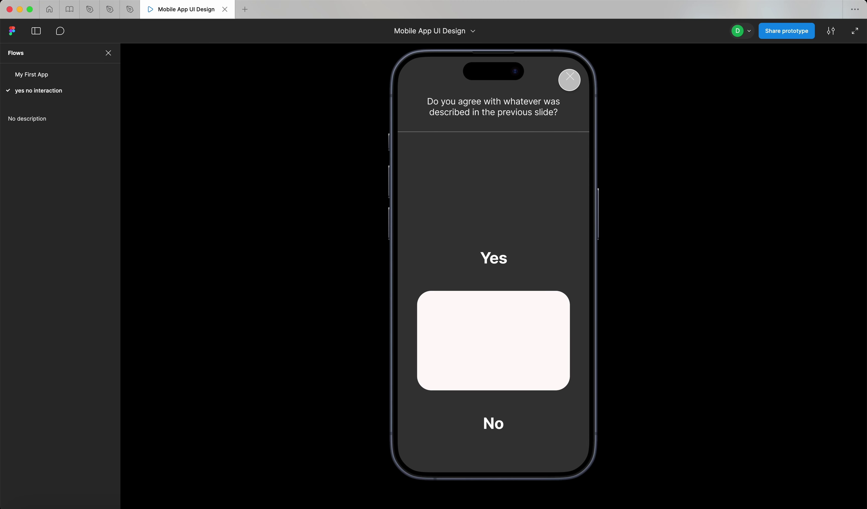
left_click(570, 81)
left_click(497, 267)
left_click(576, 78)
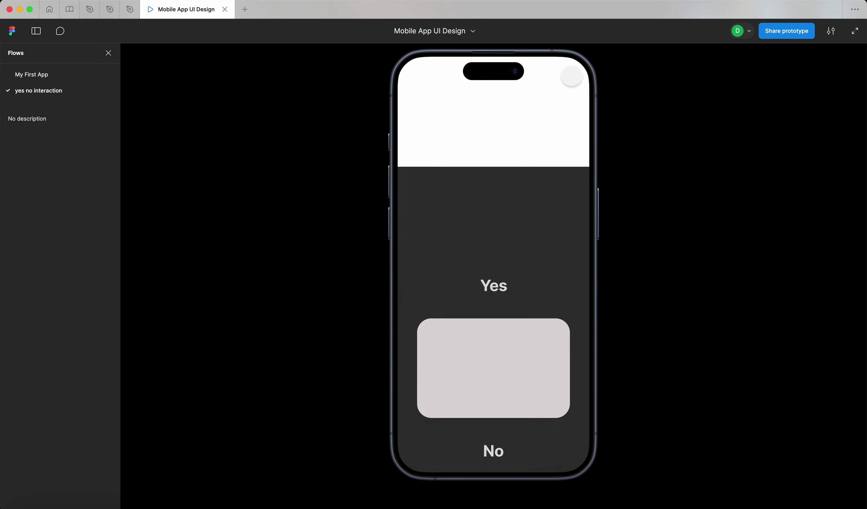
left_click(474, 267)
left_click(569, 76)
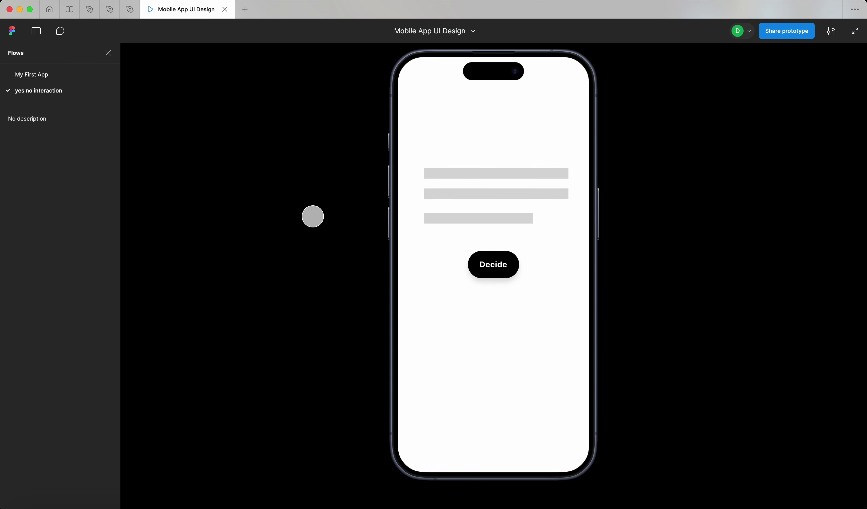
Copy the default frame's close icon into both the yes 01 and no 01 frames
left_click(107, 16)
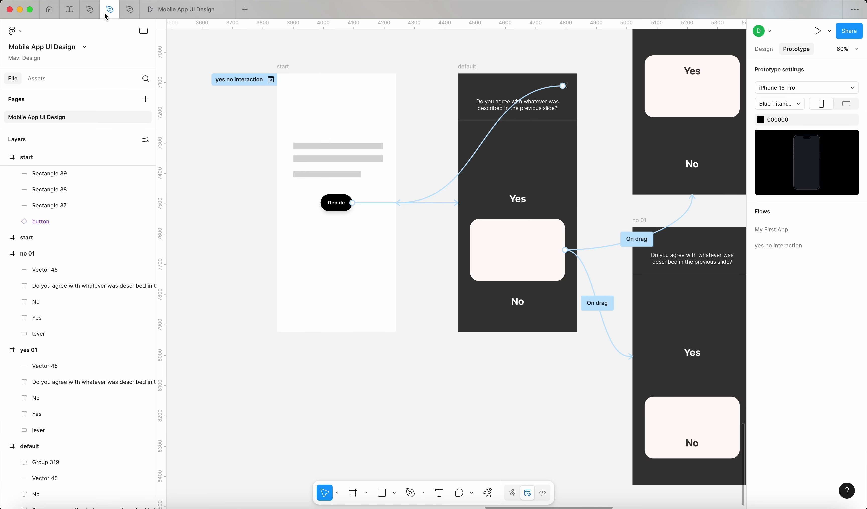
left_click(764, 49)
left_click(563, 86)
scroll(530, 118, "right", 3)
scroll(531, 118, "up", 2)
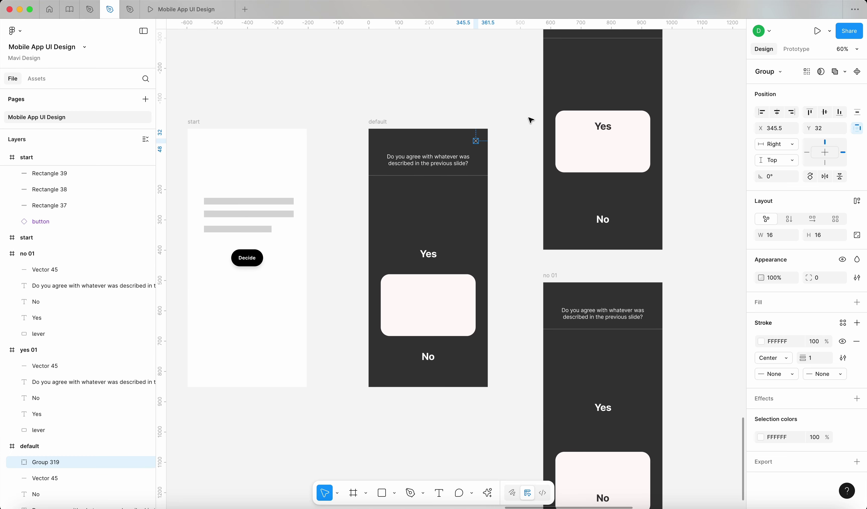
key("super+c")
key("super+c")
key("super+c")
left_click_drag(504, 133, 417, 164)
scroll(450, 89, "up", 3)
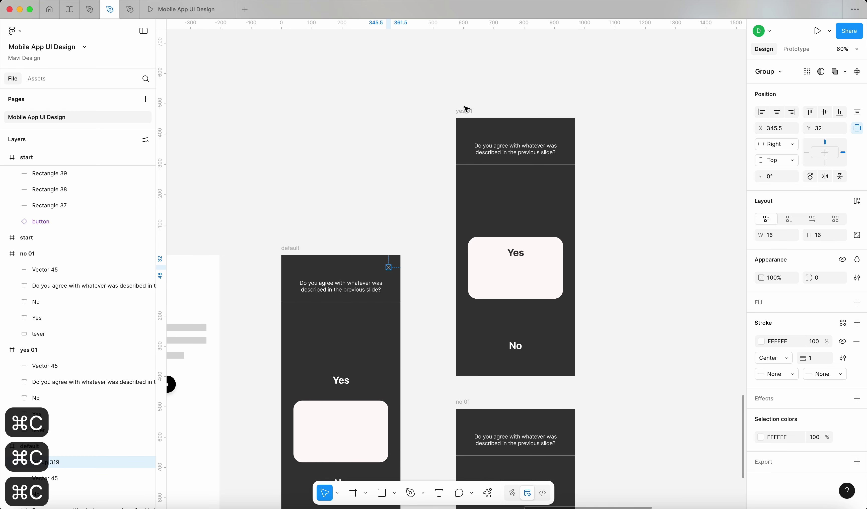
left_click(465, 109)
scroll(479, 153, "down", 3)
left_click(466, 299, "shift")
key("super+v")
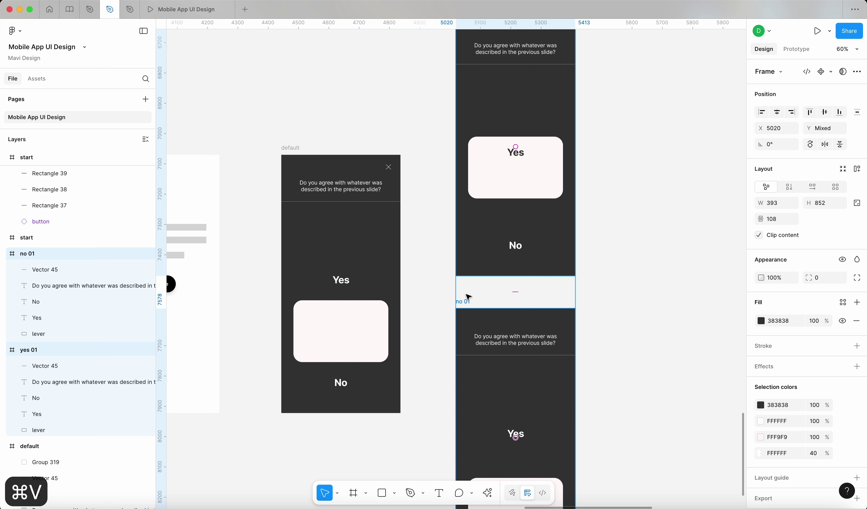
left_click(669, 318)
scroll(670, 319, "down", 3)
scroll(402, 140, "up", 3)
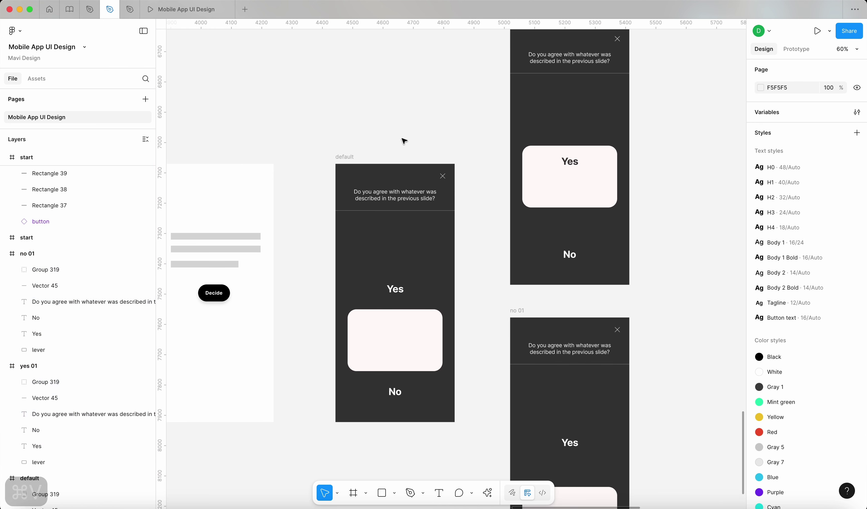
Preview the flow by tapping Decide, moving the lever to Yes and closing the question from the answered screen
left_click(186, 9)
left_click(494, 259)
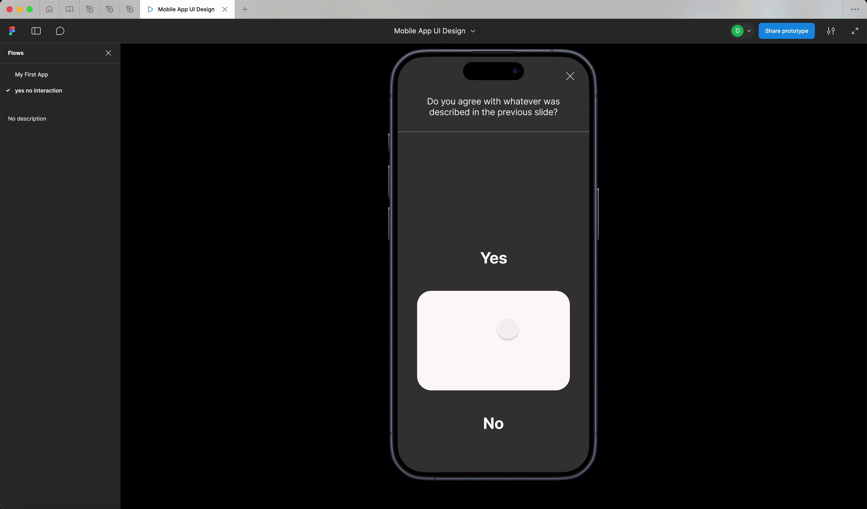
left_click_drag(507, 329, 520, 284)
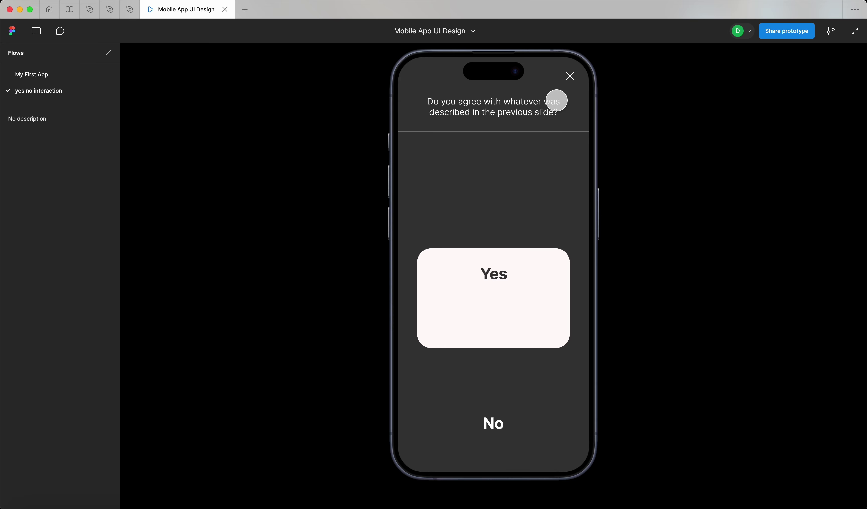
left_click(569, 76)
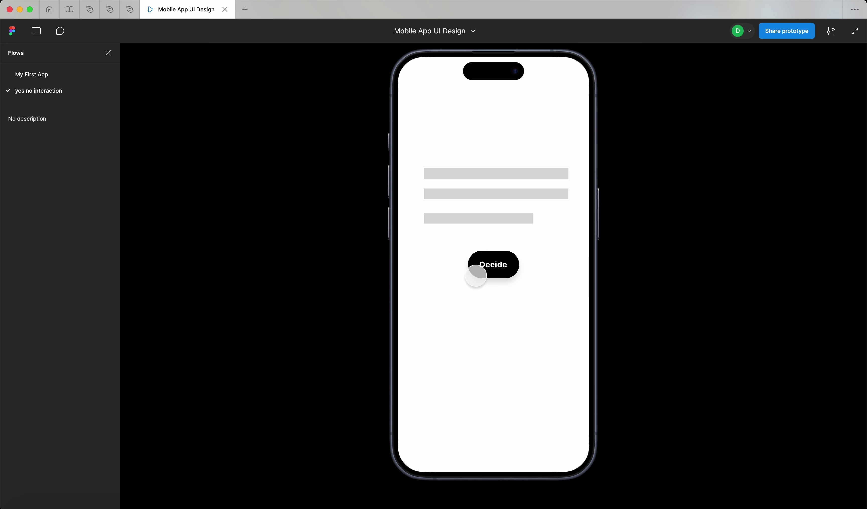
left_click(476, 276)
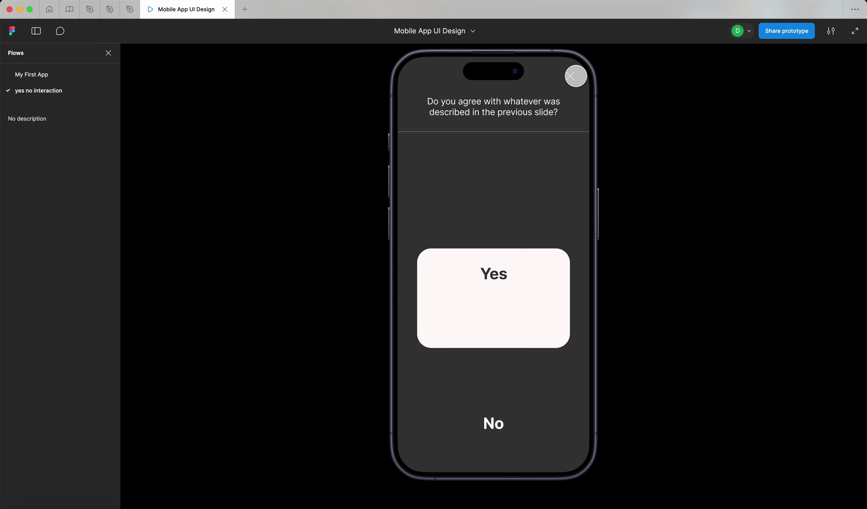
left_click(573, 76)
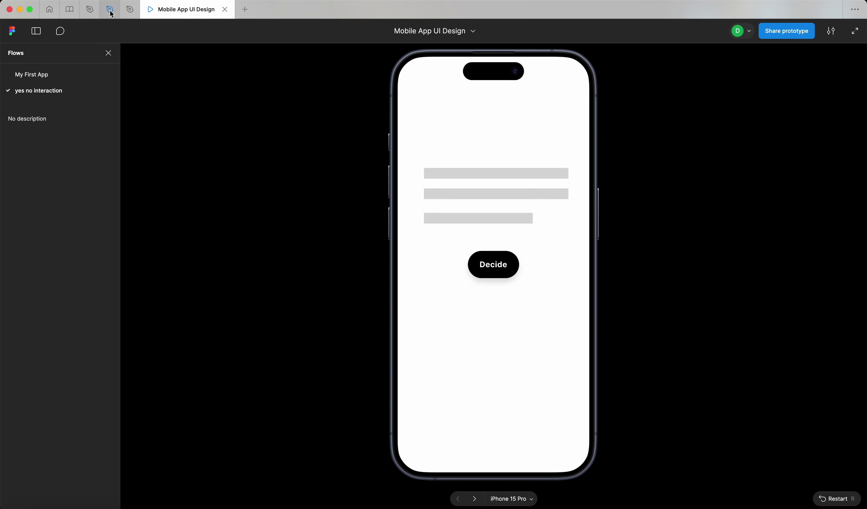
Return to the design file and review the start, default, yes 01 and no 01 frames together
mouse_move(111, 14)
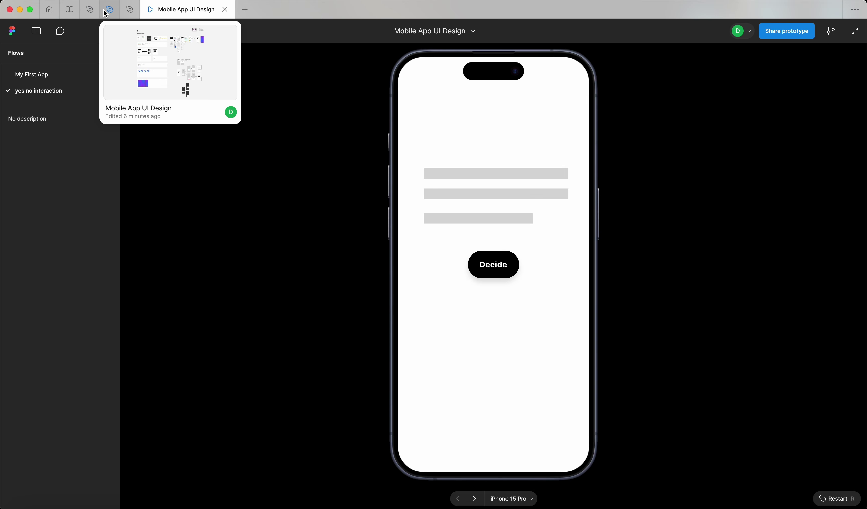
left_click(107, 12)
scroll(549, 208, "up", 3)
scroll(545, 217, "left", 3)
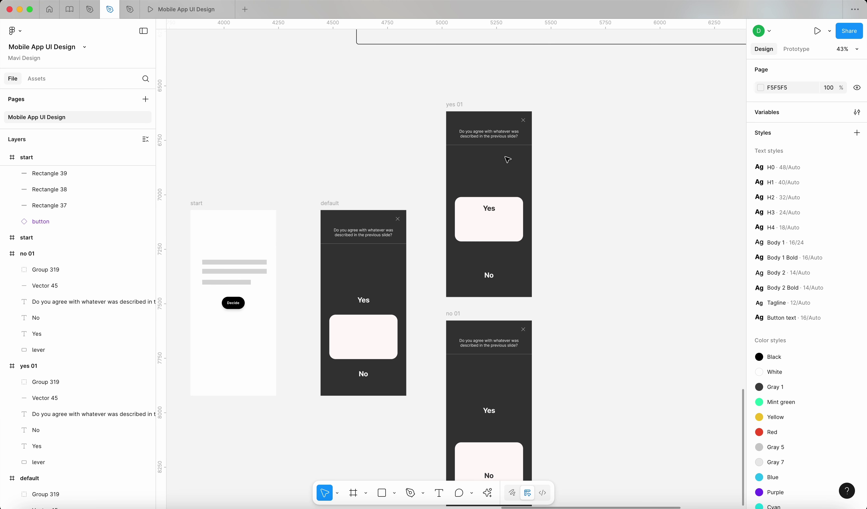
scroll(508, 159, "up", 5)
key("r")
left_click_drag(417, 144, 511, 201)
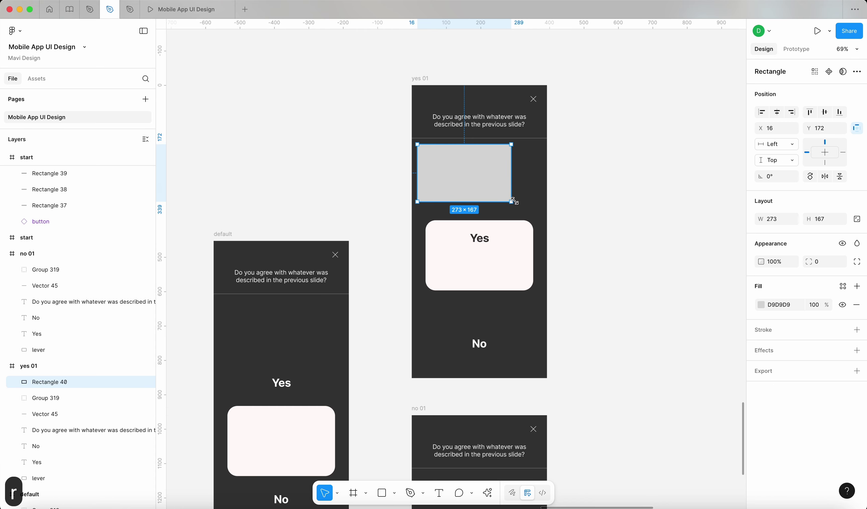
key("BackSpace")
Copy the green radial glow rectangle from the wireframe's yes 01 frame into the dark yes 01 frame
scroll(513, 201, "up", 15)
scroll(514, 200, "down", 4)
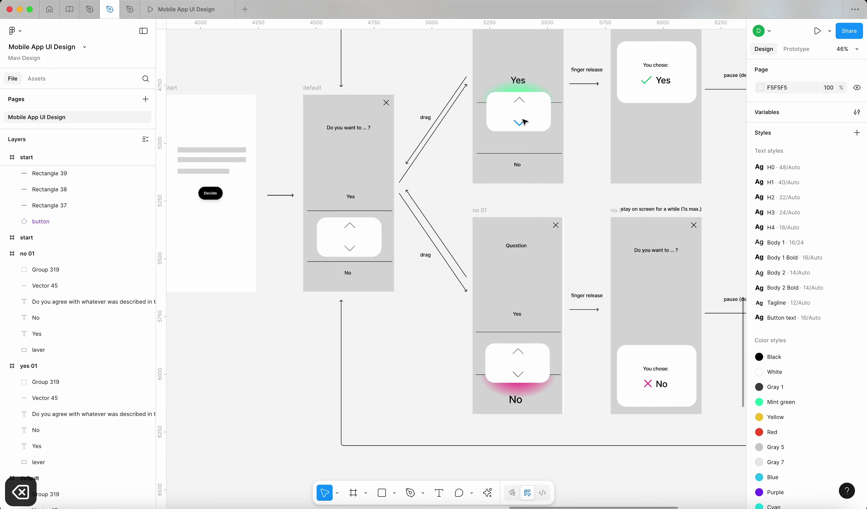
left_click(535, 88)
key("super+c")
scroll(534, 281, "down", 6)
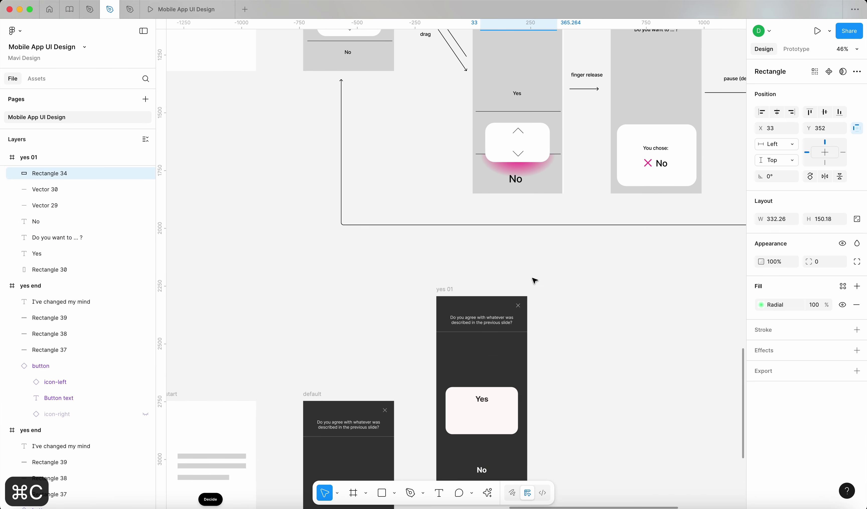
left_click(448, 291)
key("super+v")
Place the green glow directly under the yes 01 header line, flip it vertically and enlarge it to about 755 × 341
scroll(500, 402, "up", 5)
left_click_drag(503, 416, 497, 329)
key("shift+v")
left_click_drag(488, 364, 487, 379)
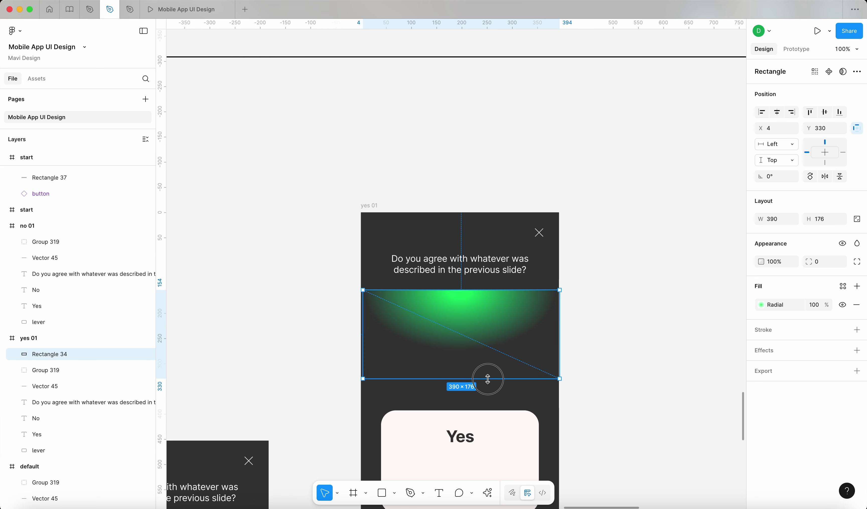
left_click_drag(532, 338, 532, 335)
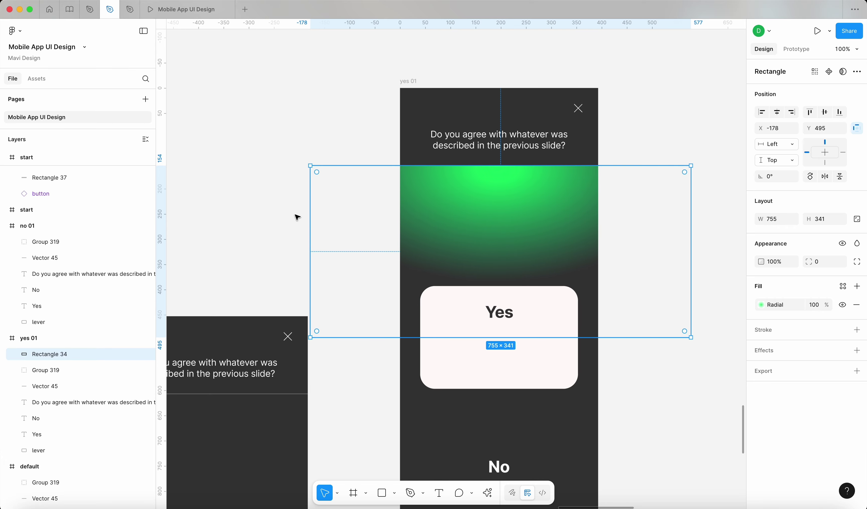
left_click(281, 148)
Lower the fill opacity of the yes 01 green glow until it is a faint, dark green tint
scroll(281, 148, "down", 5)
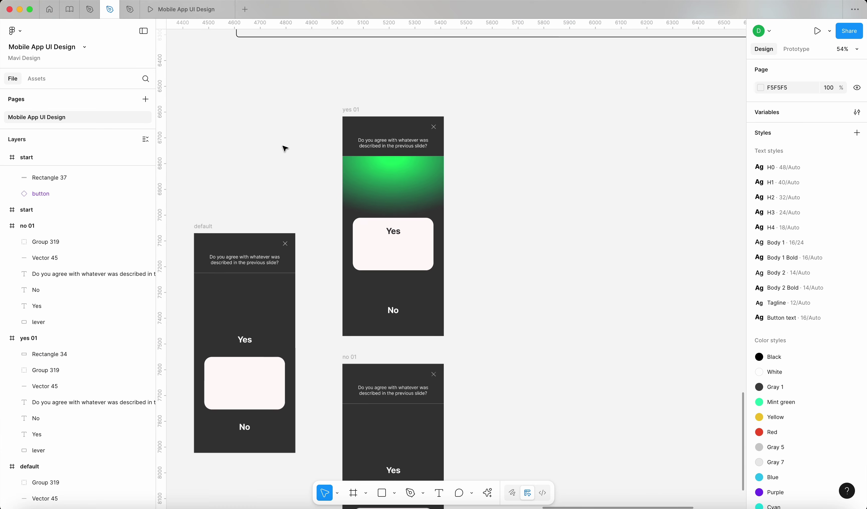
scroll(284, 153, "up", 5)
left_click(486, 178)
left_click(812, 305)
key("shift+Down")
key("shift+Down")
key("shift+Down")
key("shift+Down")
key("shift+Down")
key("shift+Down")
key("shift+Down")
key("shift+Up")
key("shift+Down")
left_click(659, 347)
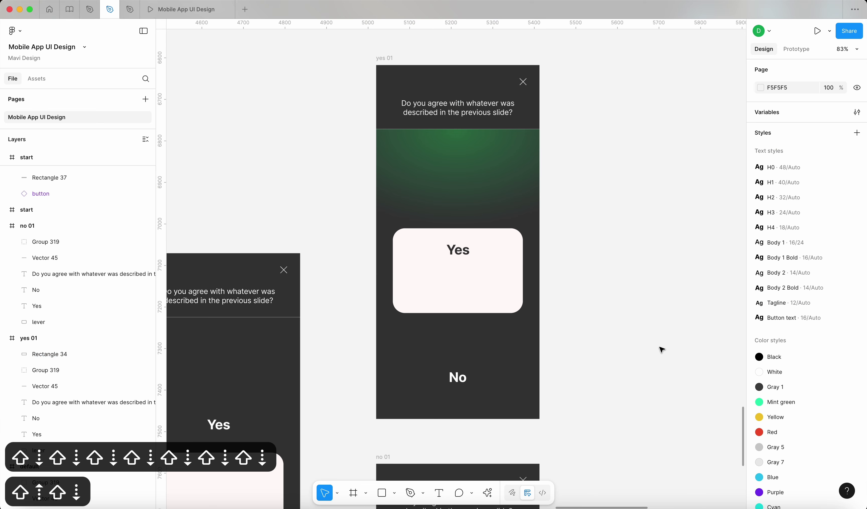
Copy the wireframe's pink radial glow into the dark no 01 frame and flip it vertically
scroll(661, 349, "down", 5)
scroll(660, 348, "down", 2)
scroll(604, 218, "up", 3)
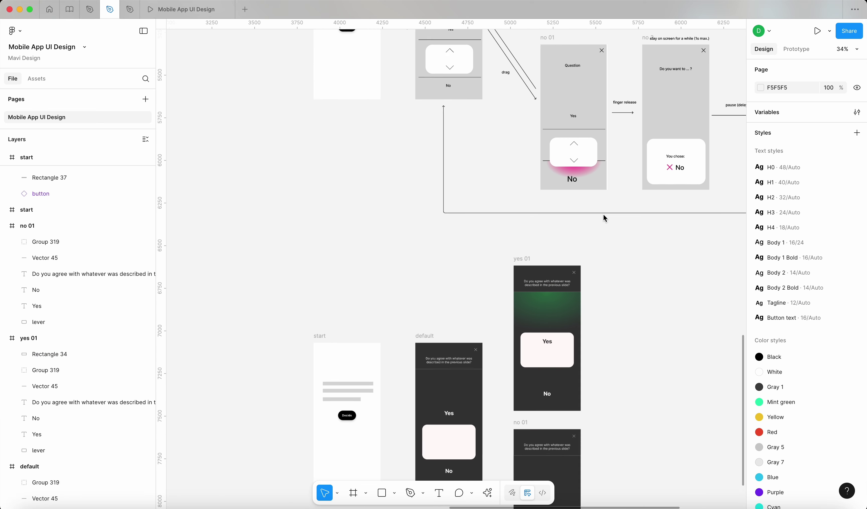
scroll(605, 218, "up", 2)
left_click(585, 209)
key("super+c")
scroll(594, 304, "down", 4)
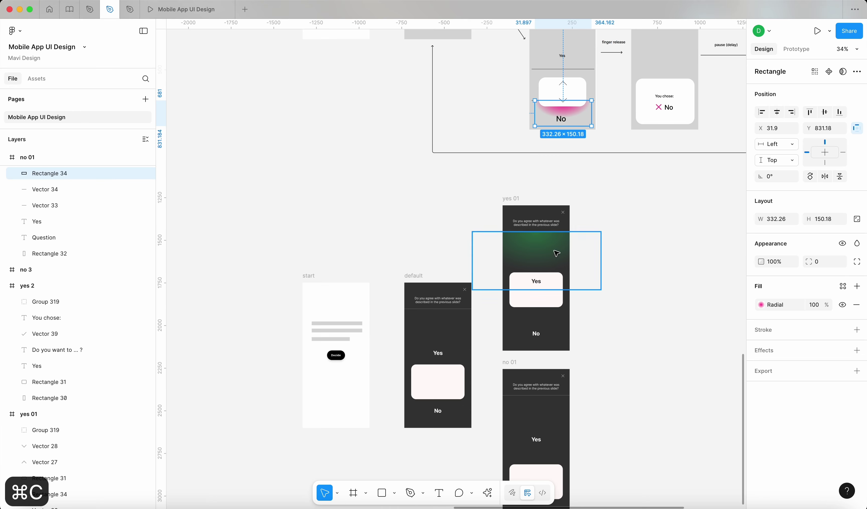
left_click(516, 196)
scroll(515, 279, "down", 3)
left_click(515, 361)
key("super+v")
scroll(632, 376, "up", 5)
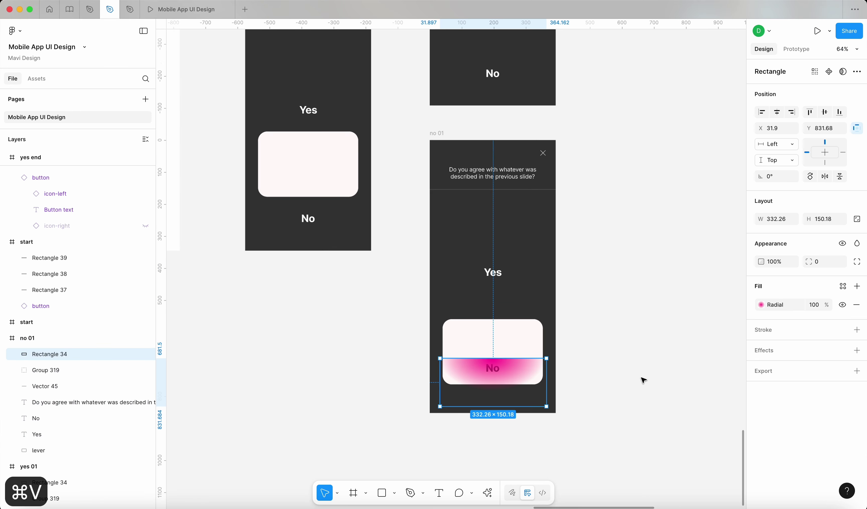
key("shift+v")
scroll(577, 353, "up", 2)
scroll(554, 246, "down", 3)
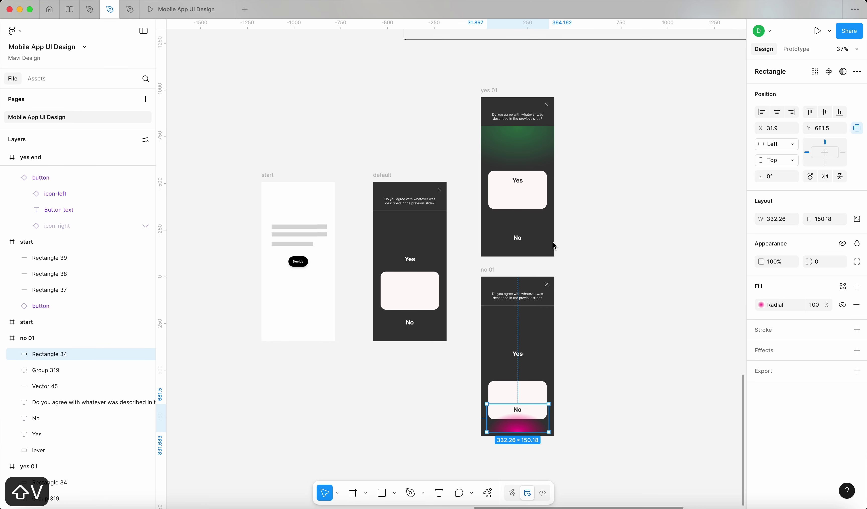
Replace the pink glow in the dark no 01 frame with a fresh copy from the wireframe's no 01 frame
scroll(554, 246, "up", 4)
left_click(579, 148)
key("super+c")
key("super+c")
key("super+c")
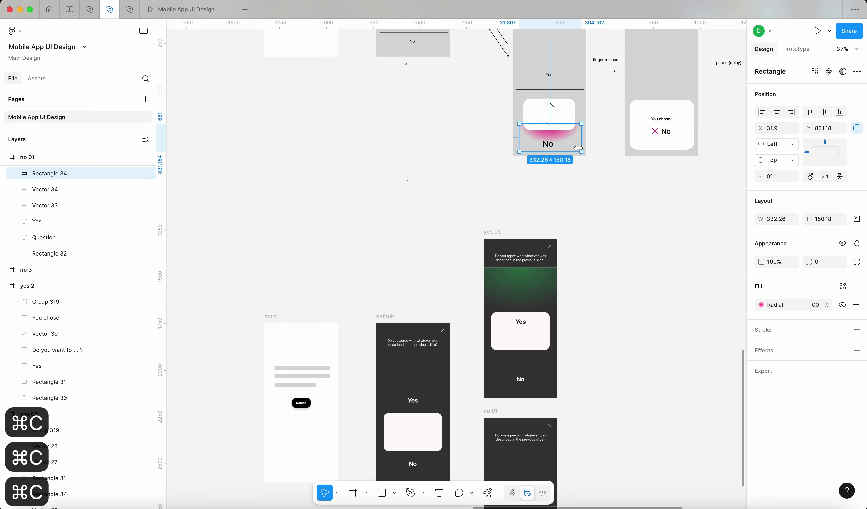
scroll(583, 226, "down", 4)
left_click(518, 285)
left_click(560, 422)
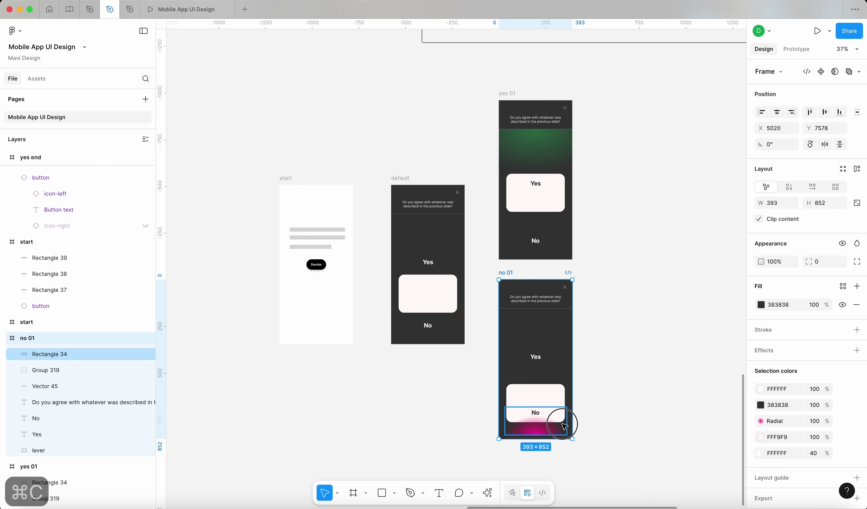
key("BackSpace")
key("super+v")
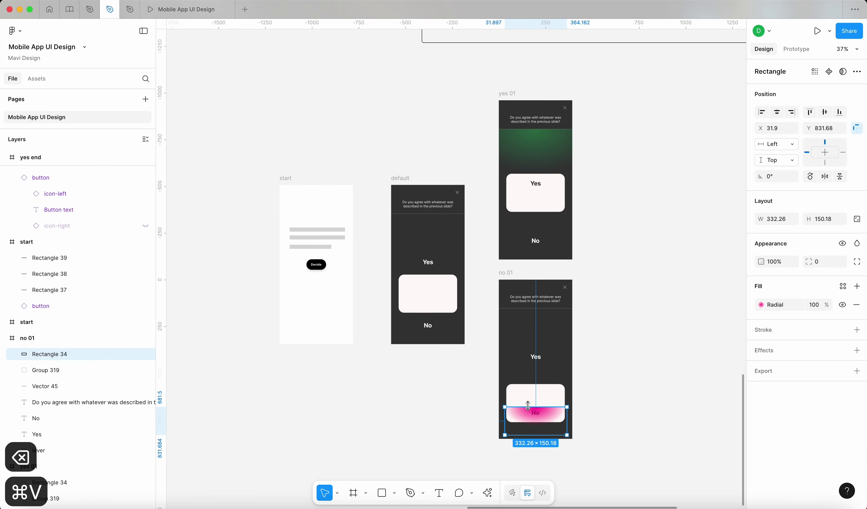
Flip the pink glow vertically and enlarge it to about 716 × 324, aligned with the lower edge of no 01
scroll(528, 406, "down", 3)
scroll(537, 377, "up", 5)
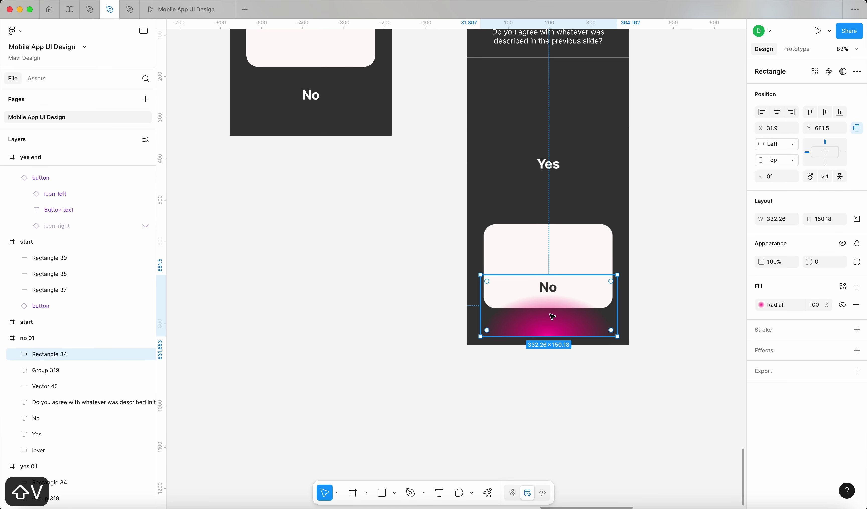
left_click_drag(562, 275, 563, 204)
scroll(582, 325, "down", 5)
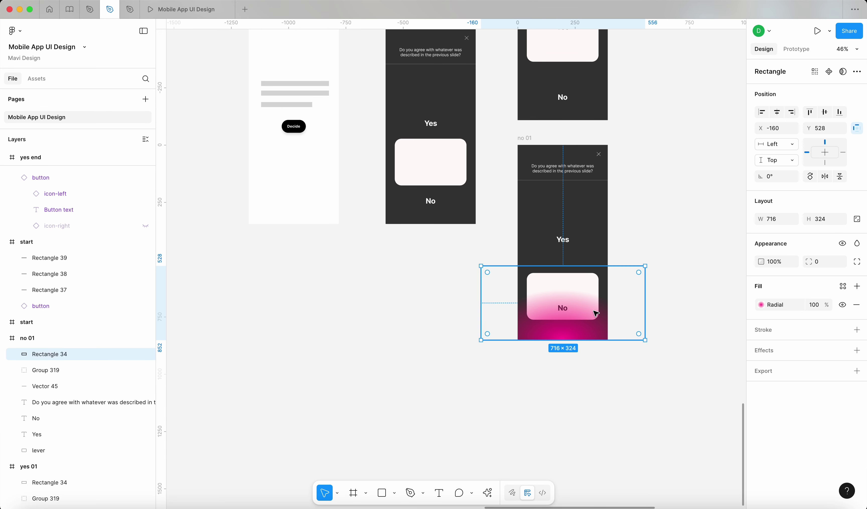
Send the pink glow backward in no 01 until it lies behind the lever and all text
key("super+bracketleft")
key("super+bracketleft")
key("super+bracketleft")
key("super+bracketleft")
key("super+bracketleft")
key("super+bracketleft")
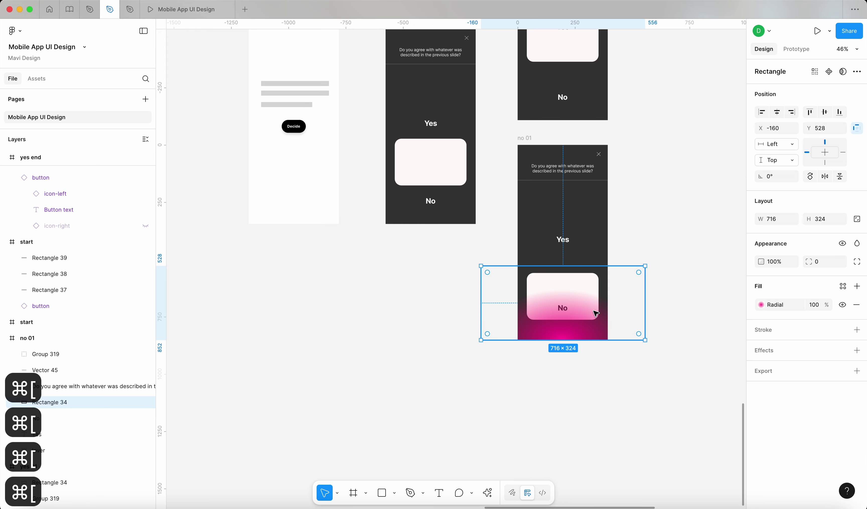
left_click(594, 380)
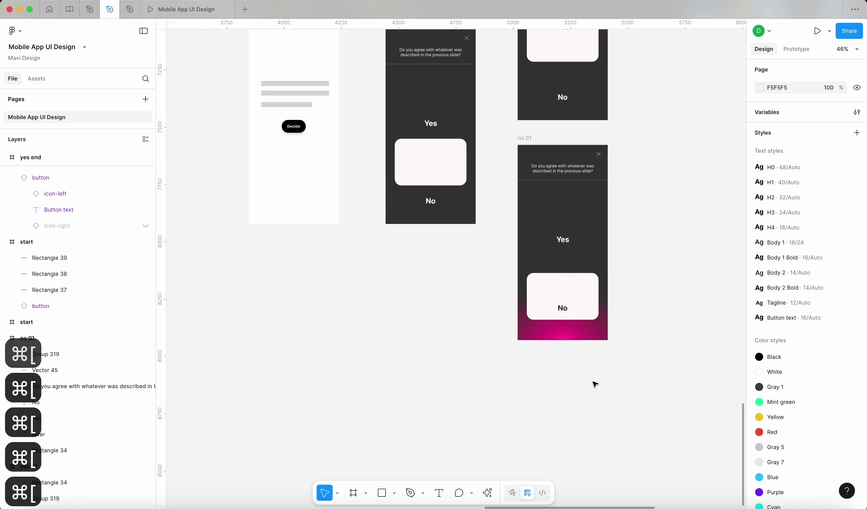
Preview the prototype by tapping Decide and moving the lever to check the coloured glows
left_click(182, 12)
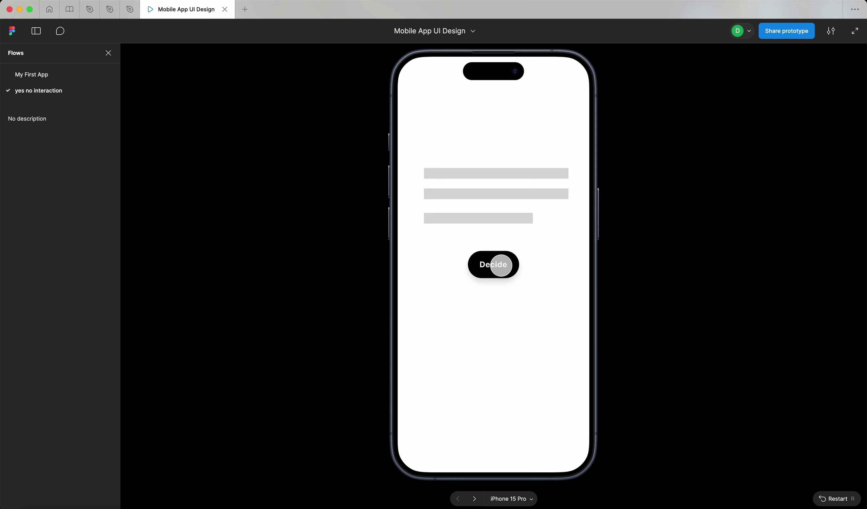
left_click(501, 265)
left_click_drag(516, 317, 546, 336)
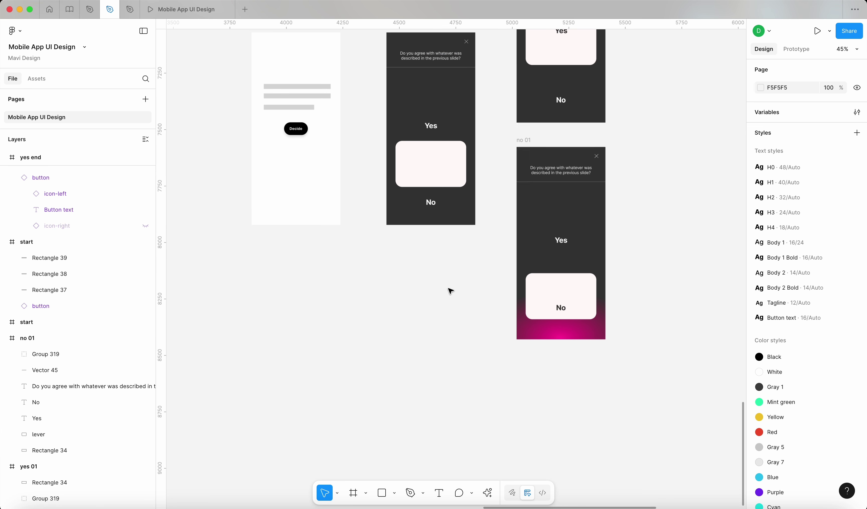
Review the dark start, default, yes 01 and no 01 screens against the grey wireframe flow above them
scroll(451, 291, "up", 2)
scroll(451, 290, "right", 2)
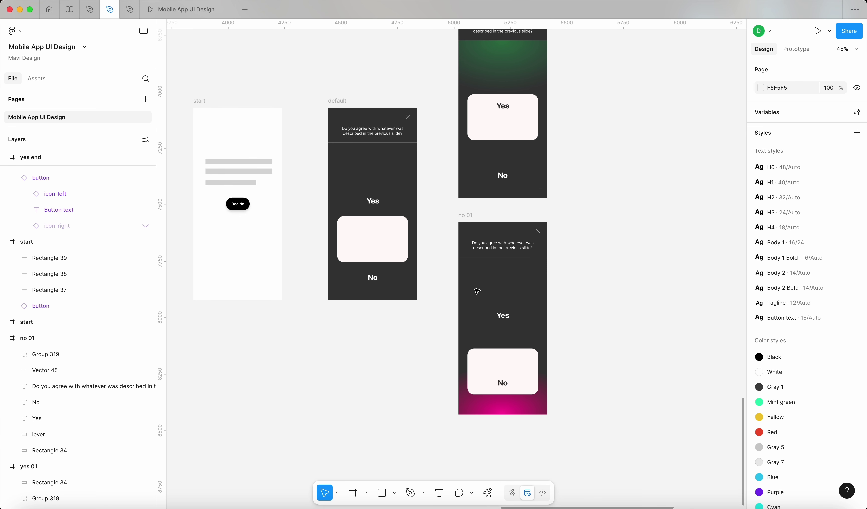
scroll(498, 277, "down", 2)
left_click_drag(570, 257, 515, 276)
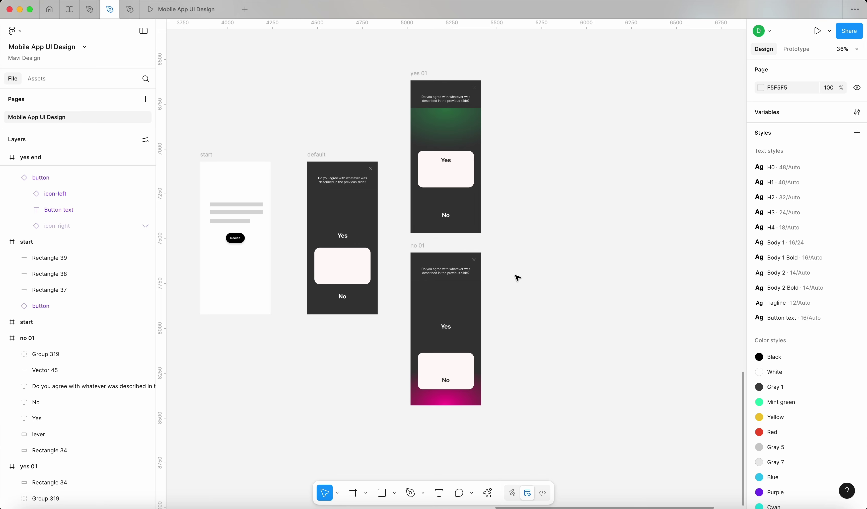
scroll(499, 275, "down", 3)
scroll(463, 222, "up", 8)
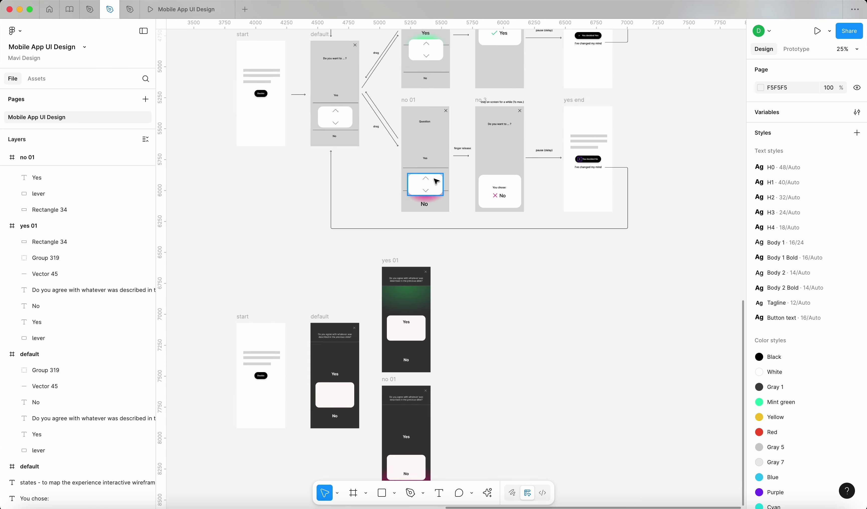
scroll(459, 219, "down", 5)
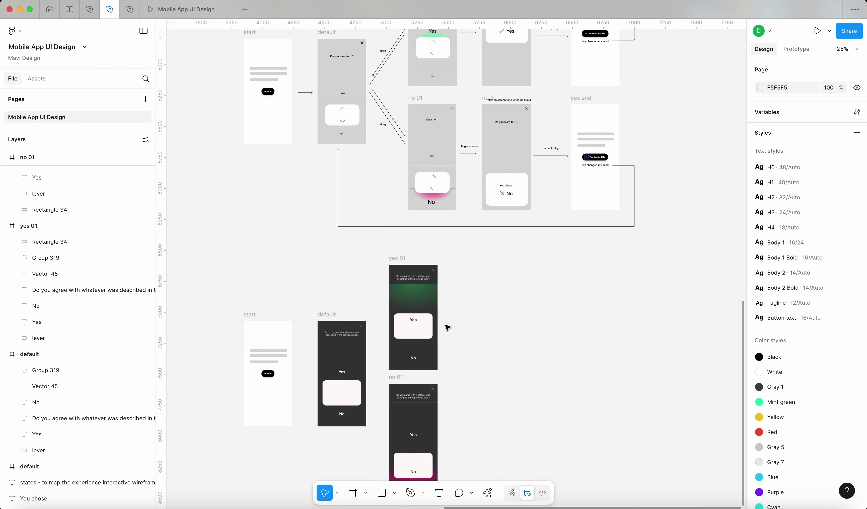
Duplicate the dark yes 01 frame beside the original and rename the copy yes 02
scroll(447, 327, "up", 3)
left_click_drag(355, 167, 461, 140)
scroll(493, 227, "down", 2)
double_click(461, 139)
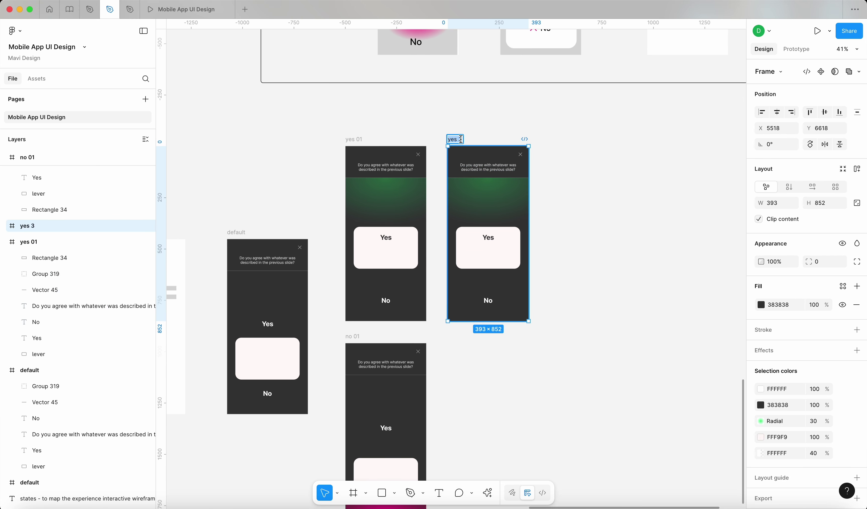
type("02")
left_click(579, 217)
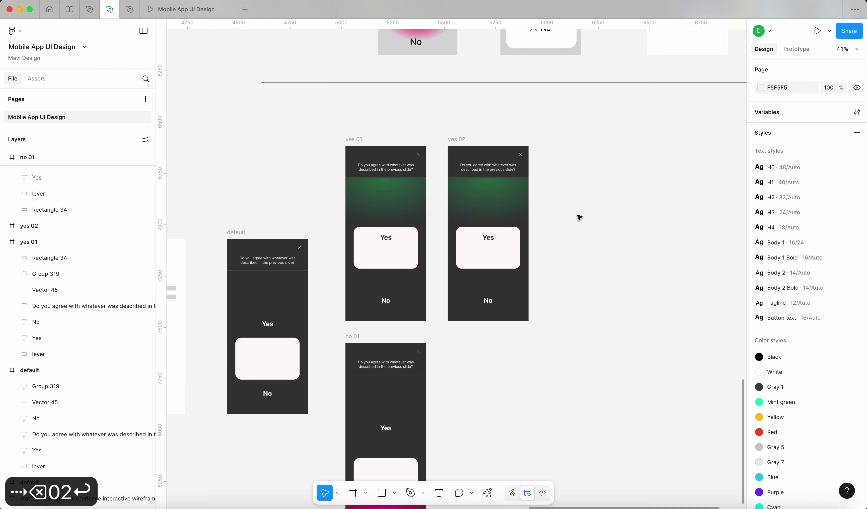
Stretch the white card in yes 02 upward to a size of about 313 × 297
left_click(506, 253)
left_click(573, 276)
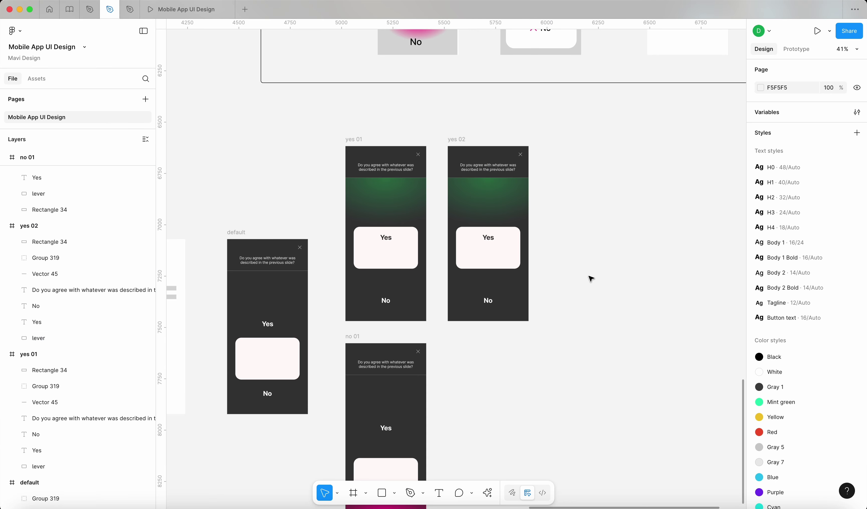
scroll(590, 279, "up", 3)
scroll(587, 301, "down", 6)
scroll(485, 271, "up", 4)
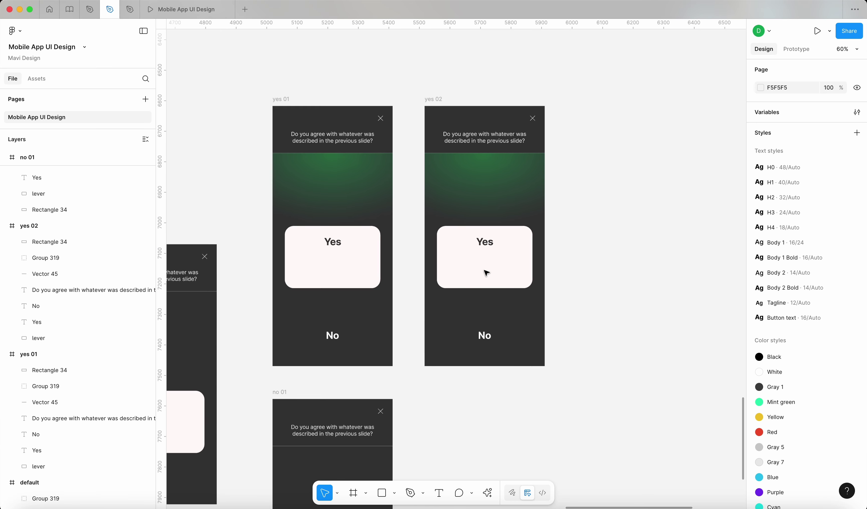
left_click(484, 247)
left_click_drag(496, 226, 500, 197)
Send the green glow rectangles in yes 02 and yes 01 to the back of their frames
left_click(527, 174)
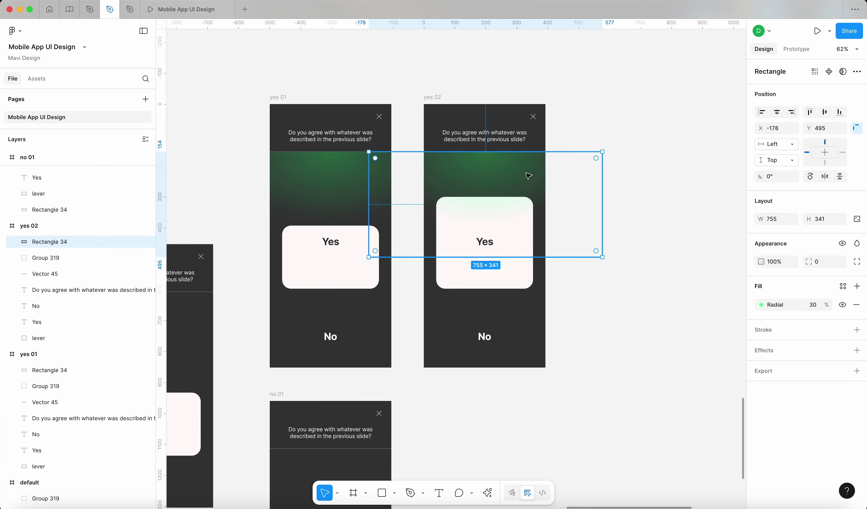
key("super+bracketleft")
key("super+bracketleft")
key("super+bracketleft")
key("super+bracketleft")
left_click(313, 180, "shift")
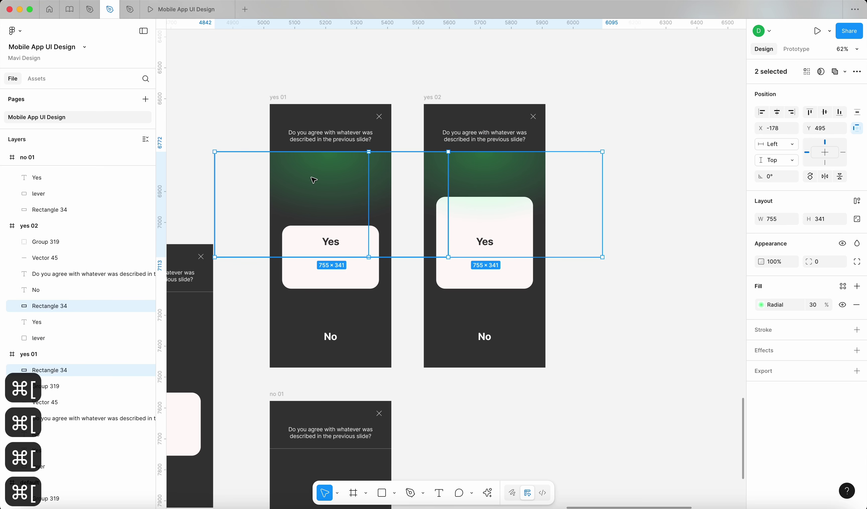
key("super+alt+bracketleft")
left_click(613, 239)
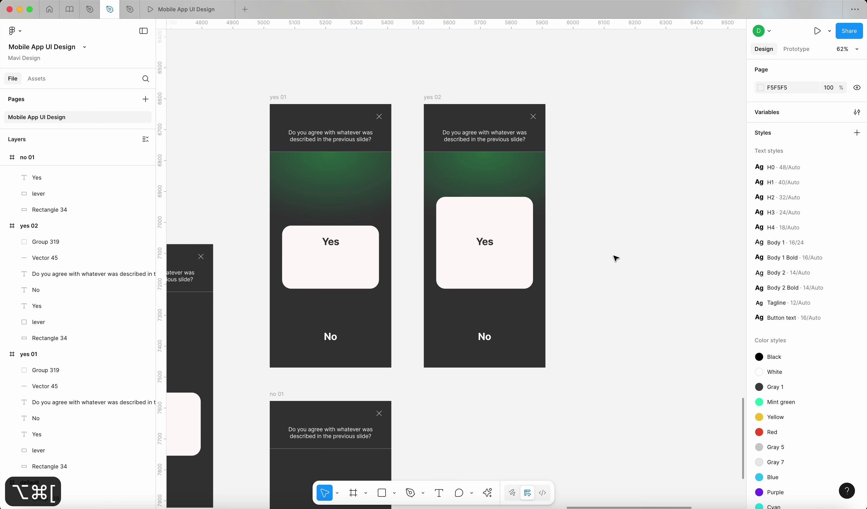
Move the No label in yes 02 down to Y 762
left_click(490, 242)
left_click(485, 336)
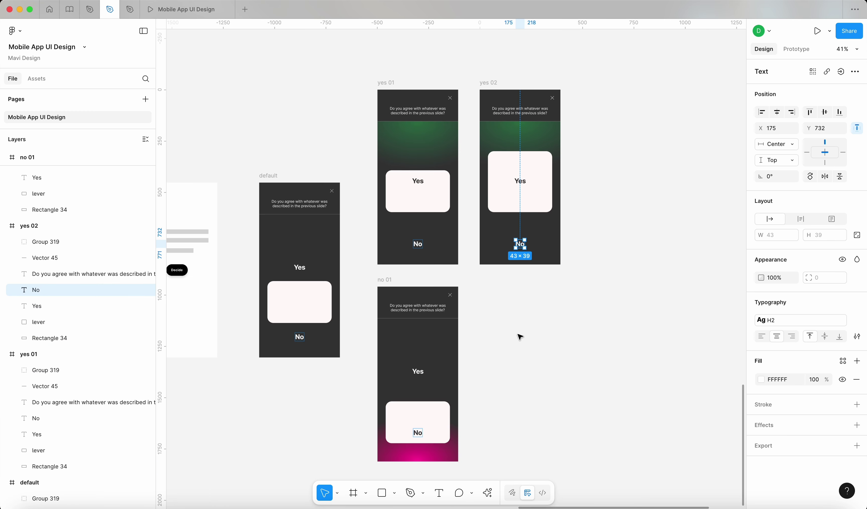
key("shift+Down")
key("shift+Down")
key("shift+Down")
key("shift+Down")
key("shift+Up")
key("shift+Up")
key("shift+Down")
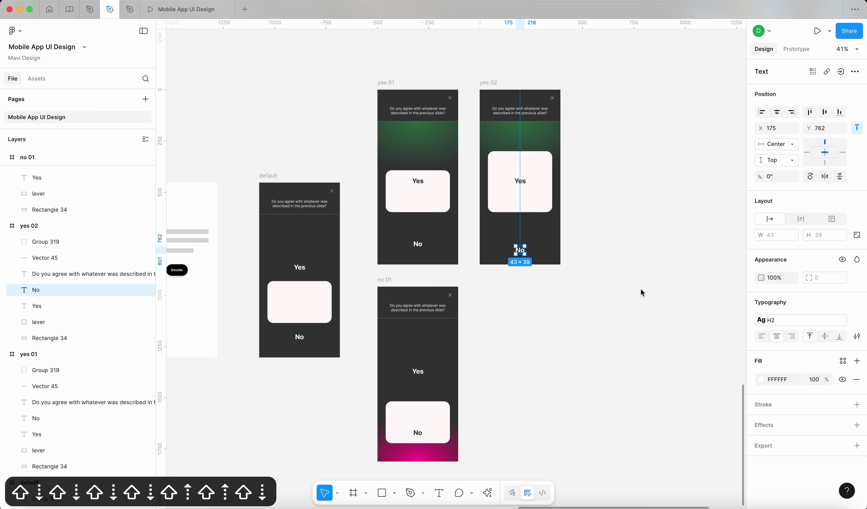
Make the No label in yes 02 fully transparent by setting its opacity to 0
type("0")
key("Return")
left_click(626, 328)
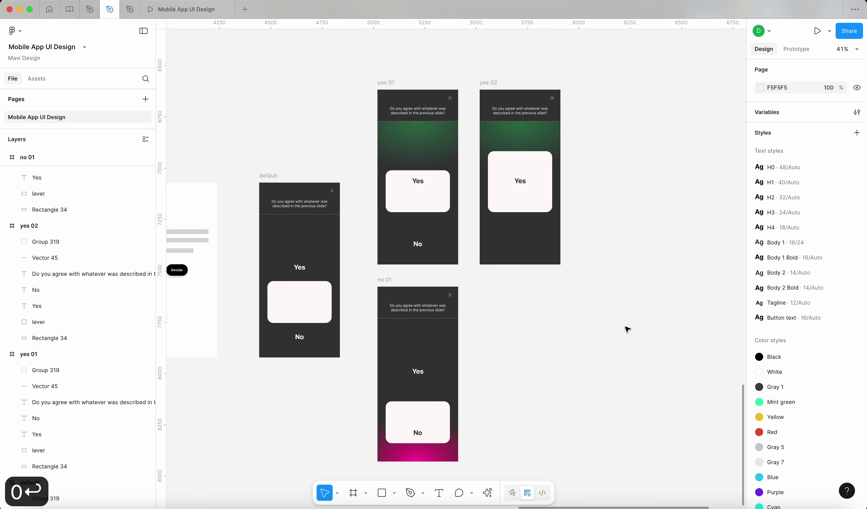
Duplicate the question text of yes 02 onto the white card above Yes and change the copy to "You chose:"
scroll(626, 328, "up", 5)
left_click(522, 155)
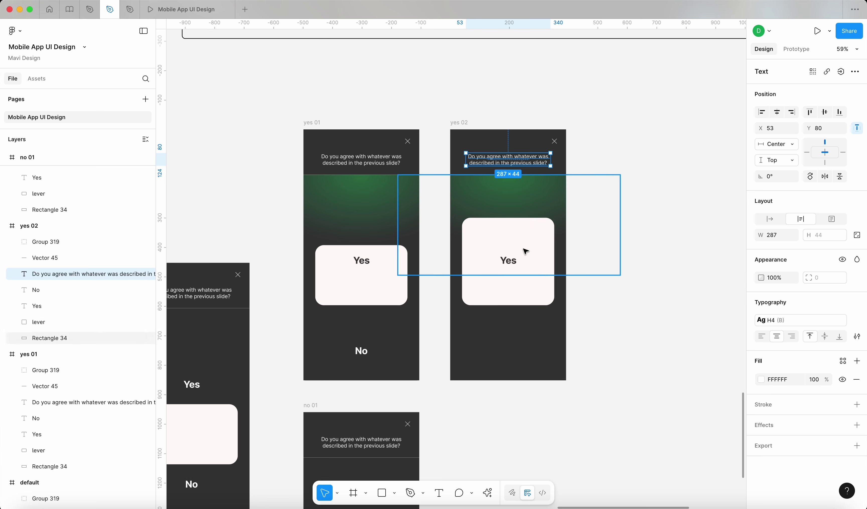
left_click_drag(529, 160, 528, 242)
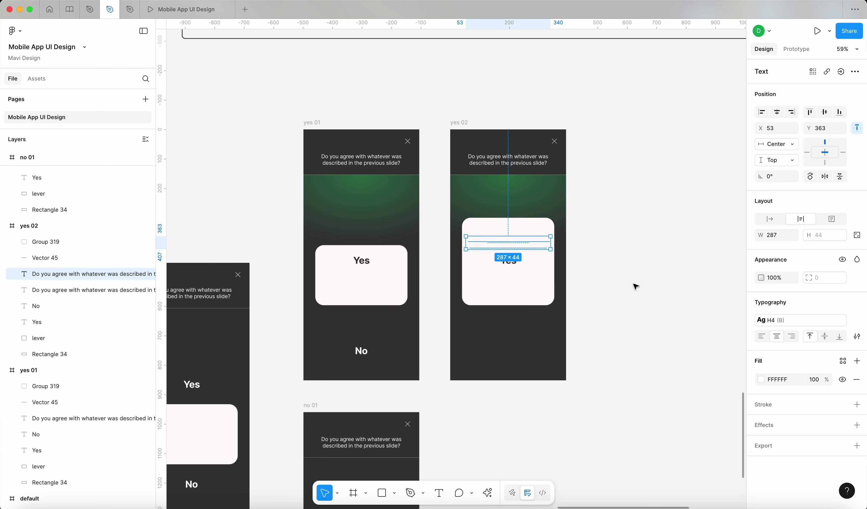
key("Return")
type("You ")
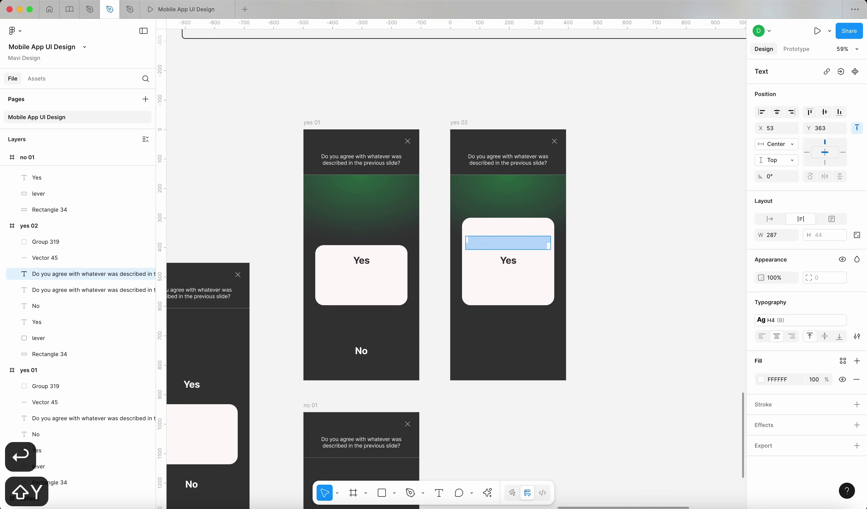
type("chose:")
key("Escape")
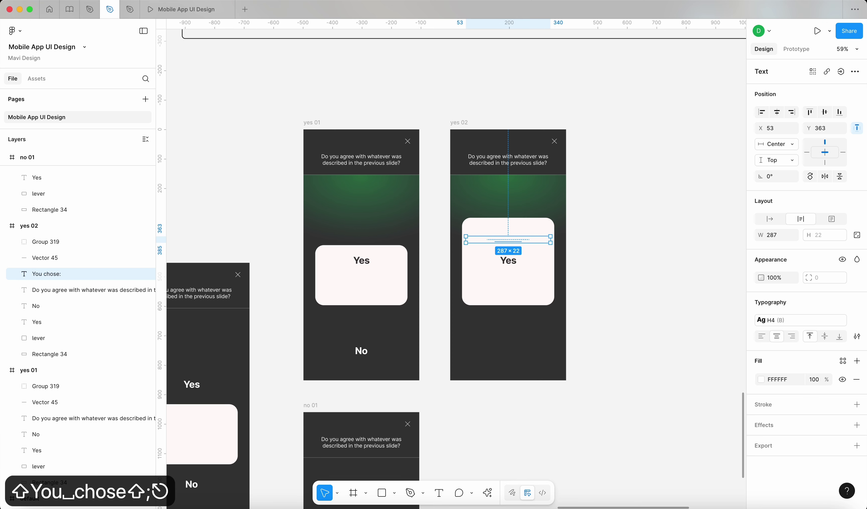
Bring the "You chose:" text to the front and fill it with the dark background colour #383838 sampled from the frame
key("alt+super+bracketright")
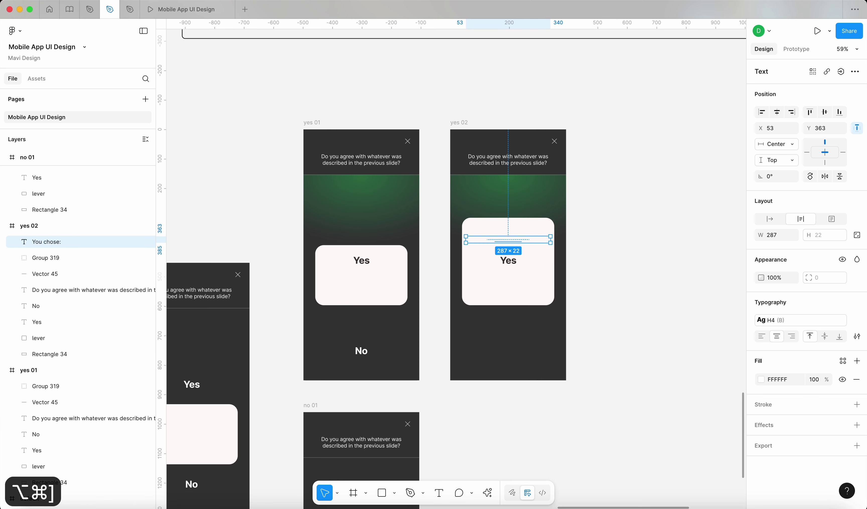
left_click(843, 363)
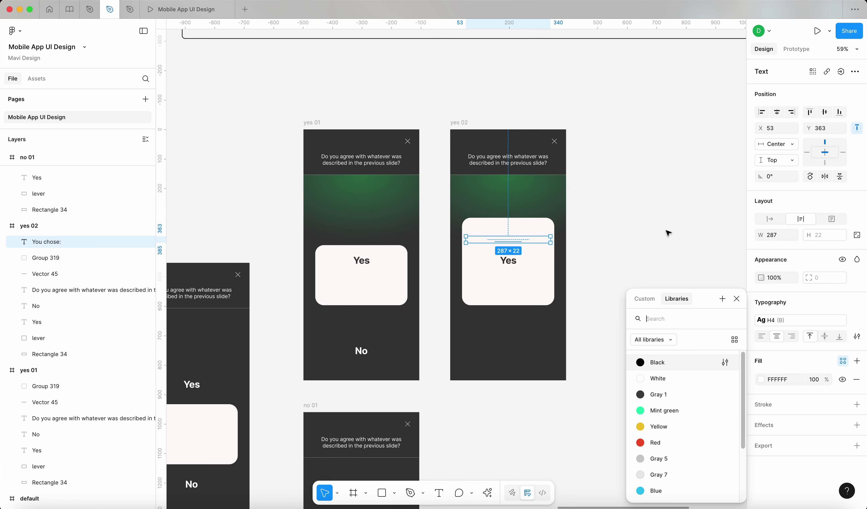
left_click(666, 231)
left_click(514, 237)
key("i")
left_click(539, 331)
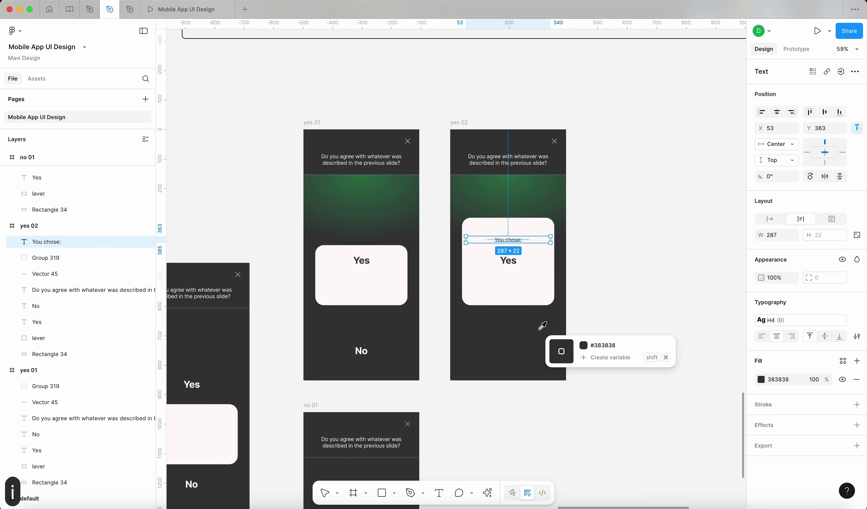
left_click(654, 303)
Move the "You chose:" text down to Y 375 and set it to auto width
scroll(510, 228, "up", 5)
left_click(506, 254)
left_click_drag(519, 253, 519, 261)
left_click(770, 218)
left_click(664, 242)
left_click(522, 264)
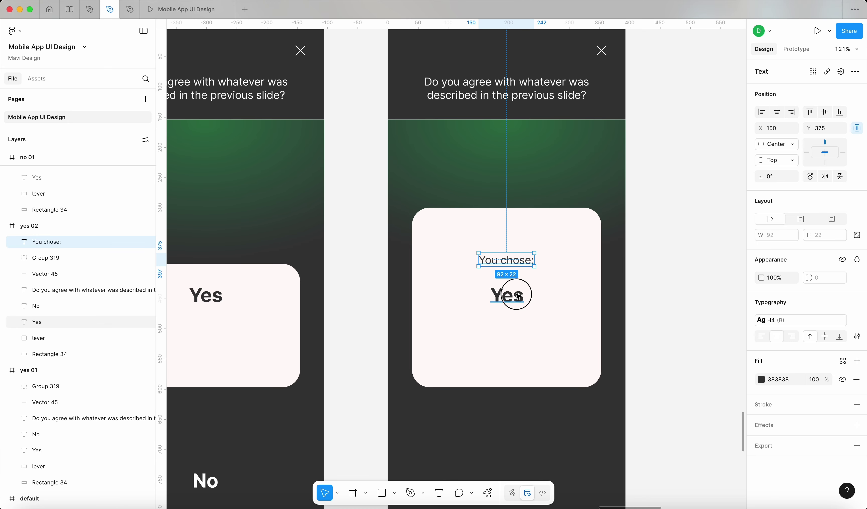
left_click(511, 294)
Copy the green check mark from the wireframe yes 2 screen and paste it onto the white card in yes 02
scroll(511, 295, "down", 4)
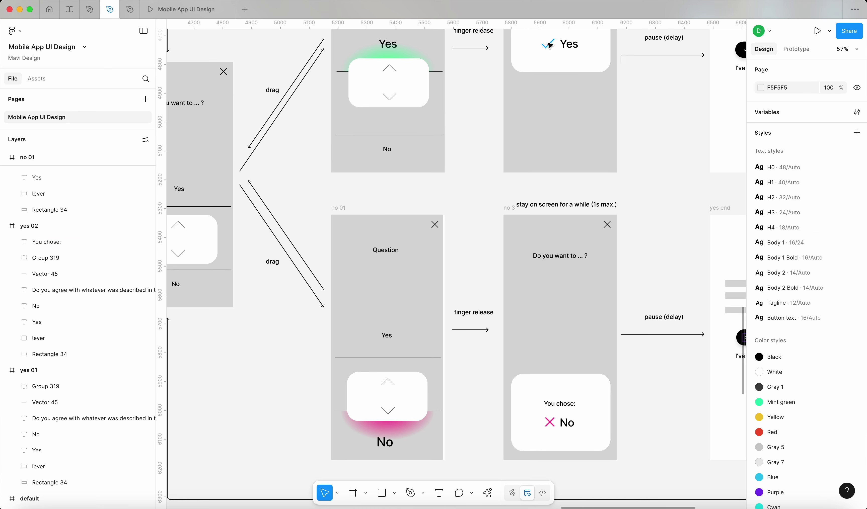
left_click(550, 46)
key("super+c")
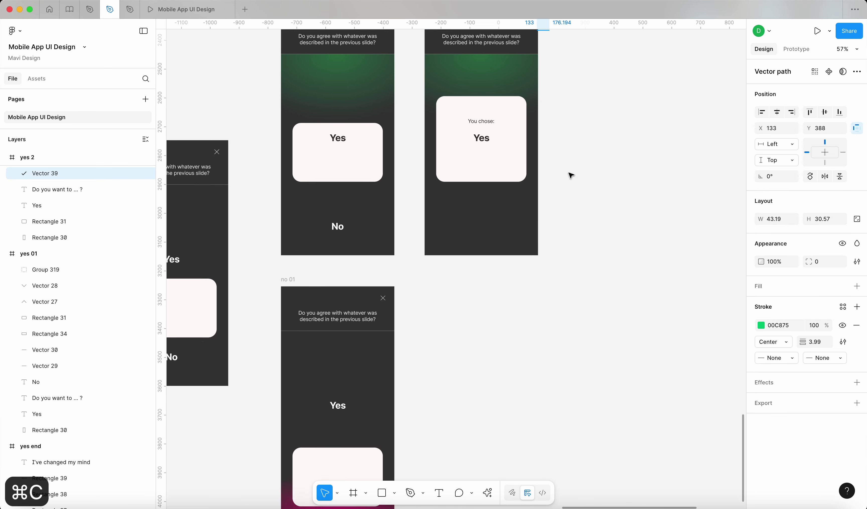
left_click(492, 120)
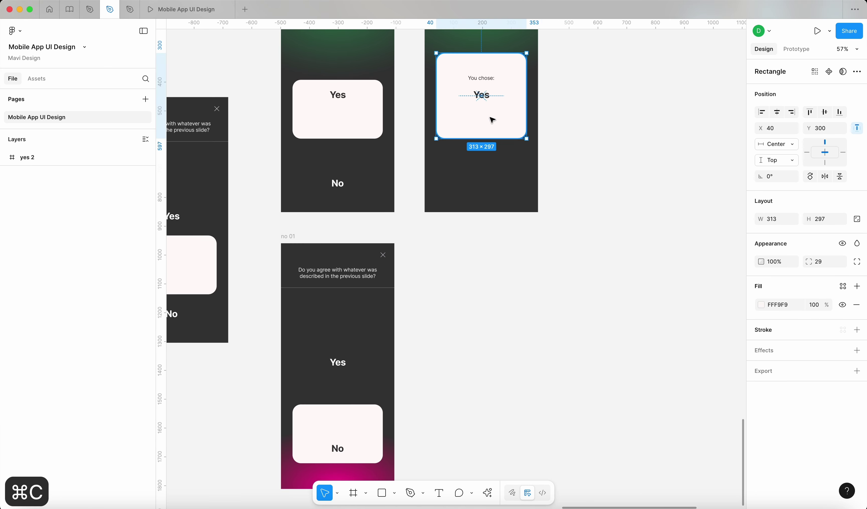
scroll(492, 120, "up", 5)
key("super+v")
Arrange the check mark on the left of the Yes label, level with it, and centre the pair on the card
scroll(421, 101, "up", 3)
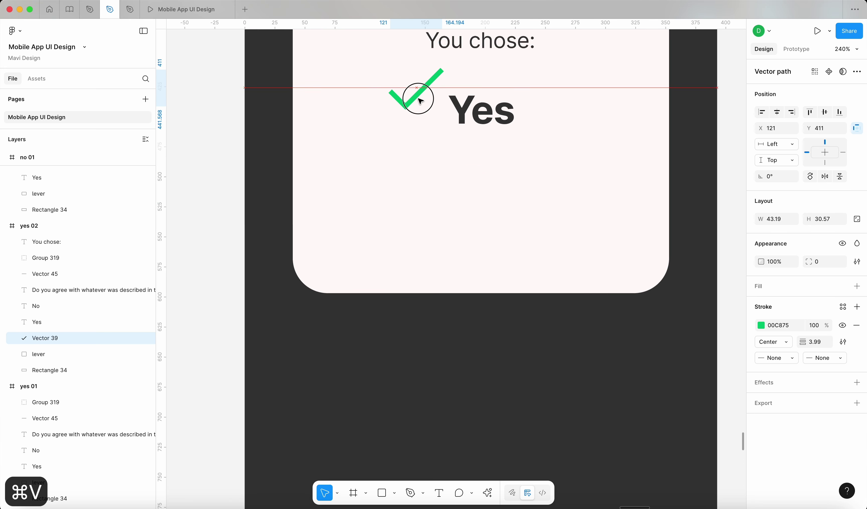
left_click_drag(418, 99, 499, 116)
left_click(466, 113, "shift")
scroll(498, 116, "down", 5)
left_click(630, 139)
scroll(587, 155, "up", 3)
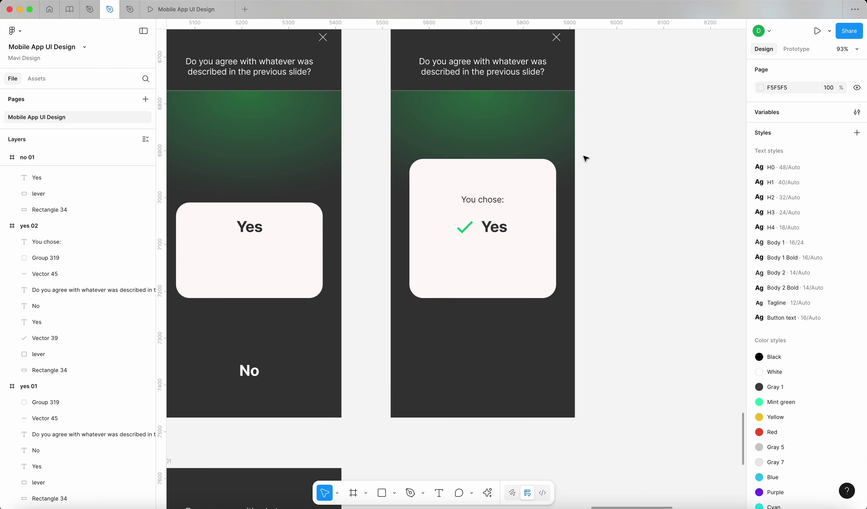
Move the "You chose:" text closer to the check mark and Yes label, to Y 391
left_click(494, 227)
left_click(465, 227, "shift")
scroll(487, 232, "up", 1)
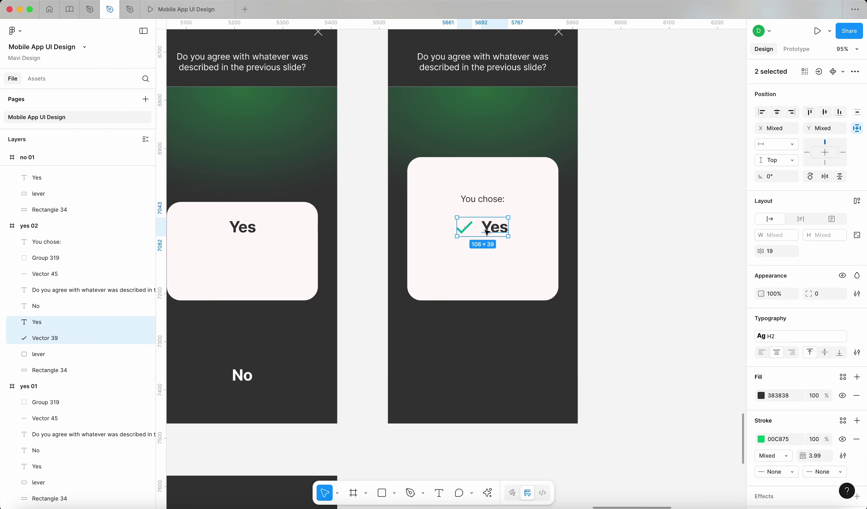
scroll(486, 232, "up", 5)
left_click(491, 199)
scroll(648, 173, "down", 6)
left_click(648, 173)
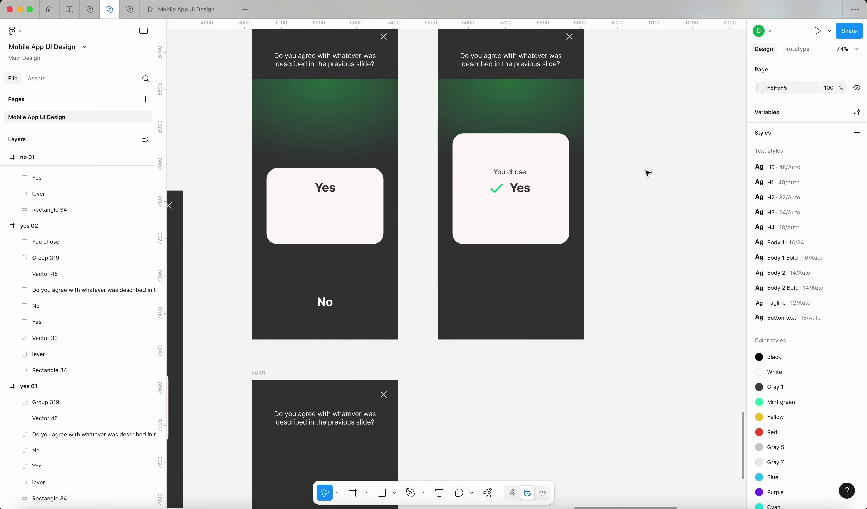
Make the "You chose:" text on the yes 02 card bold
left_click(514, 176)
left_click(800, 316)
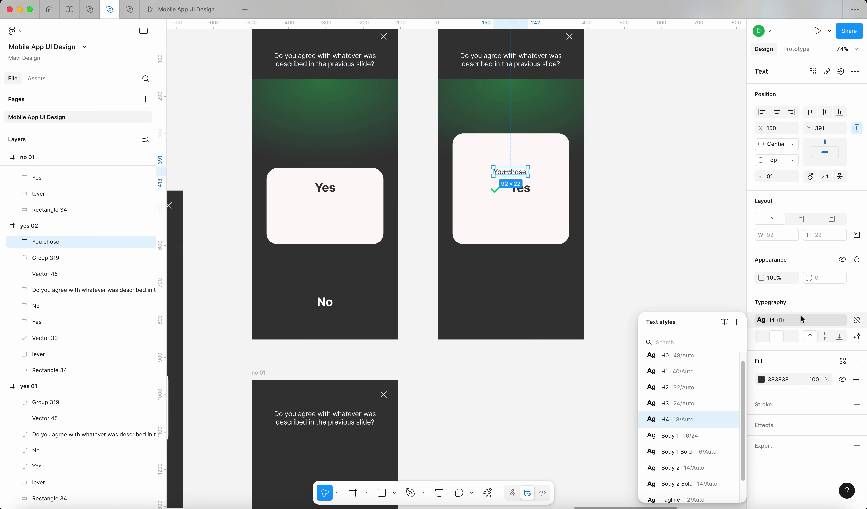
key("super+b")
left_click(649, 198)
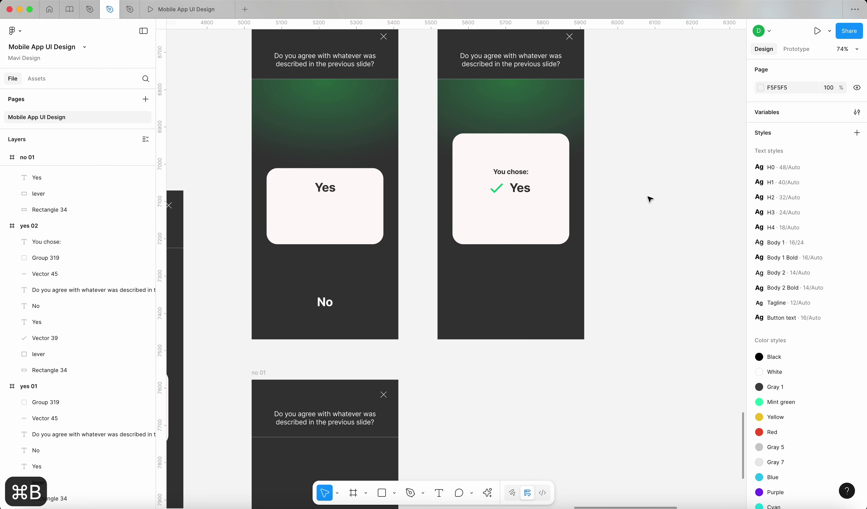
Connect the yes 01 frame to the yes 02 frame in the prototype
scroll(417, 173, "down", 4)
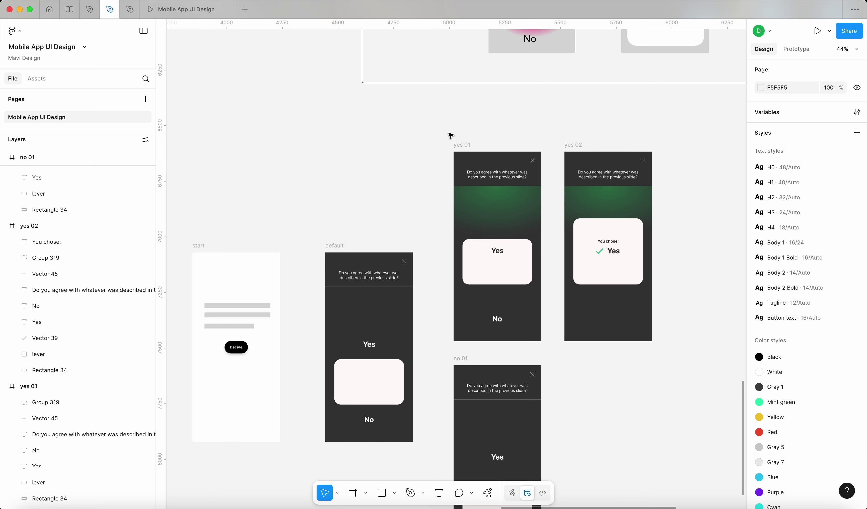
left_click(462, 145)
scroll(519, 223, "right", 1)
scroll(519, 223, "down", 1)
left_click(796, 49)
scroll(535, 217, "up", 3)
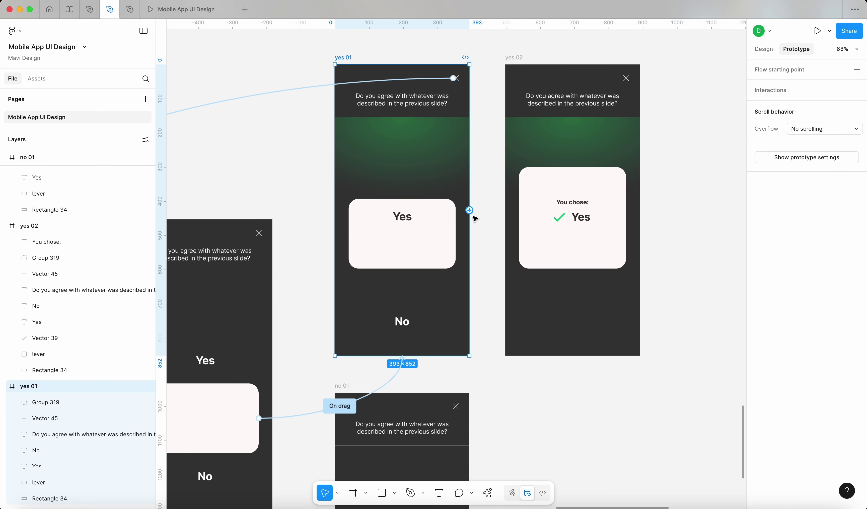
left_click_drag(470, 210, 488, 206)
left_click_drag(494, 248, 501, 288)
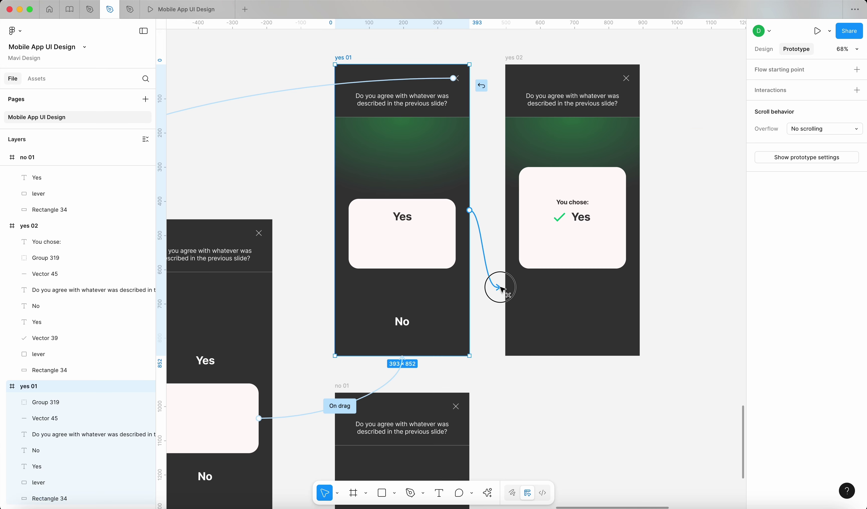
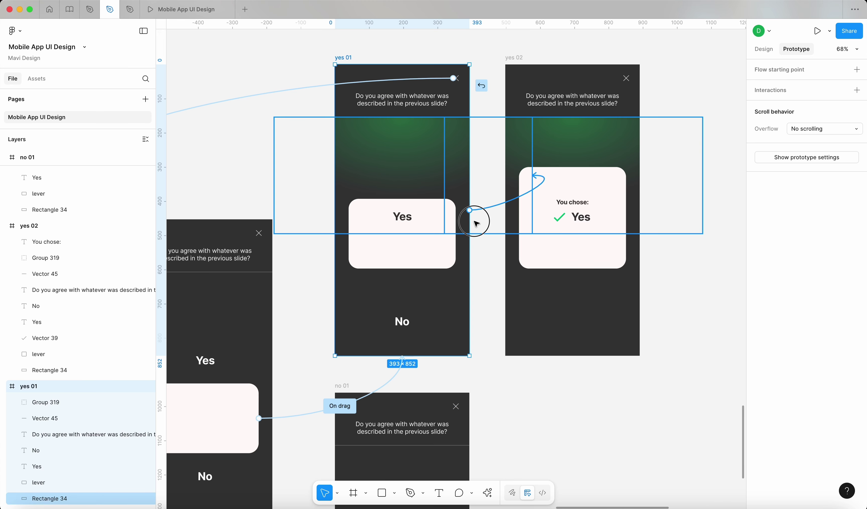
left_click_drag(476, 223, 514, 277)
Set the yes 01 to yes 02 interaction to trigger after a 1 ms delay with a Smart animate transition
left_click(532, 260)
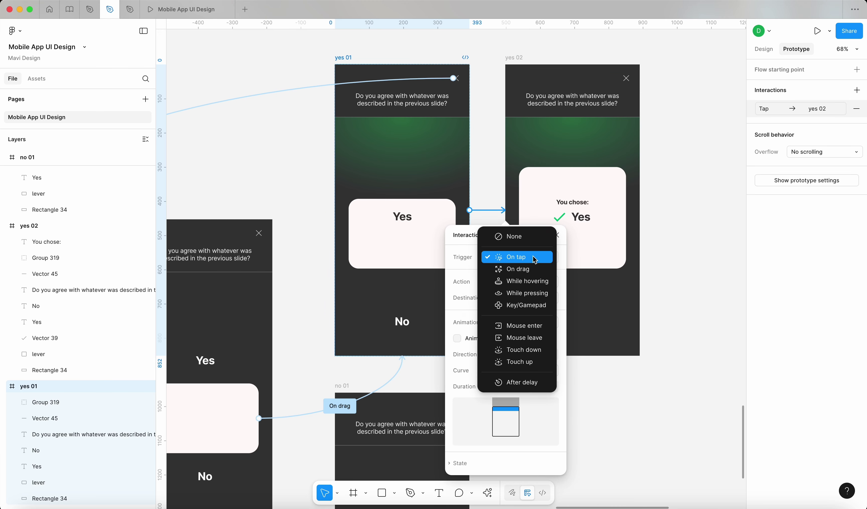
left_click(522, 385)
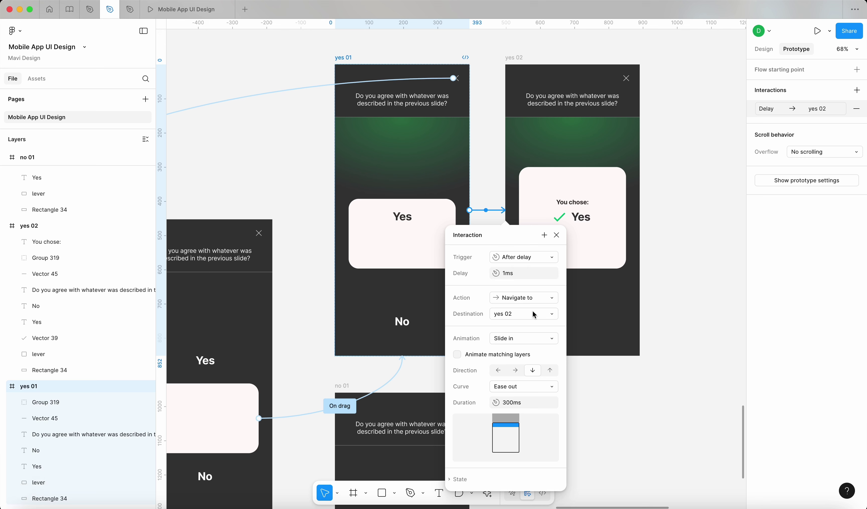
left_click(542, 344)
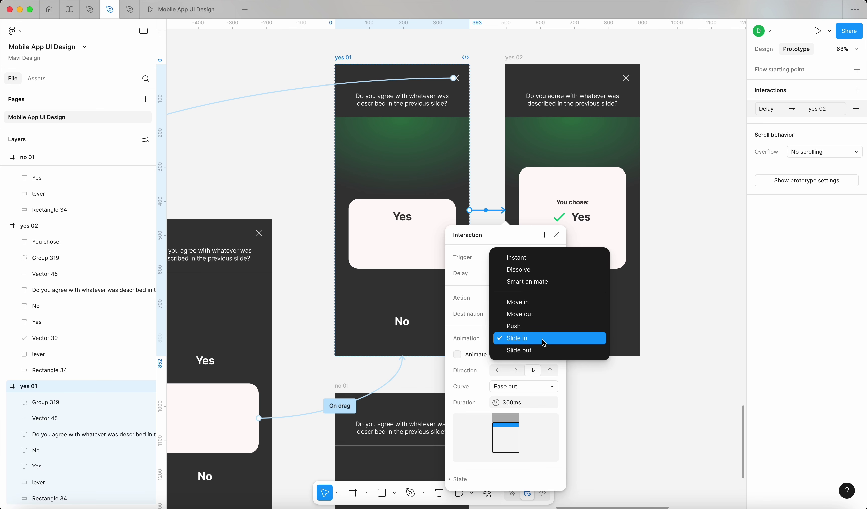
left_click(541, 283)
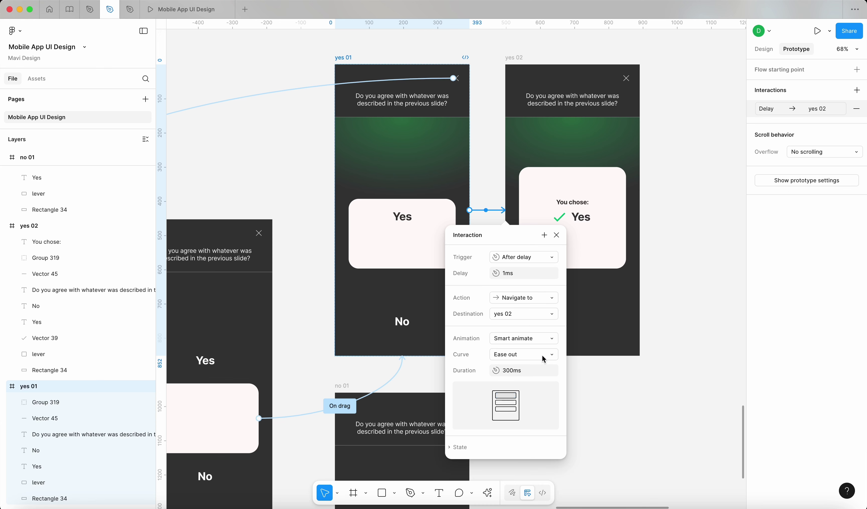
left_click(556, 235)
left_click(680, 221)
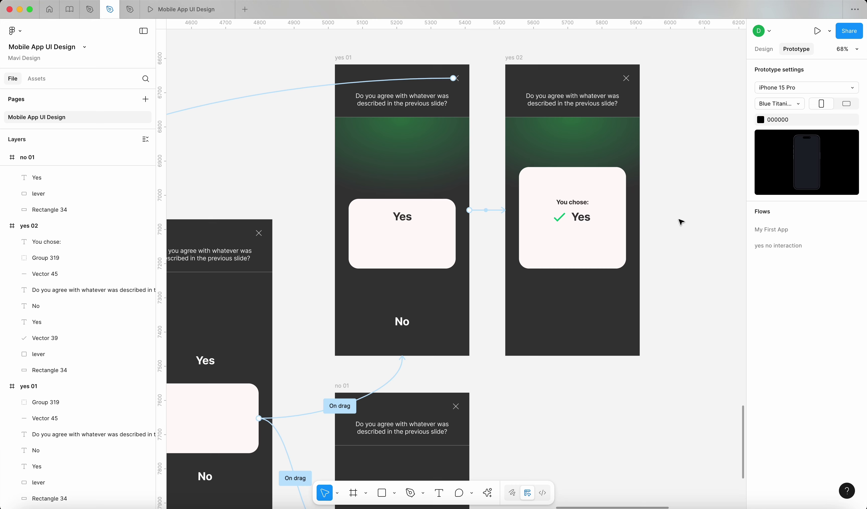
Restart the yes no interaction preview, go through Decide and pull the white card up to Yes to test the transition
left_click(182, 15)
key("r")
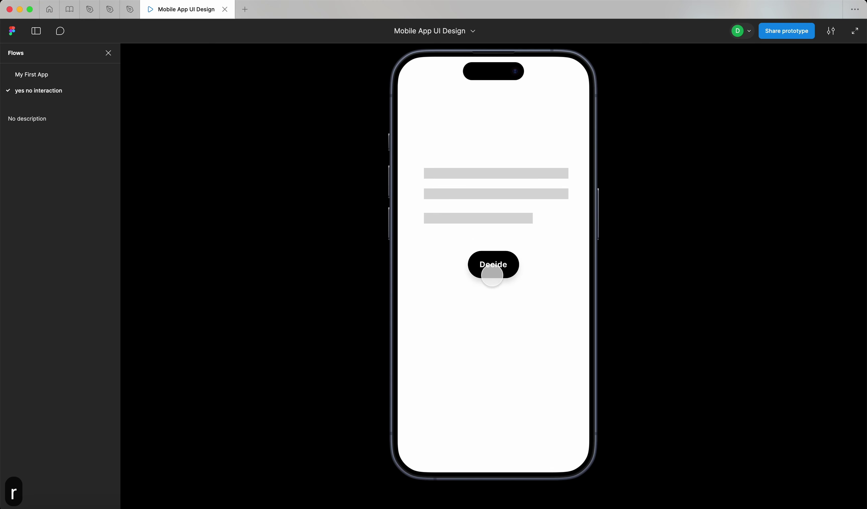
left_click_drag(534, 304, 536, 284)
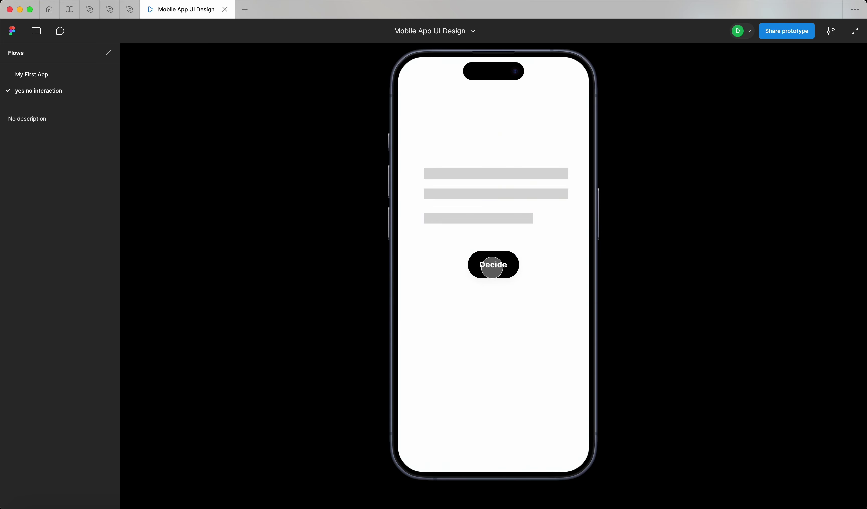
left_click(494, 265)
left_click_drag(552, 337, 554, 291)
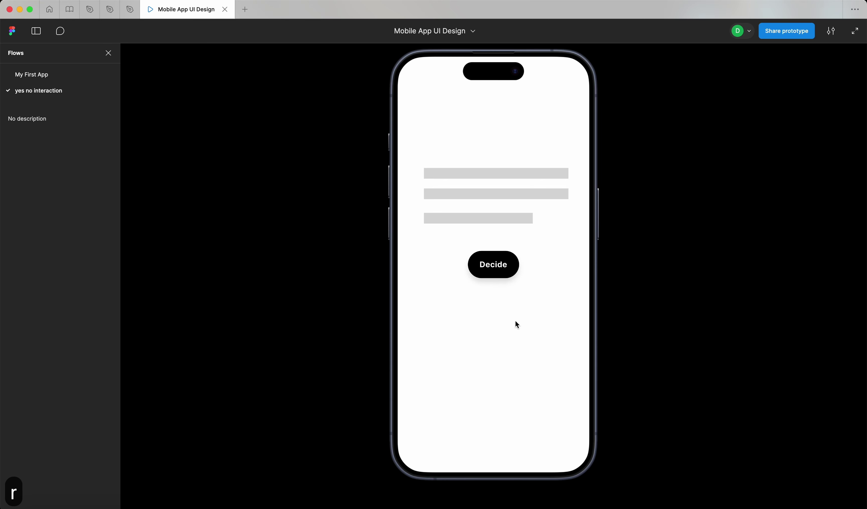
left_click_drag(515, 321, 532, 295)
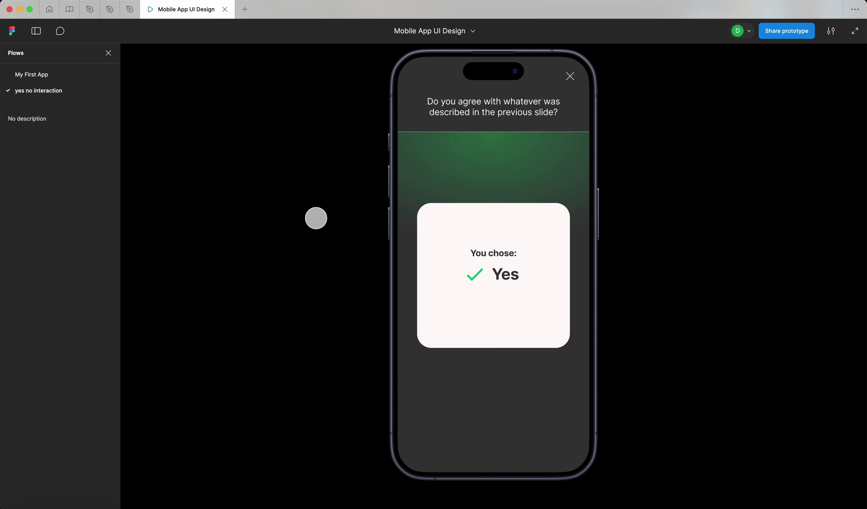
Set the duration of the yes 01 to yes 02 transition to 150 ms and replay the flow by choosing Yes
left_click(107, 15)
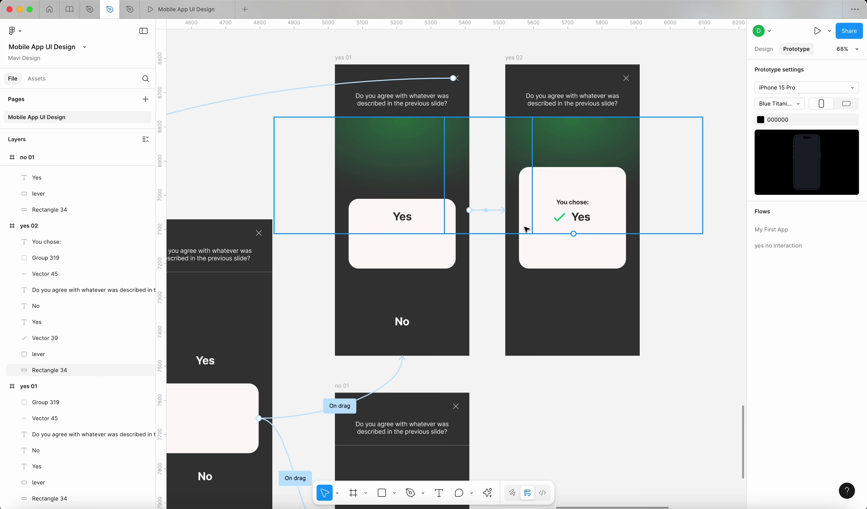
left_click(486, 210)
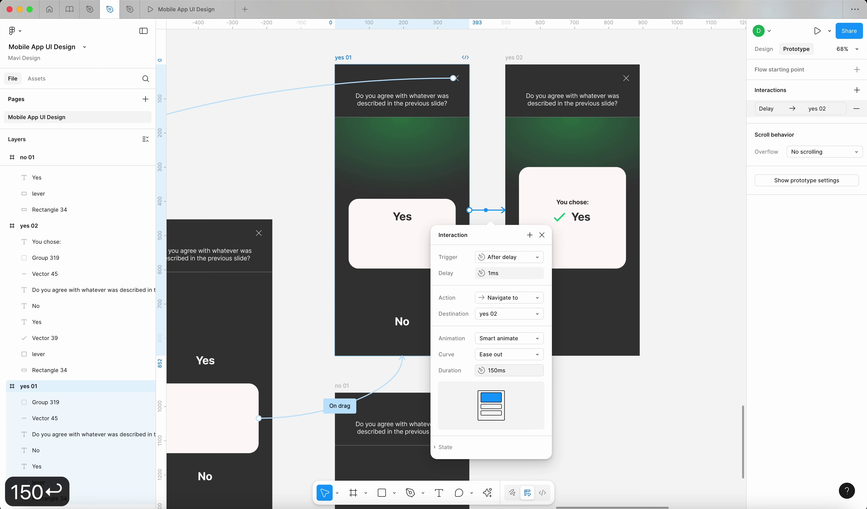
left_click(189, 10)
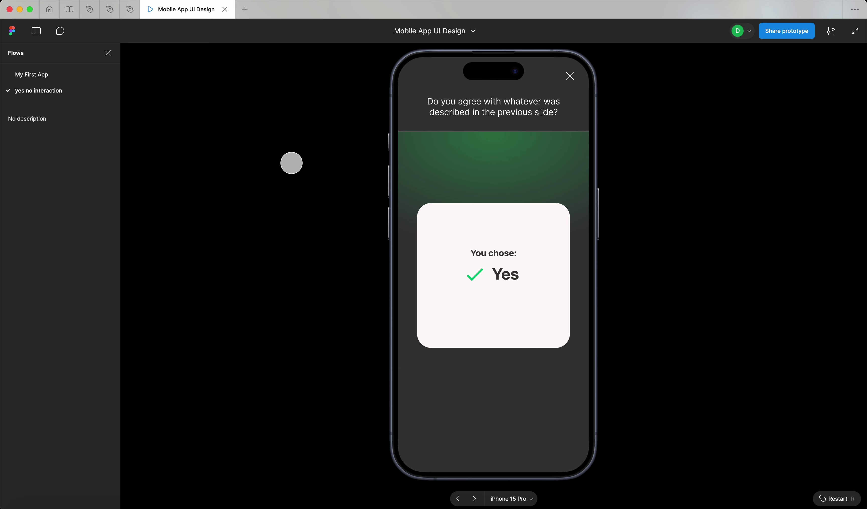
key("r")
left_click(496, 270)
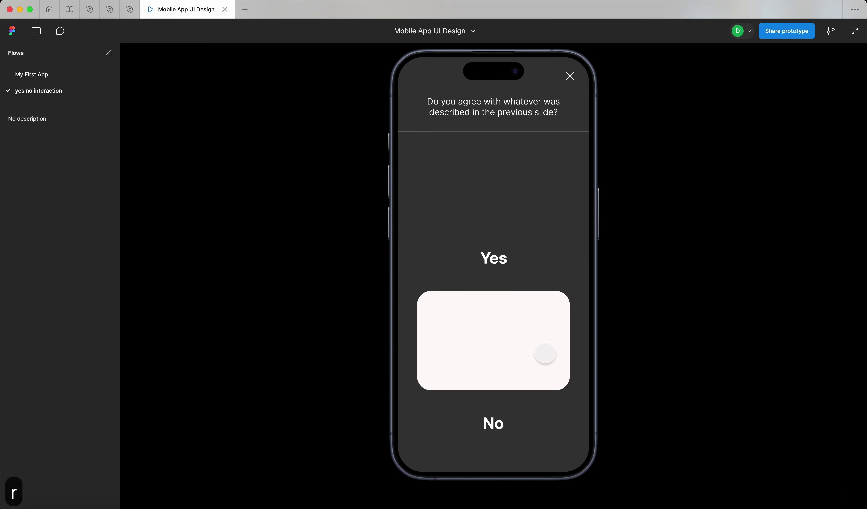
left_click_drag(546, 354, 547, 300)
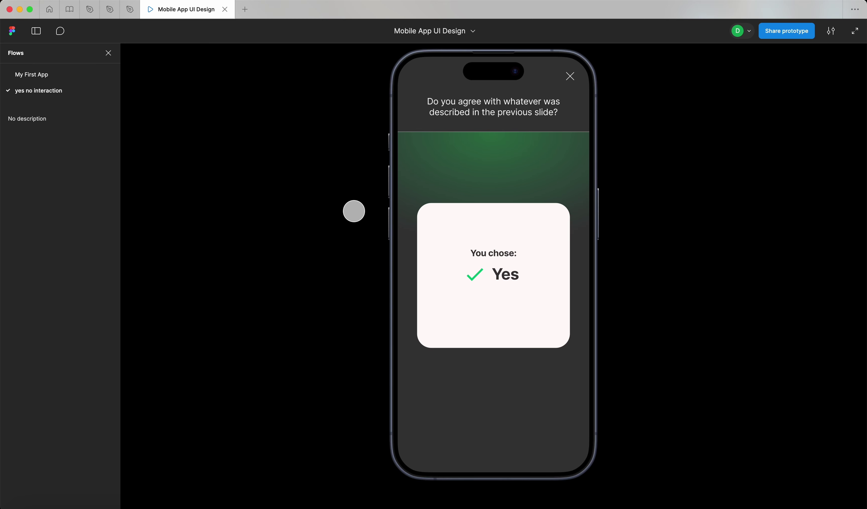
left_click(127, 16)
left_click(115, 15)
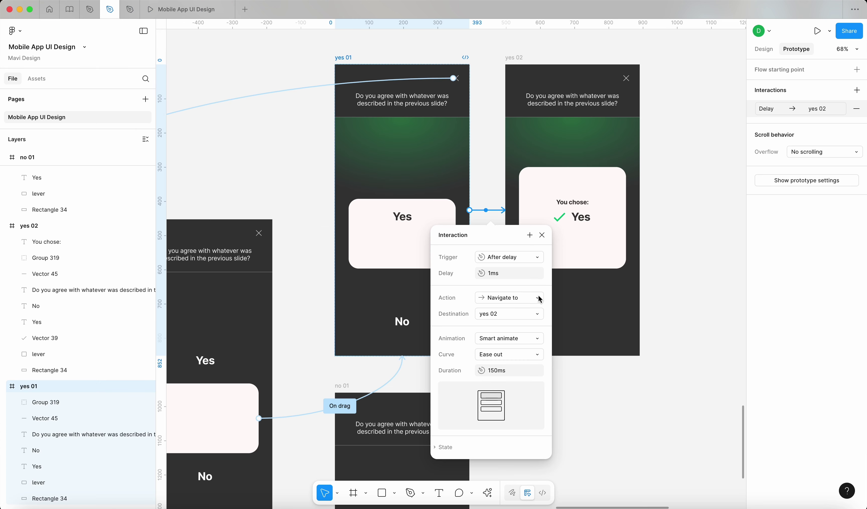
left_click(541, 236)
left_click(702, 255)
Duplicate the no 01 frame beside itself, directly below yes 02, and rename the copy no 02
left_click_drag(703, 254, 561, 225)
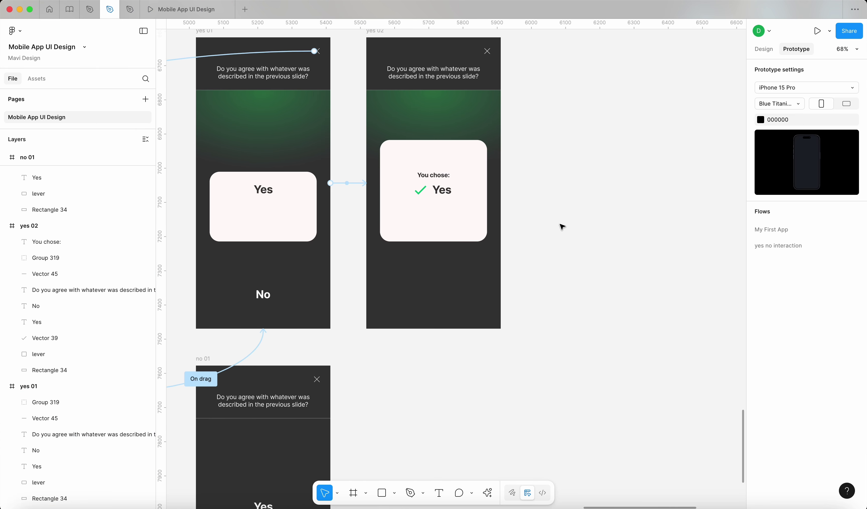
scroll(561, 225, "down", 5)
scroll(425, 254, "up", 5)
left_click(328, 231)
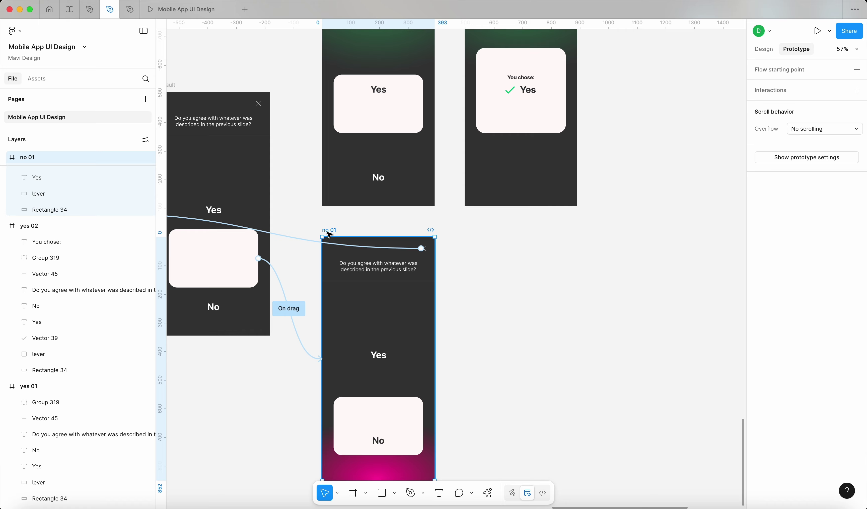
left_click(764, 49)
scroll(664, 186, "up", 5)
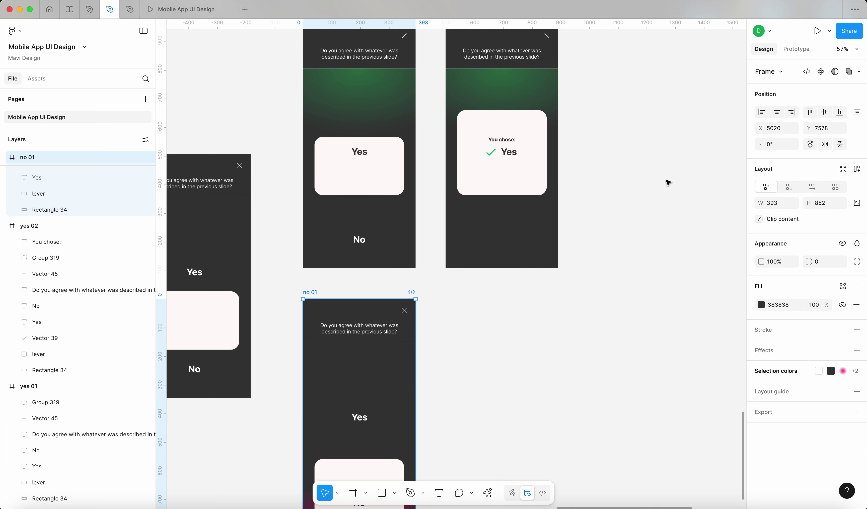
scroll(642, 206, "down", 4)
scroll(426, 327, "down", 2)
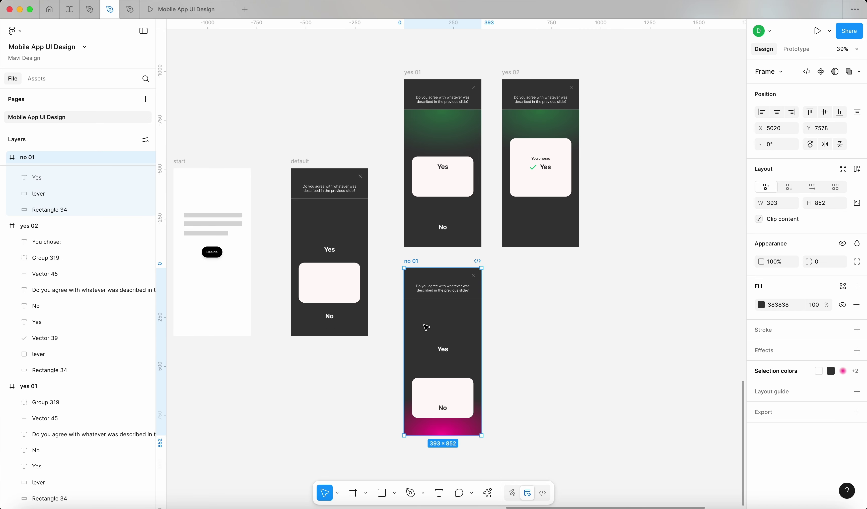
scroll(453, 254, "up", 5)
scroll(453, 253, "down", 5)
scroll(454, 253, "up", 3)
scroll(451, 257, "down", 4)
left_click_drag(395, 309, 469, 307)
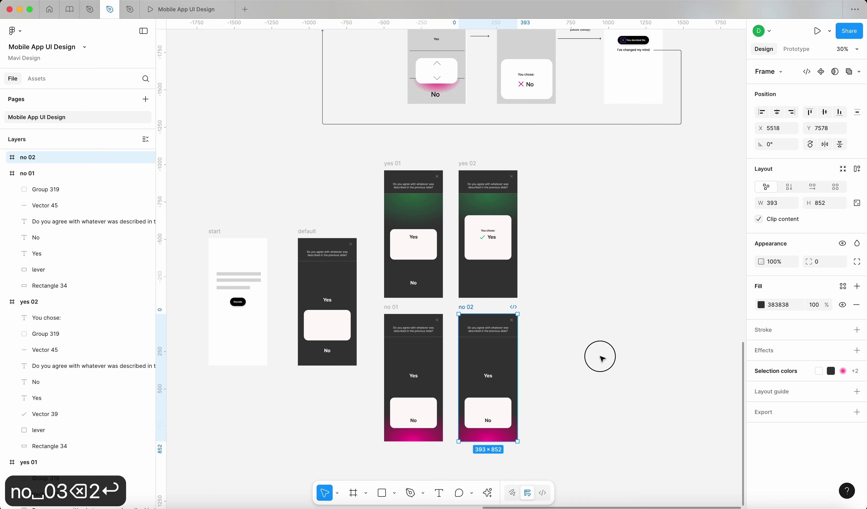
left_click(601, 358)
Move the Yes label in no 02 up to Y 353 and set its opacity to 0%
scroll(489, 360, "up", 3)
scroll(459, 285, "down", 3)
left_click(462, 270)
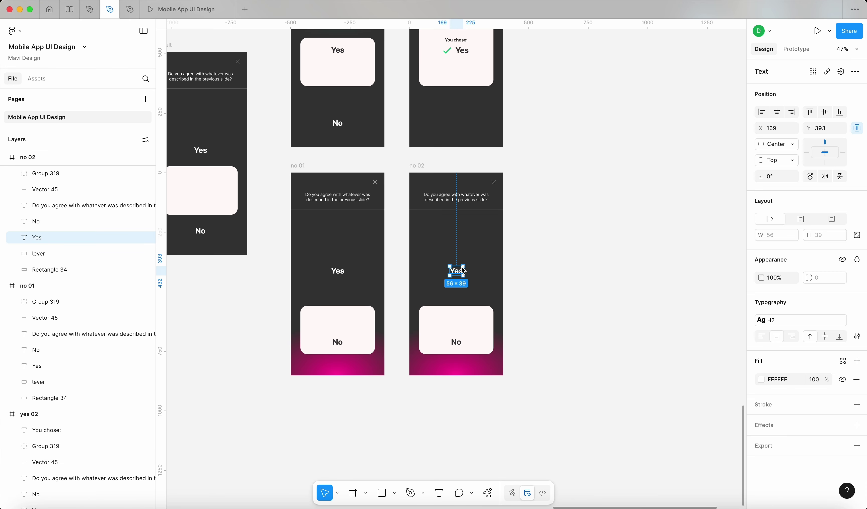
scroll(462, 270, "up", 3)
key("shift+Up")
key("shift+Up")
key("shift+Up")
key("shift+Up")
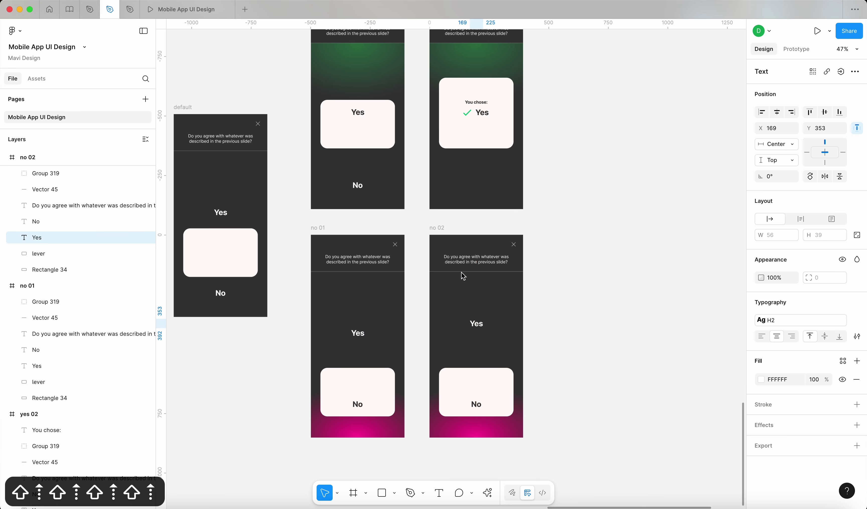
type("0")
key("Return")
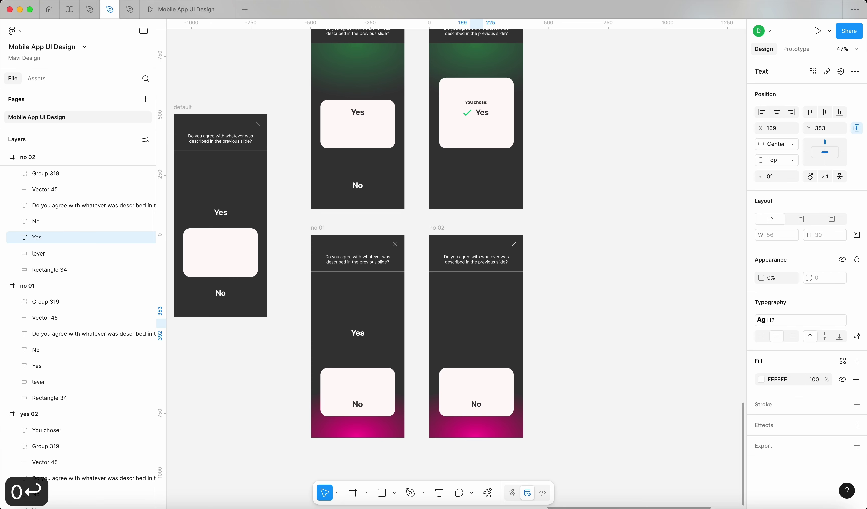
Extend the white card in no 02 downward to a height of 266 and move the No label down to Y 720
left_click(490, 391)
scroll(488, 392, "up", 5)
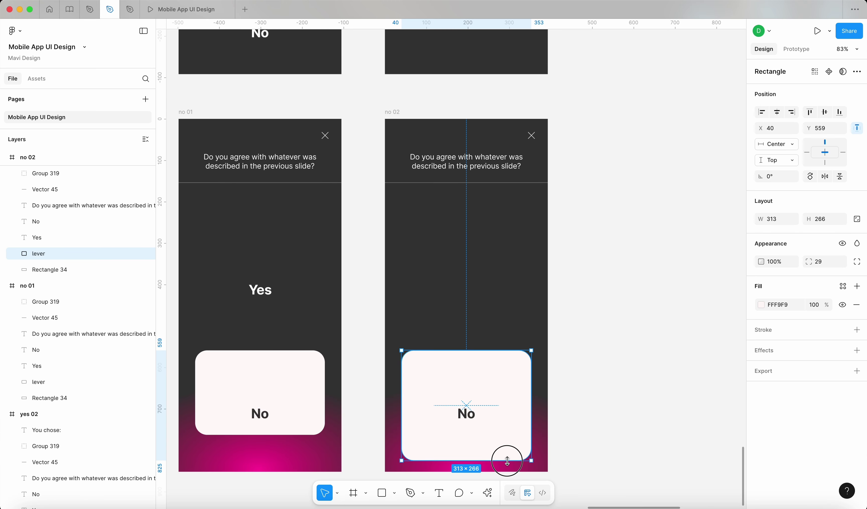
left_click_drag(507, 461, 510, 460)
scroll(509, 460, "down", 5)
scroll(495, 453, "up", 5)
left_click(486, 432)
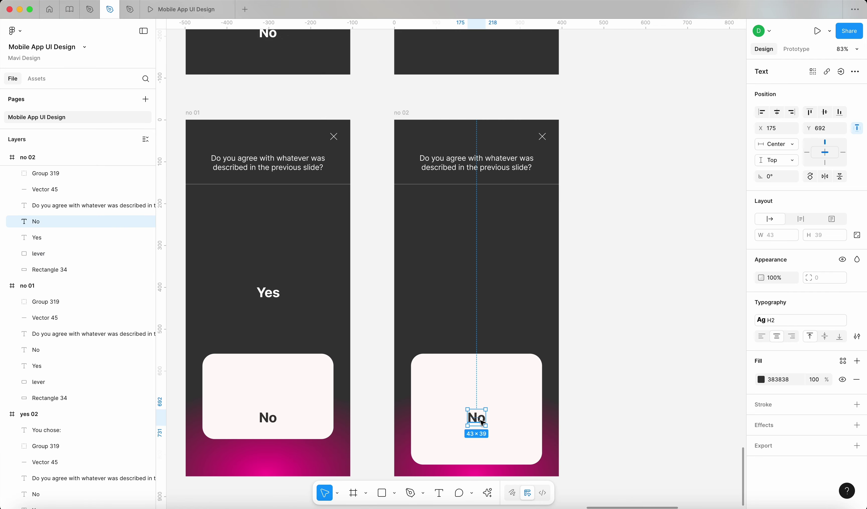
left_click_drag(481, 422, 481, 434)
Group the two pink lines of the cross in the wireframe no 3 screen and copy the group
scroll(503, 414, "down", 8)
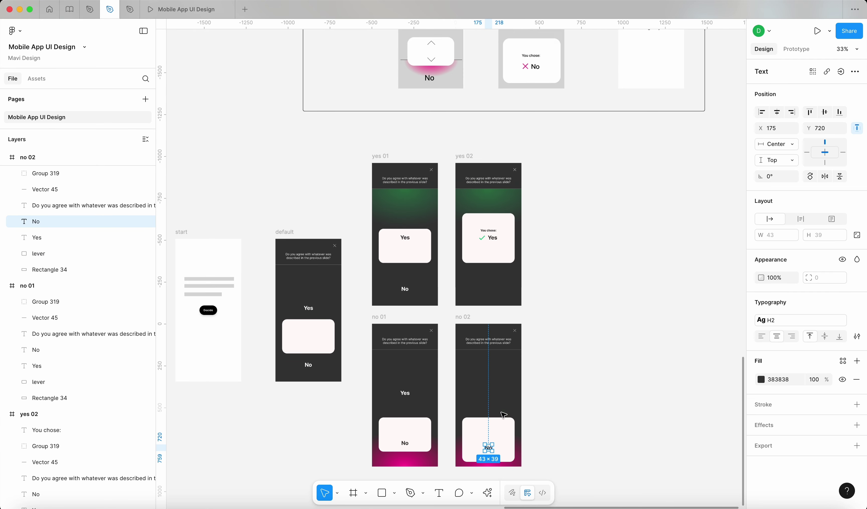
scroll(499, 367, "up", 7)
left_click(523, 318)
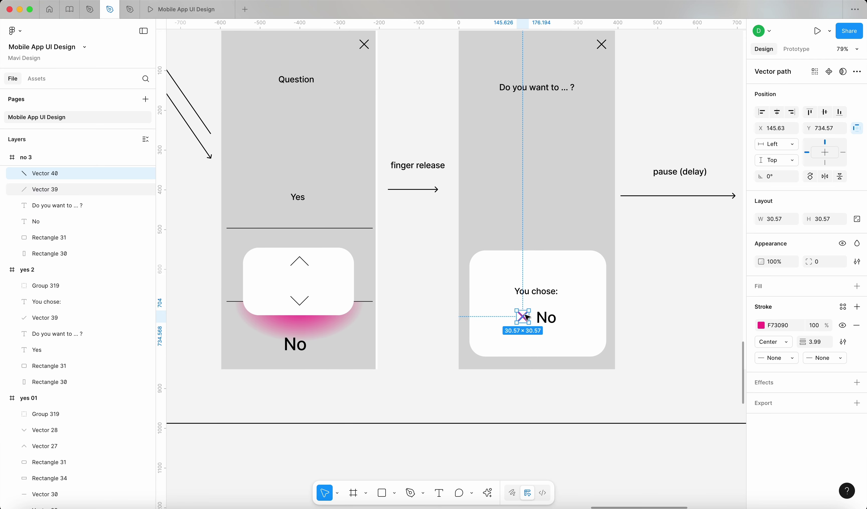
scroll(524, 323, "up", 8)
left_click(534, 310, "shift")
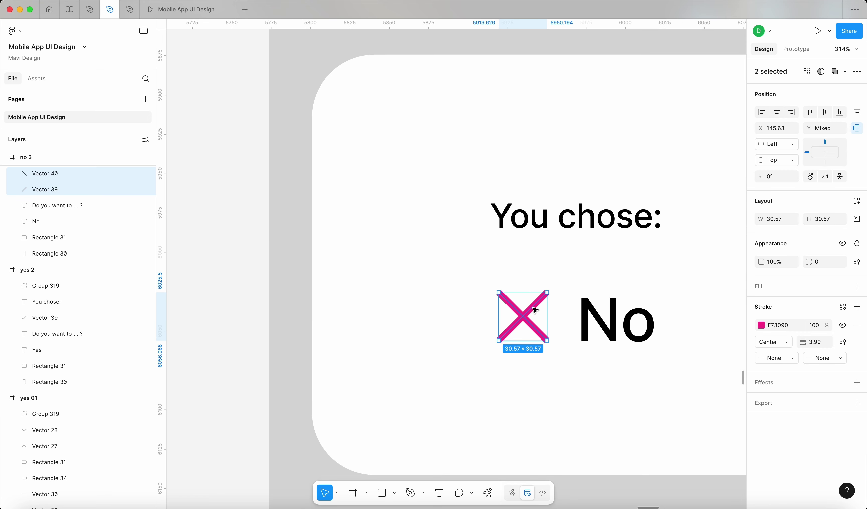
key("super+g")
key("super+c")
Paste the pink cross onto the white card in no 02
scroll(534, 310, "down", 15)
scroll(517, 349, "down", 5)
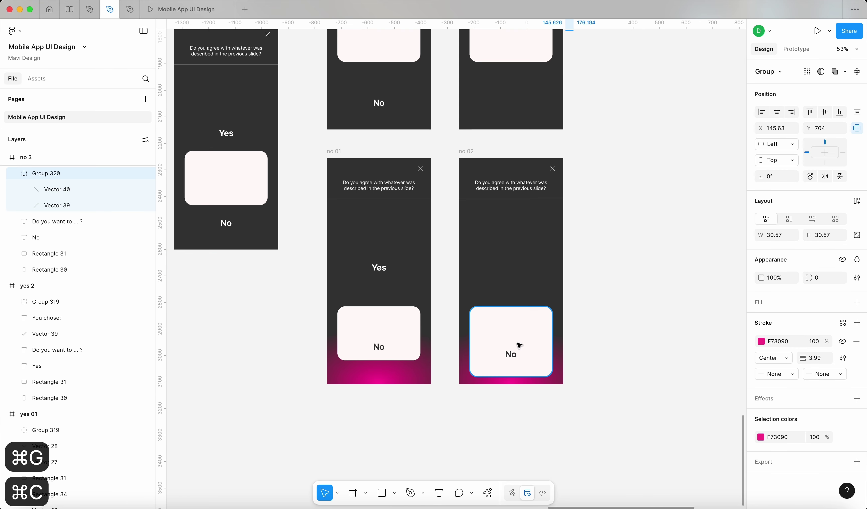
scroll(517, 353, "up", 3)
left_click(516, 359)
scroll(517, 359, "up", 6)
key("super+v")
Arrange the cross on the left of the No label, level with it, and centre the pair on the card
left_click_drag(487, 320, 472, 337)
left_click_drag(466, 344, 511, 350)
left_click(498, 350, "shift")
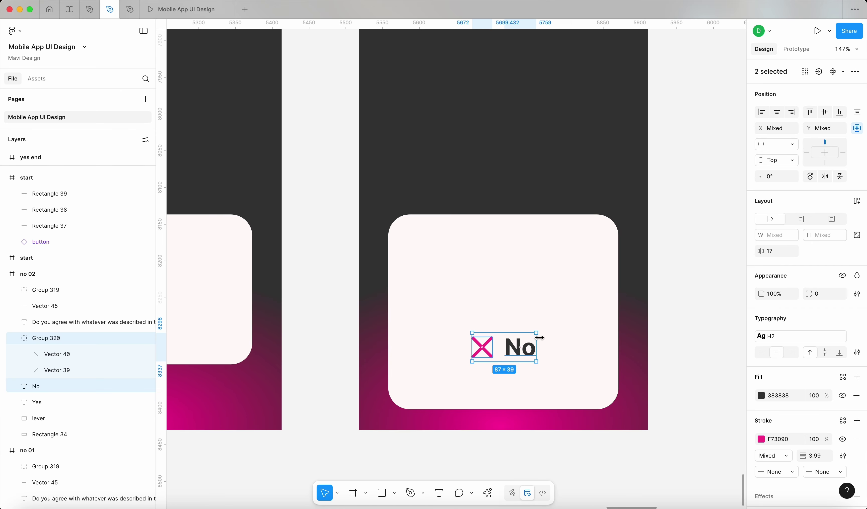
scroll(551, 162, "up", 2)
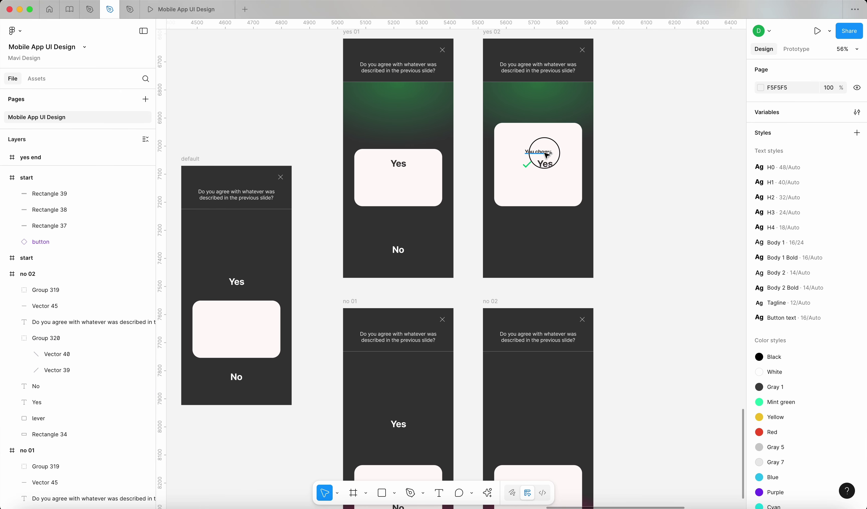
Duplicate the "You chose:" text from yes 02 onto the no 02 card, above the cross and No label
left_click_drag(544, 152, 553, 348)
left_click(634, 366)
scroll(577, 374, "up", 5)
left_click(520, 353)
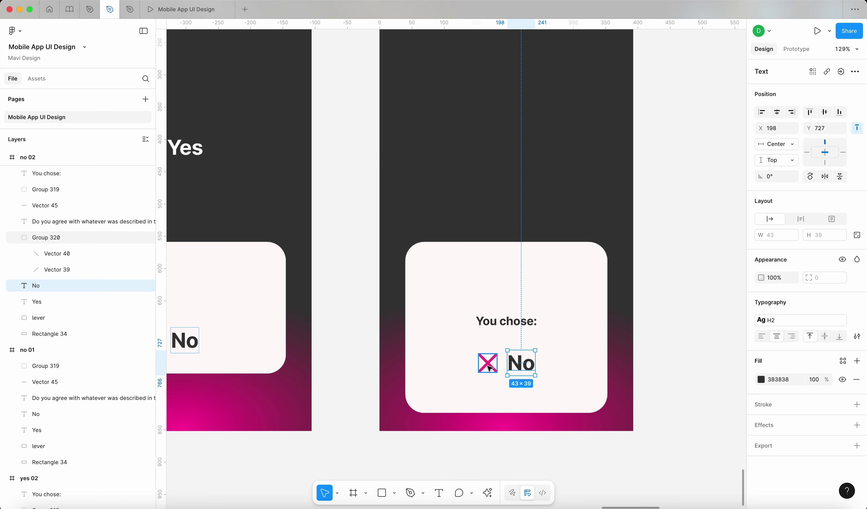
left_click(486, 353, "shift")
scroll(664, 341, "down", 5)
left_click(676, 340)
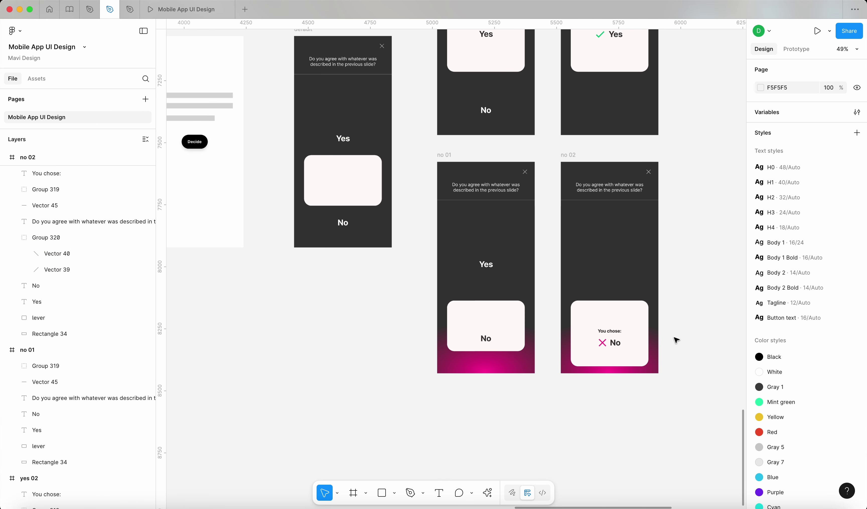
Add a prototype connection from the no 01 frame to no 02 with a Smart animate transition
left_click(468, 156)
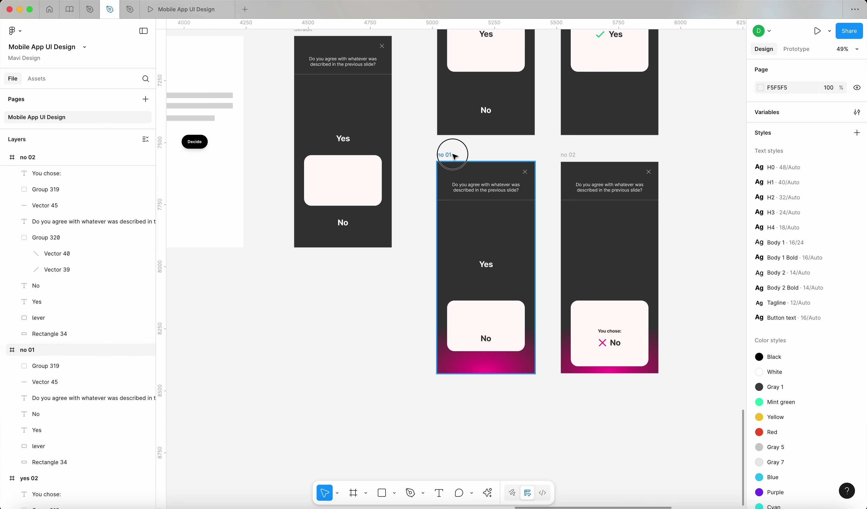
left_click(797, 49)
scroll(545, 250, "up", 4)
left_click(528, 281)
scroll(514, 271, "down", 3)
scroll(515, 271, "right", 3)
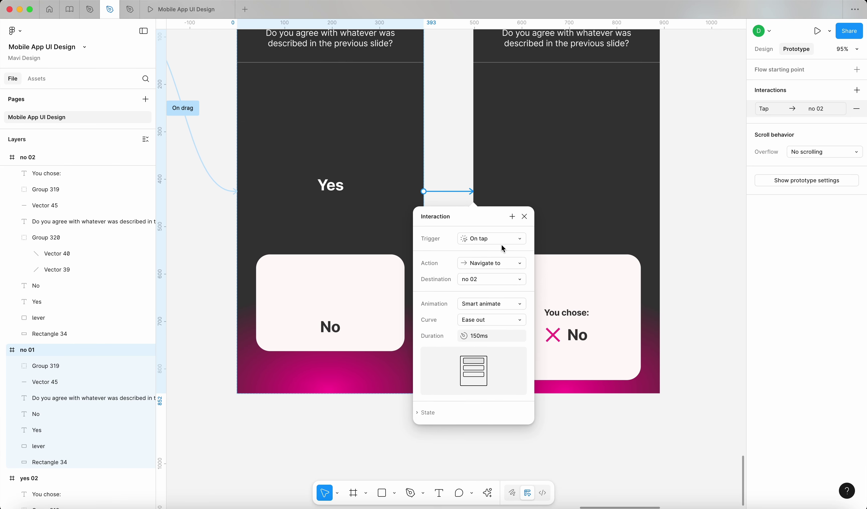
Set the no 01 to no 02 interaction to trigger After delay with a 1 ms delay
left_click(504, 240)
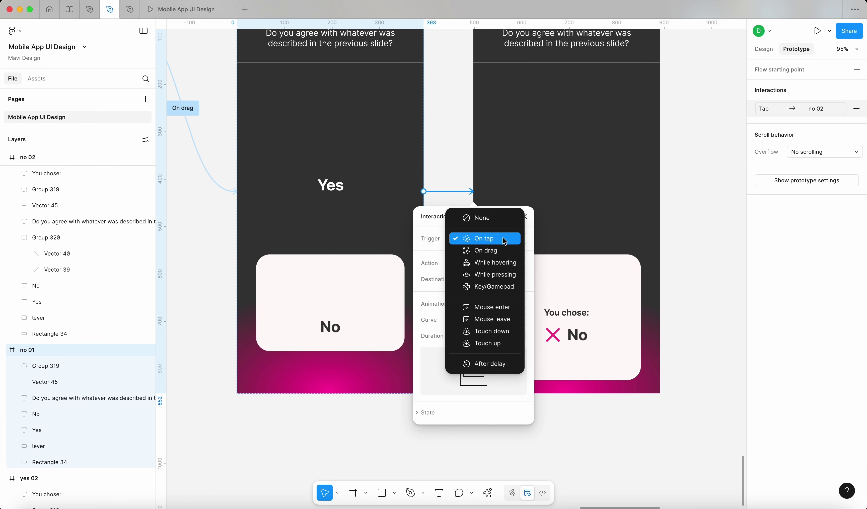
left_click(495, 363)
type("1ms")
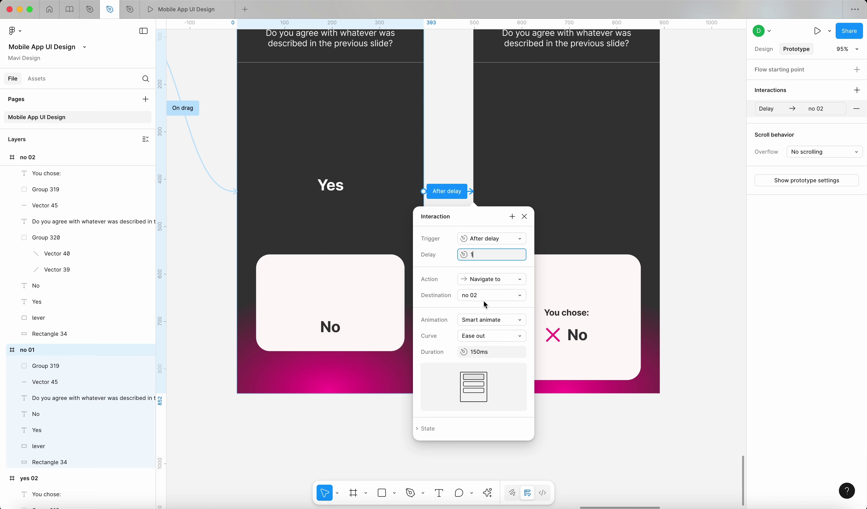
left_click(524, 217)
left_click(446, 145)
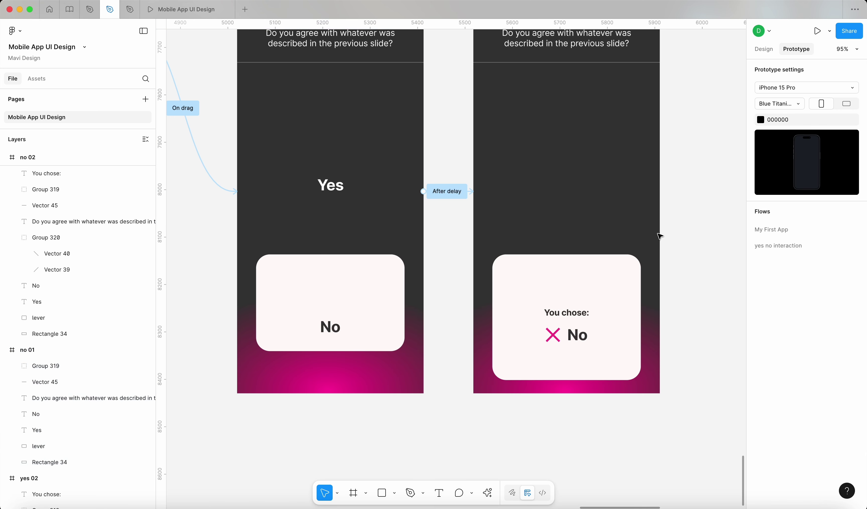
Enlarge the green gradient rectangle in yes 02 to about 1671 × 755 and the pink one in no 02 to about 1618 × 732
left_click(652, 337)
left_click(765, 50)
scroll(587, 185, "down", 2)
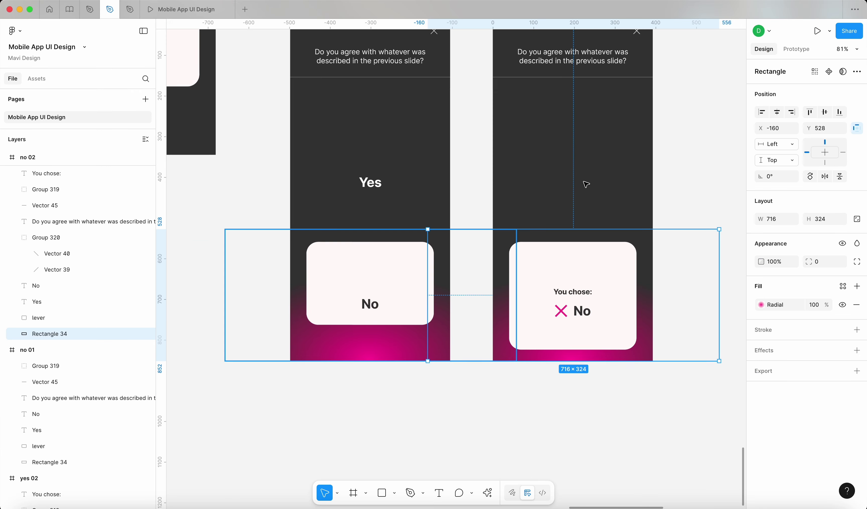
scroll(587, 184, "up", 5)
scroll(573, 136, "down", 3)
left_click(552, 112)
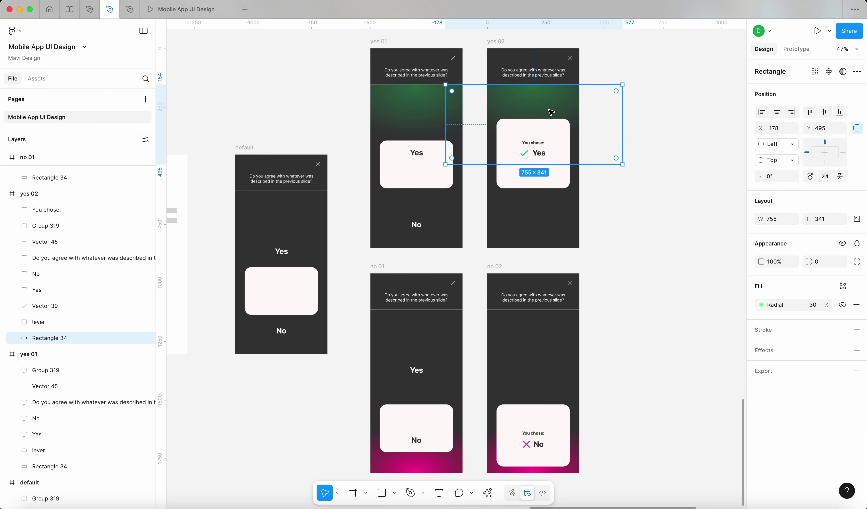
left_click_drag(538, 165, 563, 262)
left_click(579, 454)
left_click_drag(560, 398, 575, 301)
Set the fill opacity of the green gradient rectangle in yes 02 to 50%
left_click(563, 111)
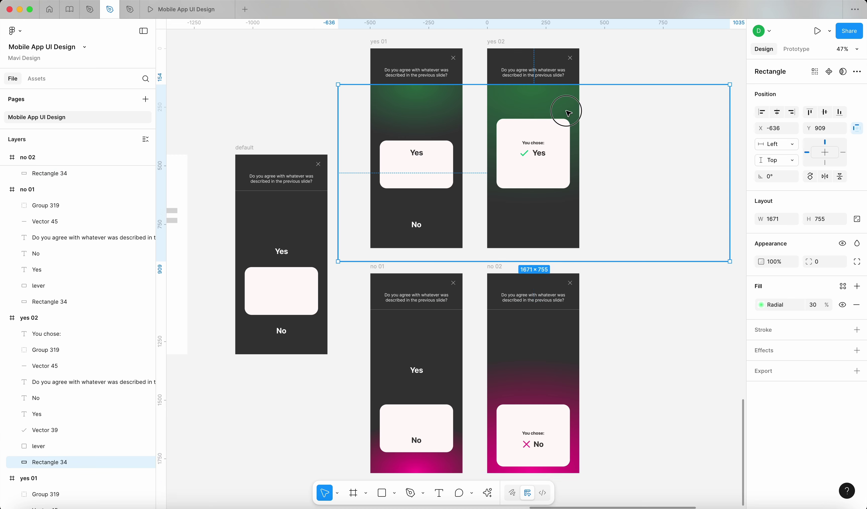
key("shift+Up")
key("shift+Up")
key("shift+Up")
key("shift+Down")
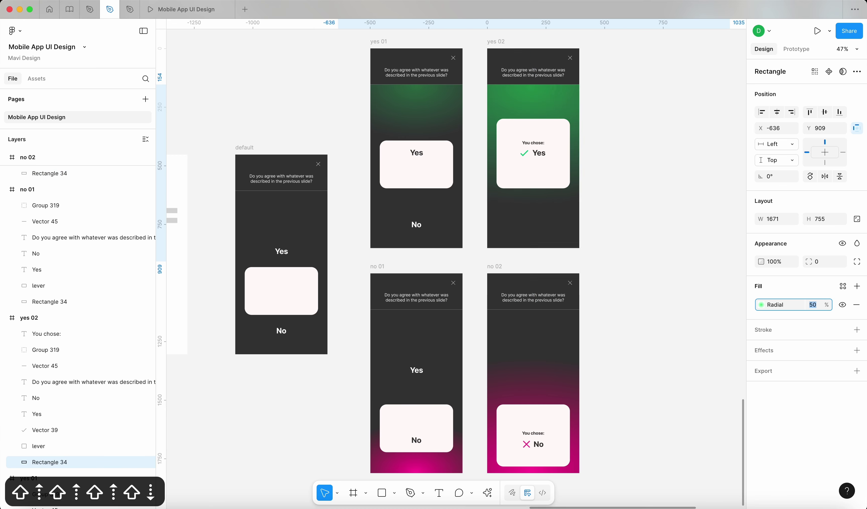
left_click(642, 304)
Set the fill opacity of the pink gradient rectangle in no 01 to 50%
left_click(572, 401)
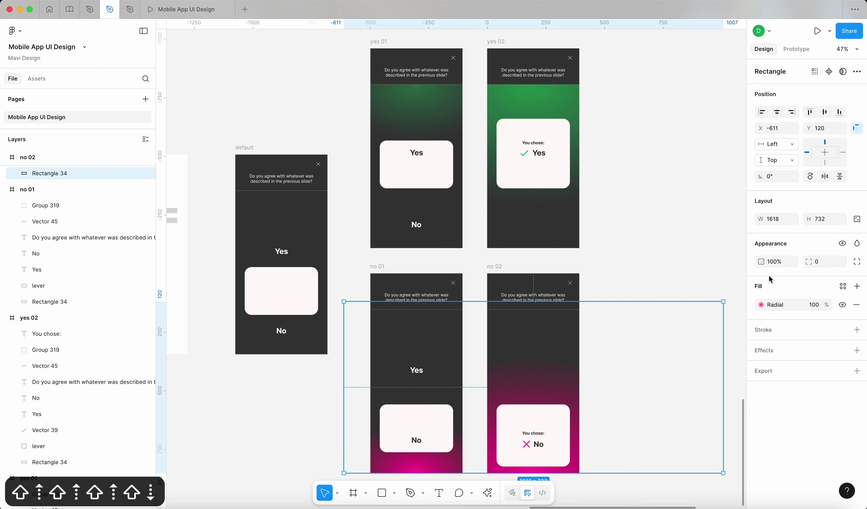
left_click(437, 464)
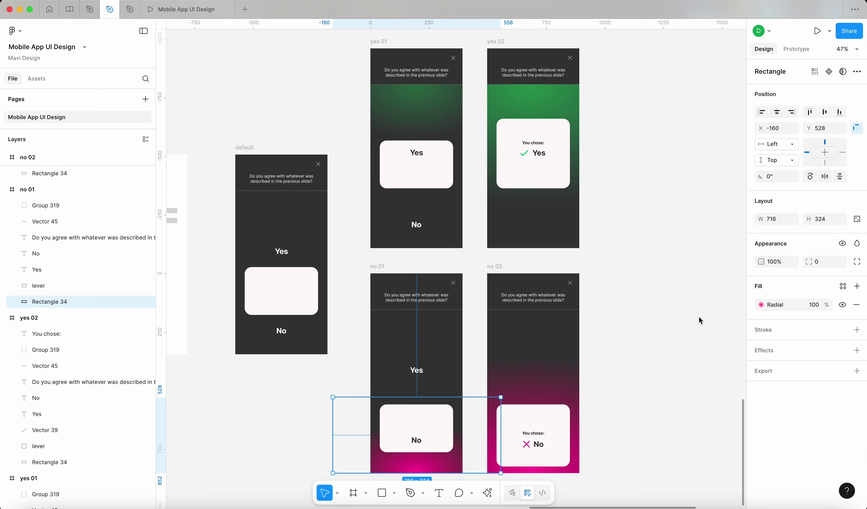
key("shift+Down")
key("shift+Down")
key("shift+Down")
key("shift+Down")
key("shift+Down")
key("shift+Down")
key("shift+Up")
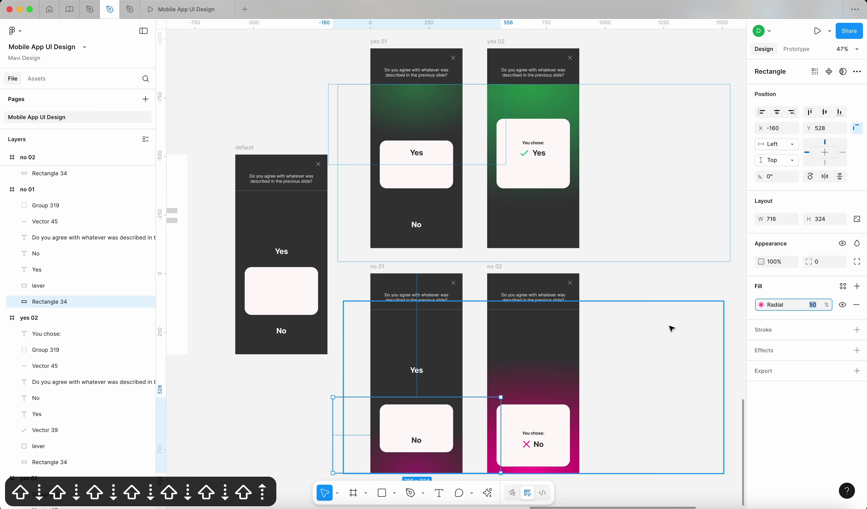
left_click(654, 330)
scroll(655, 331, "down", 3)
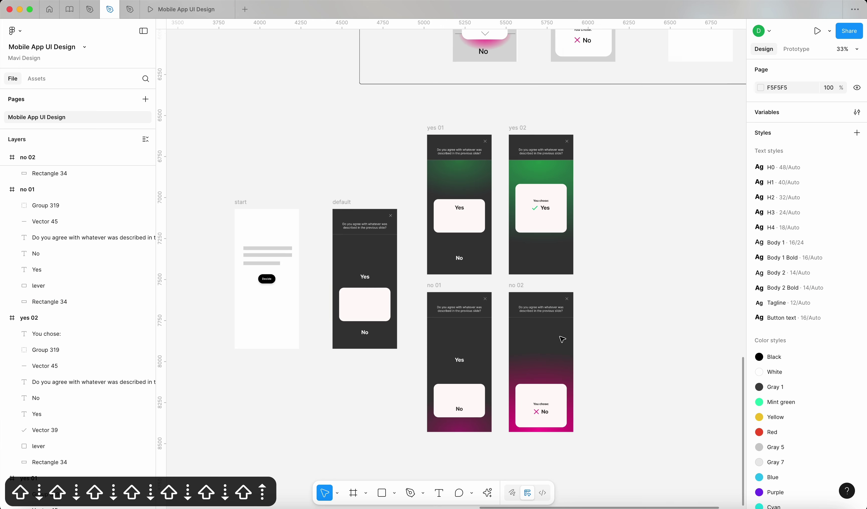
Switch to the prototype preview and test the Yes answer twice by restarting, choosing Decide and sliding the card up
left_click(206, 14)
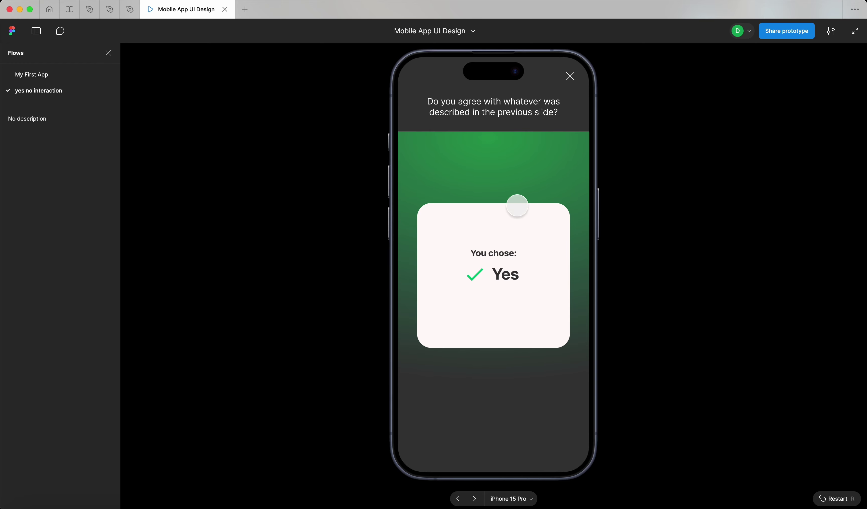
key("r")
left_click(502, 266)
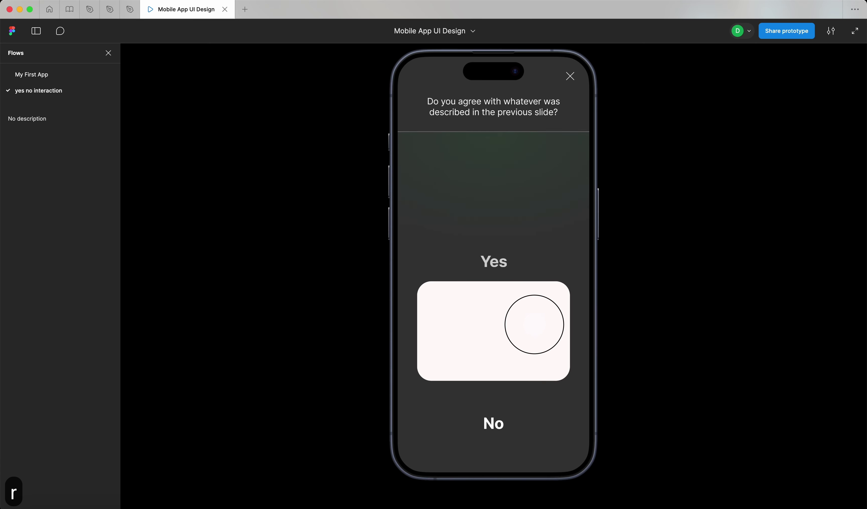
left_click_drag(534, 325, 537, 300)
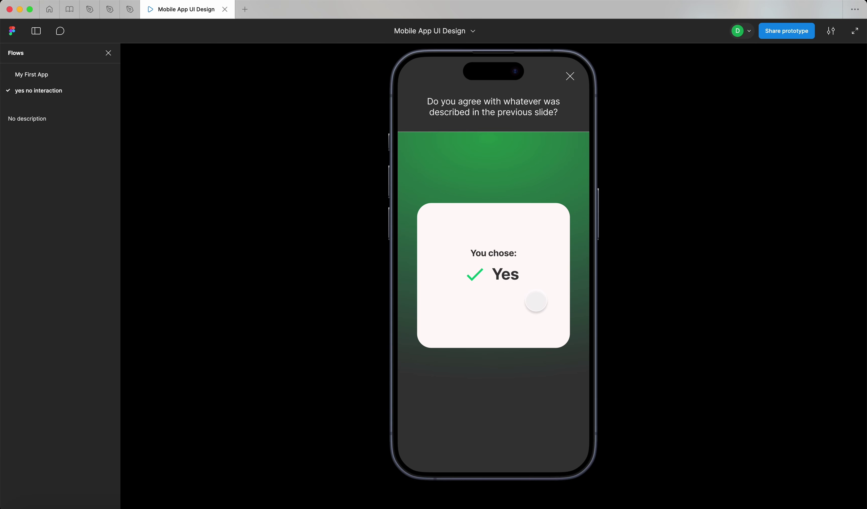
key("r")
left_click(506, 276)
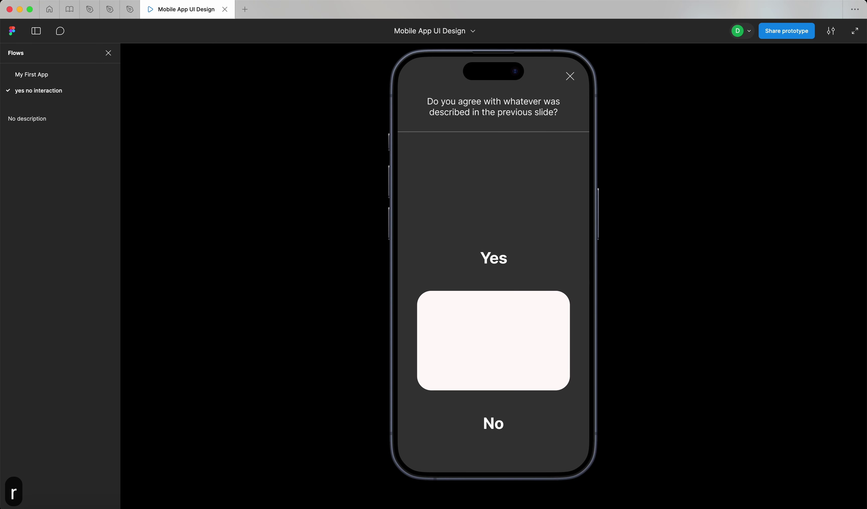
left_click_drag(527, 326, 533, 282)
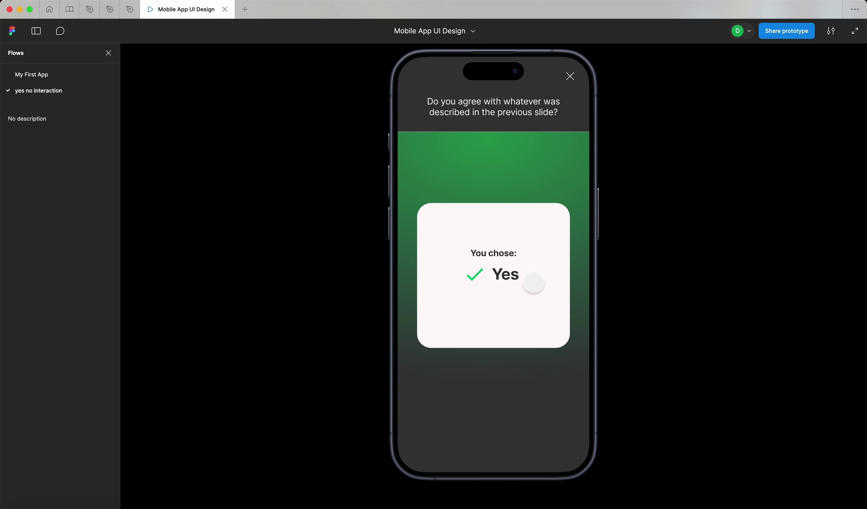
Restart the preview and test the No answer by choosing Decide and sliding the card down
key("r")
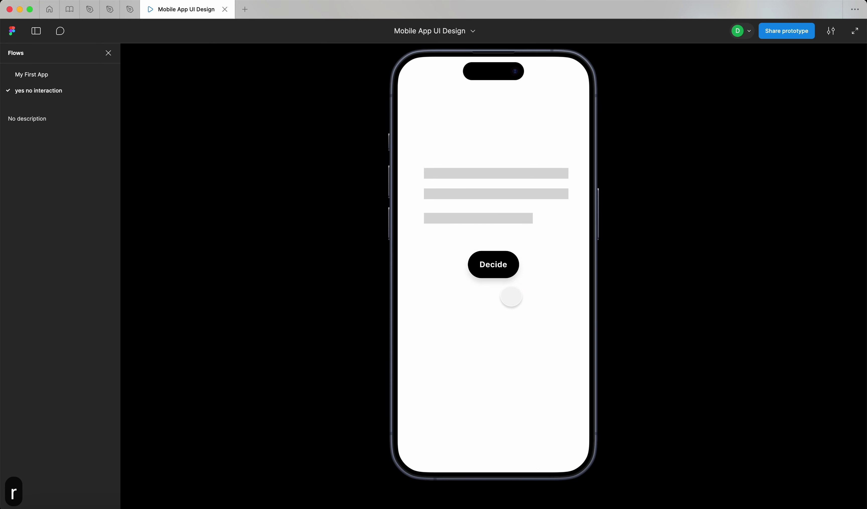
left_click(507, 269)
left_click_drag(534, 321, 524, 385)
key("r")
left_click(506, 273)
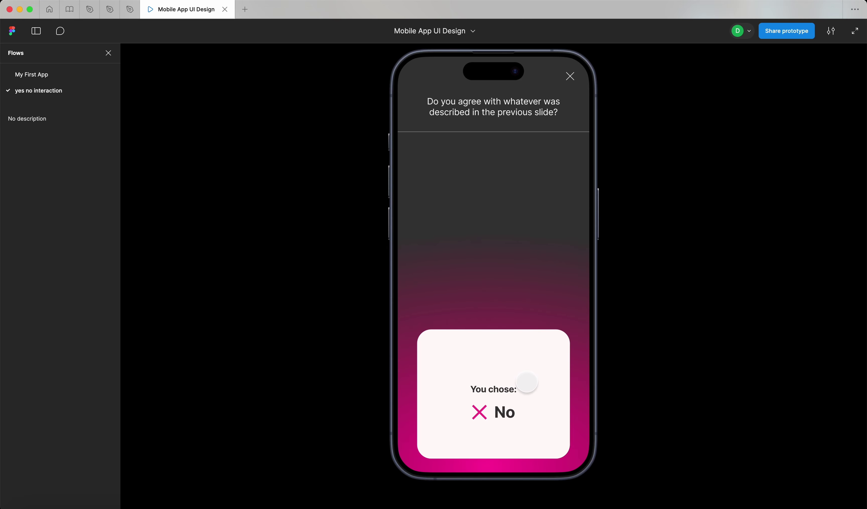
Run the prototype again for the Yes answer and then the No answer, restarting the flow each time
key("r")
left_click(489, 265)
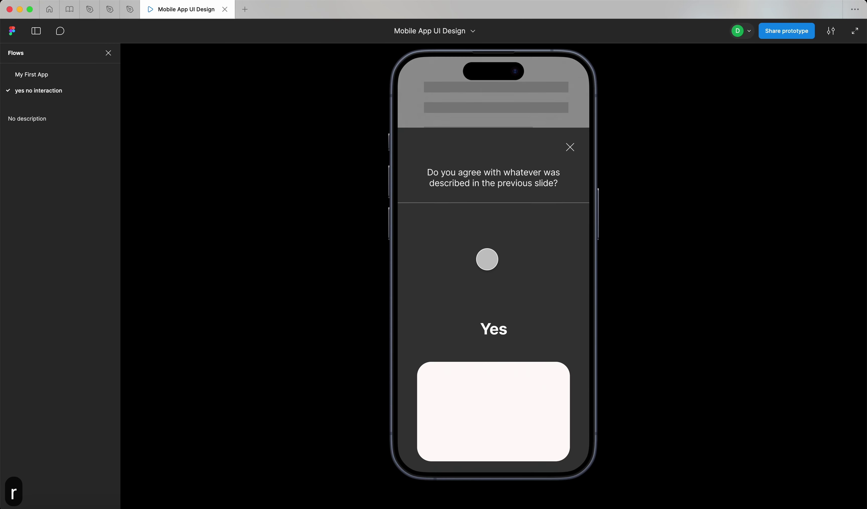
left_click_drag(503, 368, 505, 320)
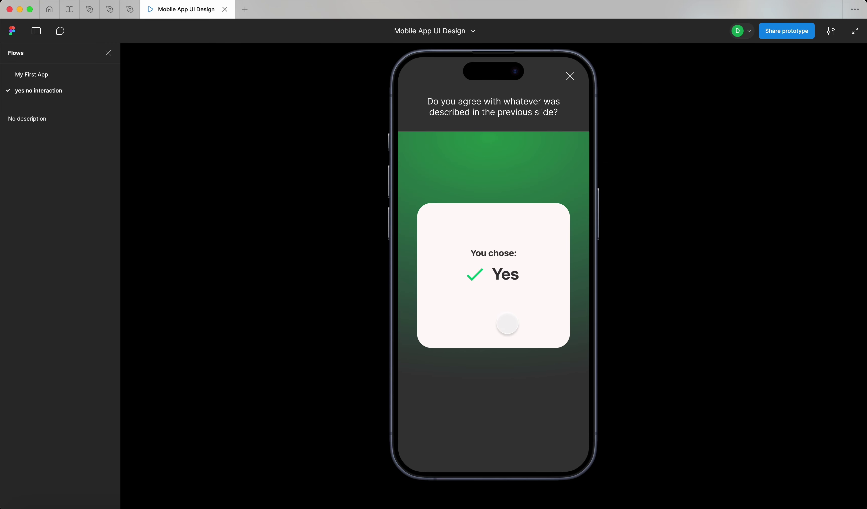
key("r")
left_click(498, 265)
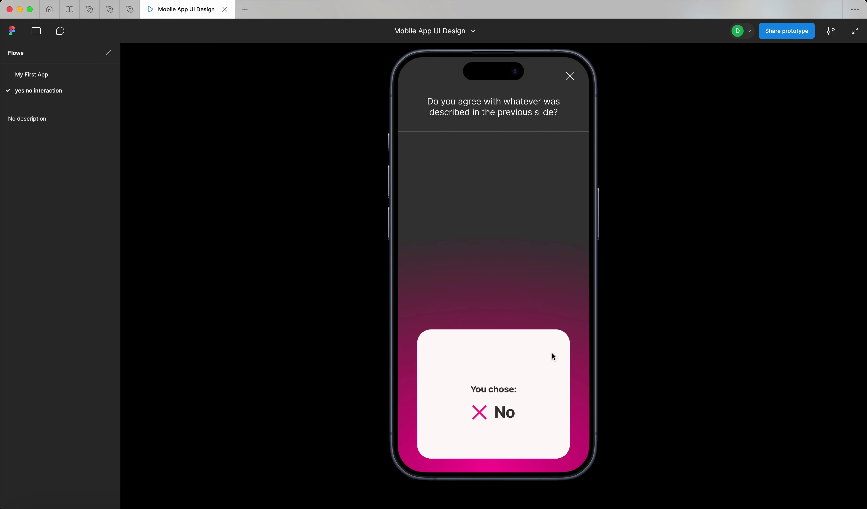
key("r")
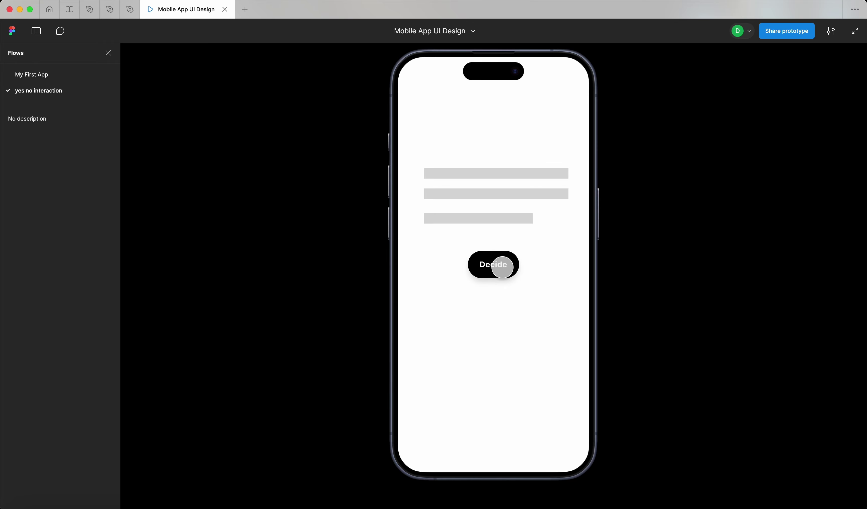
Test opening the question screen with Decide and closing it with the X without answering, three times
left_click(502, 267)
left_click(568, 79)
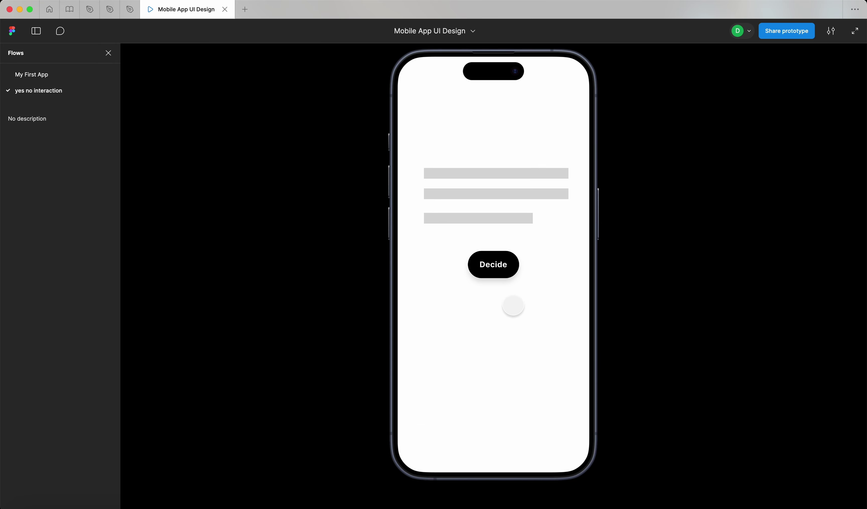
left_click(500, 268)
left_click(570, 76)
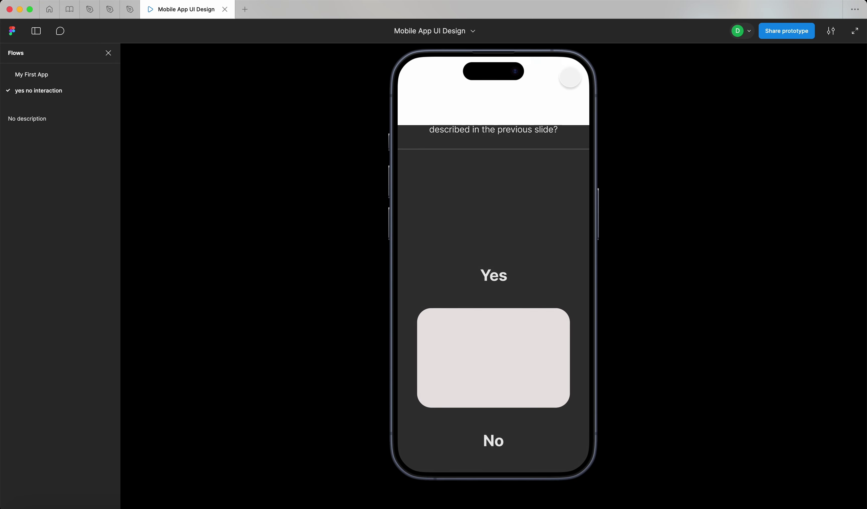
left_click(493, 269)
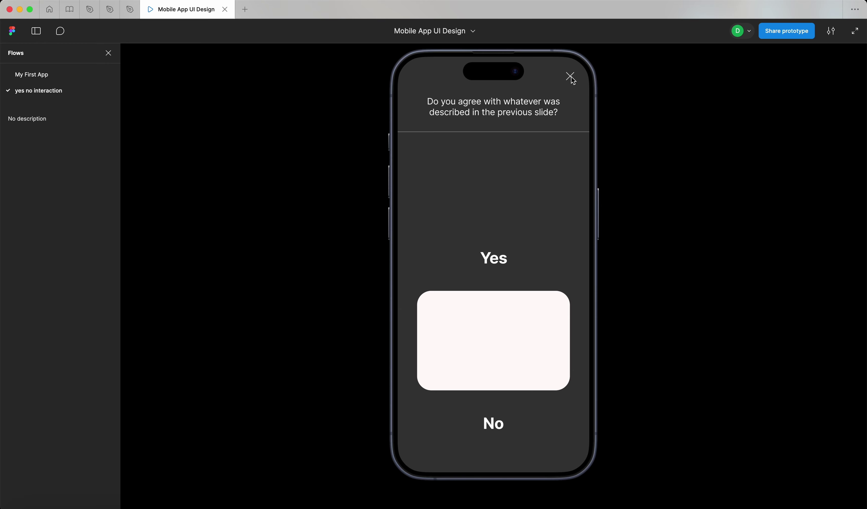
left_click(570, 77)
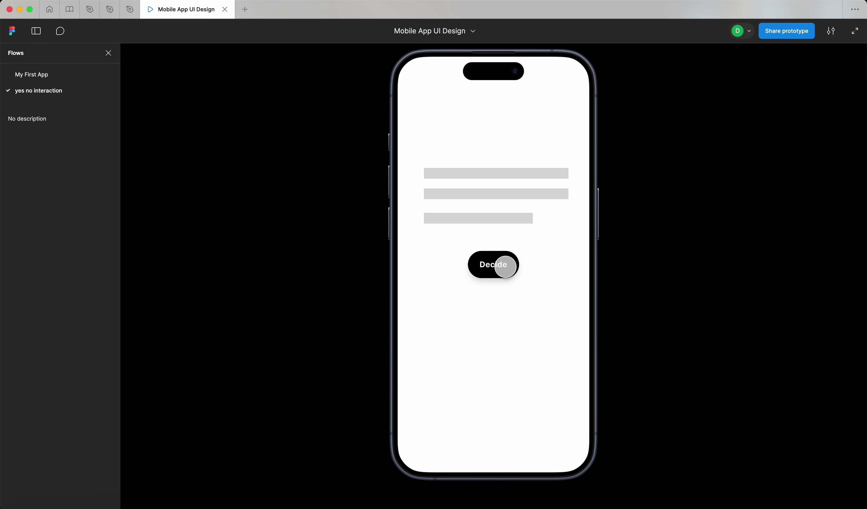
Test closing the Yes and No confirmation screens with the X after giving each answer in the preview
left_click(506, 267)
left_click_drag(507, 330, 513, 314)
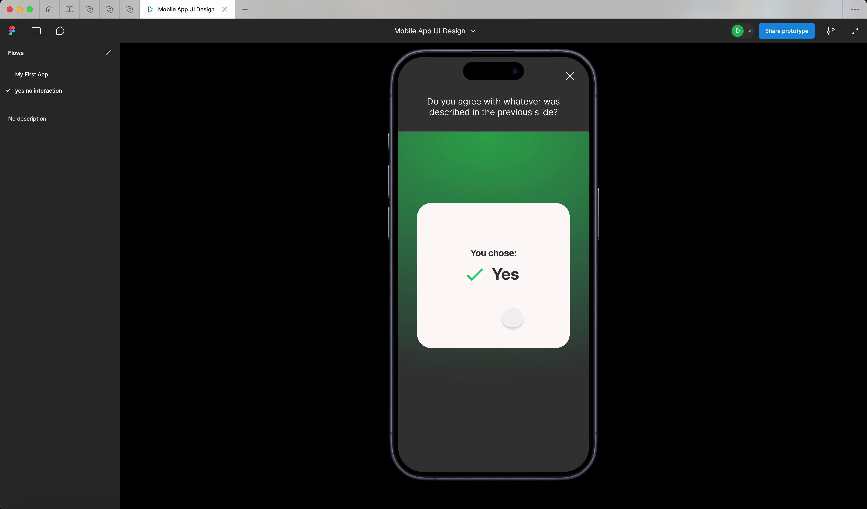
left_click(570, 79)
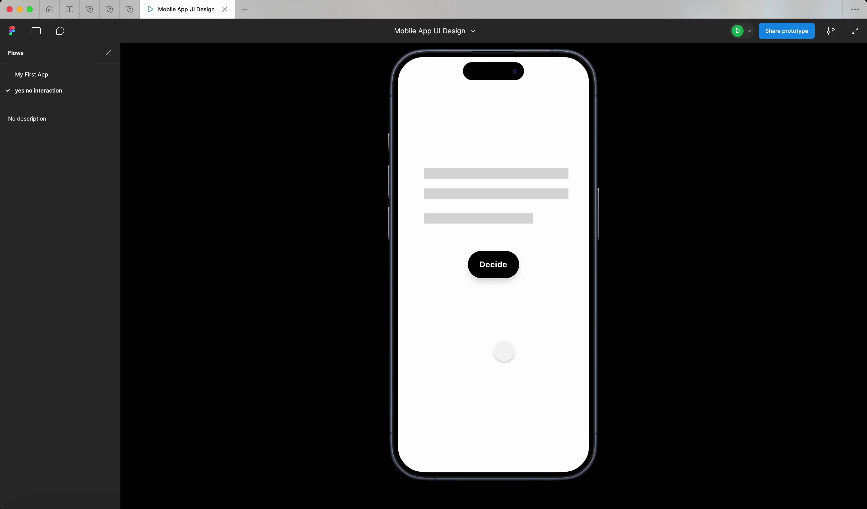
left_click(483, 263)
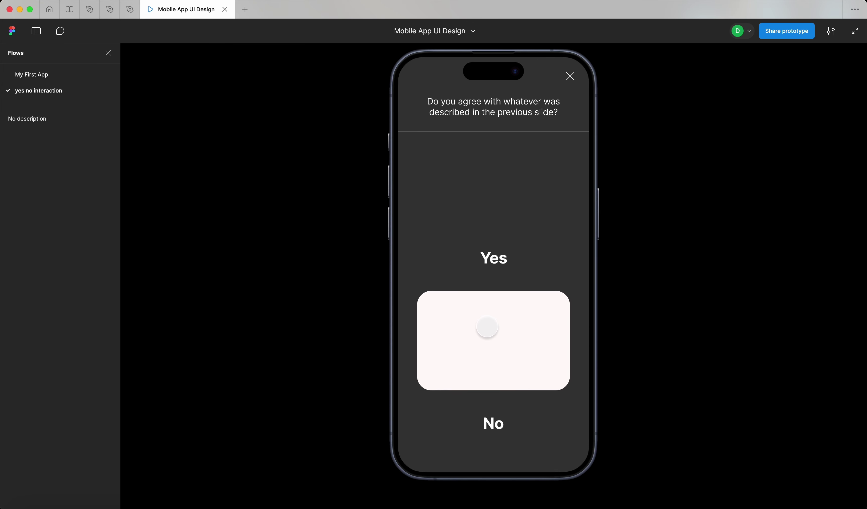
left_click_drag(485, 329, 543, 391)
left_click(562, 76)
left_click(503, 261)
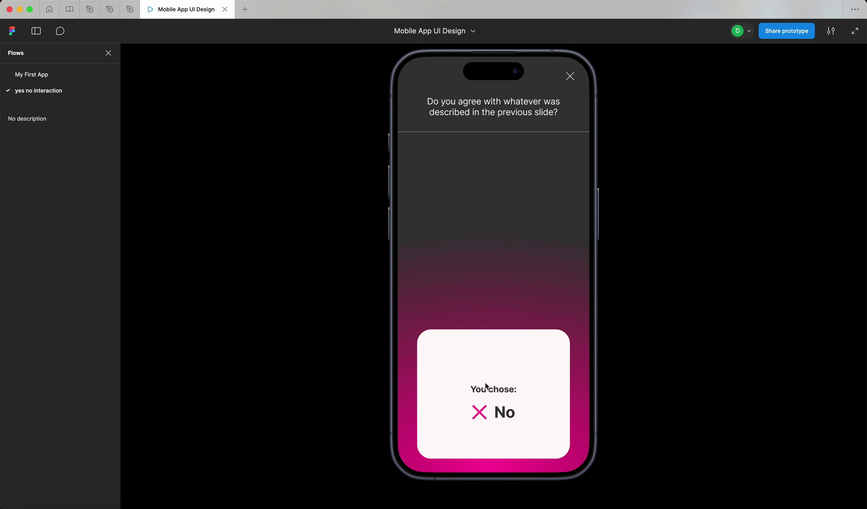
left_click(571, 78)
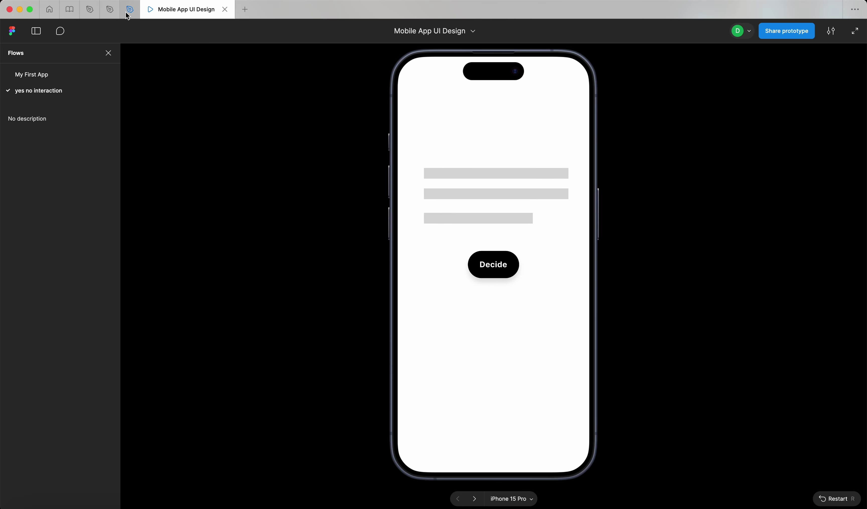
Return to the design file and place copies of the wireframe's end screen beside the yes 02 and no 02 screens
left_click(111, 14)
scroll(623, 285, "right", 3)
scroll(623, 285, "up", 2)
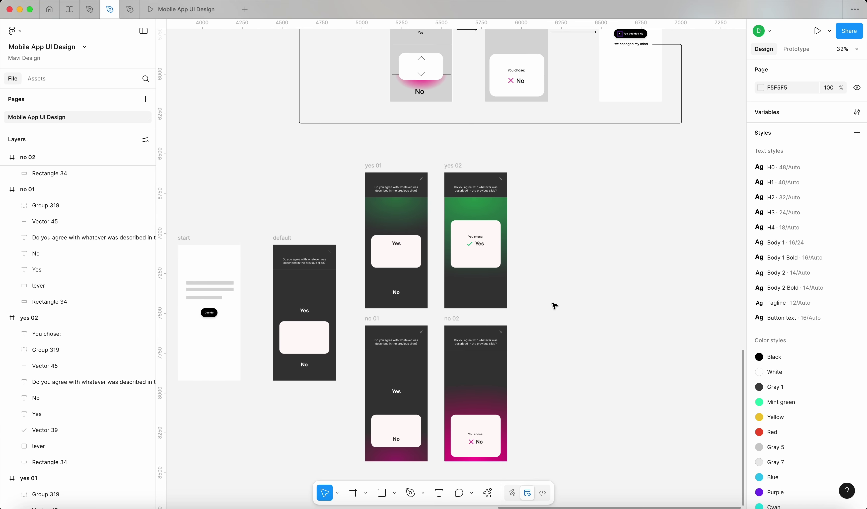
scroll(555, 305, "up", 2)
scroll(554, 305, "down", 3)
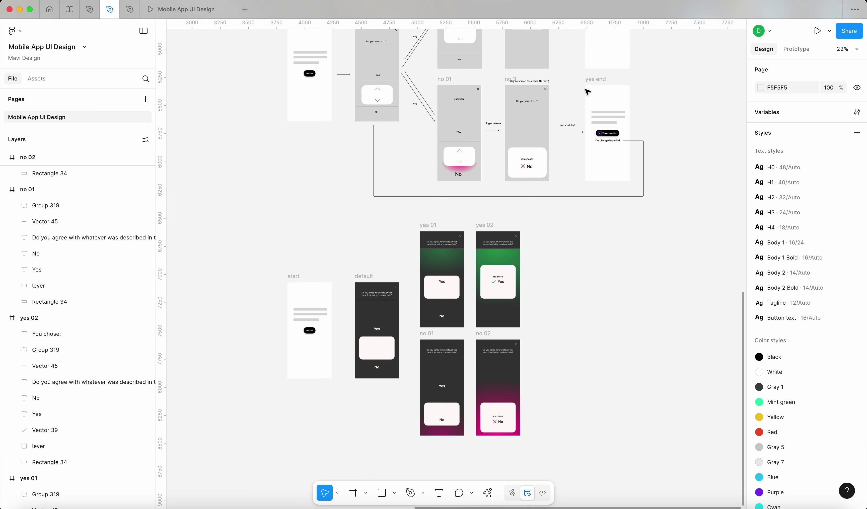
left_click(596, 85)
left_click_drag(596, 85, 564, 178)
scroll(567, 228, "down", 2)
Rename the copied end screen beside no 02 as "no end" and the one beside yes 02 as "yes end"
double_click(563, 286)
type("no end")
key("Return")
double_click(562, 177)
type("yes")
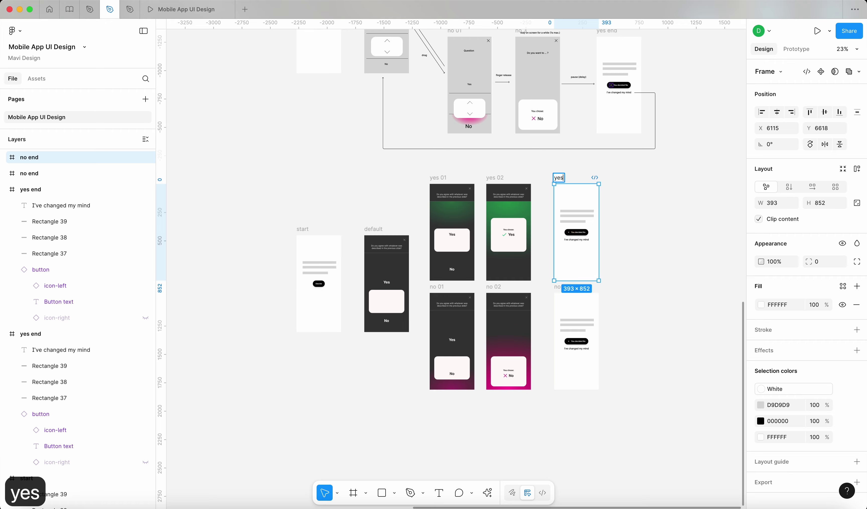
type(" end")
key("Return")
left_click(627, 199)
Copy the wireframe's "You decided Yes" button and select the "You decided No" button on the new yes end screen
scroll(627, 200, "up", 5)
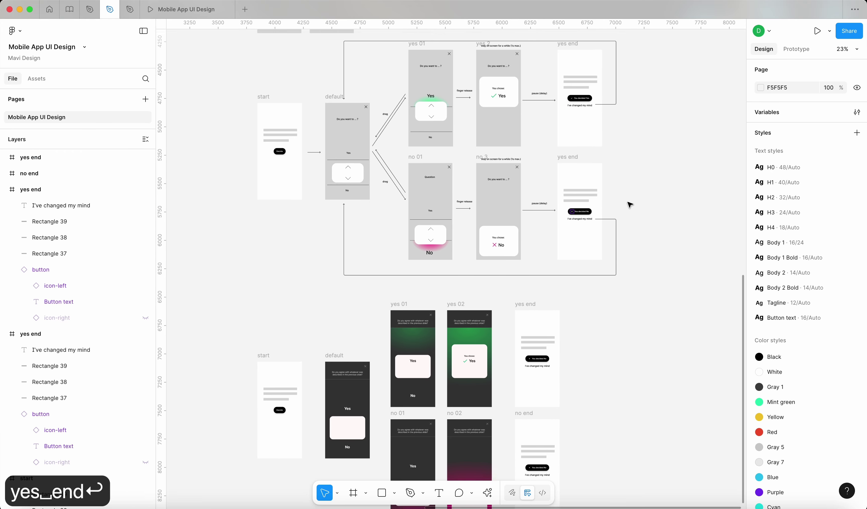
left_click(583, 108)
left_click(566, 374)
scroll(565, 373, "up", 5)
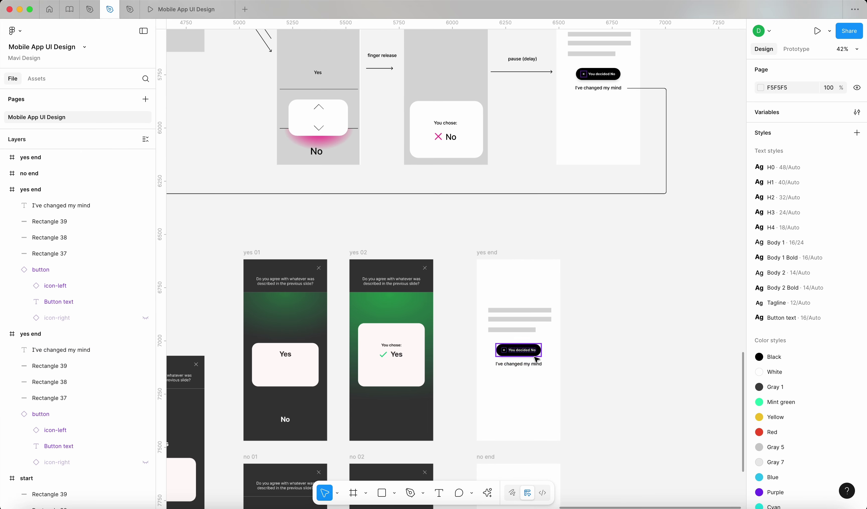
left_click(537, 355)
scroll(571, 212, "down", 4)
scroll(574, 203, "up", 5)
left_click(579, 183)
scroll(583, 179, "up", 5)
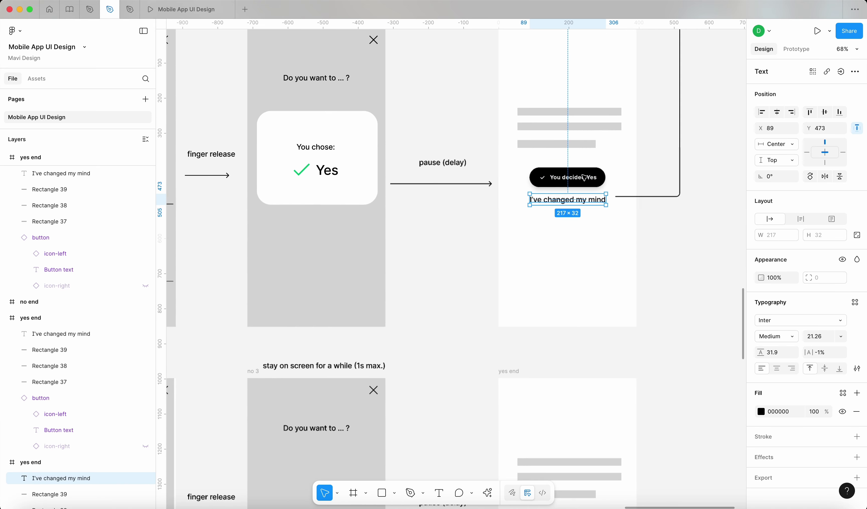
left_click(585, 178)
key("super+c")
scroll(604, 198, "down", 5)
scroll(594, 203, "down", 5)
left_click(531, 172)
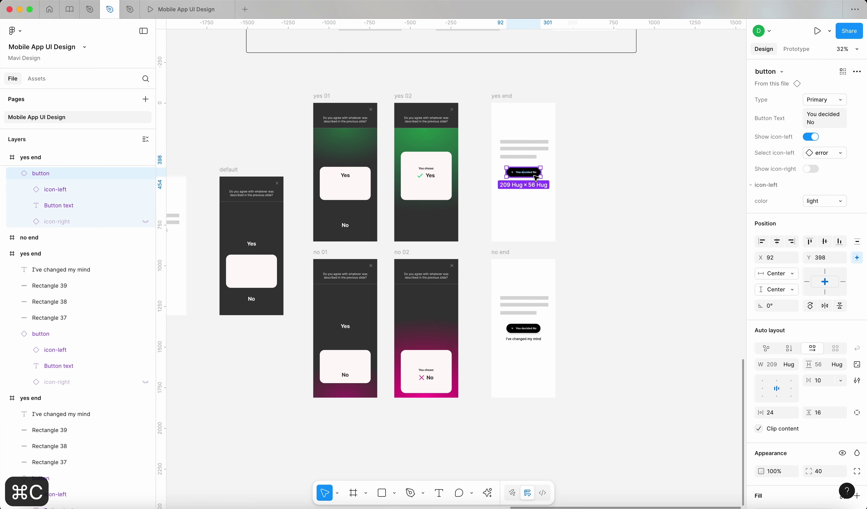
scroll(529, 172, "up", 5)
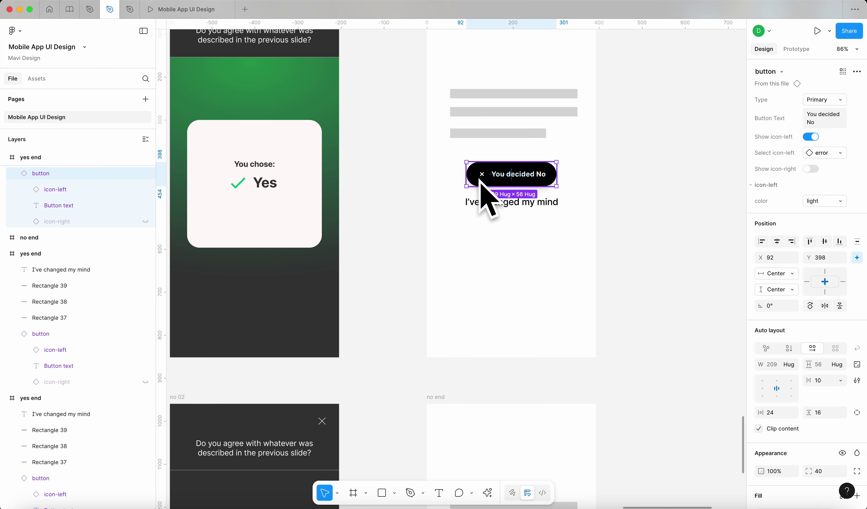
Replace the "You decided No" button on the new yes end screen with a copy of the wireframe's "You decided Yes" button
scroll(560, 198, "left", 2)
scroll(633, 199, "up", 10)
scroll(633, 198, "up", 5)
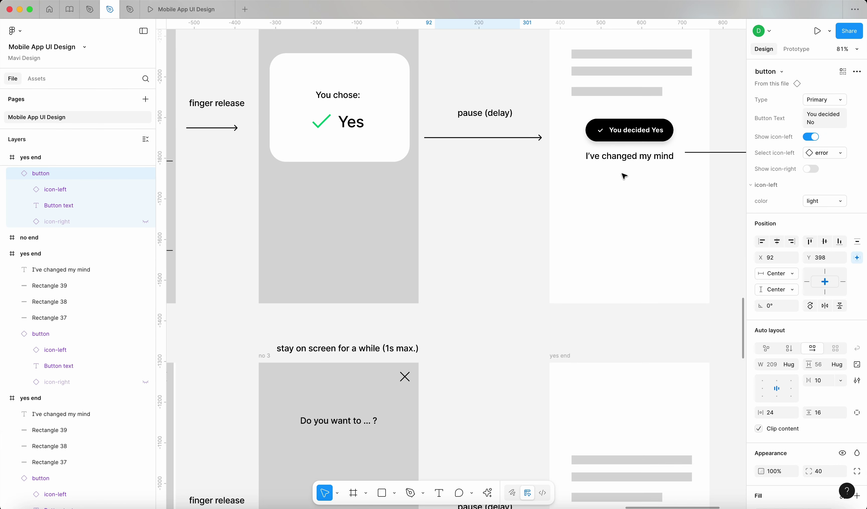
left_click(623, 199)
scroll(626, 200, "down", 3)
key("super+c")
key("super+c")
scroll(652, 214, "down", 18)
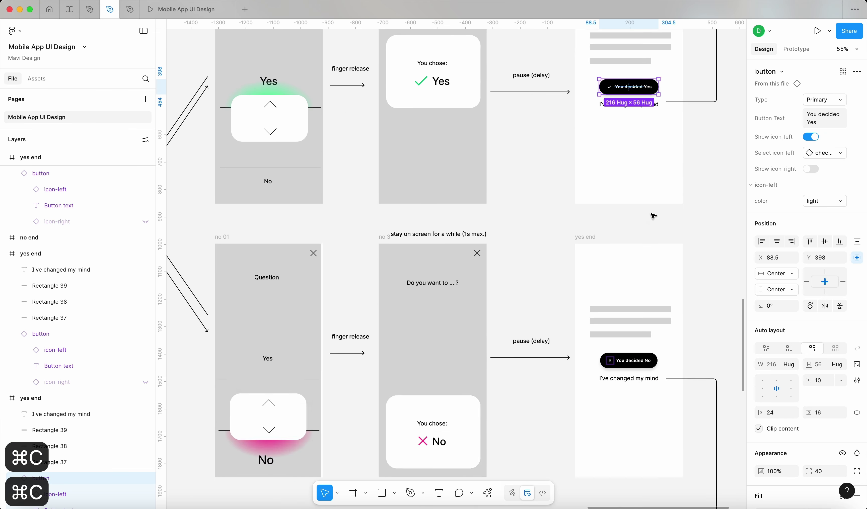
left_click(527, 123)
scroll(526, 133, "up", 1)
scroll(526, 133, "up", 1)
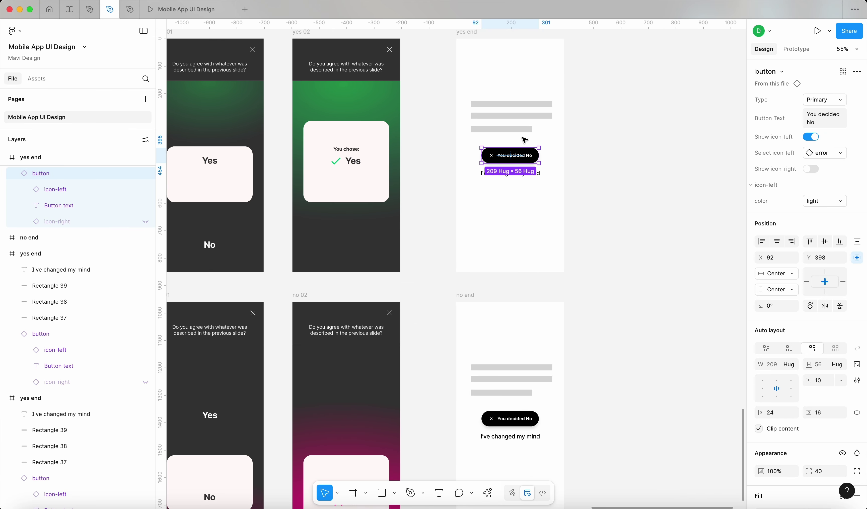
key("shift+super+r")
left_click(619, 174)
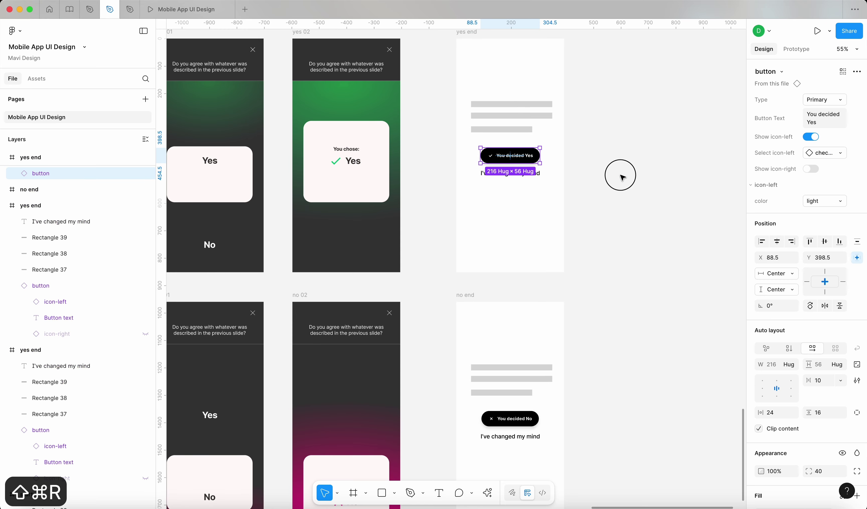
Detach the White color style from the stroke of the check mark in the "You decided Yes" button
scroll(493, 167, "down", 3)
scroll(489, 164, "up", 5)
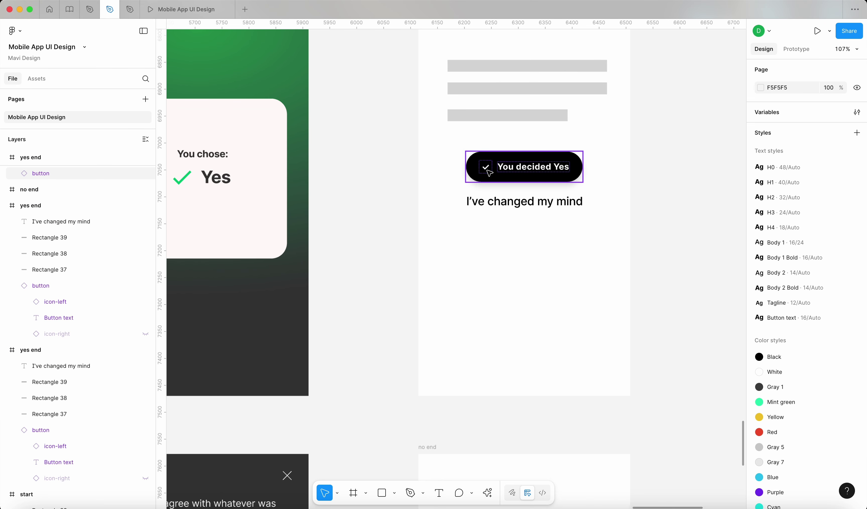
left_click(489, 171)
left_click(488, 170, "super")
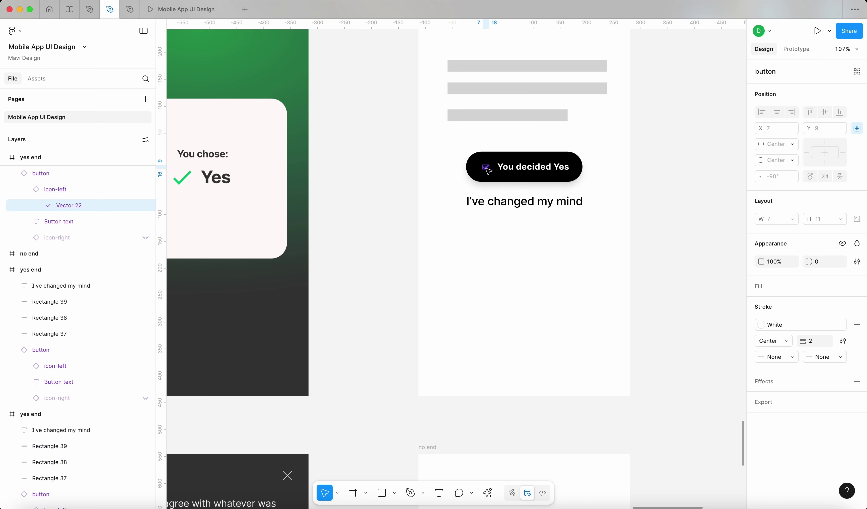
left_click(774, 327)
left_click(844, 325)
Recolor the button's check mark stroke with the green sampled from the check mark on the yes 02 screen
left_click(760, 327)
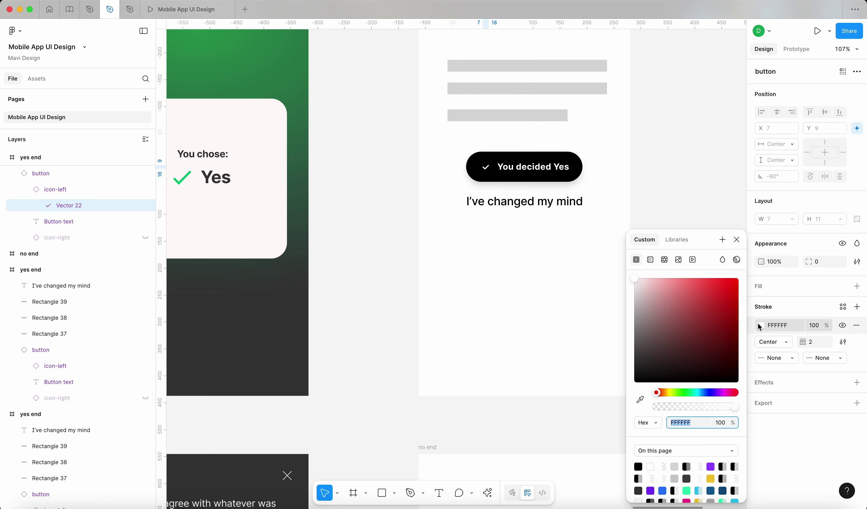
left_click(641, 399)
scroll(279, 115, "left", 3)
scroll(280, 115, "up", 3)
scroll(298, 266, "up", 5)
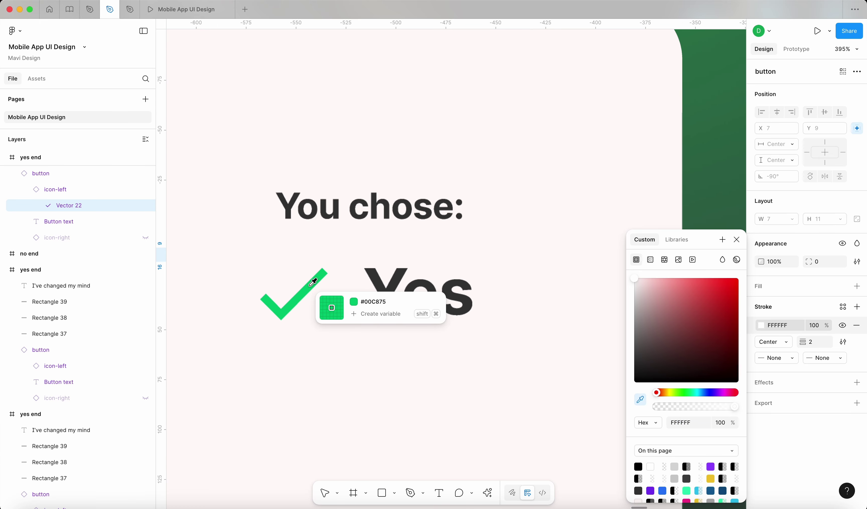
left_click(310, 286)
scroll(326, 263, "down", 5)
scroll(548, 231, "right", 5)
left_click(548, 231)
Detach the White color style from the cross icon in the "You decided No" button on the no end screen
scroll(547, 232, "down", 10)
scroll(545, 231, "down", 3)
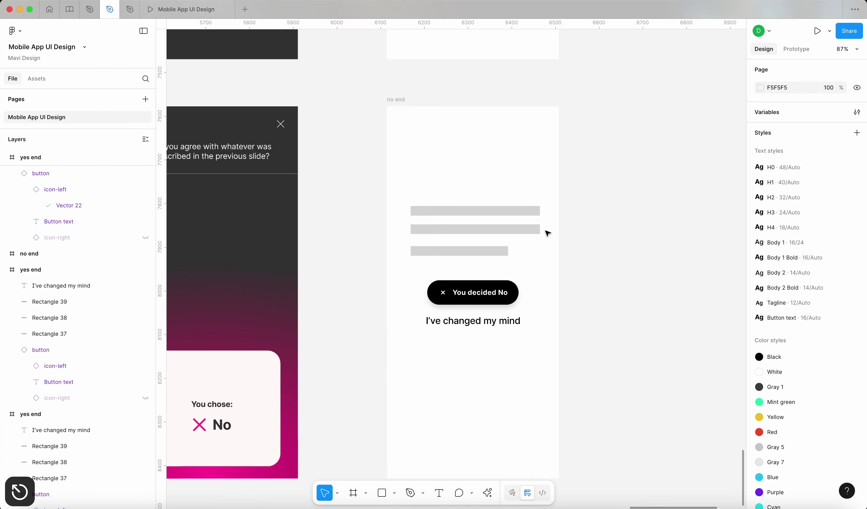
scroll(548, 233, "down", 2)
double_click(441, 243)
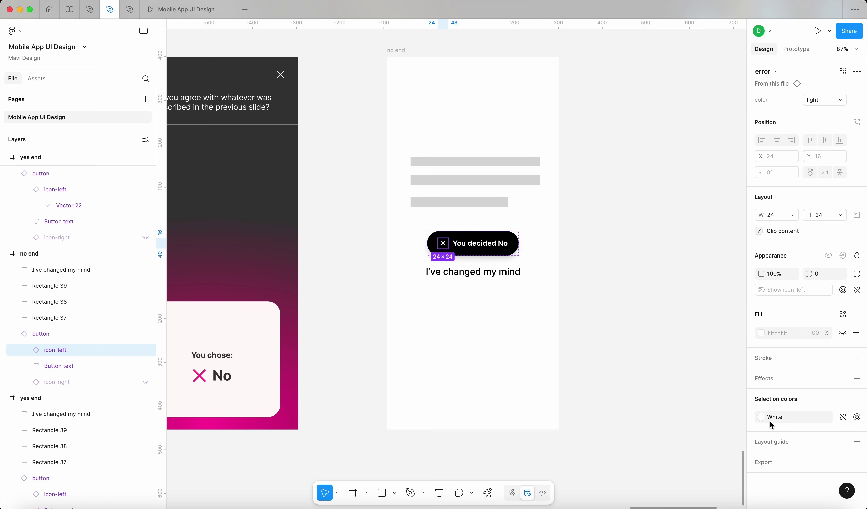
left_click(840, 418)
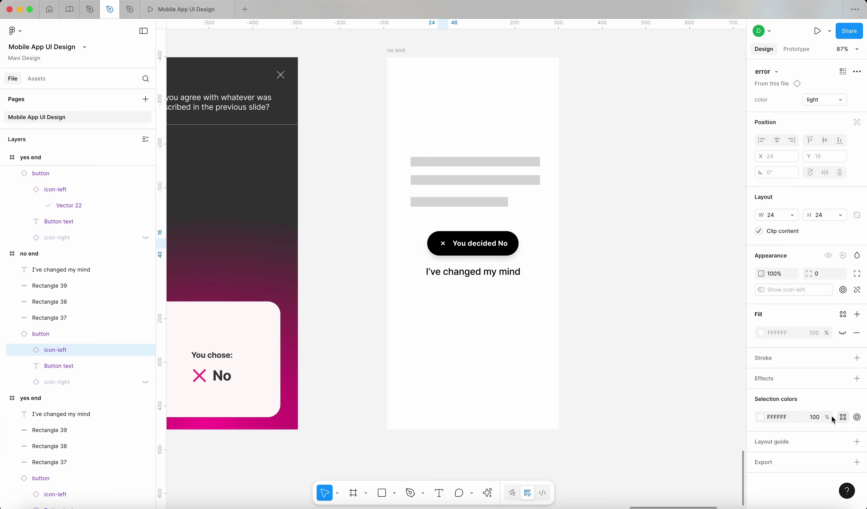
Recolor the button's cross icon with the magenta sampled from the cross on the no 02 screen
left_click(758, 418)
left_click(641, 399)
scroll(226, 371, "up", 10)
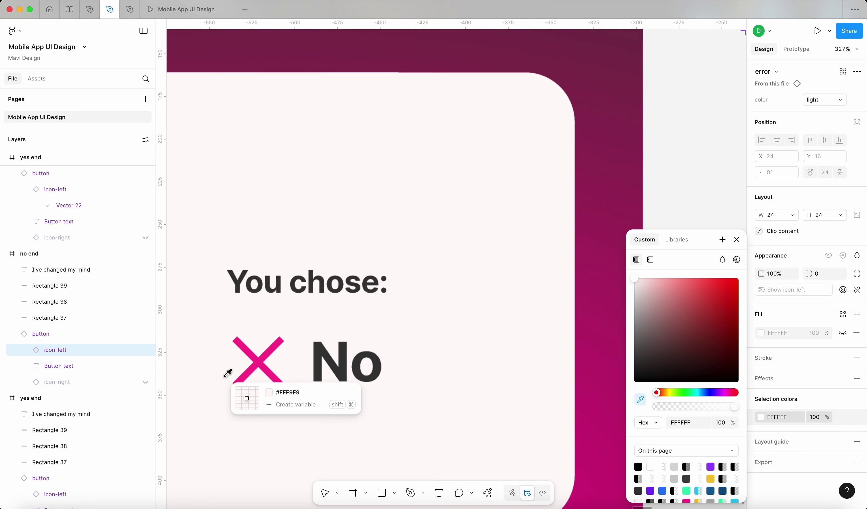
left_click(289, 352)
scroll(290, 353, "down", 8)
scroll(290, 354, "down", 8)
left_click(505, 277)
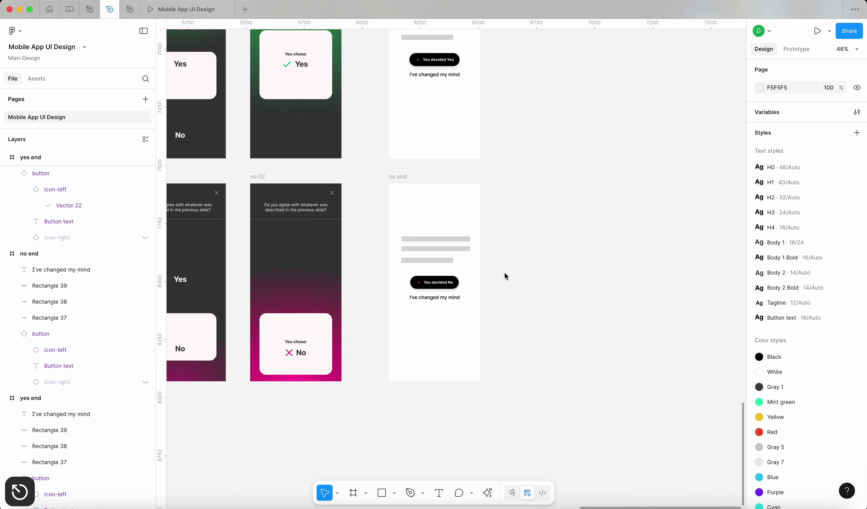
Add a prototype connection from the yes 02 screen to the yes end screen
scroll(437, 242, "up", 3)
scroll(449, 202, "up", 2)
scroll(449, 201, "left", 2)
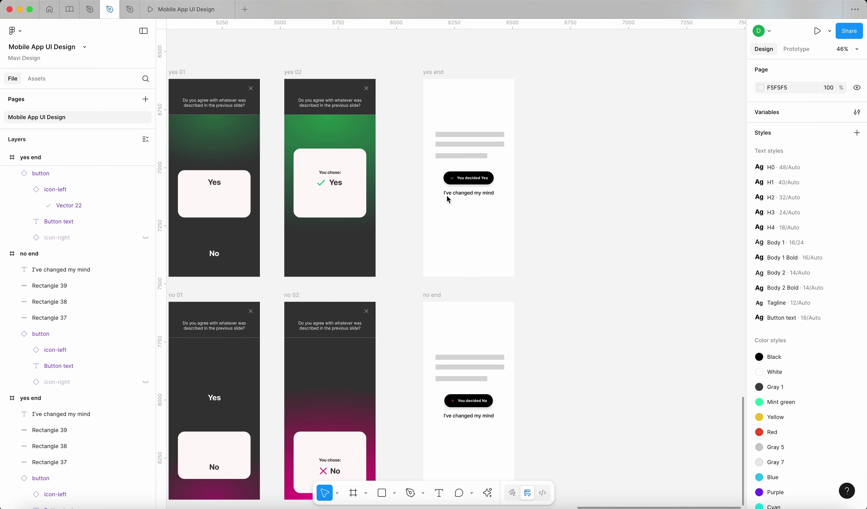
scroll(448, 200, "left", 5)
scroll(449, 199, "down", 1)
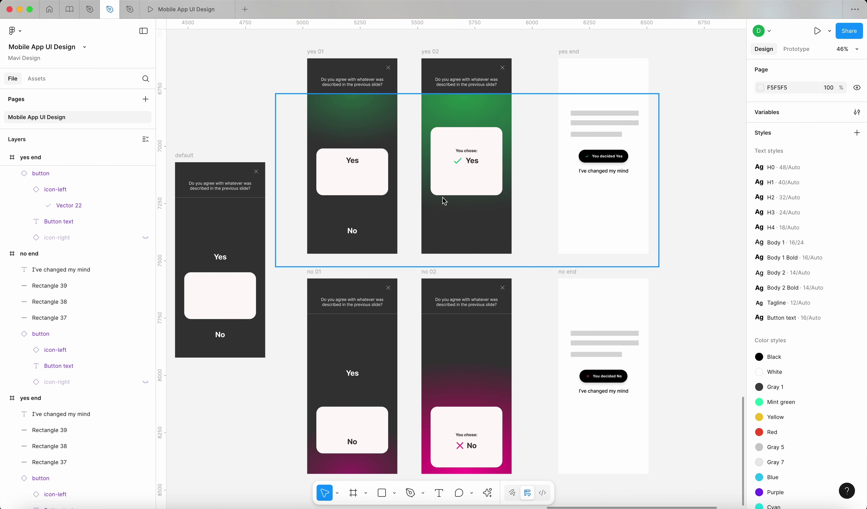
left_click(796, 49)
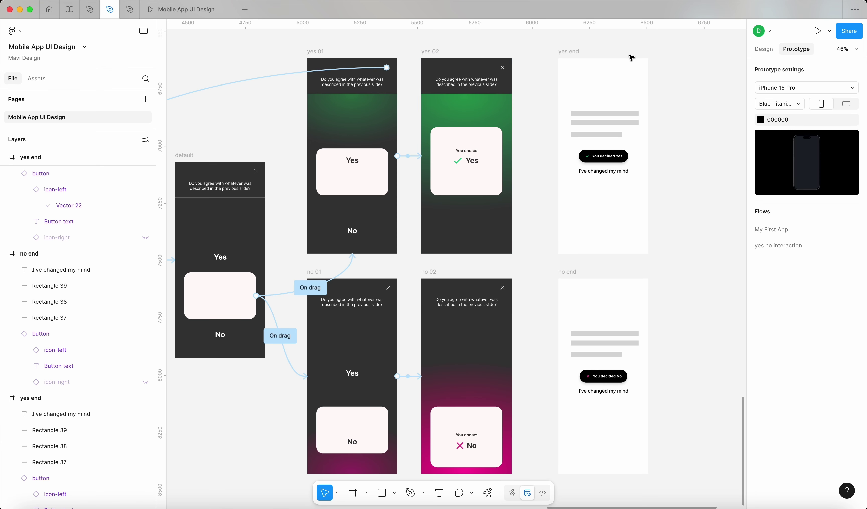
left_click(434, 51)
scroll(535, 136, "right", 2)
scroll(535, 136, "up", 1)
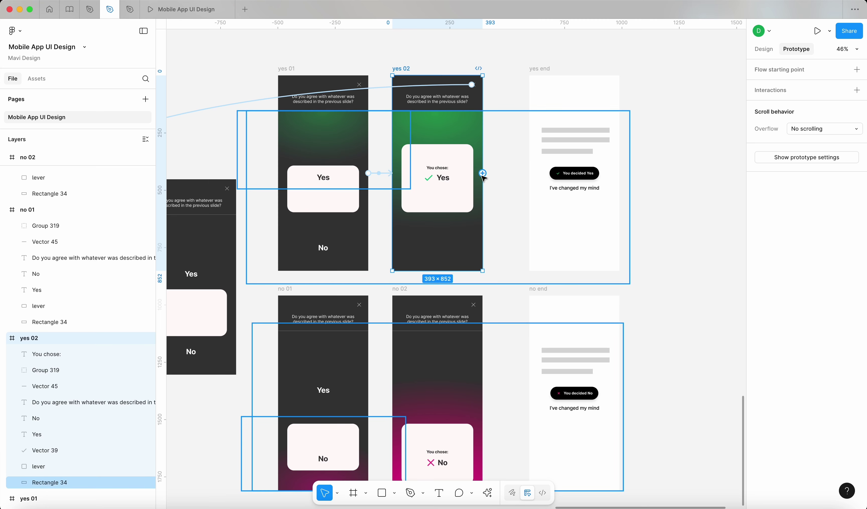
left_click_drag(519, 161, 533, 89)
scroll(408, 199, "right", 5)
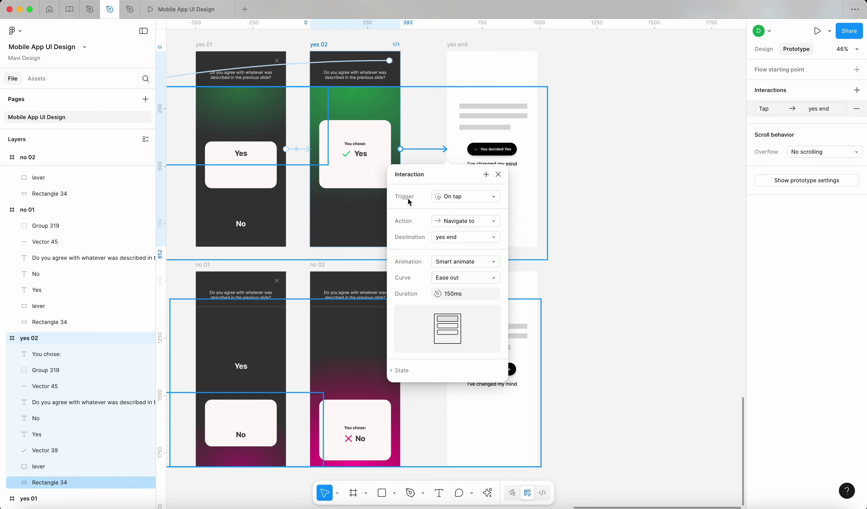
Set the yes 02 to yes end interaction to trigger After delay with a delay of 1200 ms
left_click(468, 200)
left_click(458, 322)
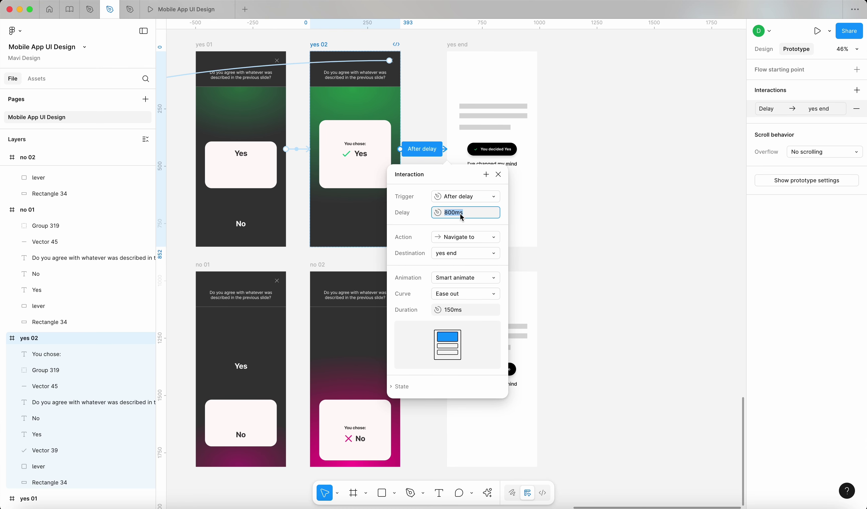
type("1200")
Set the yes 02 to yes end transition to Move in with a downward direction
left_click(468, 274)
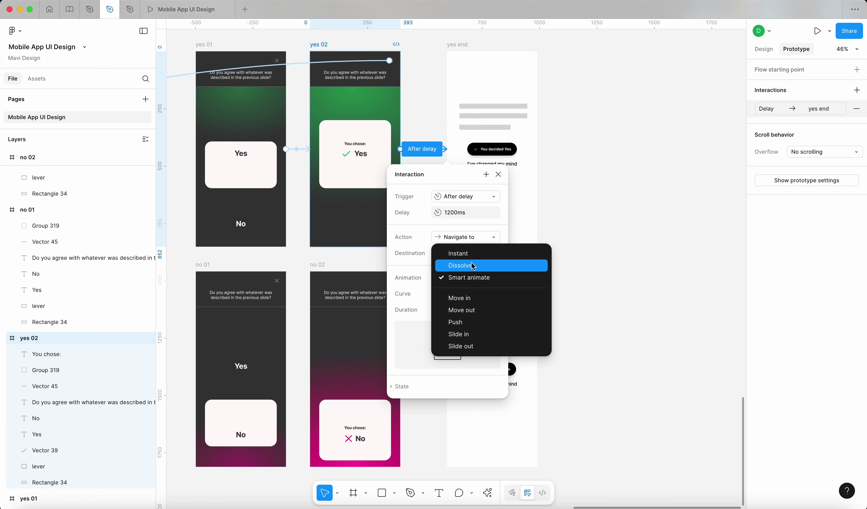
left_click(475, 298)
left_click(480, 311)
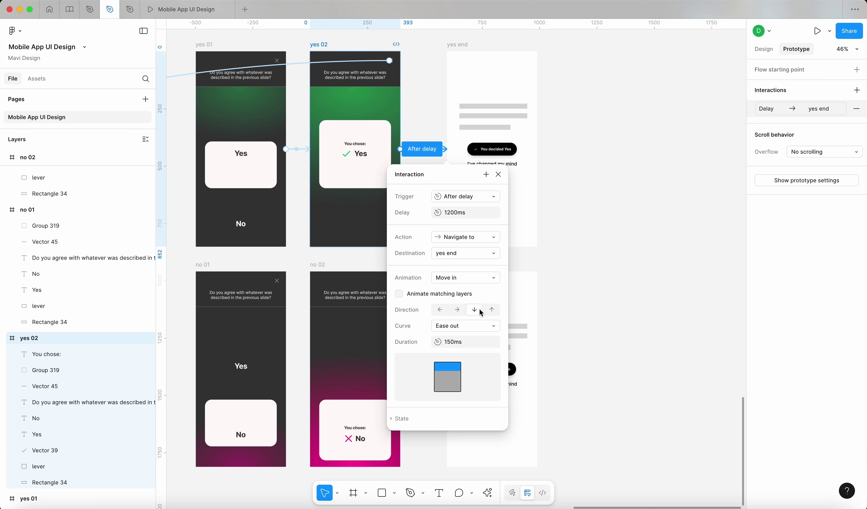
left_click(463, 280)
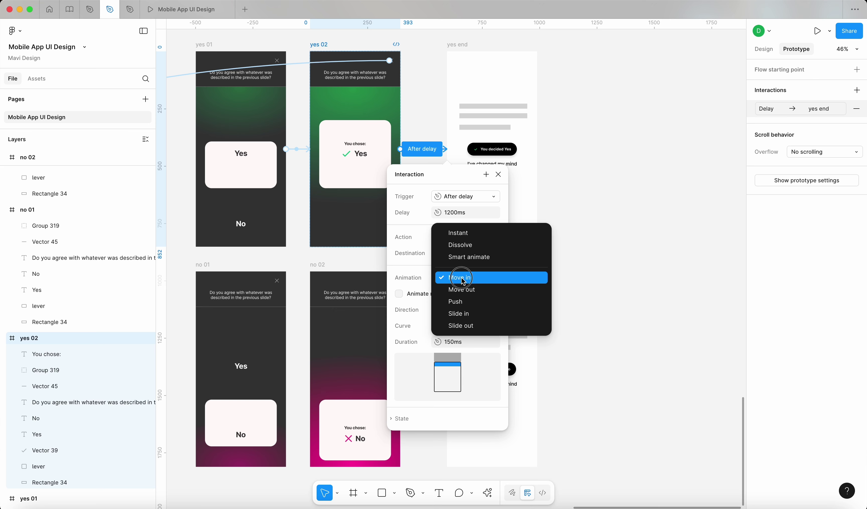
left_click(462, 279)
Check the animation settings of the yes 01 to yes 02 link and of the default screen's X link to start
left_click(298, 152)
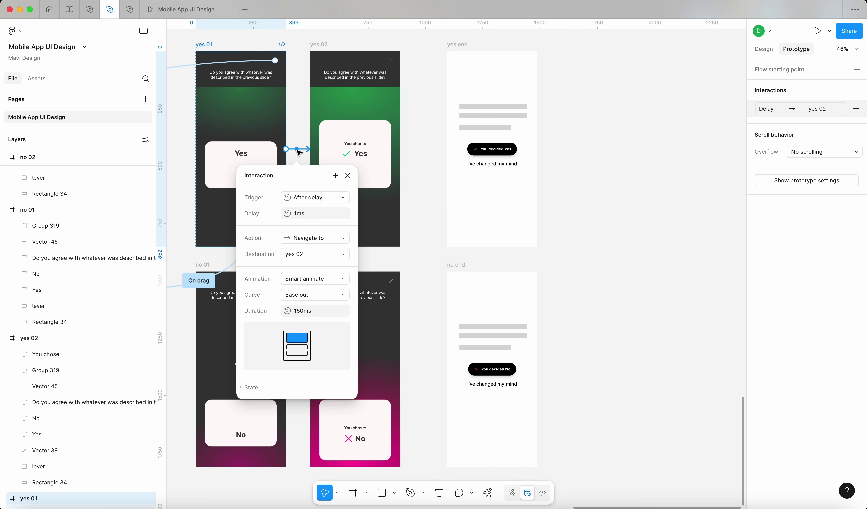
scroll(273, 161, "left", 6)
scroll(391, 267, "left", 3)
left_click(384, 224)
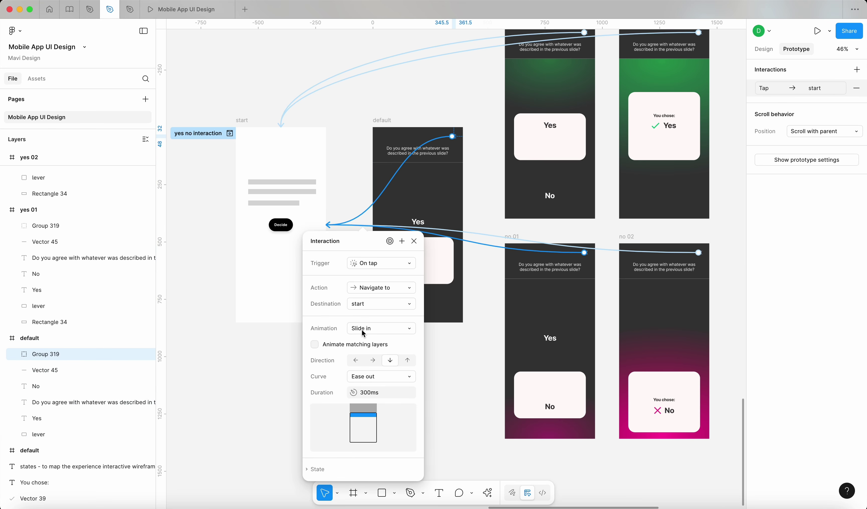
scroll(362, 332, "right", 6)
scroll(362, 332, "up", 1)
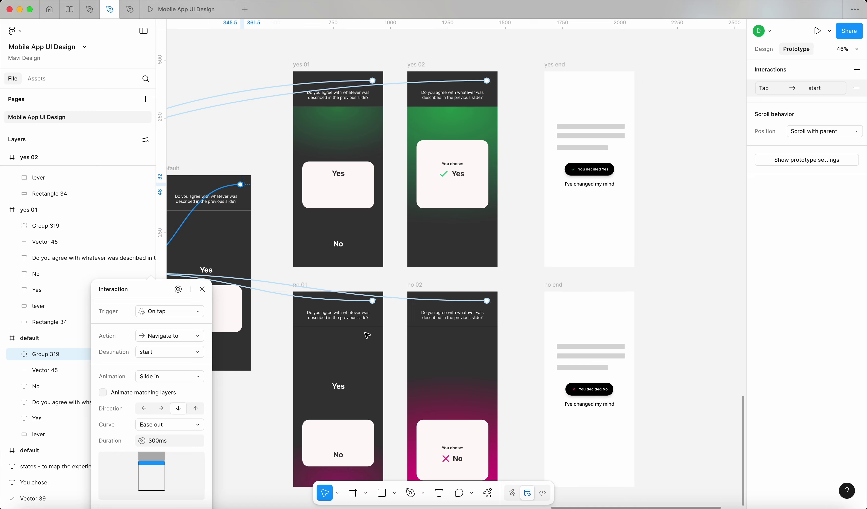
Change the animation of the yes 02 to yes end transition to Slide in
left_click(546, 74)
scroll(519, 170, "up", 5)
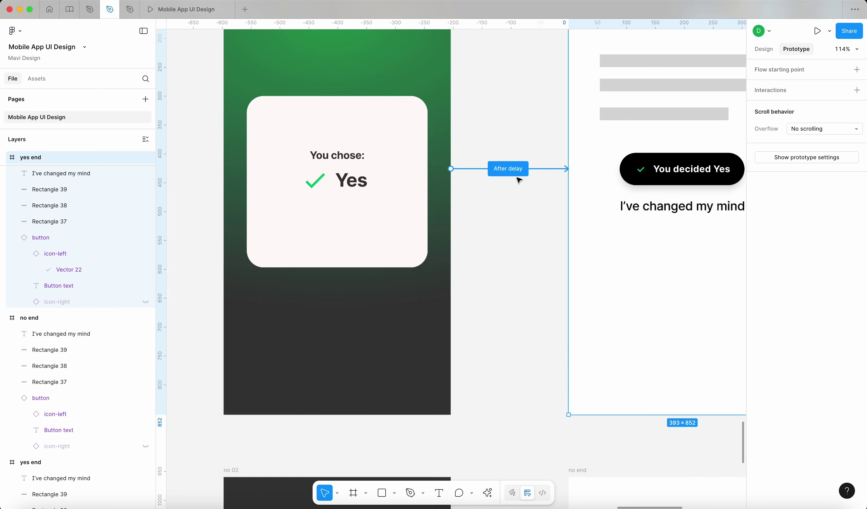
left_click(505, 173)
scroll(505, 185, "down", 1)
left_click(514, 299)
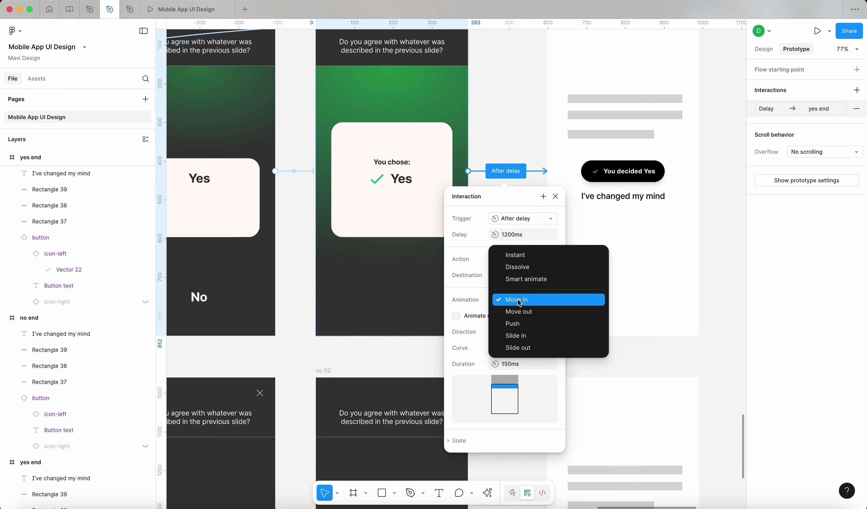
left_click(528, 333)
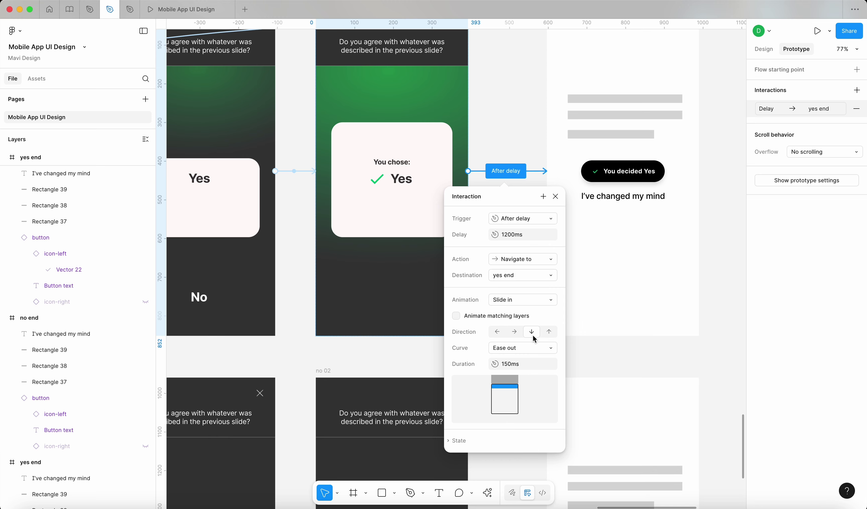
scroll(661, 339, "down", 1)
left_click(665, 340)
Add a prototype connection from the no 02 screen to the no end screen
scroll(489, 308, "down", 3)
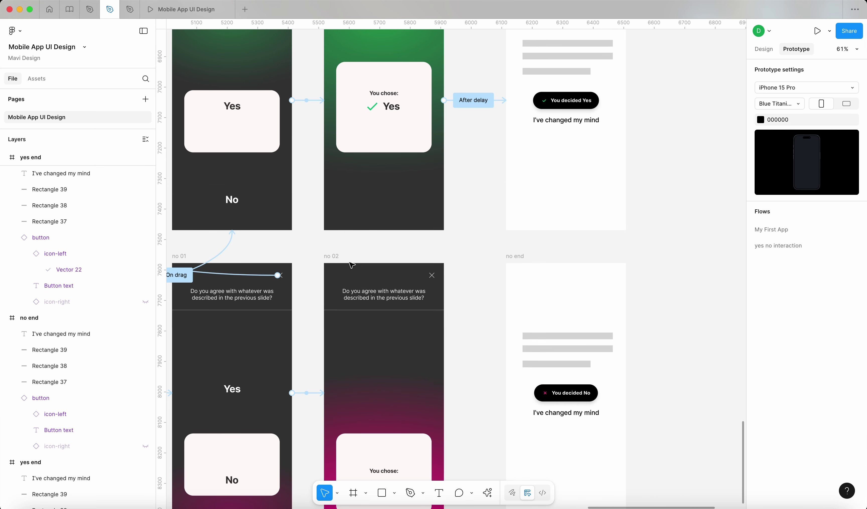
left_click(435, 305)
scroll(434, 301, "down", 3)
left_click_drag(433, 297, 505, 185)
Set the no 02 to no end interaction to trigger After delay with a delay of 1200 ms
left_click(510, 344)
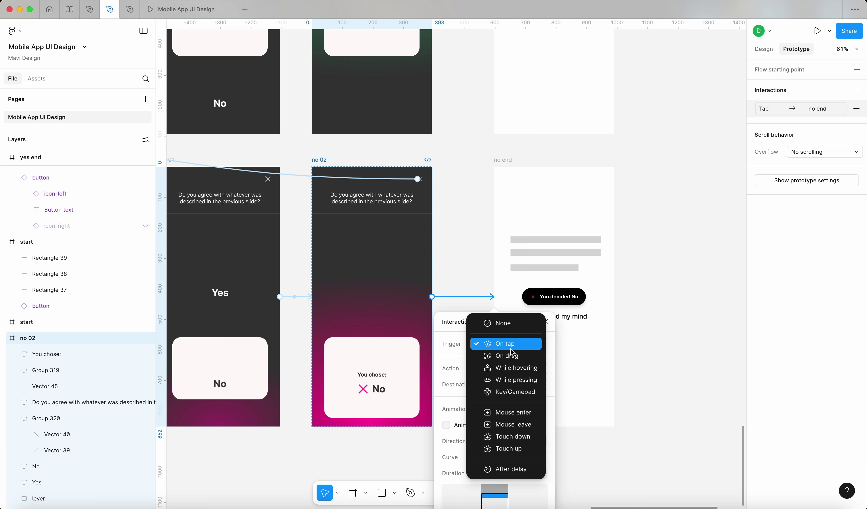
left_click(465, 467)
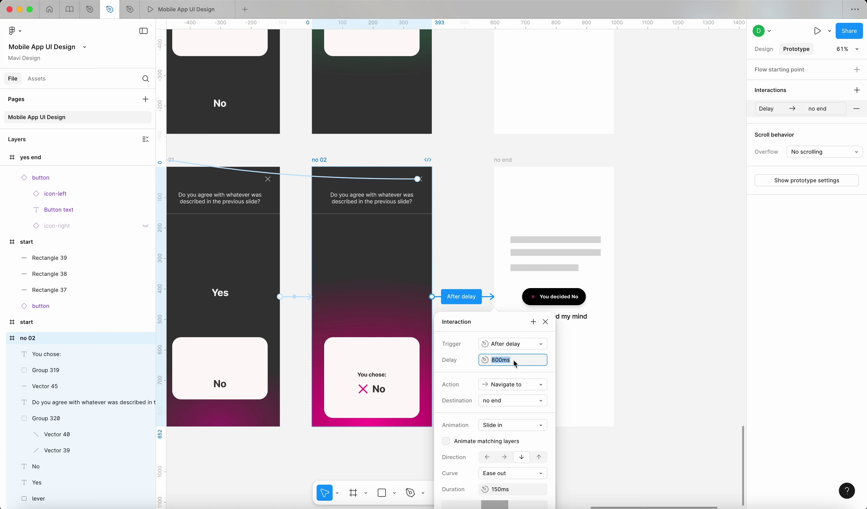
type("1200")
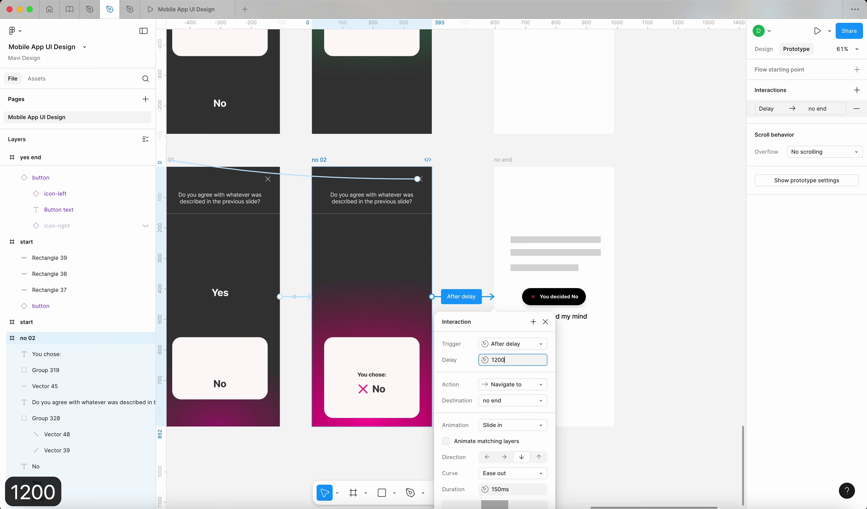
left_click(527, 443)
scroll(487, 399, "down", 3)
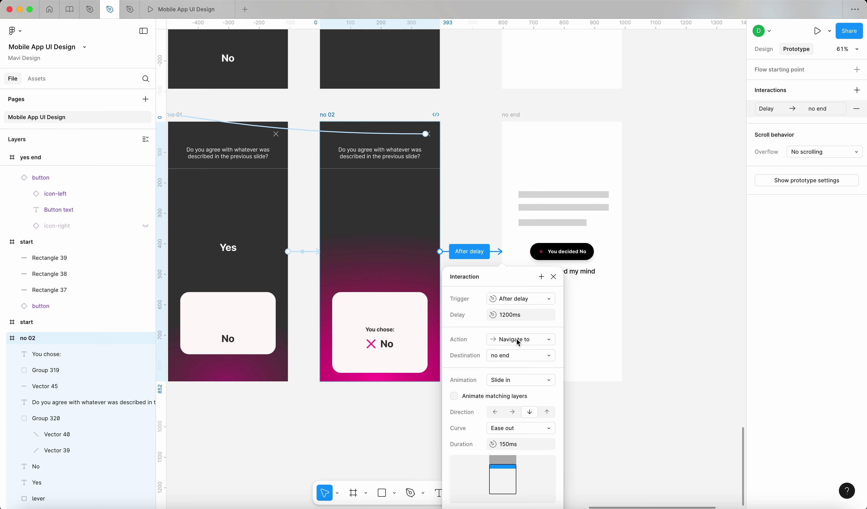
Check the animation settings of the Decide button's link from the start screen to the default screen
scroll(458, 452, "left", 9)
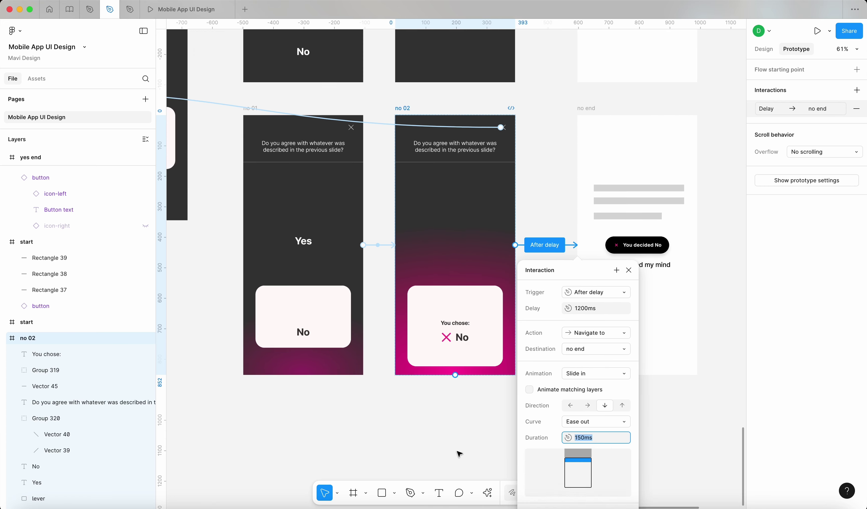
left_click(349, 265)
scroll(348, 264, "up", 5)
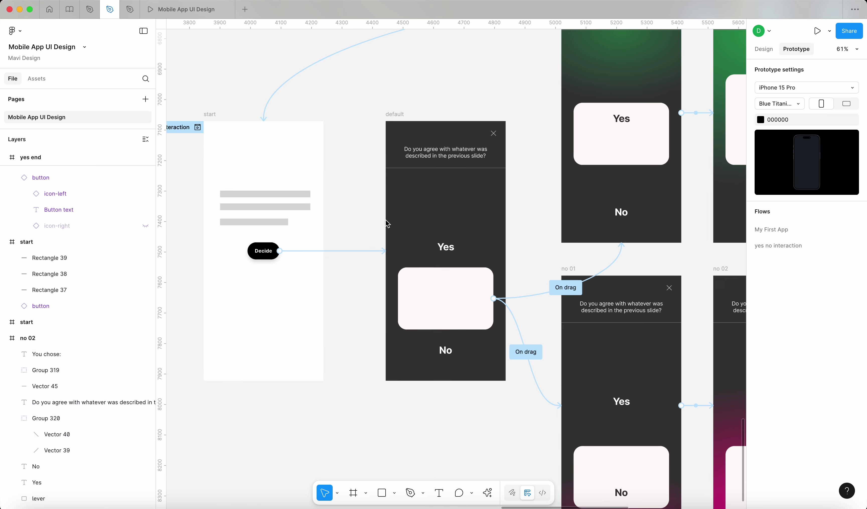
left_click(363, 251)
key("Escape")
Set the duration of the no 02 to no end slide-in animation to 300 ms
scroll(412, 277, "right", 10)
scroll(412, 277, "down", 3)
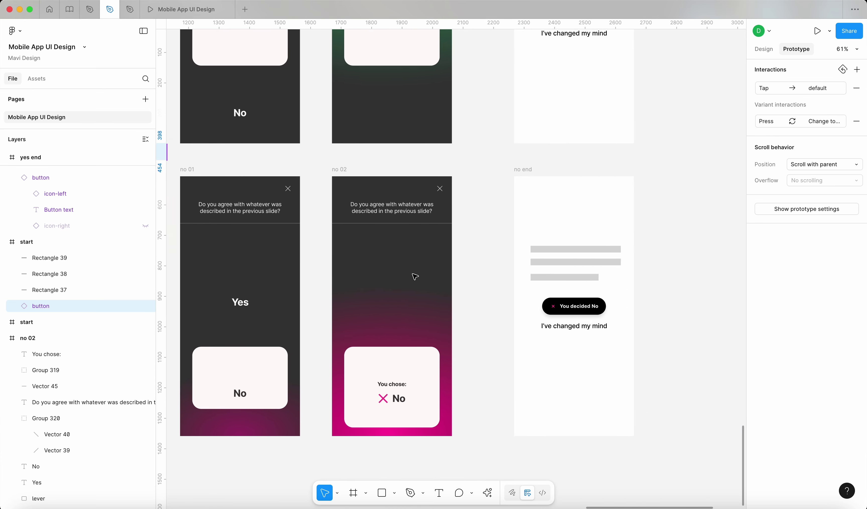
left_click(475, 148)
left_click(432, 287)
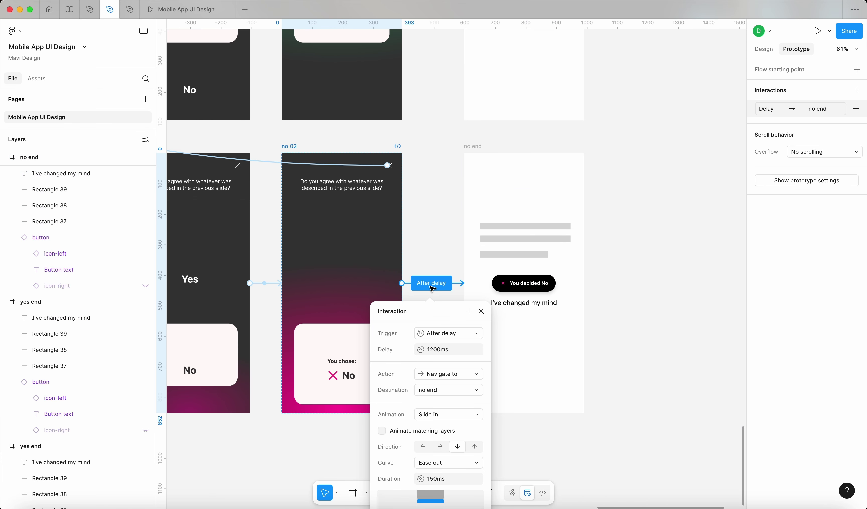
type("300")
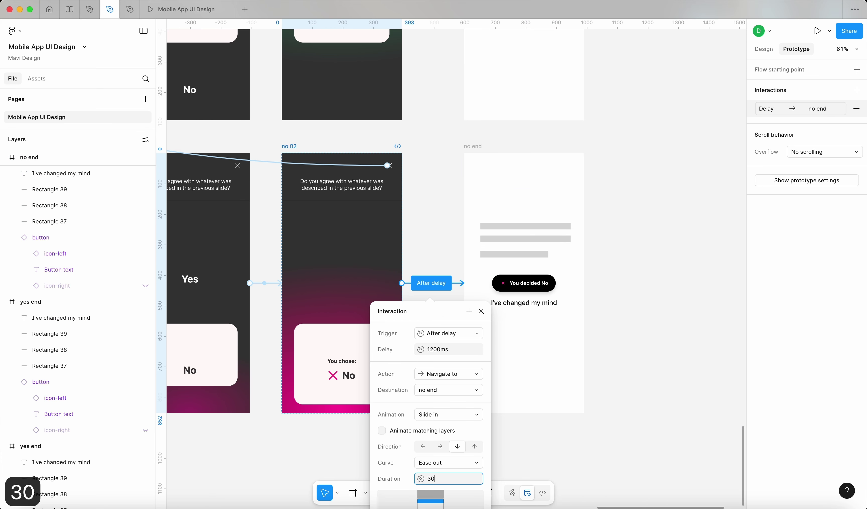
key("Return")
Set the duration of the yes 02 to yes end slide-in animation to 300 ms
scroll(500, 411, "up", 10)
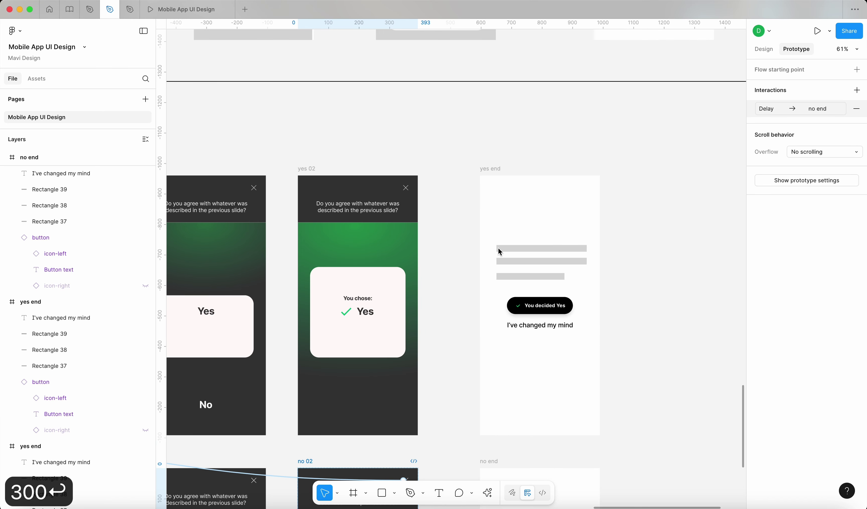
scroll(460, 286, "down", 4)
scroll(459, 286, "up", 5)
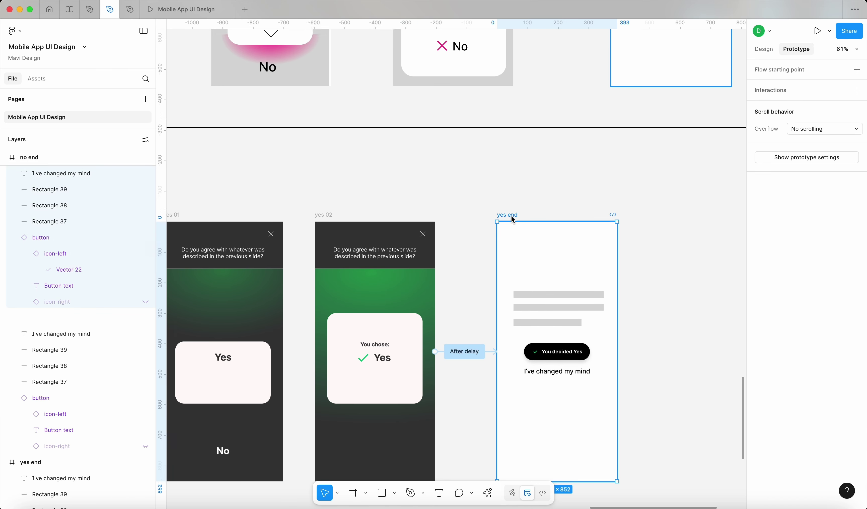
left_click(464, 352)
scroll(471, 479, "down", 4)
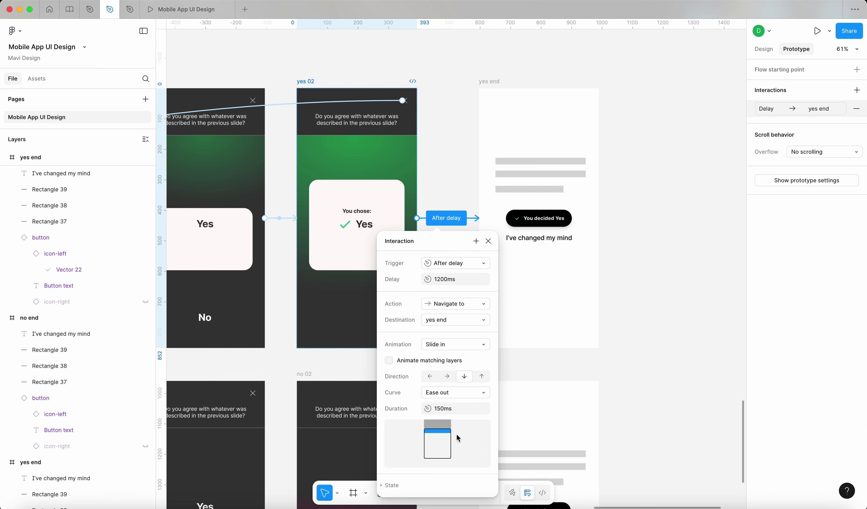
type("300")
key("Return")
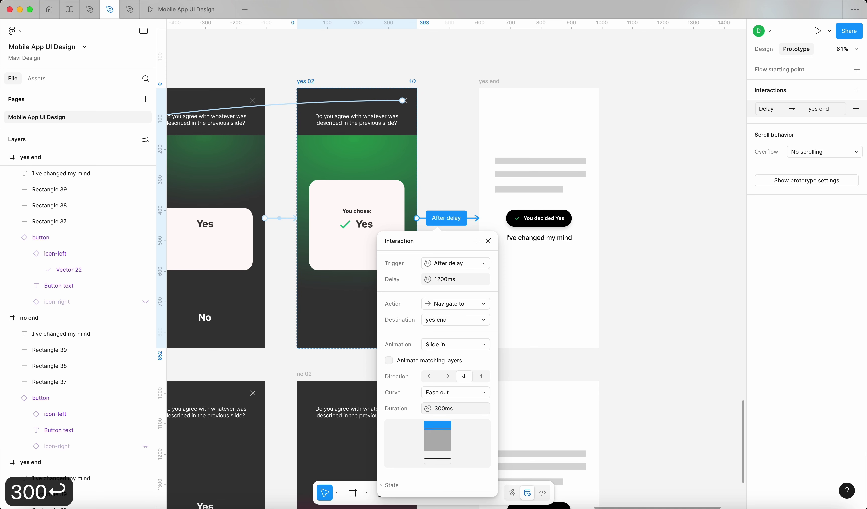
left_click(642, 312)
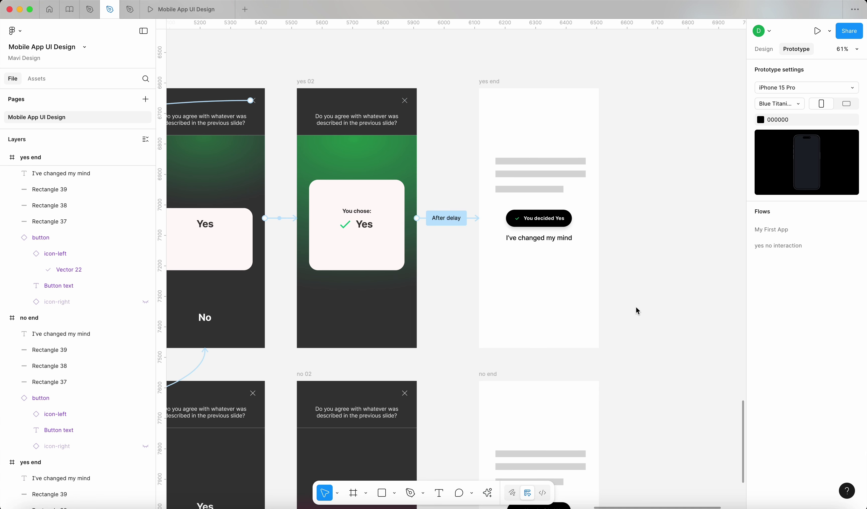
Restart the yes no interaction flow in the prototype preview and test it from Decide through choosing Yes
left_click(193, 10)
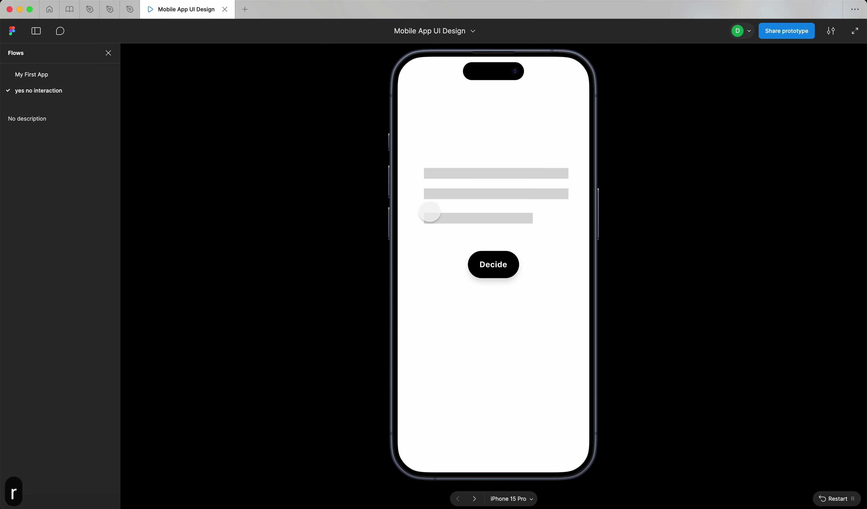
left_click(486, 263)
left_click_drag(519, 337, 527, 304)
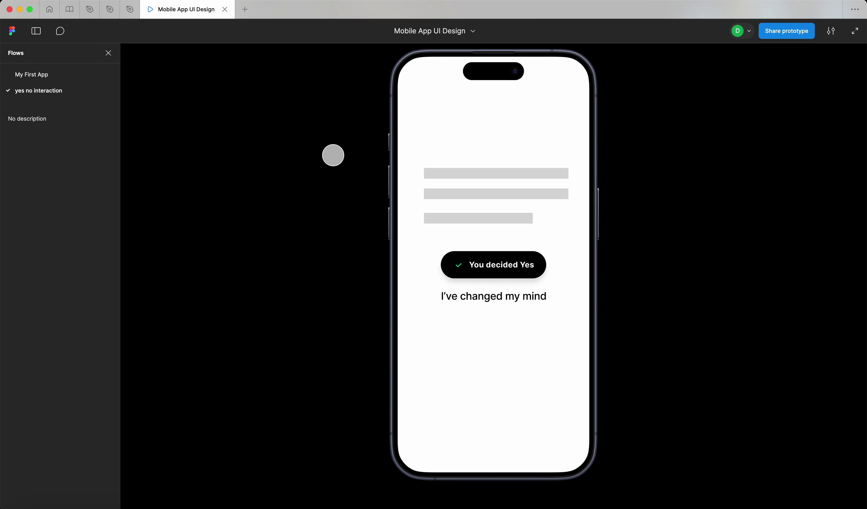
Link the "I've changed my mind" texts on both the yes end and no end screens to the default screen
left_click(109, 14)
left_click(533, 239)
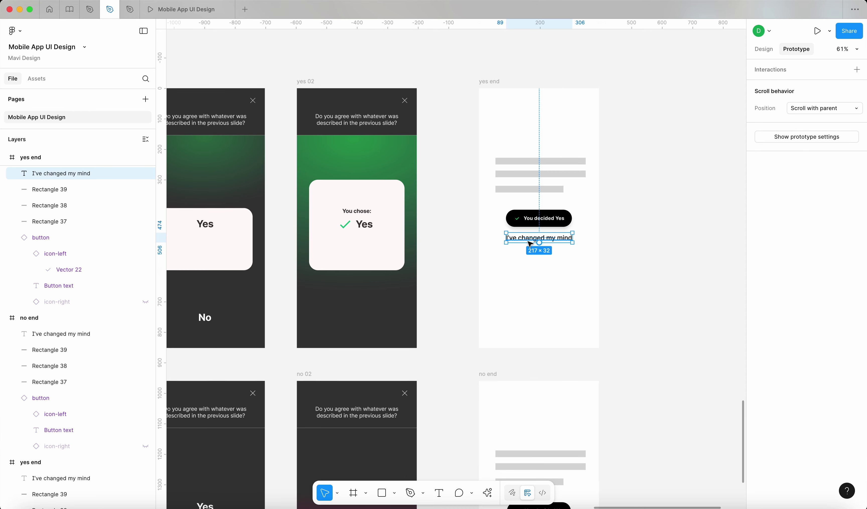
scroll(530, 244, "down", 5)
scroll(570, 198, "left", 2)
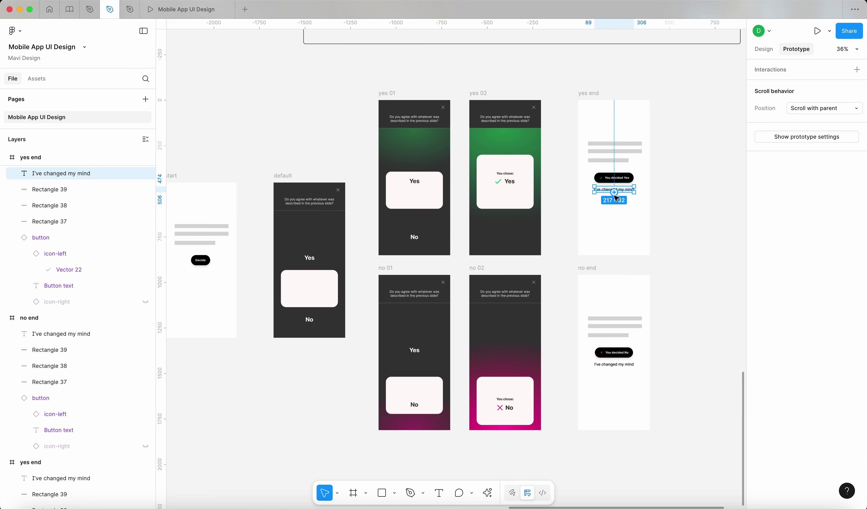
left_click(626, 366, "shift")
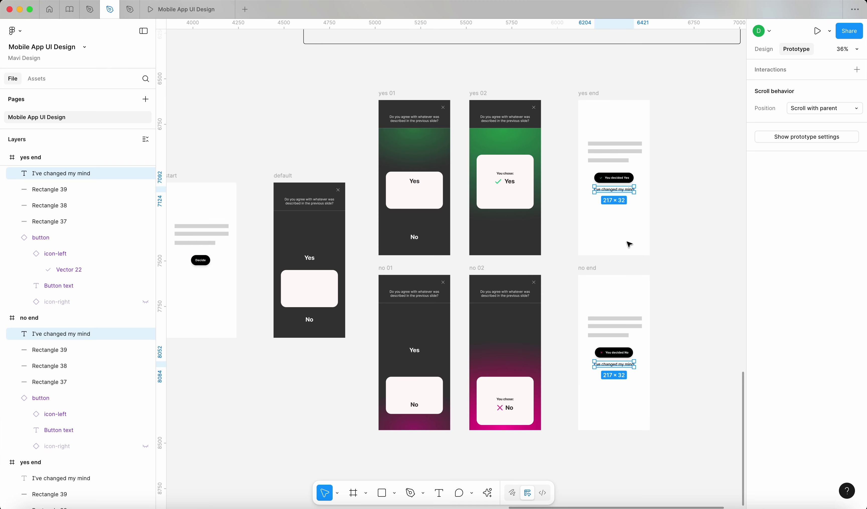
left_click_drag(614, 193, 344, 267)
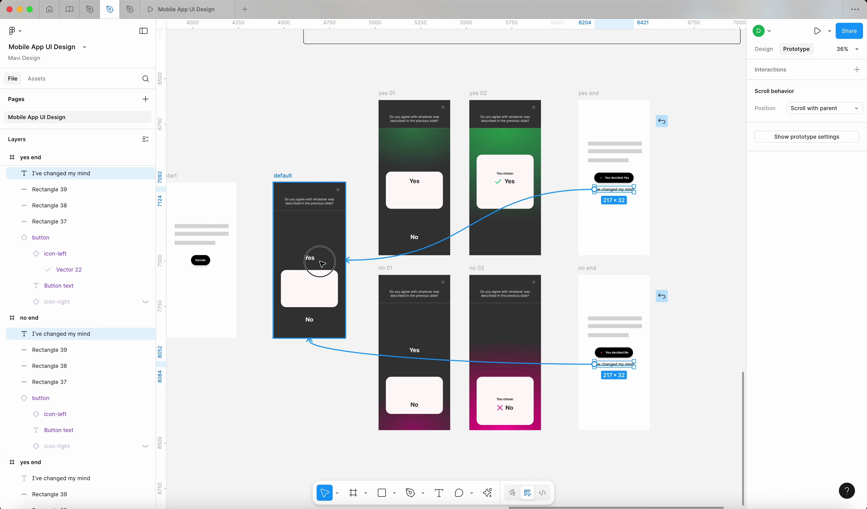
left_click_drag(321, 264, 322, 264)
Keep the On tap trigger for both "I've changed my mind" links and set their slide-in direction to up
left_click(342, 308)
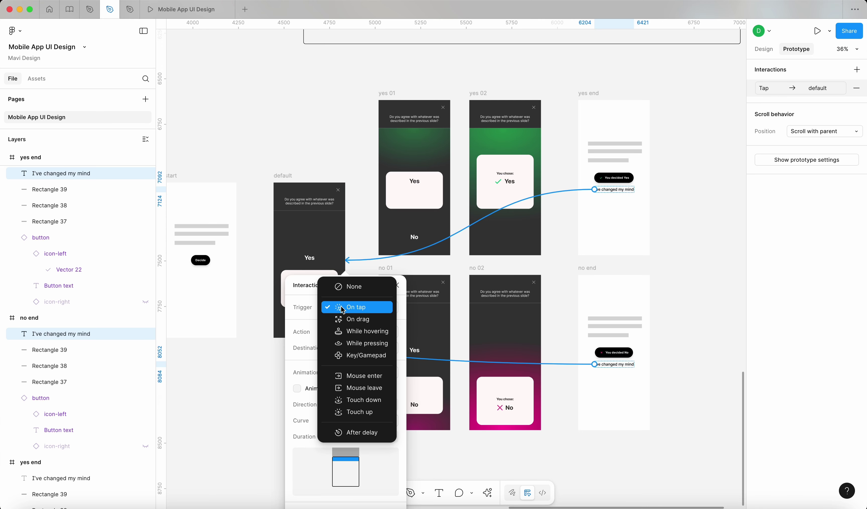
left_click(342, 308)
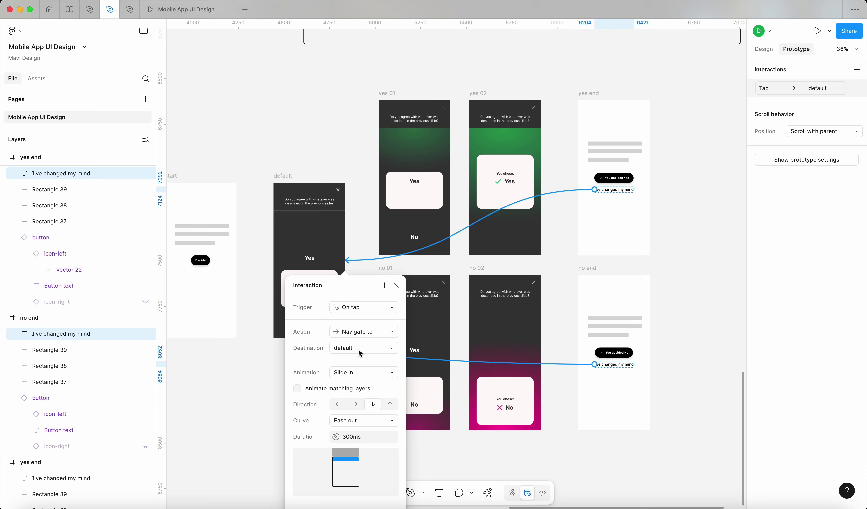
scroll(360, 353, "down", 2)
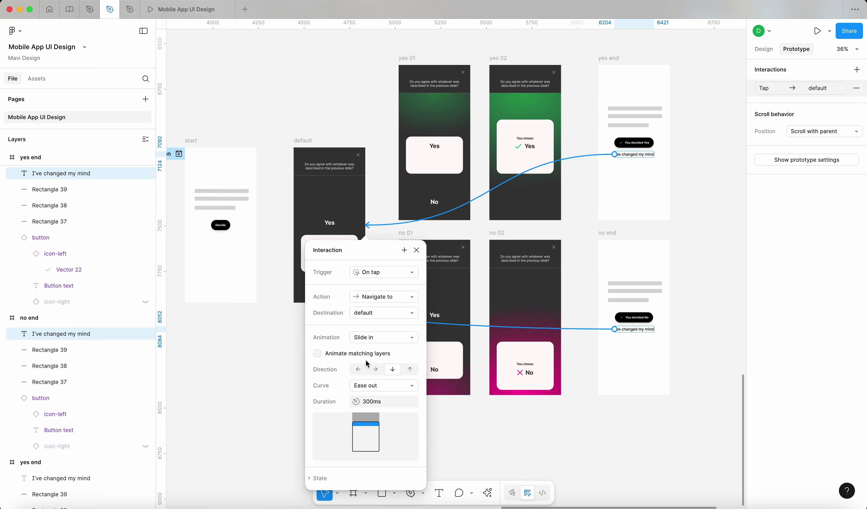
left_click(411, 371)
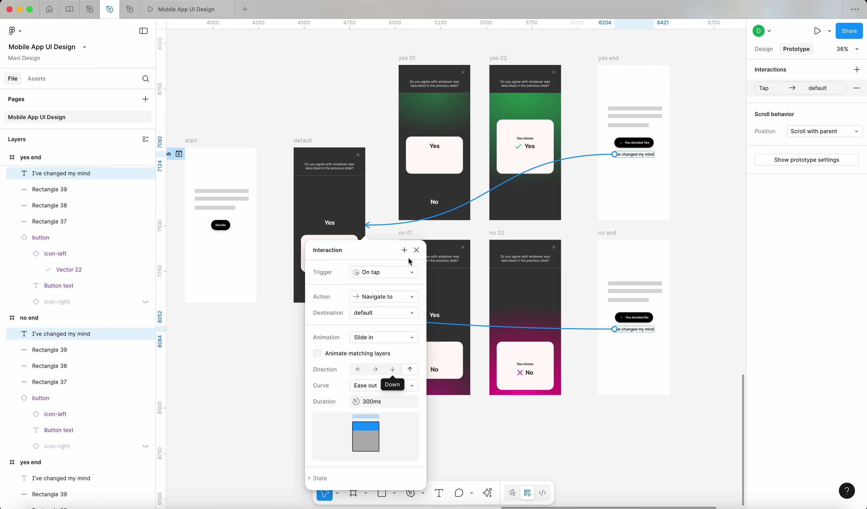
left_click(417, 251)
left_click(323, 364)
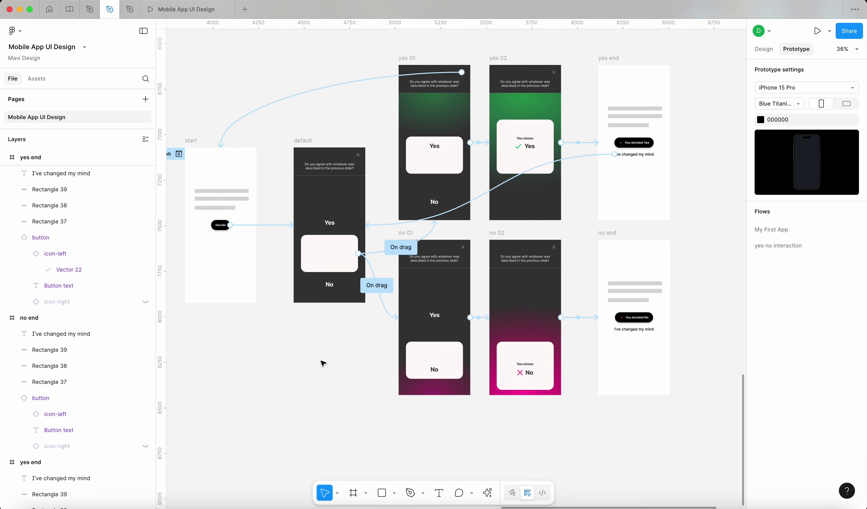
Compare the linked prototype screens with the wireframe flow map above them
scroll(323, 364, "down", 5)
scroll(316, 365, "up", 3)
scroll(311, 362, "down", 3)
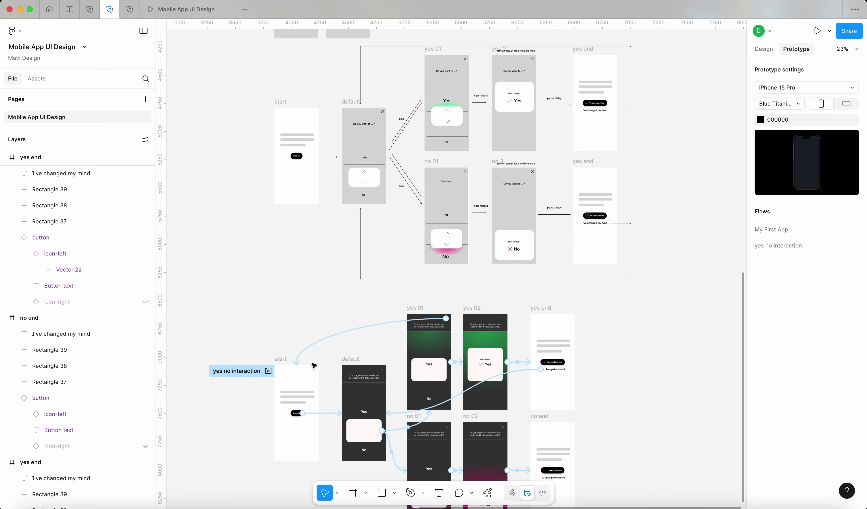
left_click_drag(254, 156, 527, 310)
left_click(563, 326)
scroll(455, 404, "up", 3)
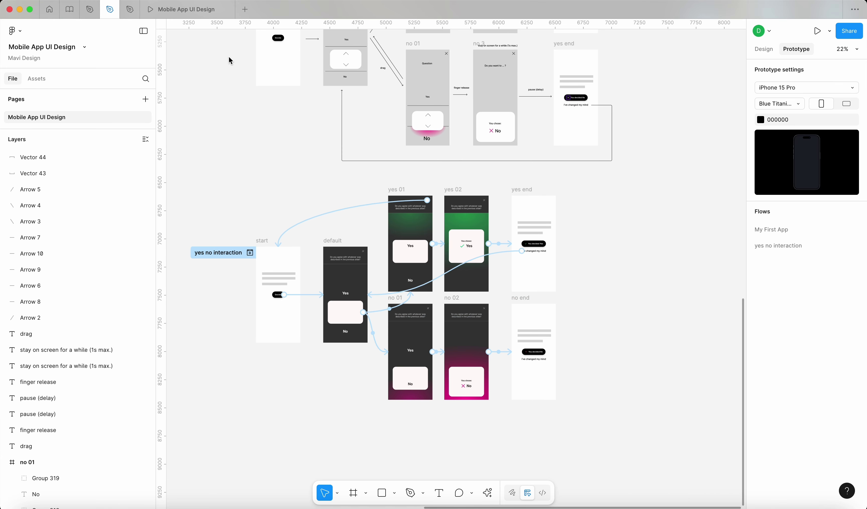
scroll(660, 183, "up", 5)
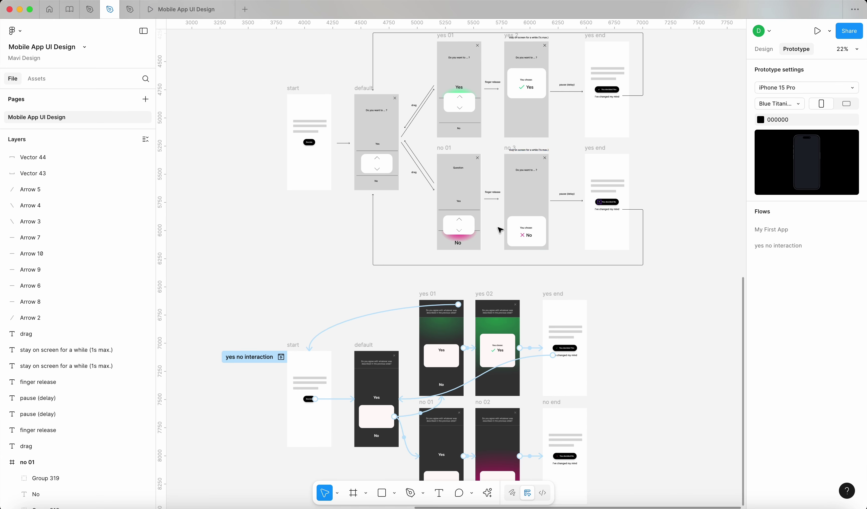
Test the "I've changed my mind" link in the prototype preview and choose Yes again on the default screen
left_click(176, 9)
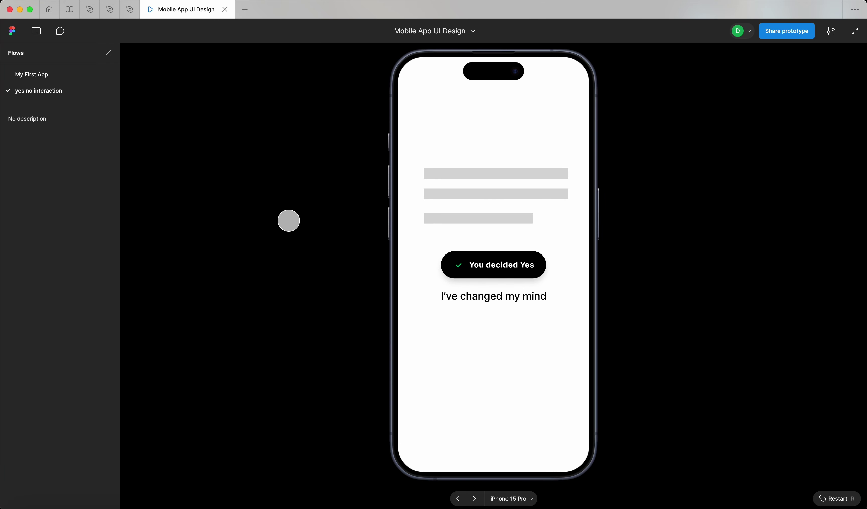
left_click(505, 298)
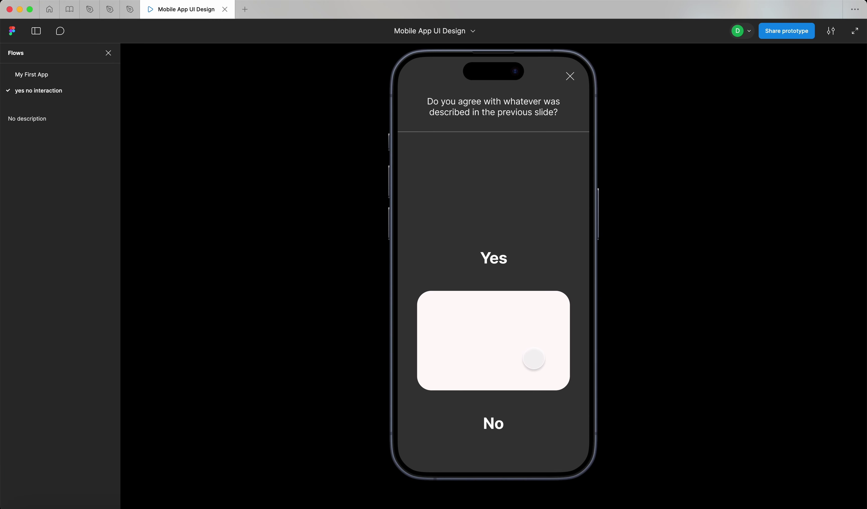
left_click_drag(513, 368, 506, 307)
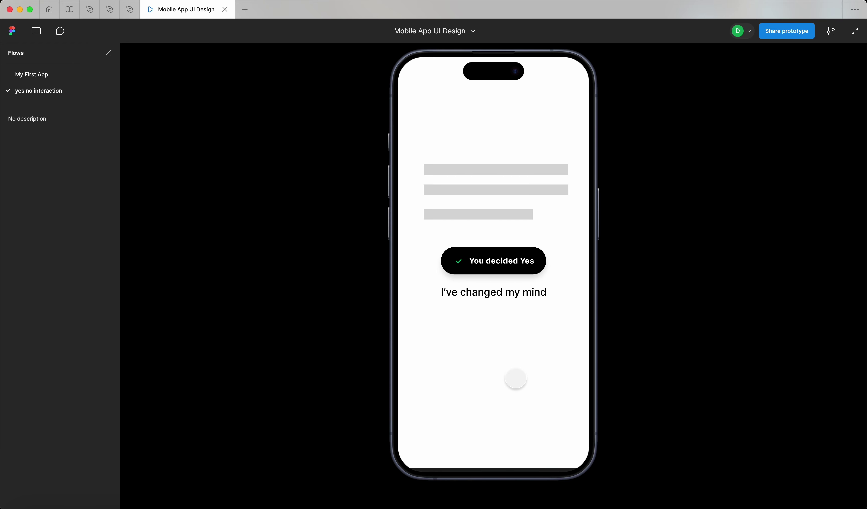
Test switching the decision repeatedly between No and Yes in the preview through the "I've changed my mind" link
left_click(470, 296)
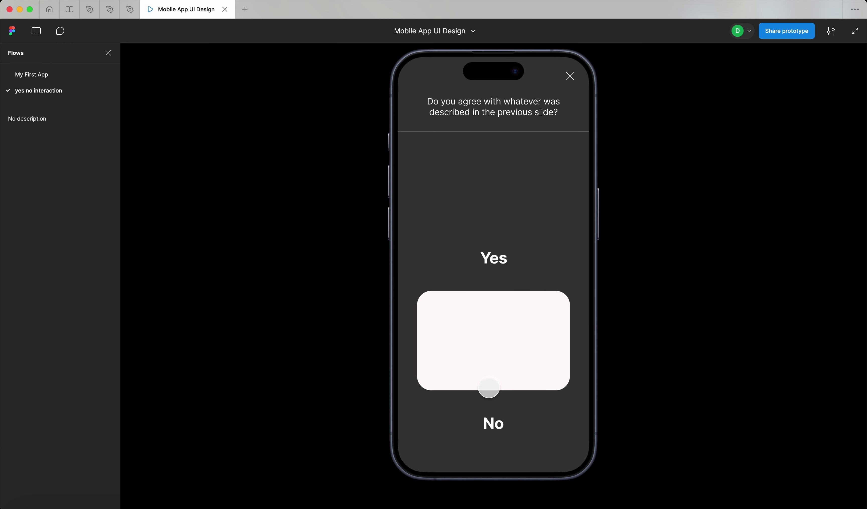
left_click_drag(487, 343, 494, 380)
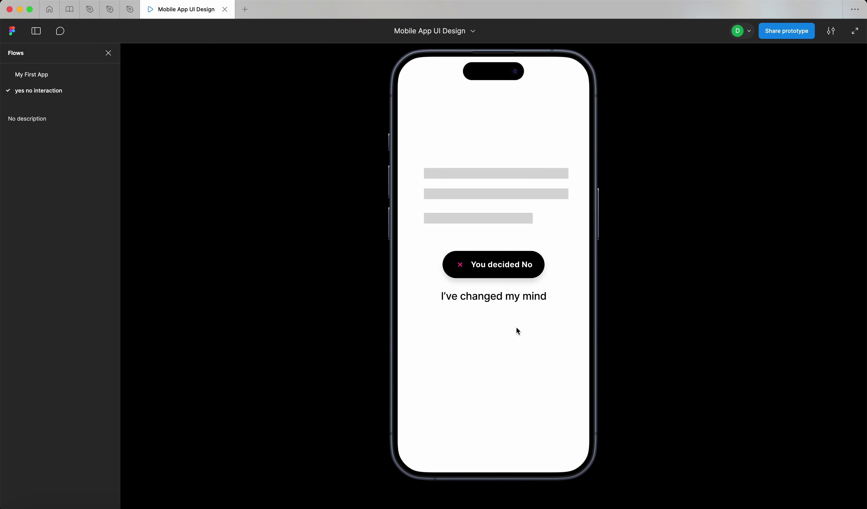
left_click(475, 294)
left_click_drag(496, 339, 499, 283)
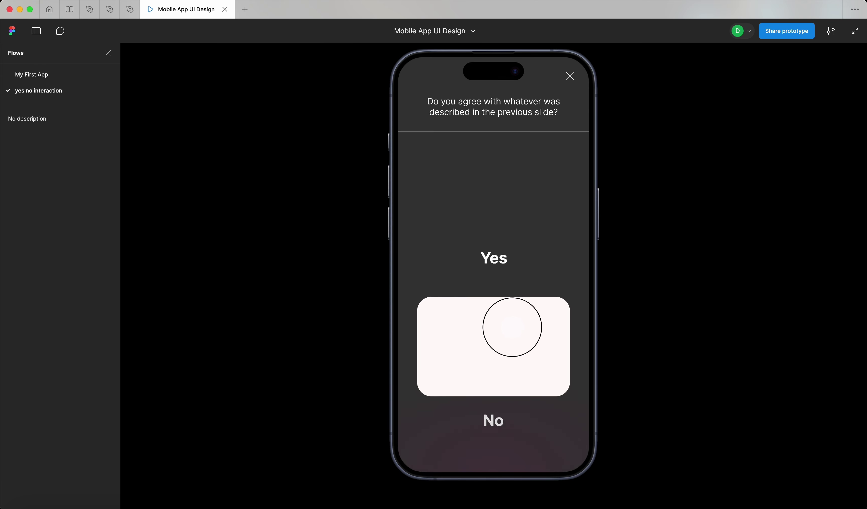
left_click_drag(512, 327, 516, 367)
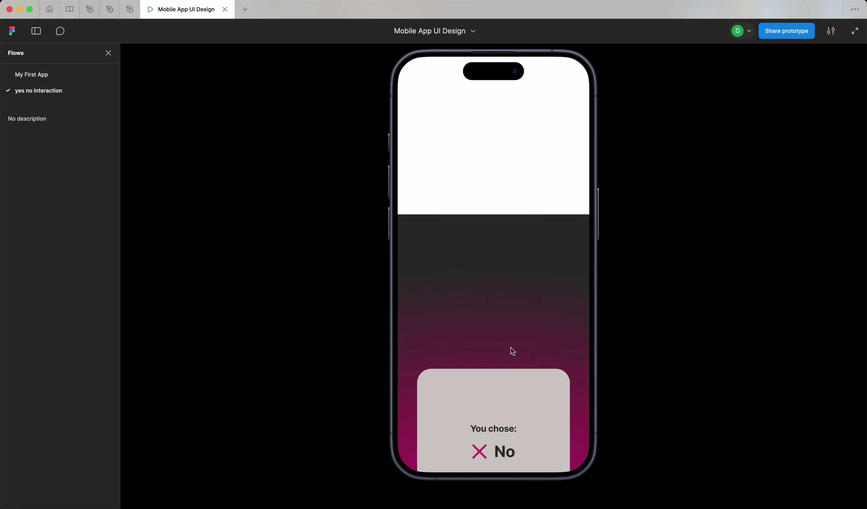
left_click(511, 297)
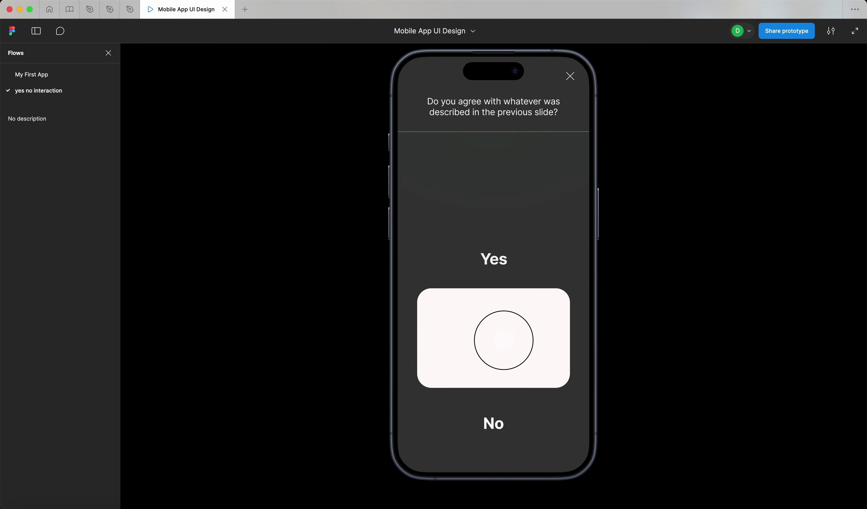
left_click_drag(503, 339, 501, 372)
left_click(498, 300)
Test closing the question screen, restarting from Decide with Yes, changing the decision to No, and choosing Yes again
left_click(571, 80)
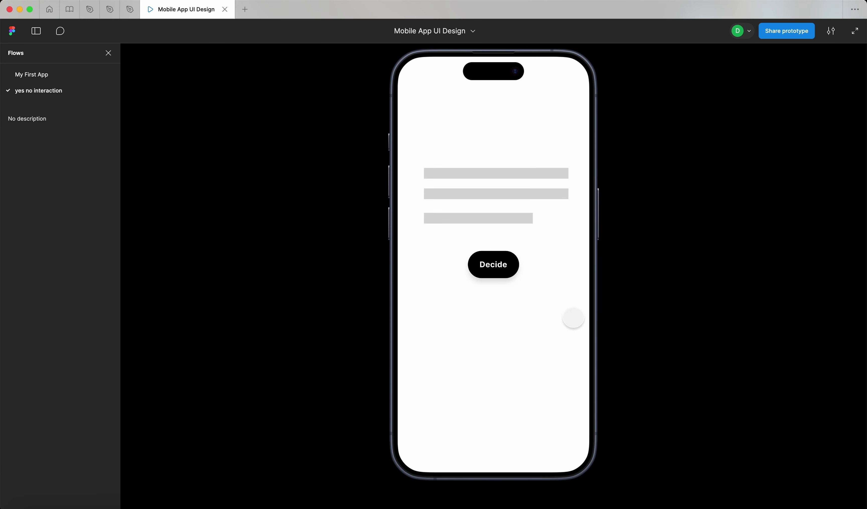
left_click(493, 263)
left_click_drag(507, 335, 507, 305)
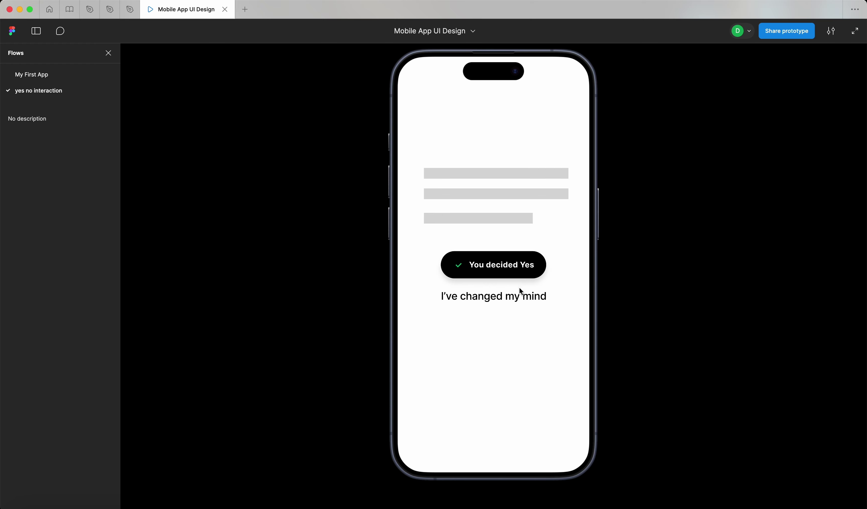
left_click(519, 293)
left_click_drag(504, 337, 513, 388)
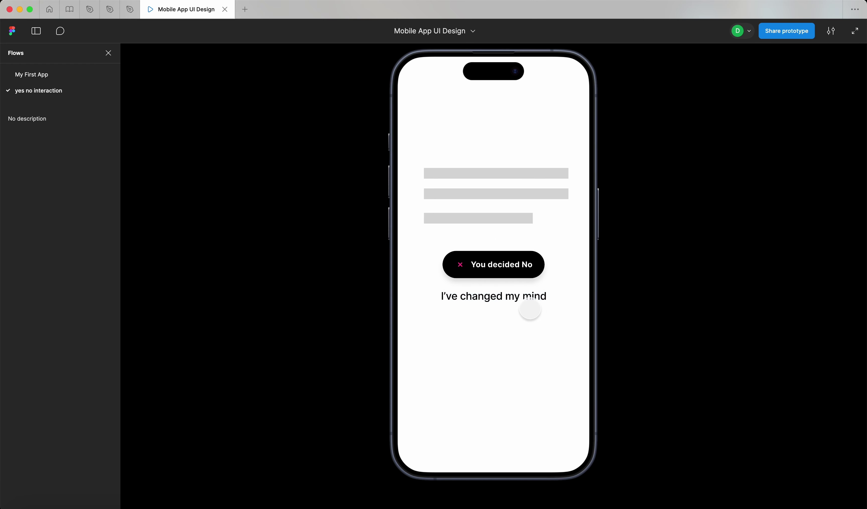
left_click(542, 334)
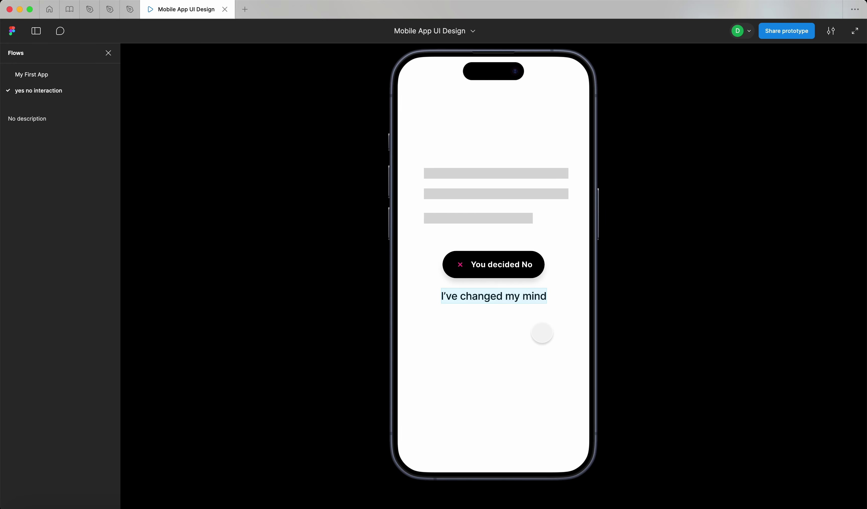
left_click(519, 297)
left_click_drag(507, 331, 499, 279)
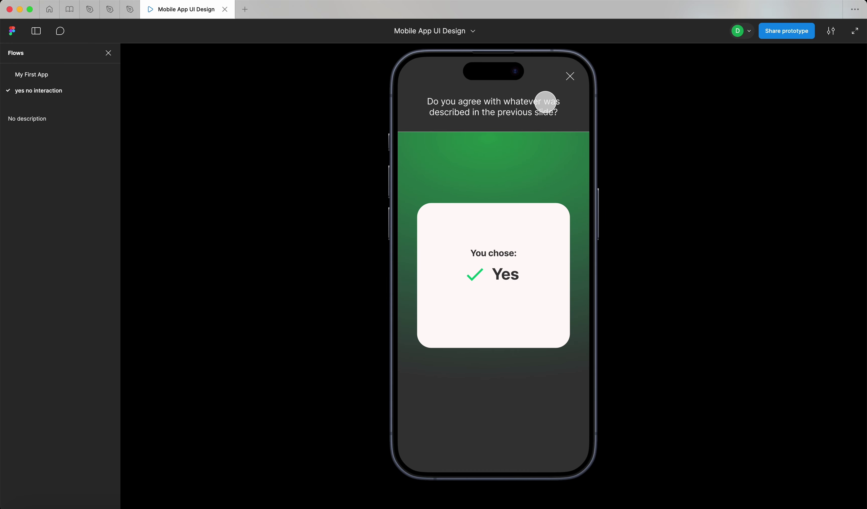
Test the close icon on the Yes result screen and the Decide button, choosing both No and Yes along the way
left_click(496, 262)
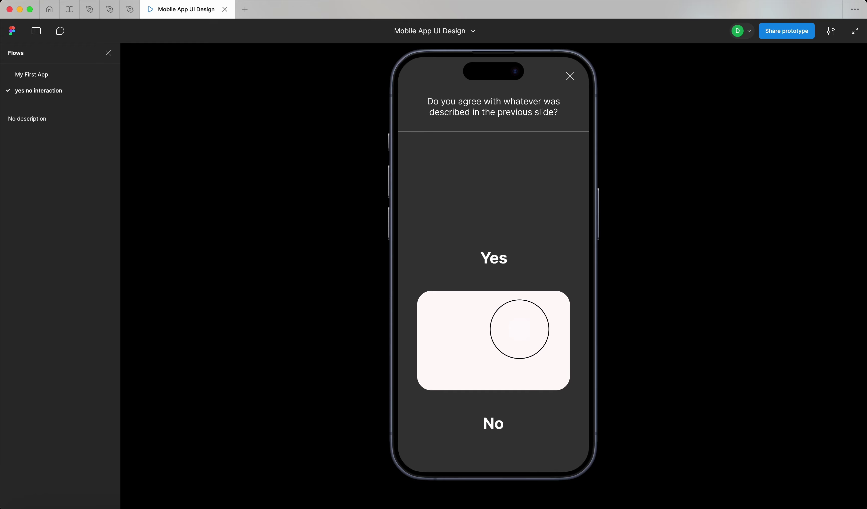
left_click_drag(515, 329, 531, 364)
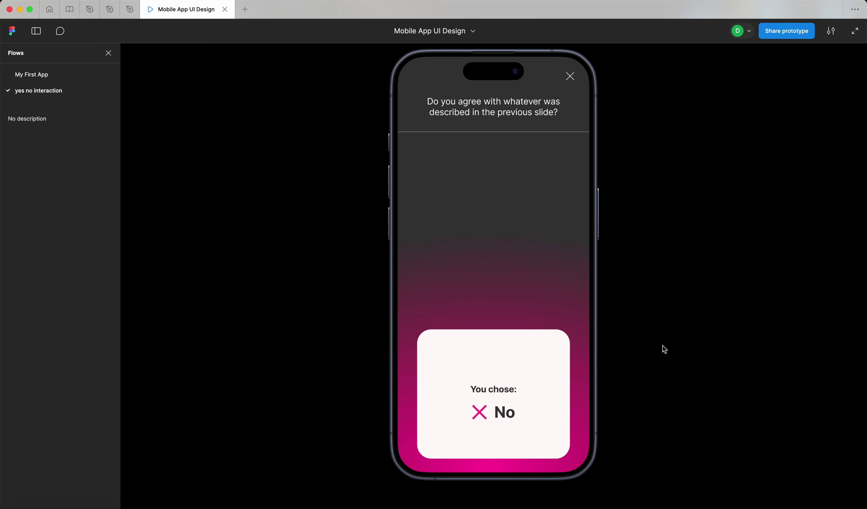
left_click(481, 301)
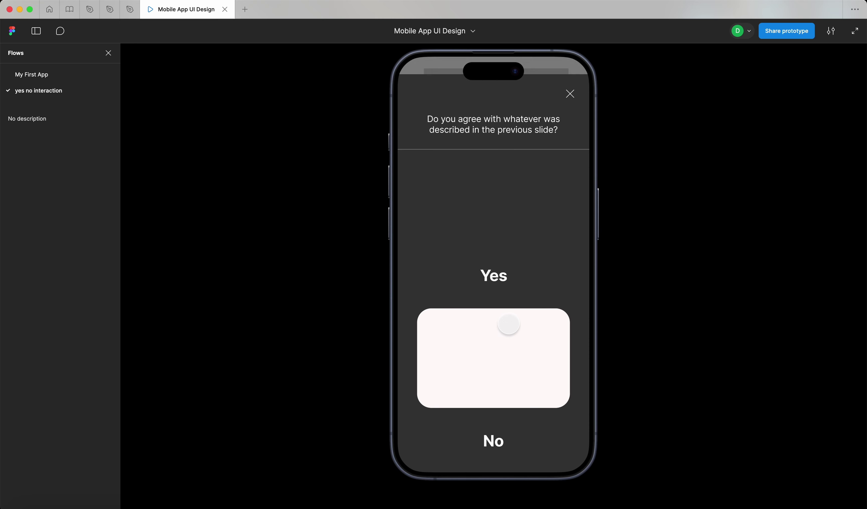
left_click_drag(522, 303, 522, 285)
left_click(571, 76)
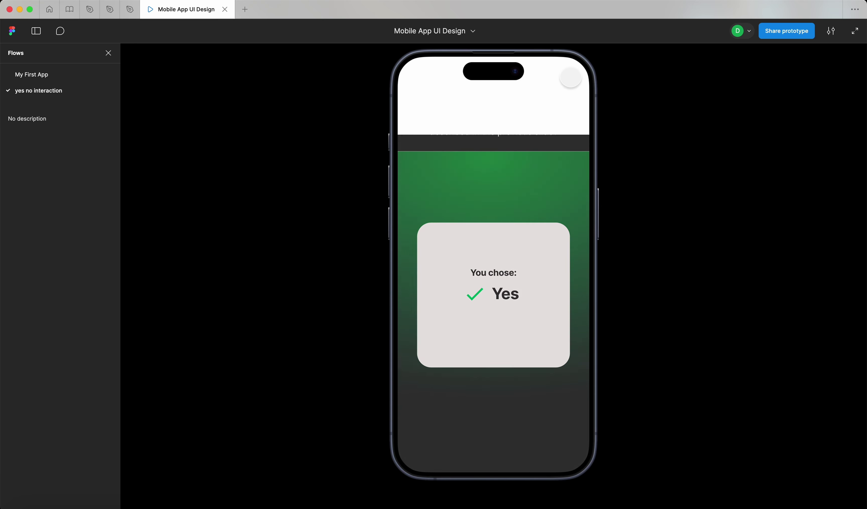
left_click(489, 265)
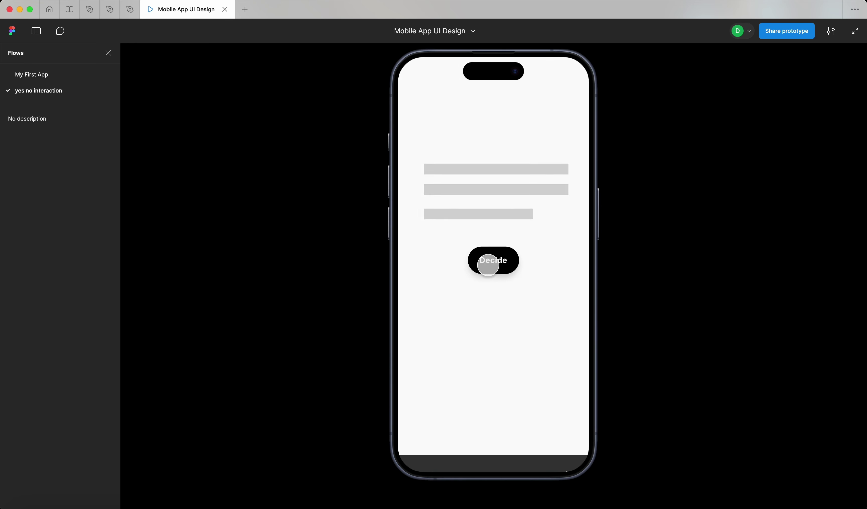
left_click_drag(523, 315, 523, 275)
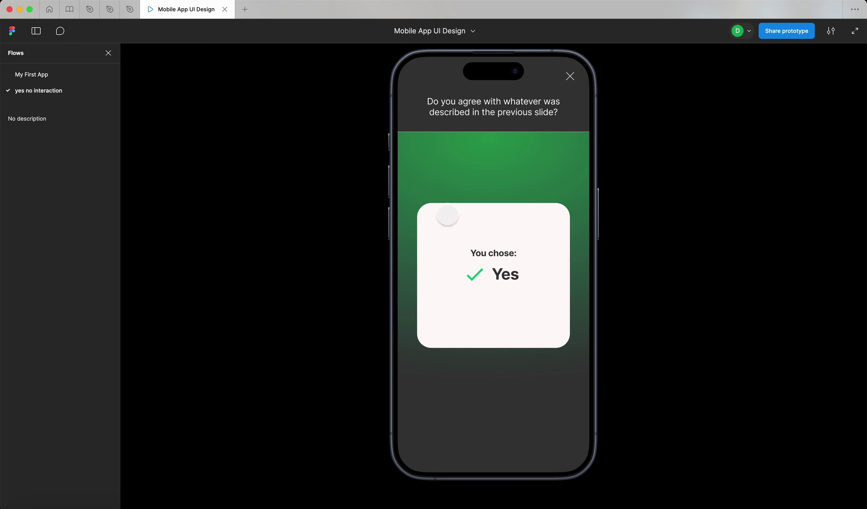
left_click(570, 76)
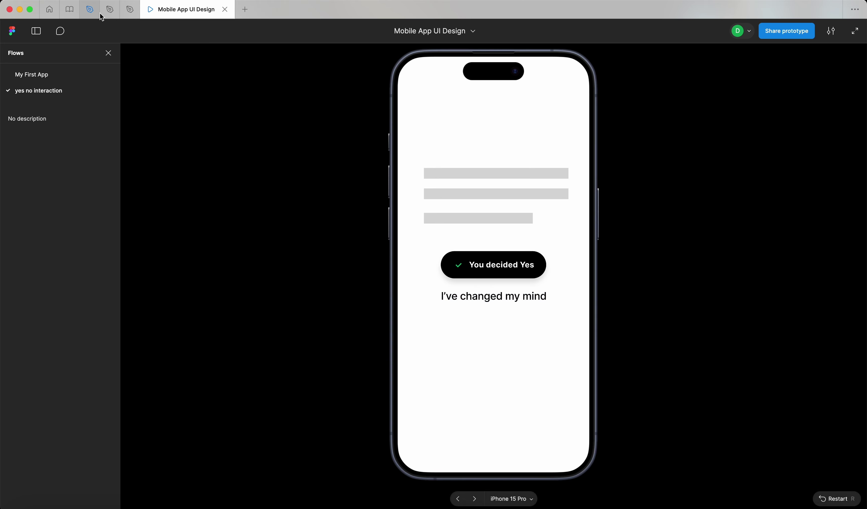
Return to the editor and redirect the close icon's link on the yes 02 screen from start to yes end
left_click(109, 9)
scroll(228, 286, "down", 5)
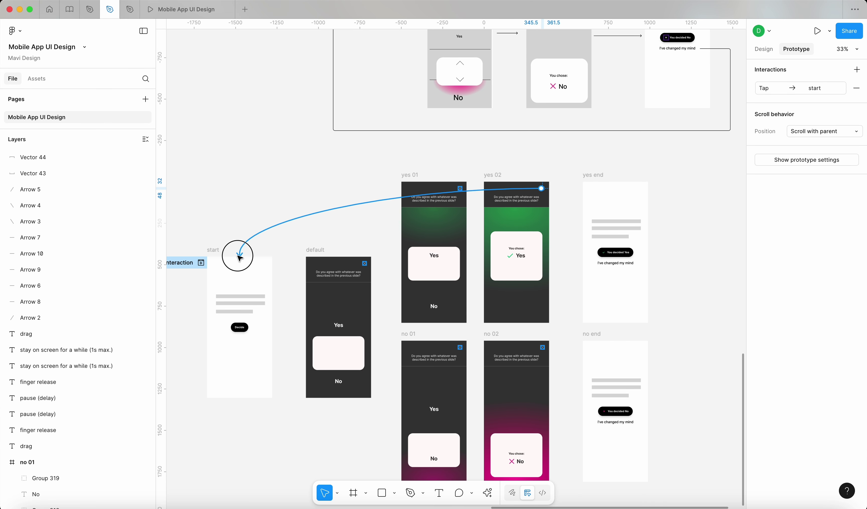
left_click(240, 258)
left_click_drag(594, 182, 598, 193)
Link the close icon on the no 02 screen to the no end screen
scroll(496, 185, "up", 5)
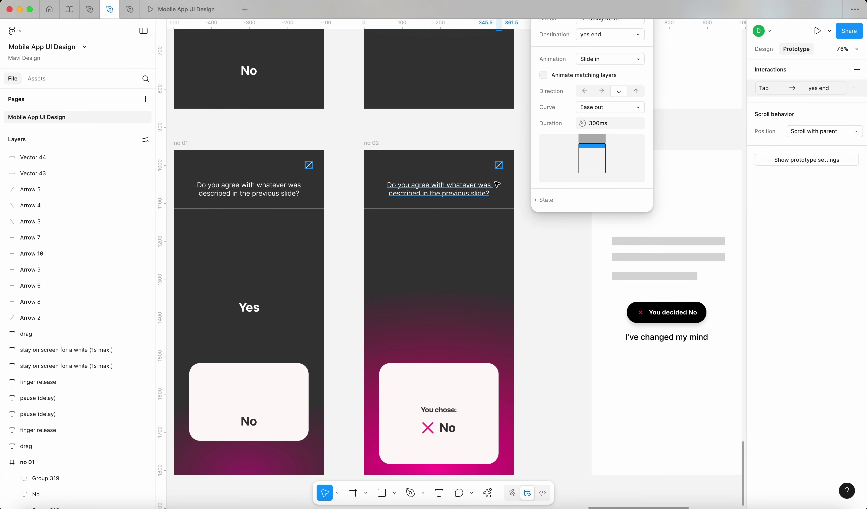
mouse_move(499, 165)
left_mouse_down()
mouse_move(175, 153)
mouse_move(193, 144)
mouse_move(224, 149)
mouse_move(204, 147)
mouse_move(474, 213)
mouse_move(506, 174)
left_mouse_up()
scroll(174, 154, "down", 5)
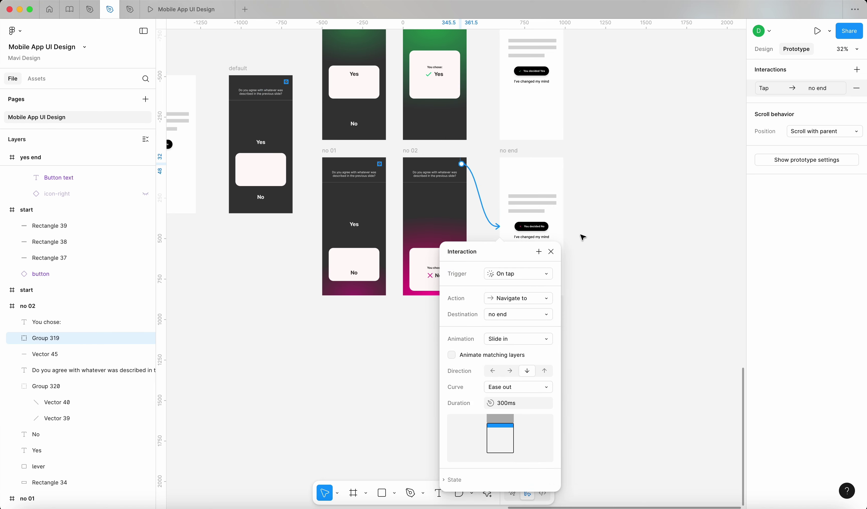
scroll(616, 251, "up", 5)
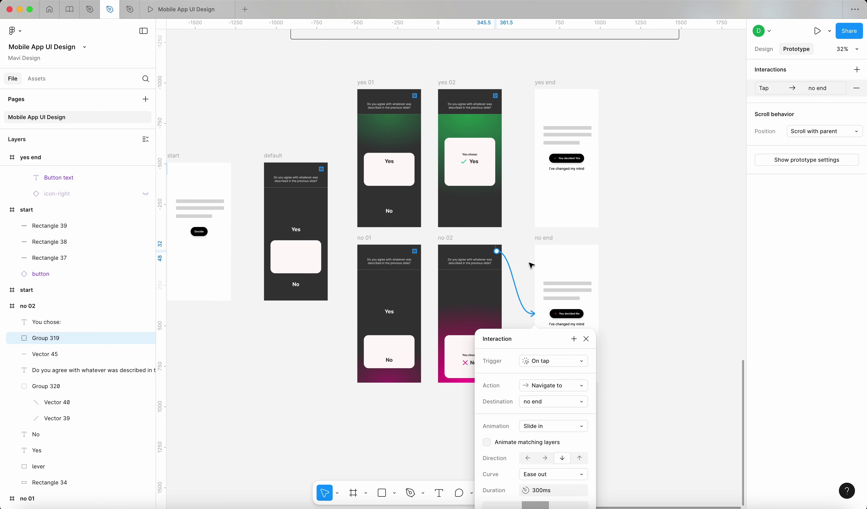
Restart the prototype preview, choose Yes from the Decide screen, and change the decision to No
left_click(185, 10)
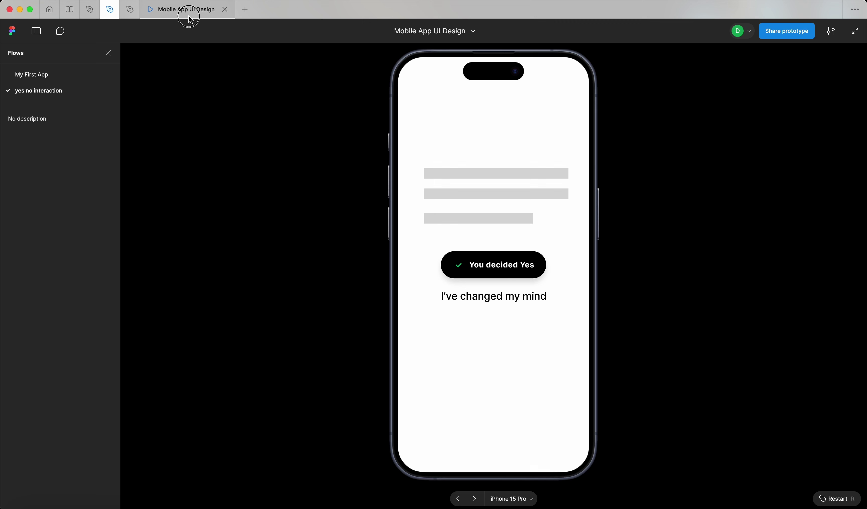
key("r")
left_click(490, 264)
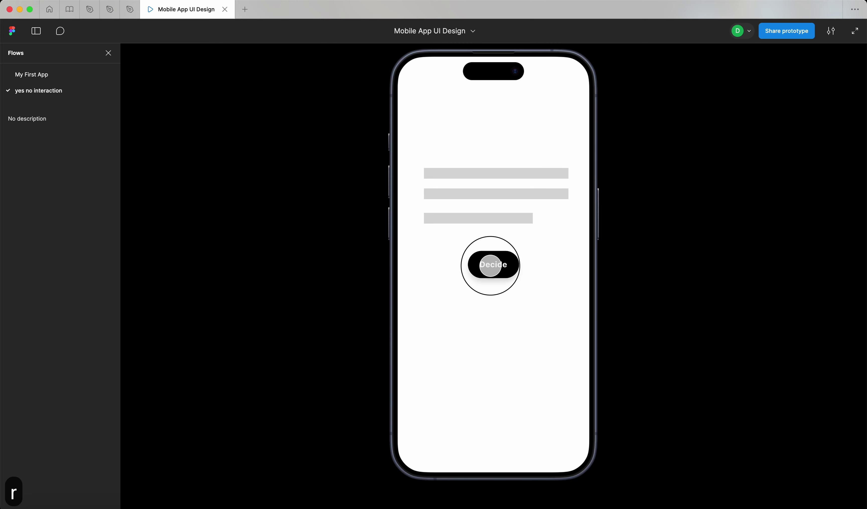
left_click_drag(506, 321, 559, 122)
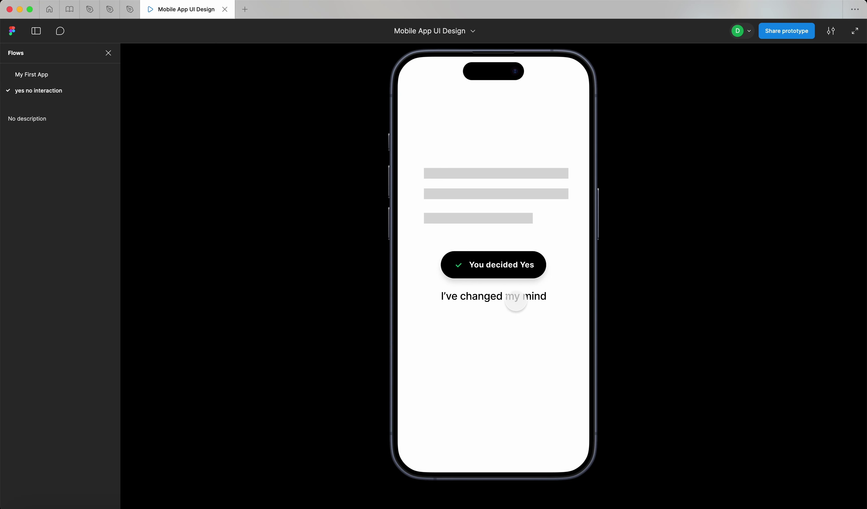
left_click(515, 299)
left_click_drag(505, 333, 513, 344)
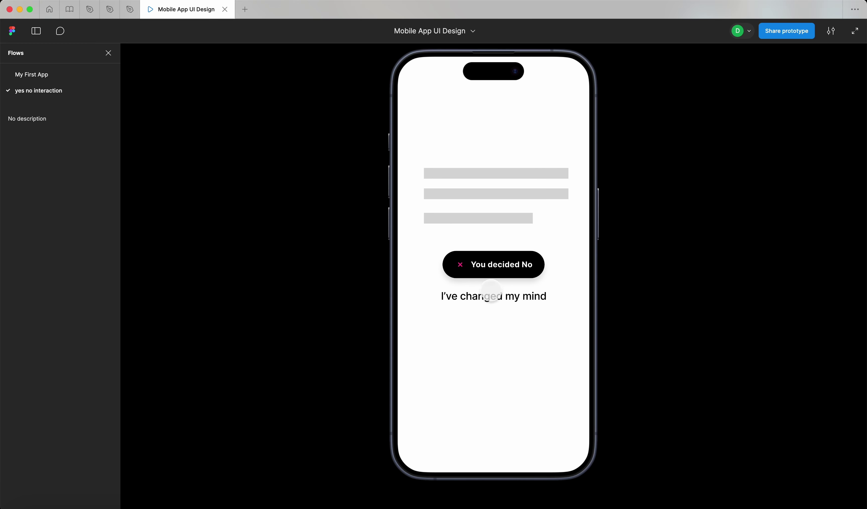
Change the decision to Yes in the preview, close the result screen with its close icon, and change it to No
left_click(515, 297)
left_click_drag(526, 325, 536, 266)
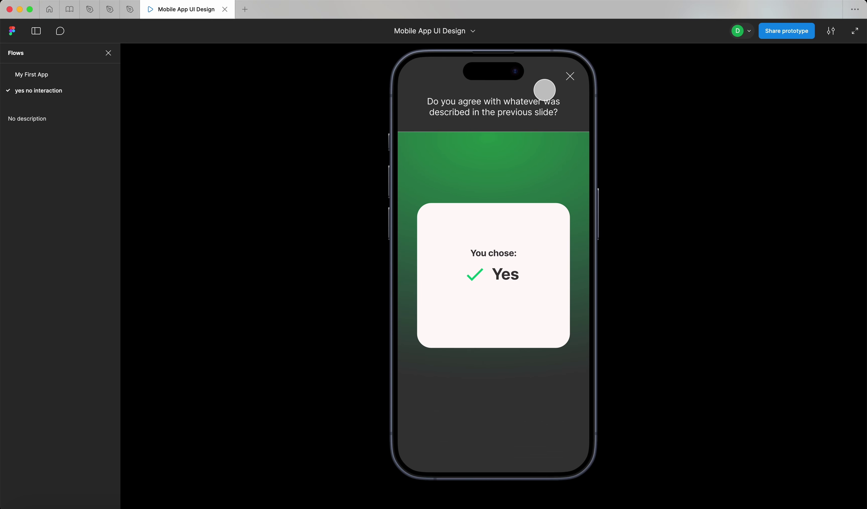
left_click(570, 75)
left_click(514, 265)
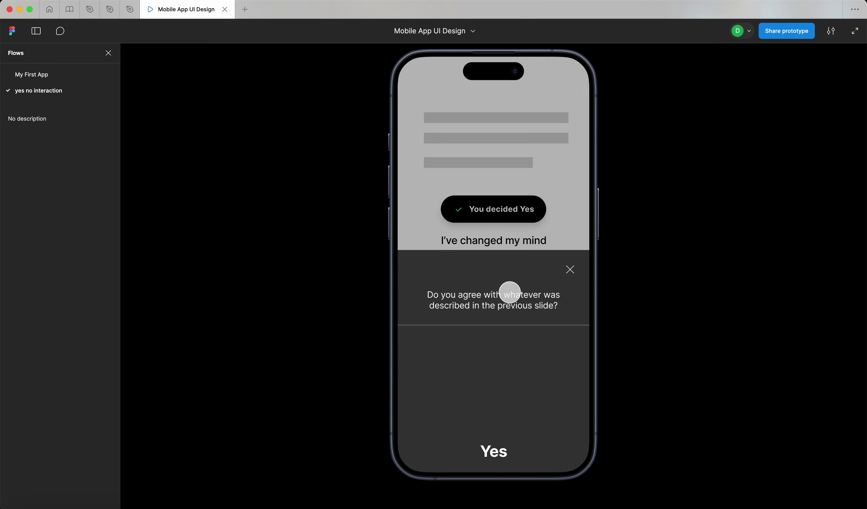
left_click_drag(509, 293, 517, 351)
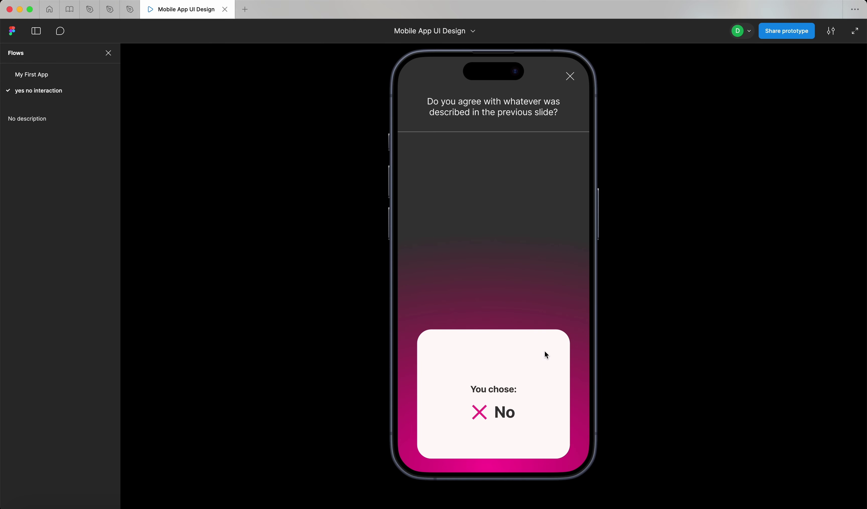
Return to the editor, close the interaction settings, and switch to Design mode, selecting and deselecting the whole set of linked screens
left_click(105, 15)
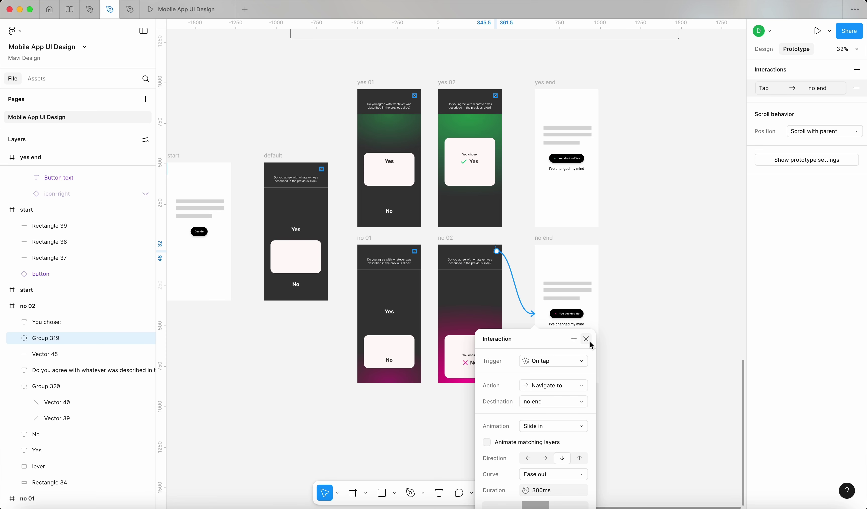
scroll(666, 297, "down", 3)
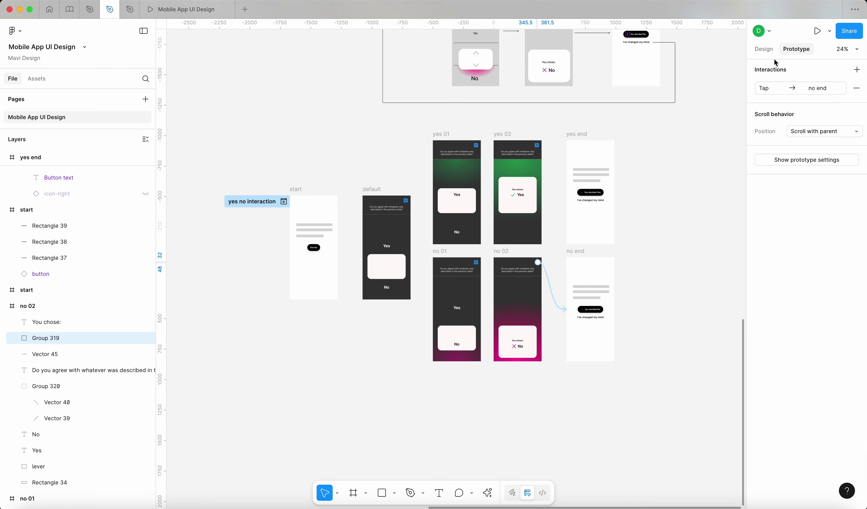
left_click(764, 49)
left_click_drag(669, 394, 353, 204)
left_click_drag(353, 204, 278, 131)
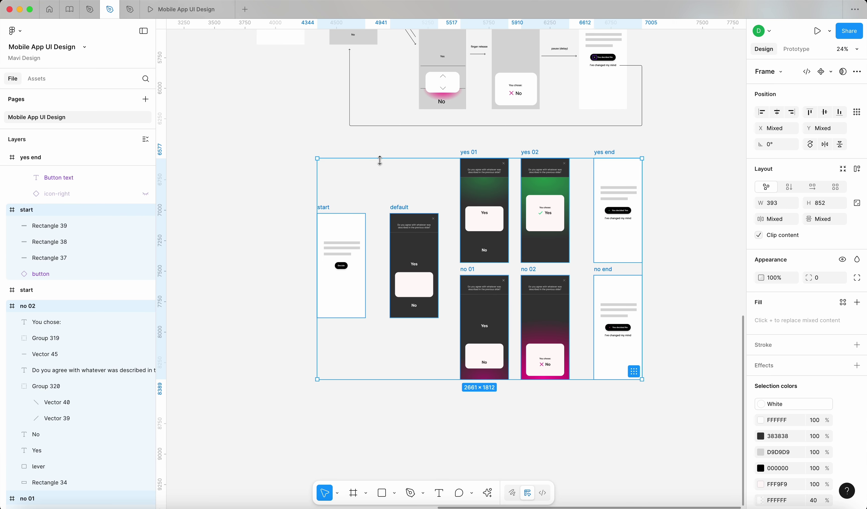
left_click(349, 147)
Review the wireframe flow map, the visual design screens beneath it, and the area above the map
scroll(348, 146, "down", 5)
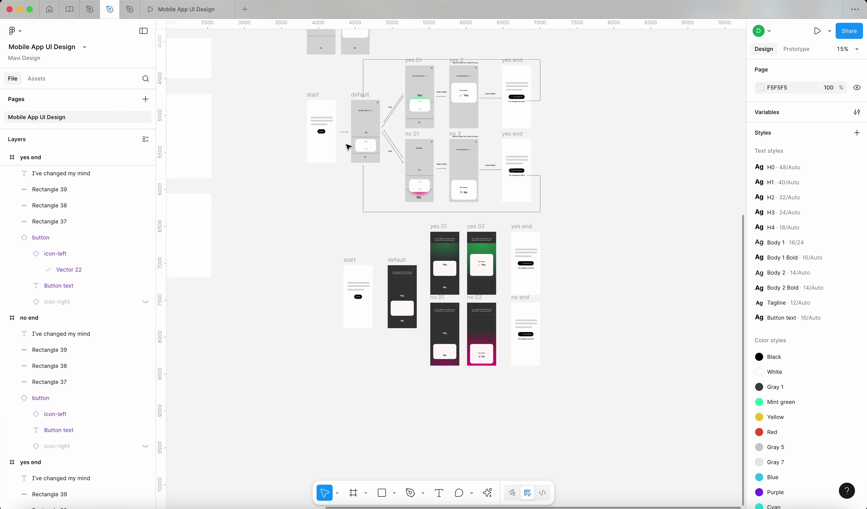
scroll(450, 89, "up", 5)
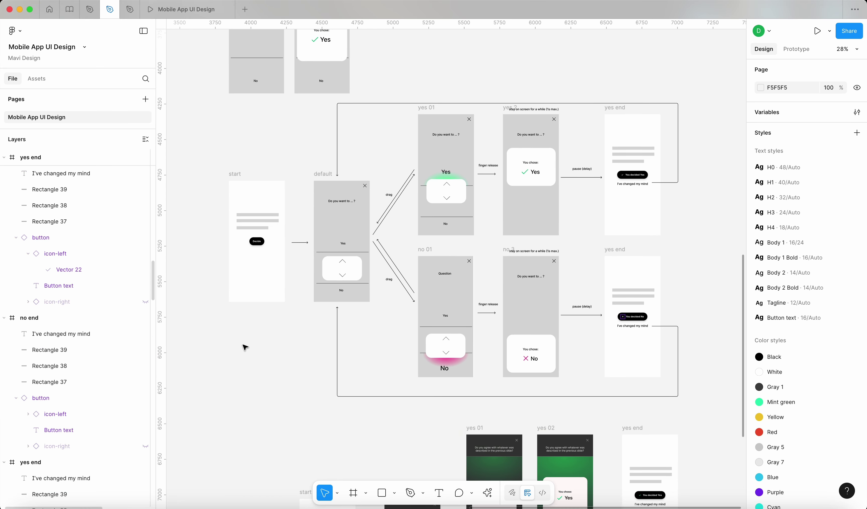
scroll(281, 327, "down", 3)
scroll(281, 328, "down", 5)
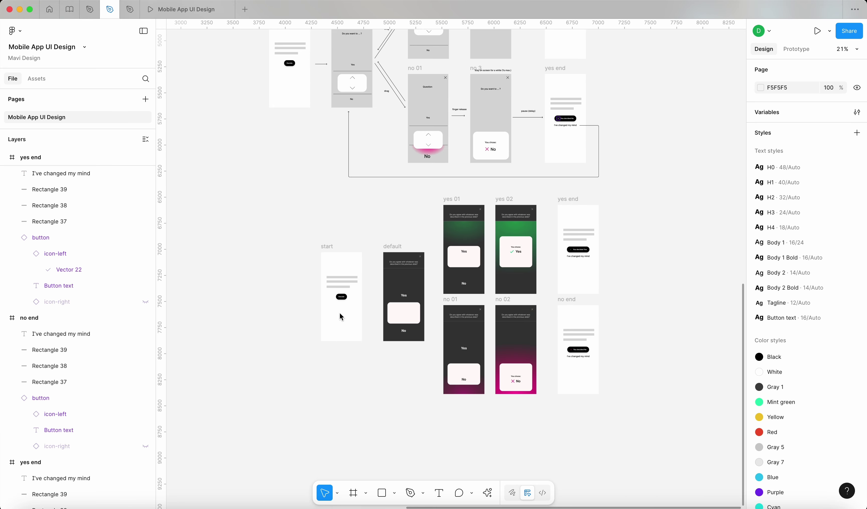
scroll(292, 205, "up", 5)
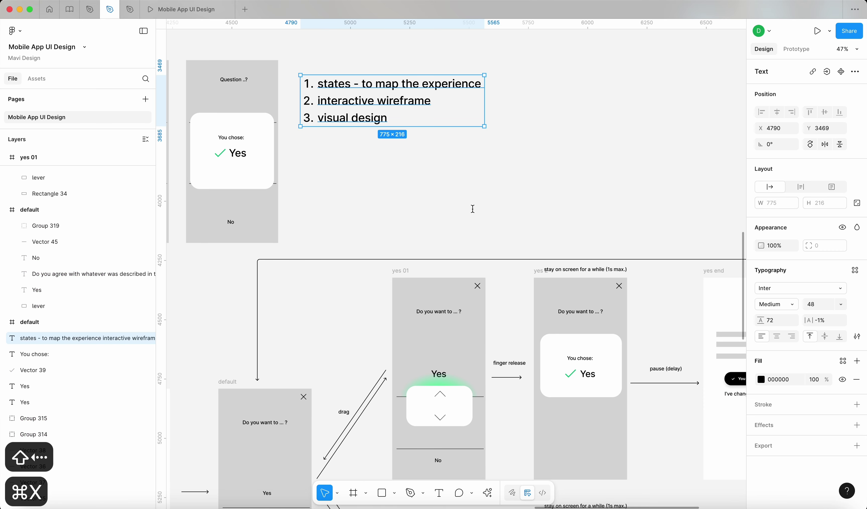
Add a ✅ after "states - to map the experience" and "interactive wireframe" in the numbered process list
double_click(392, 88)
key("Right")
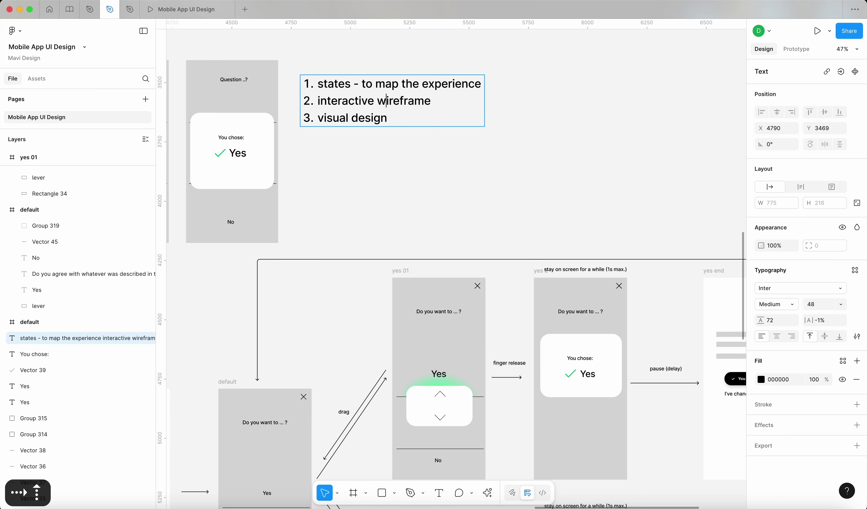
key("super+Up")
key("super+Right")
type("✅")
key("Down")
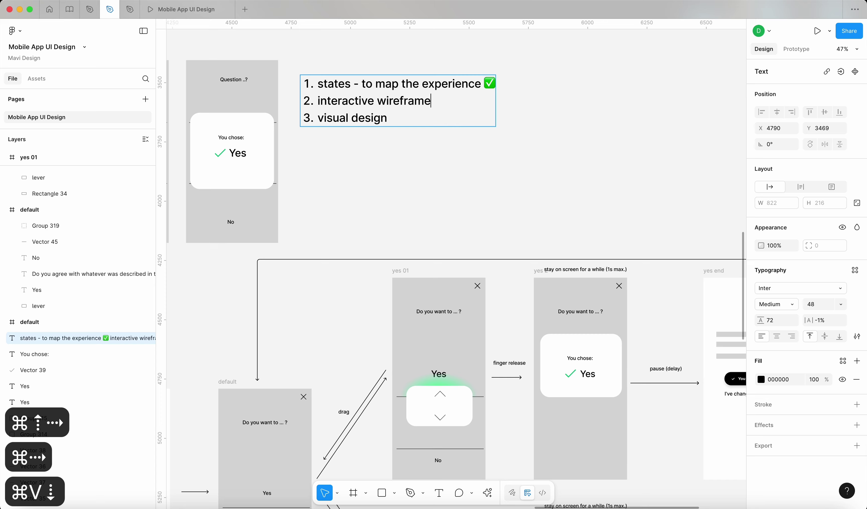
type("✅")
key("Escape")
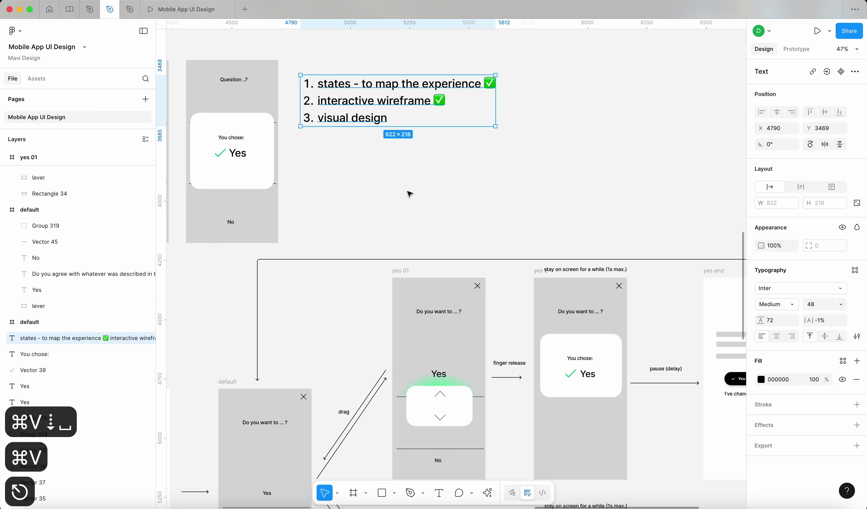
left_click(410, 195)
Switch to the prototype preview and change the decision to Yes, then back to No
scroll(410, 195, "down", 5)
scroll(410, 194, "down", 1)
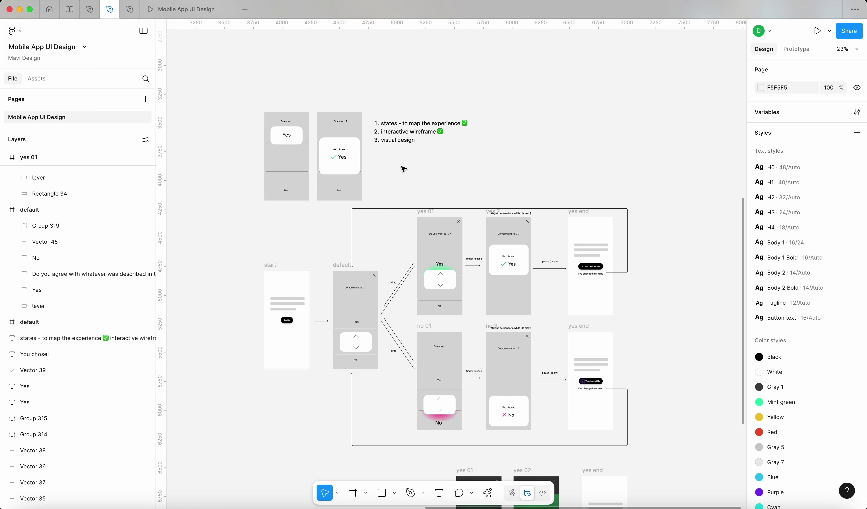
scroll(405, 173, "down", 10)
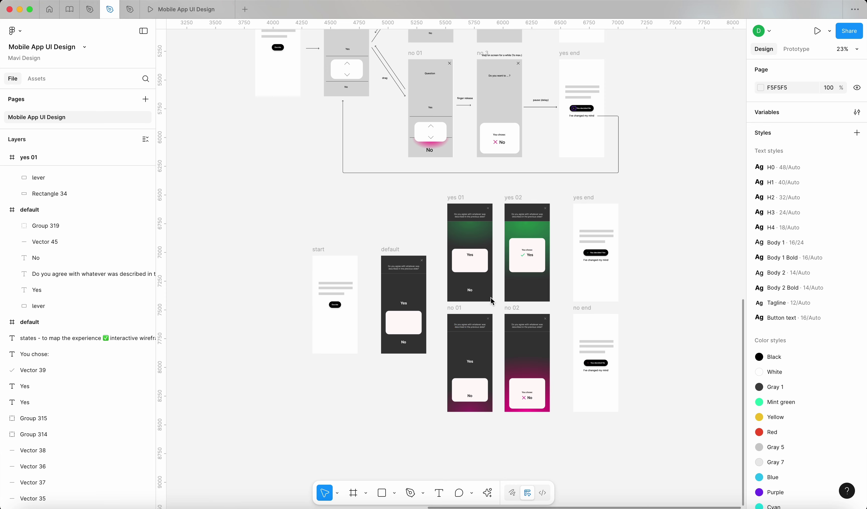
scroll(500, 293, "up", 2)
scroll(500, 295, "up", 2)
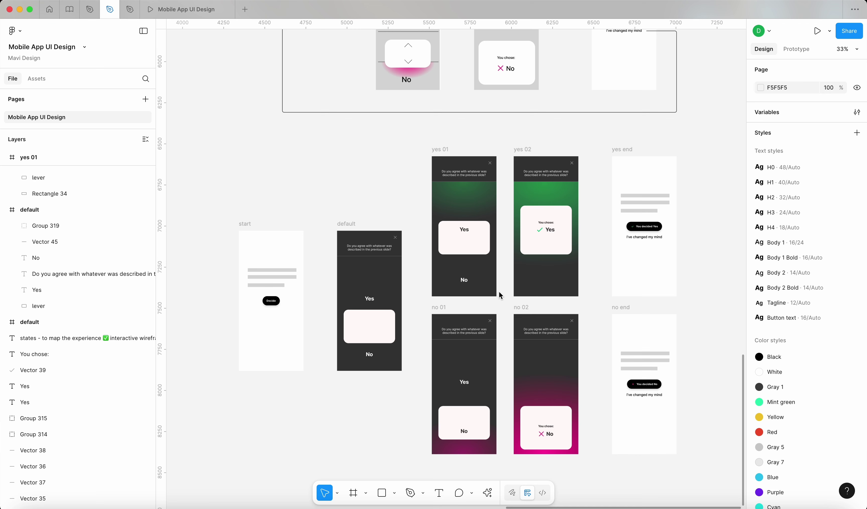
left_click(196, 10)
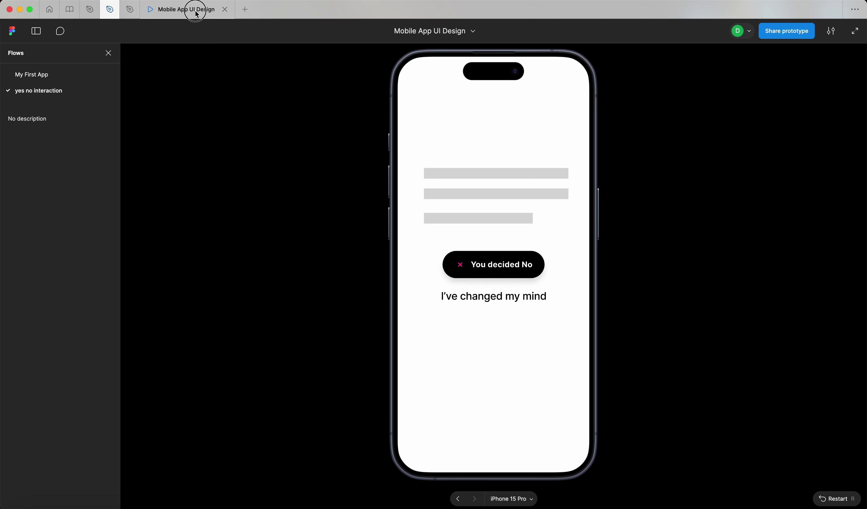
left_click(490, 295)
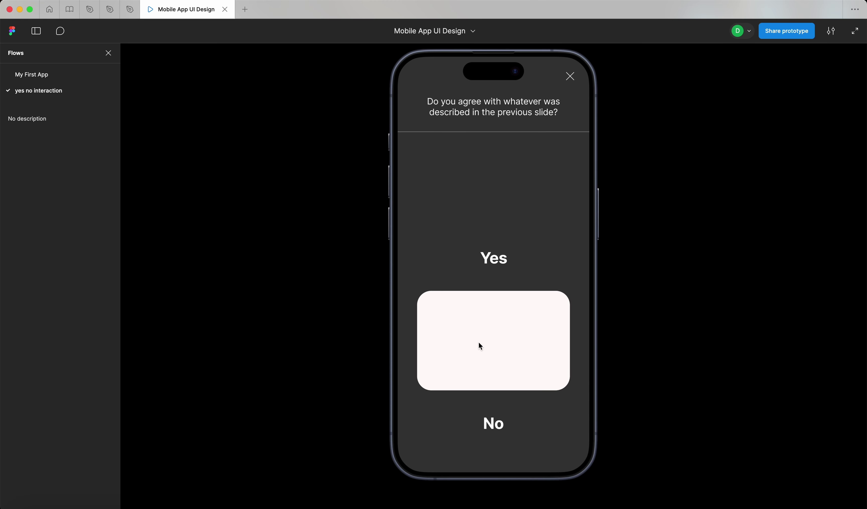
left_click_drag(515, 333, 515, 326)
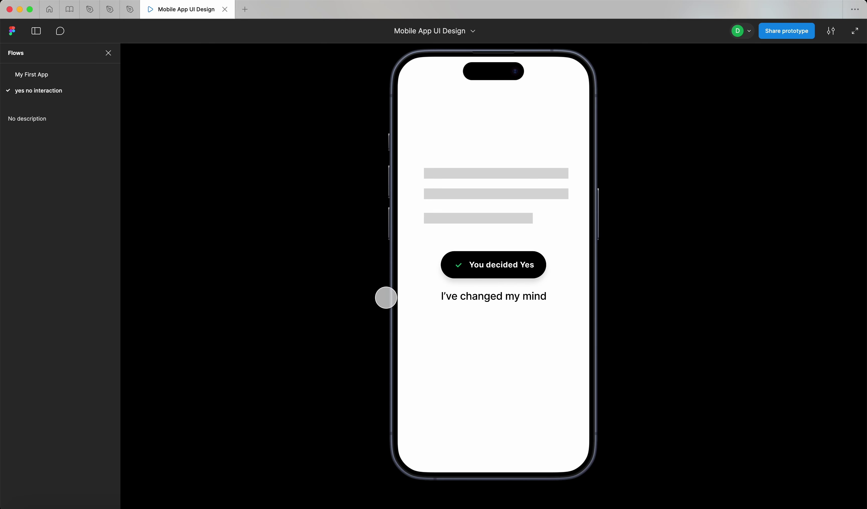
left_click(509, 294)
left_click_drag(506, 313, 506, 363)
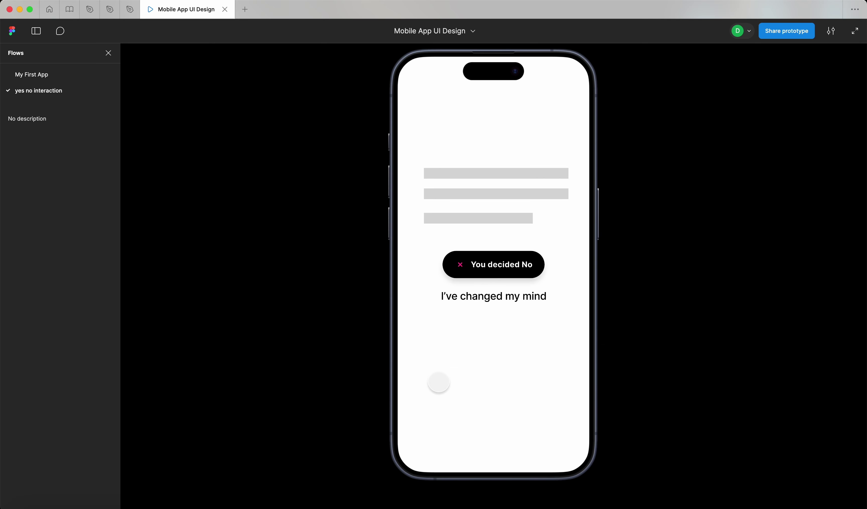
Repeat the Yes and No decision changes in the preview and reopen the question screen
left_click(476, 300)
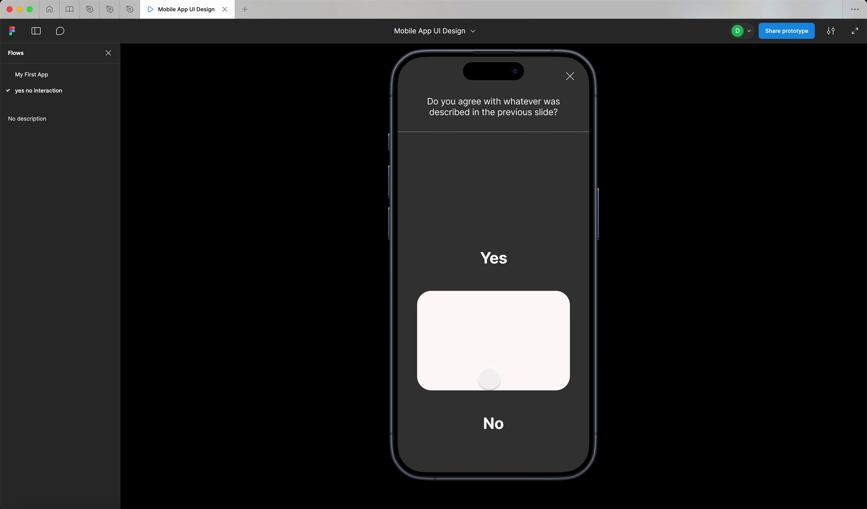
left_click_drag(501, 360, 500, 291)
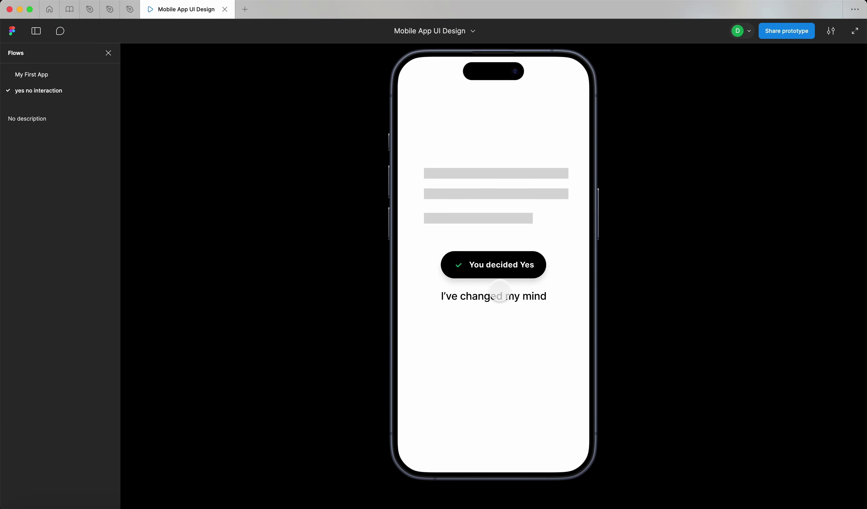
left_click(500, 295)
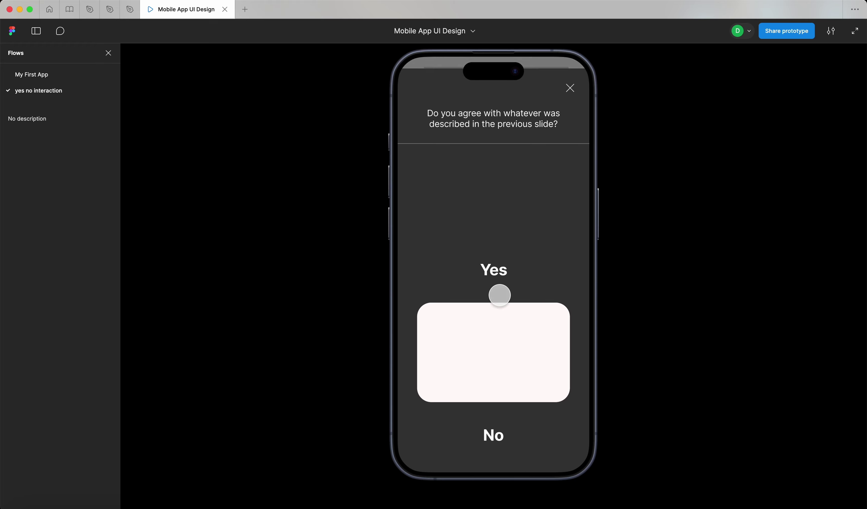
left_click_drag(497, 331, 499, 371)
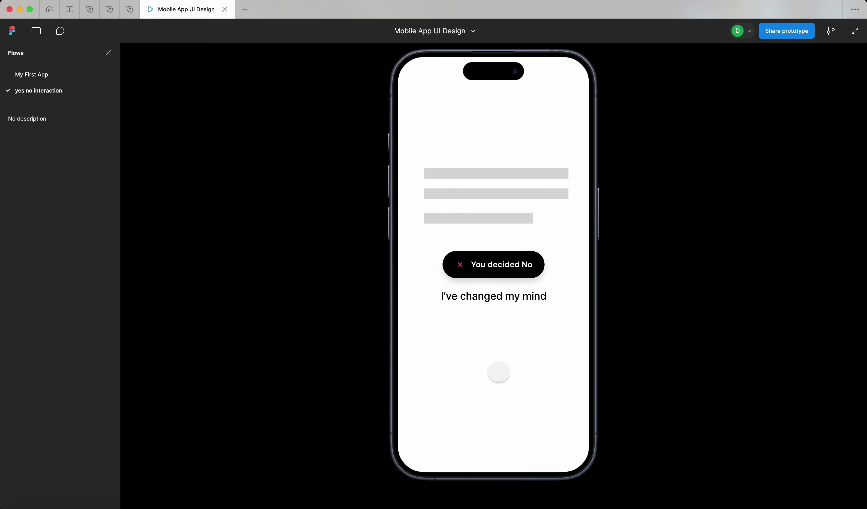
left_click(495, 297)
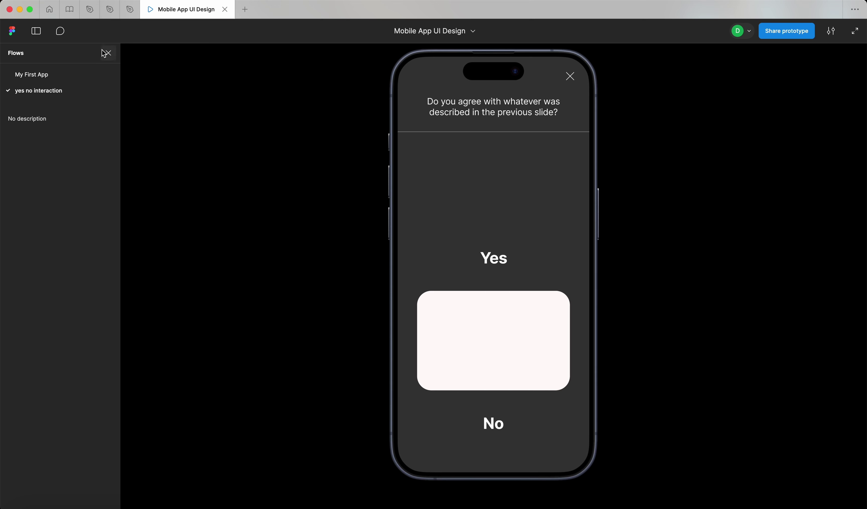
Return to the design file and view the whole page, selecting and deselecting all its content
left_click(110, 11)
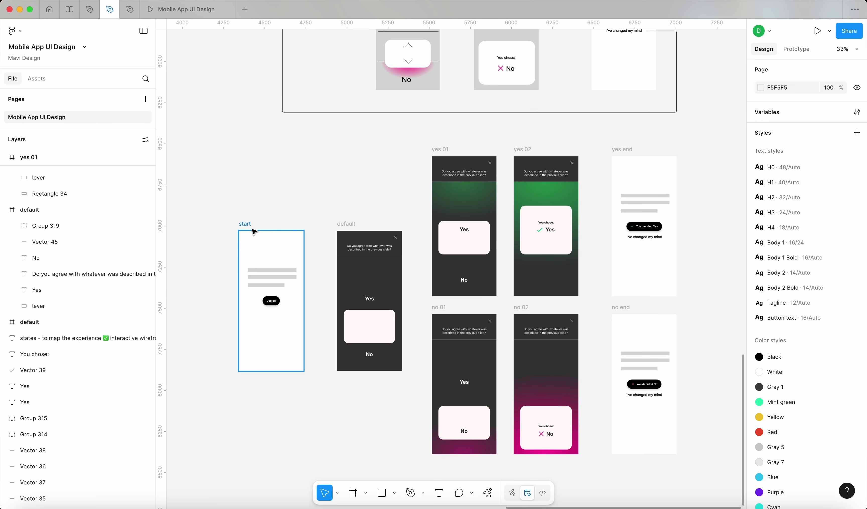
scroll(254, 232, "down", 10)
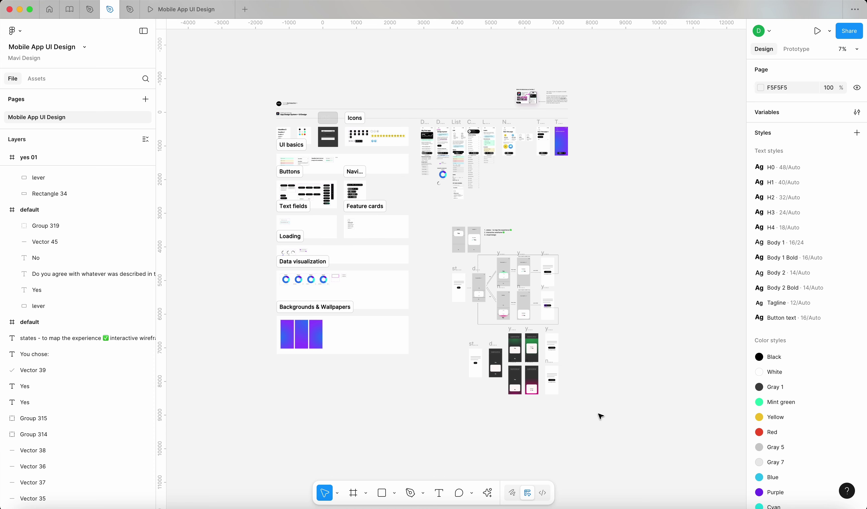
left_click_drag(607, 434, 247, 53)
left_click(209, 225)
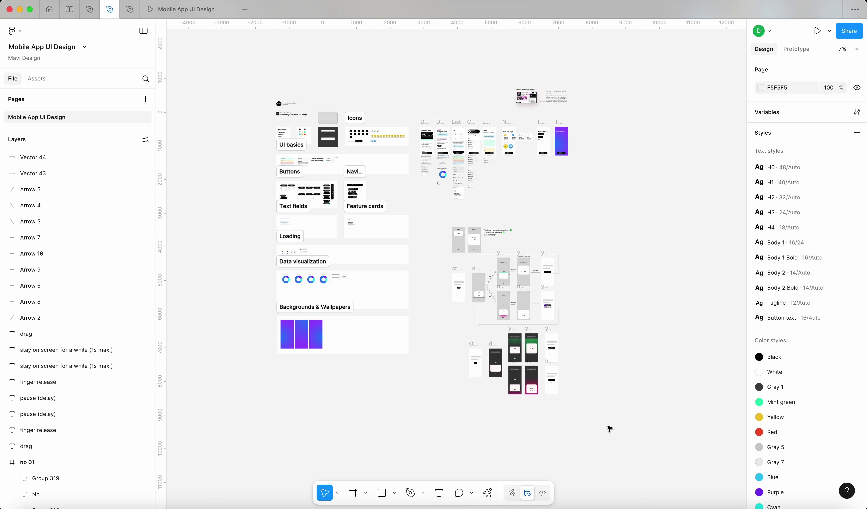
scroll(609, 430, "left", 2)
scroll(609, 429, "up", 1)
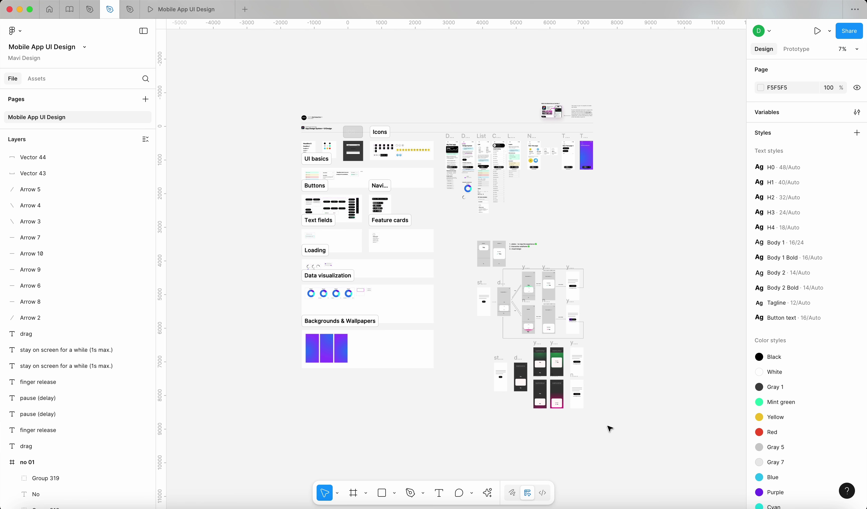